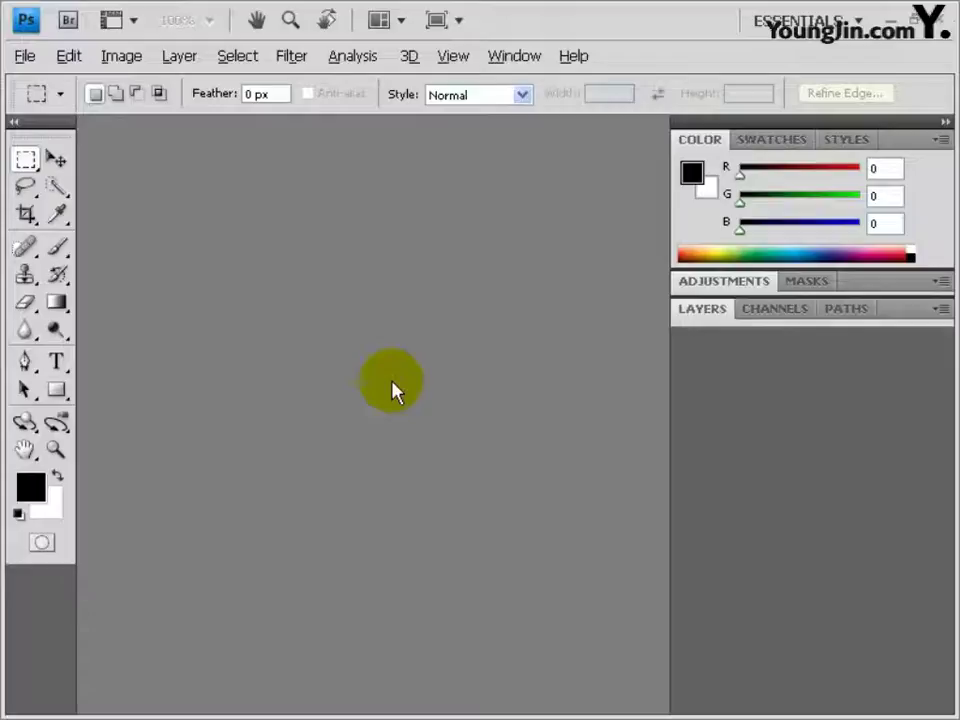
Step: Create a new CMYK document 176 mm wide and 236 mm high at 100 pixels/inch
key("ctrl+n")
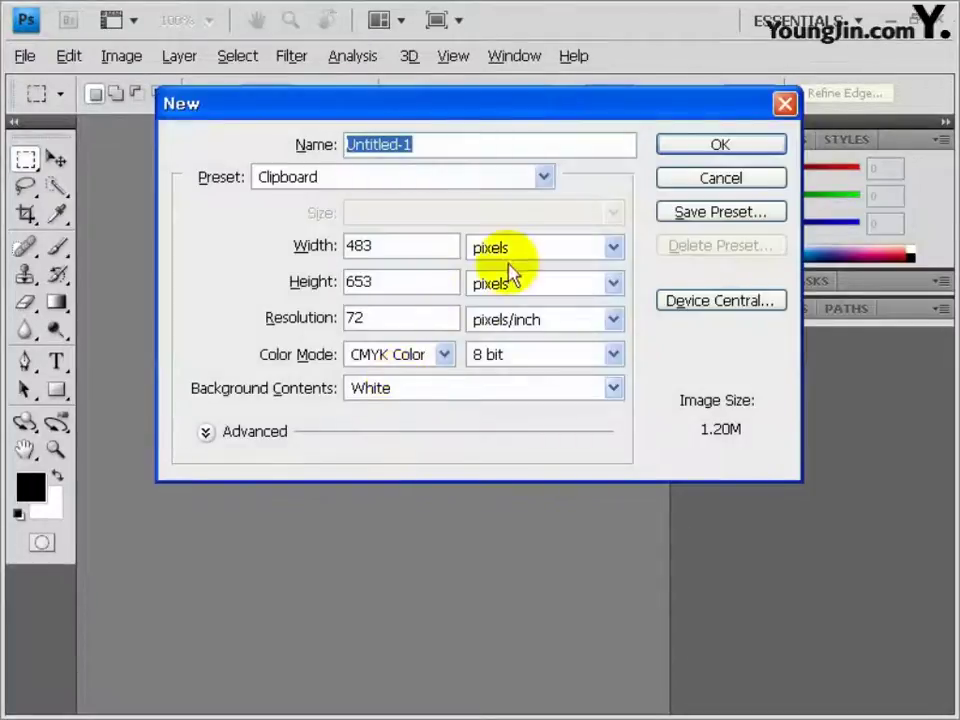
left_click(510, 250)
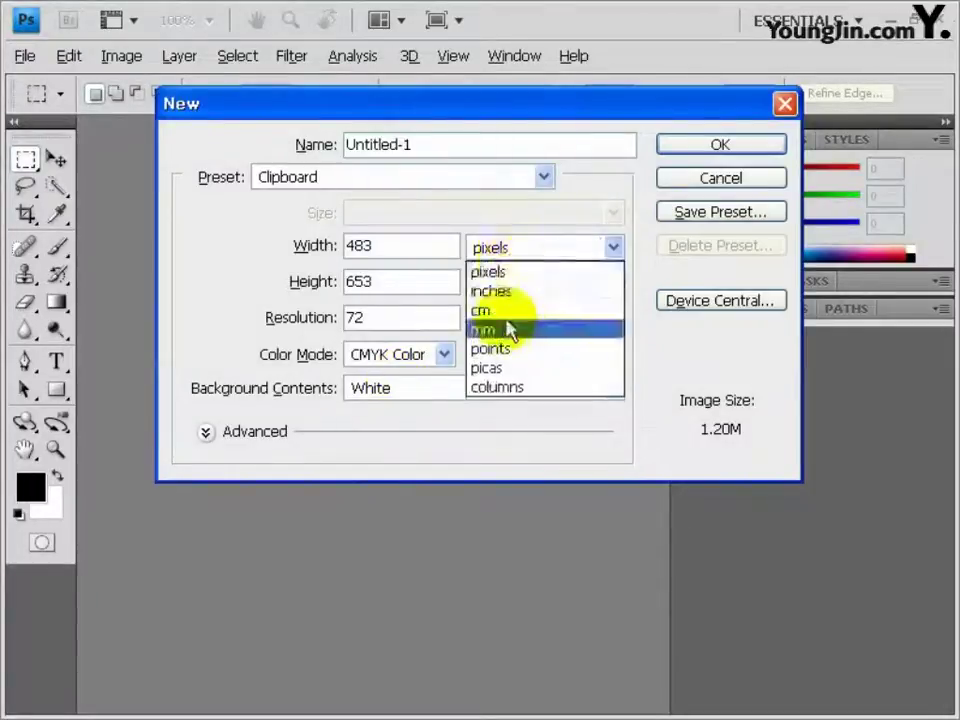
left_click(510, 327)
double_click(418, 245)
type("176")
key("Tab")
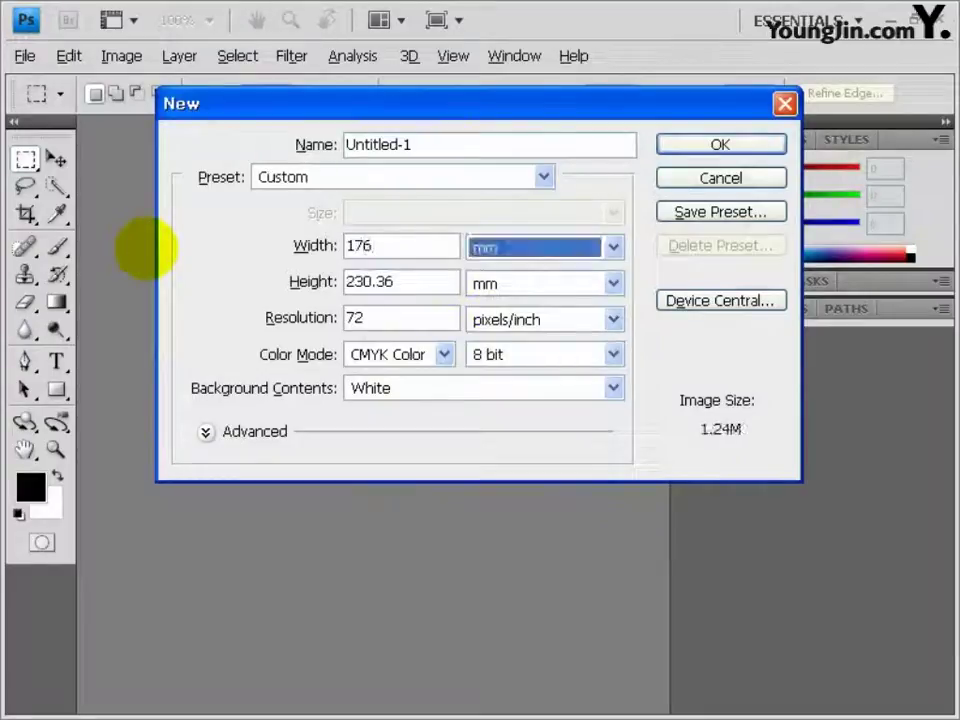
key("Tab")
type("2")
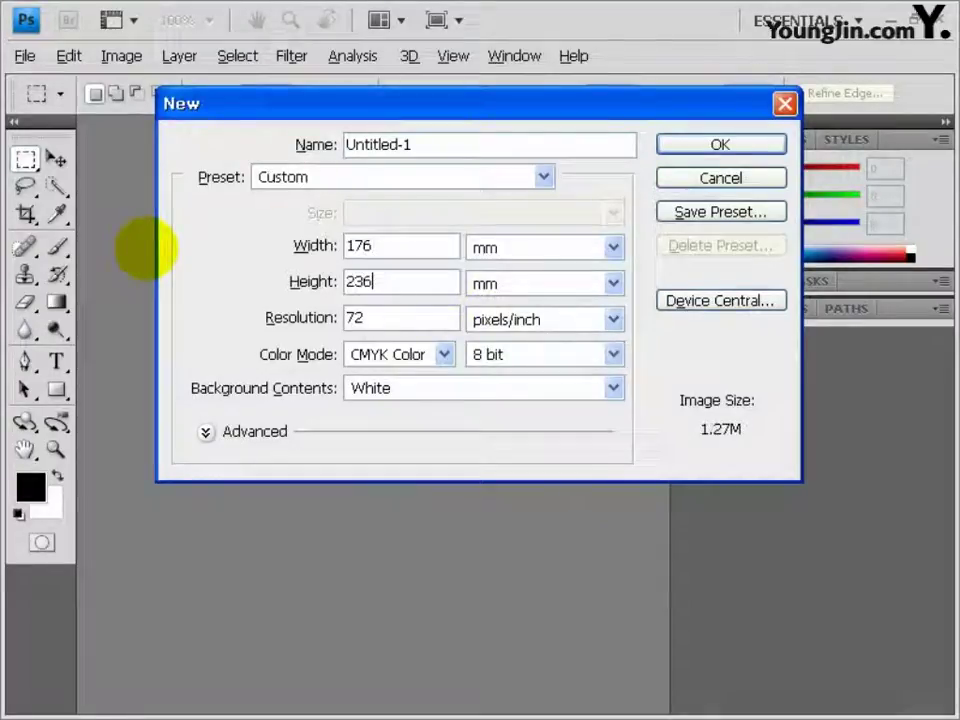
key("Tab")
key("Tab")
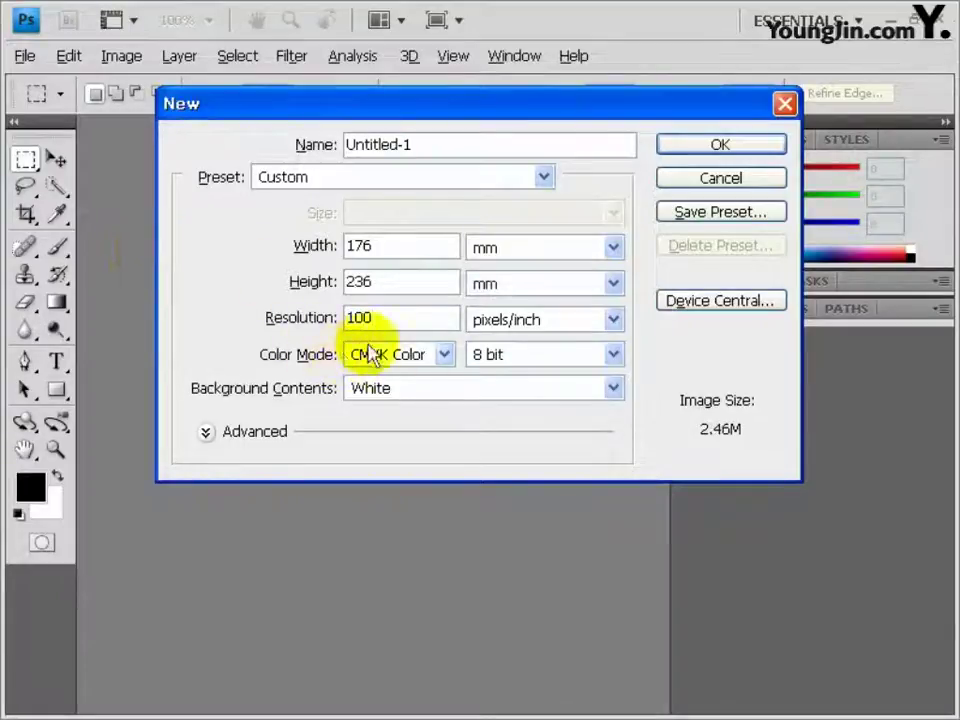
left_click(686, 148)
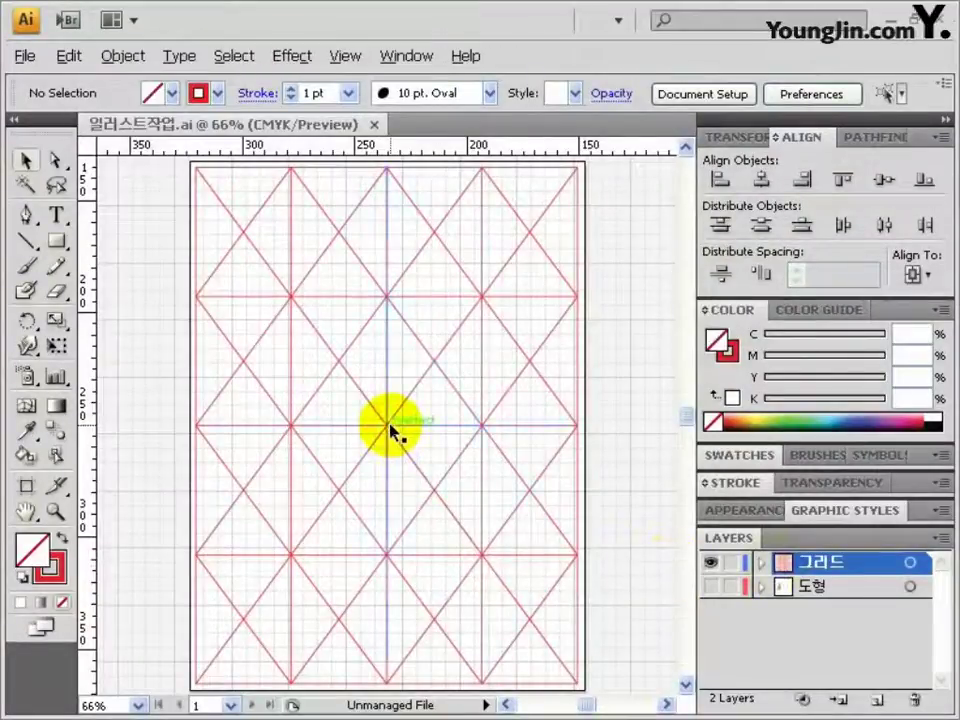
Step: Copy the red grid from 일러스트작업.ai in Illustrator and paste it into the new Photoshop document as pixels
left_click(390, 428)
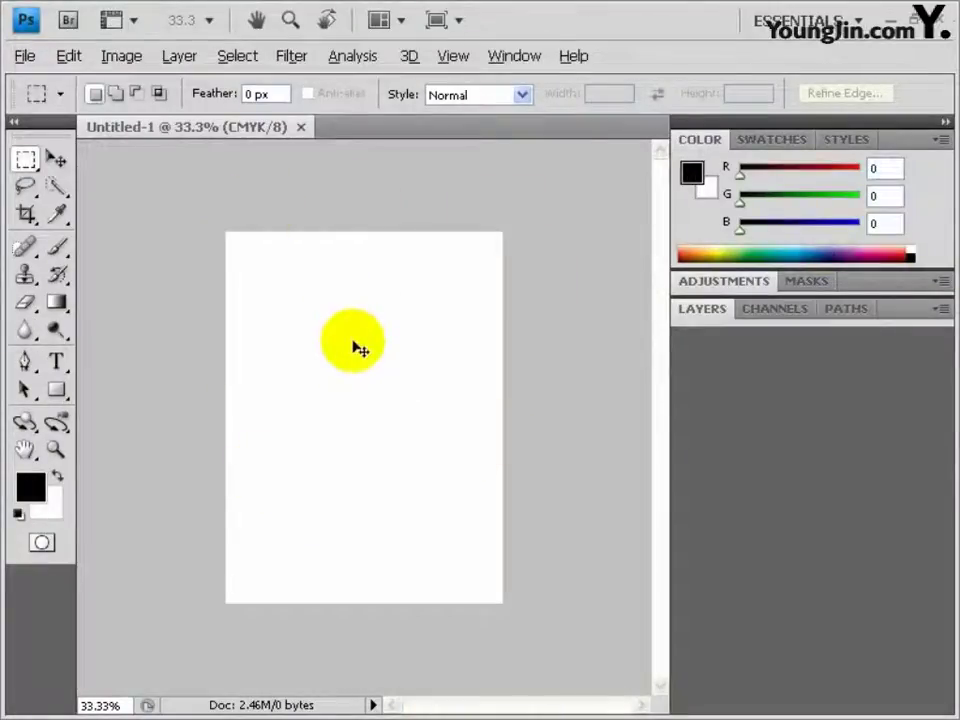
key("ctrl+v")
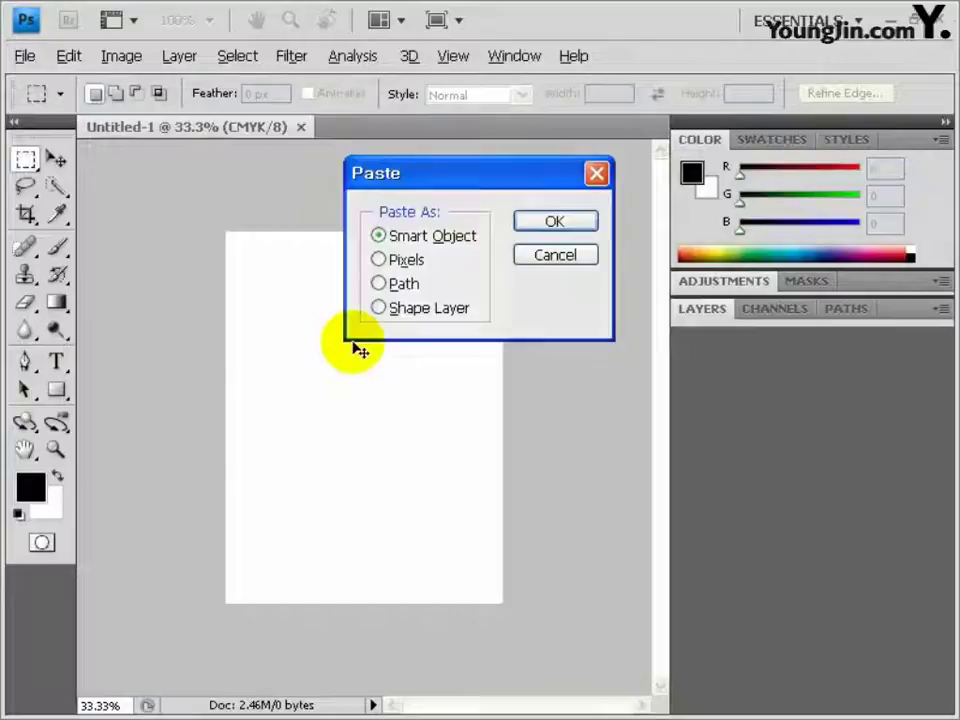
left_click(380, 260)
left_click(550, 223)
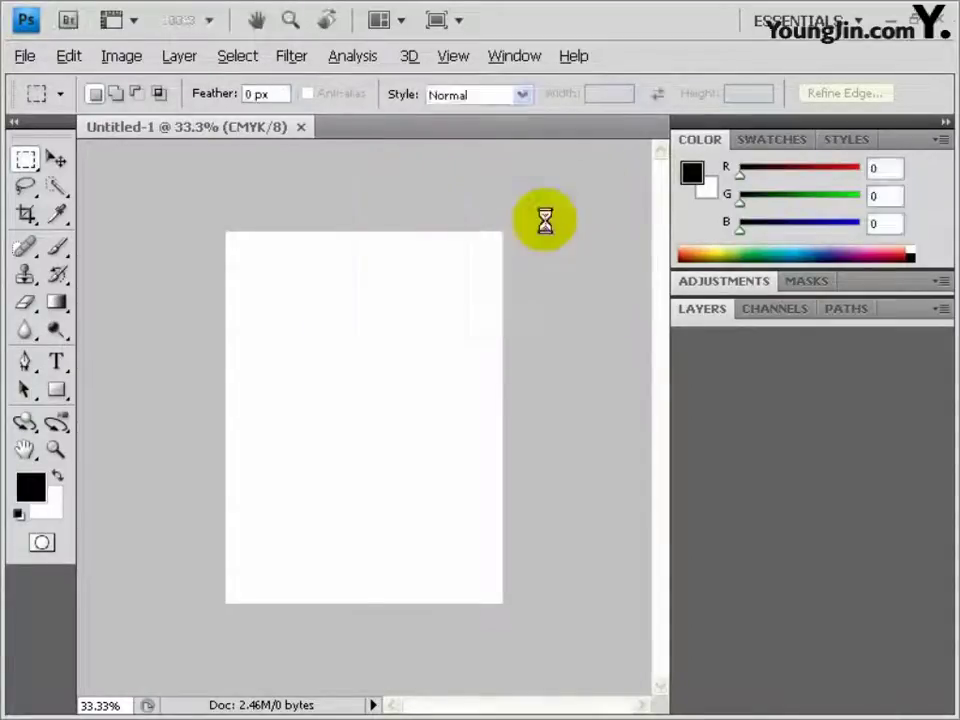
Step: Rename the pasted grid layer as 그리드 and lock it completely
left_click(703, 310)
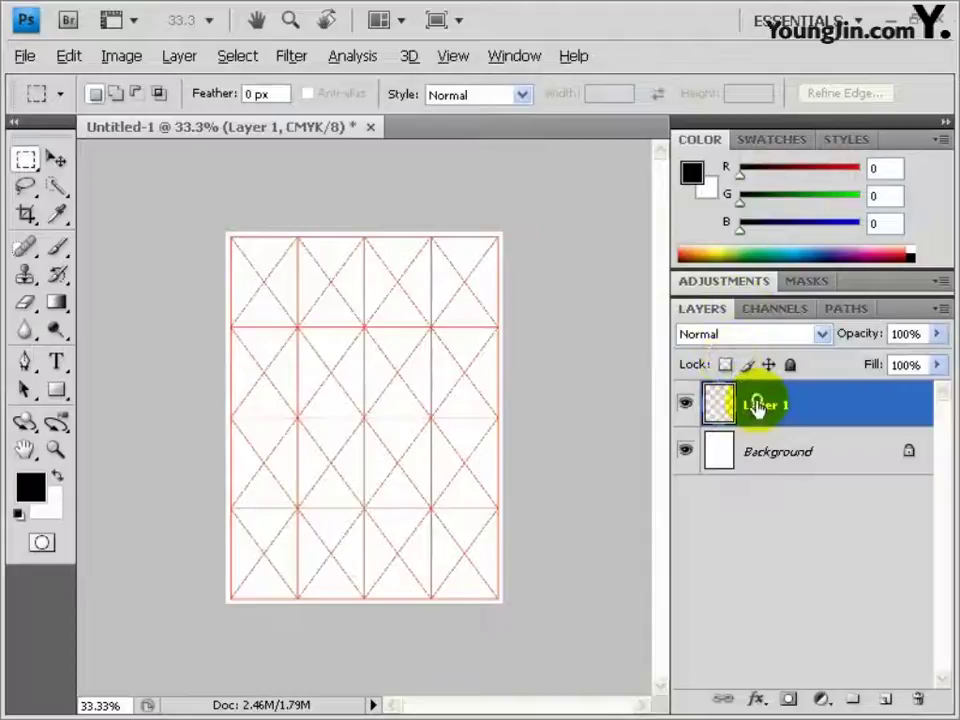
double_click(757, 404)
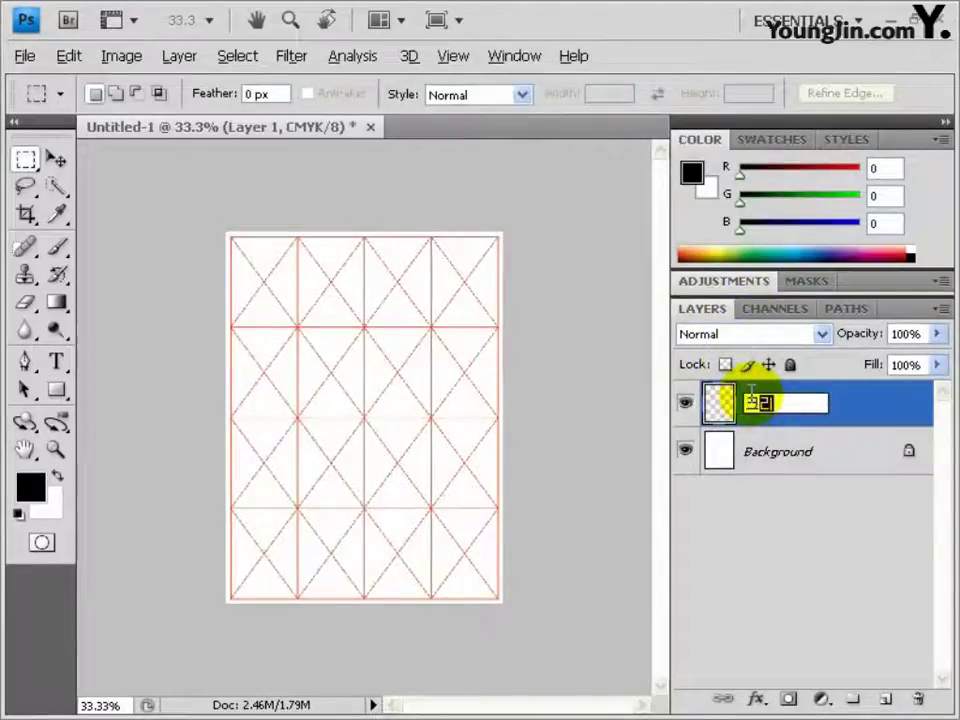
left_click(790, 364)
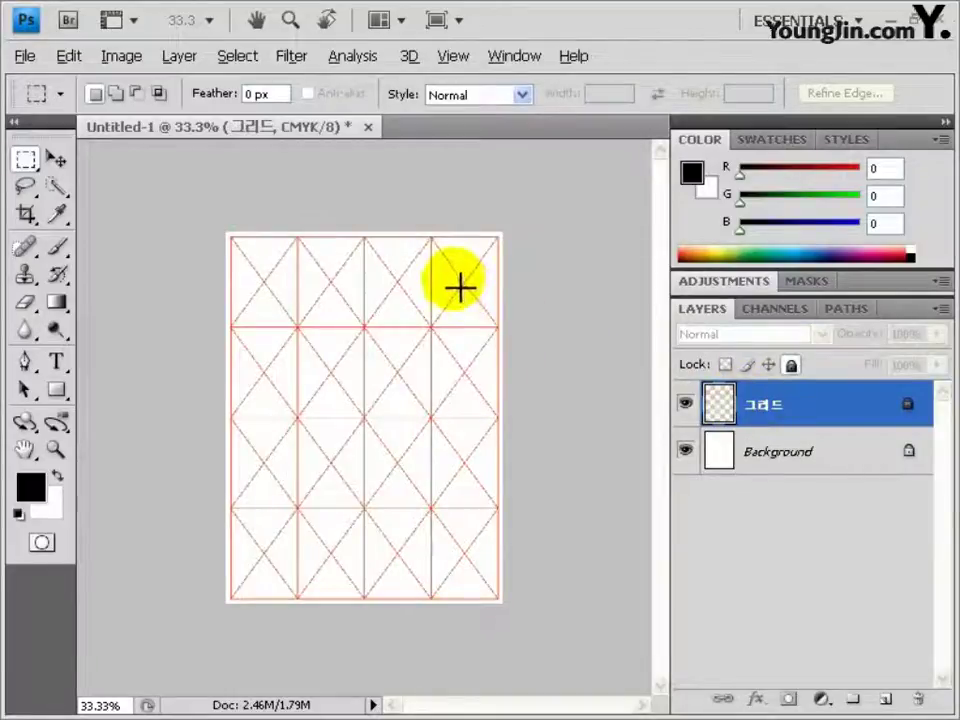
Step: Save the document in Photoshop format as 포토샵작업 in the 작업 folder
key("ctrl+s")
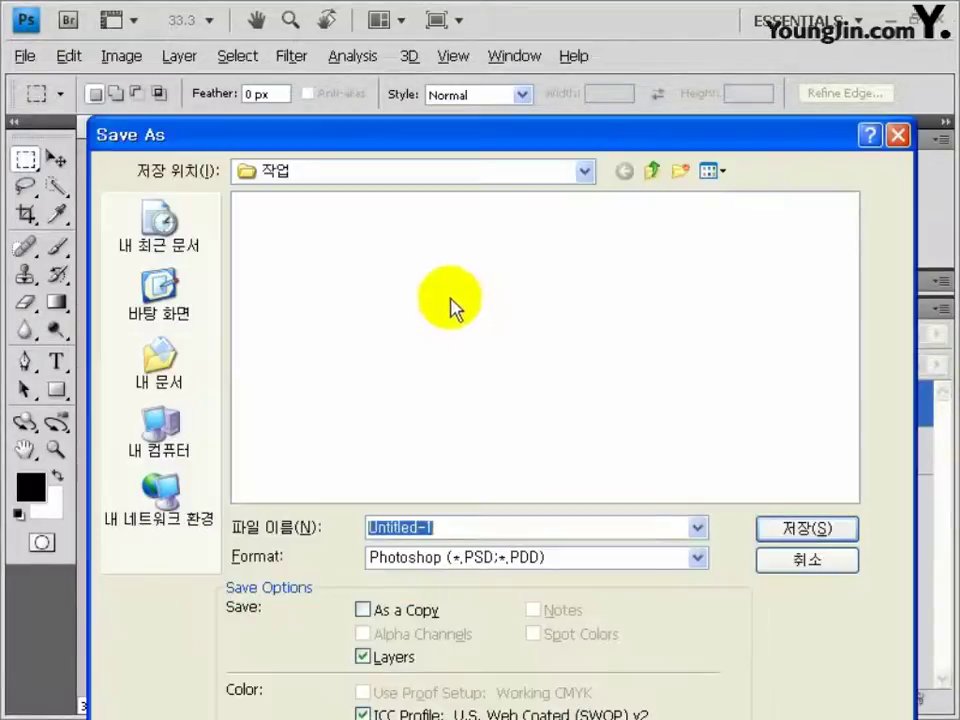
type("포토샵ㅈ")
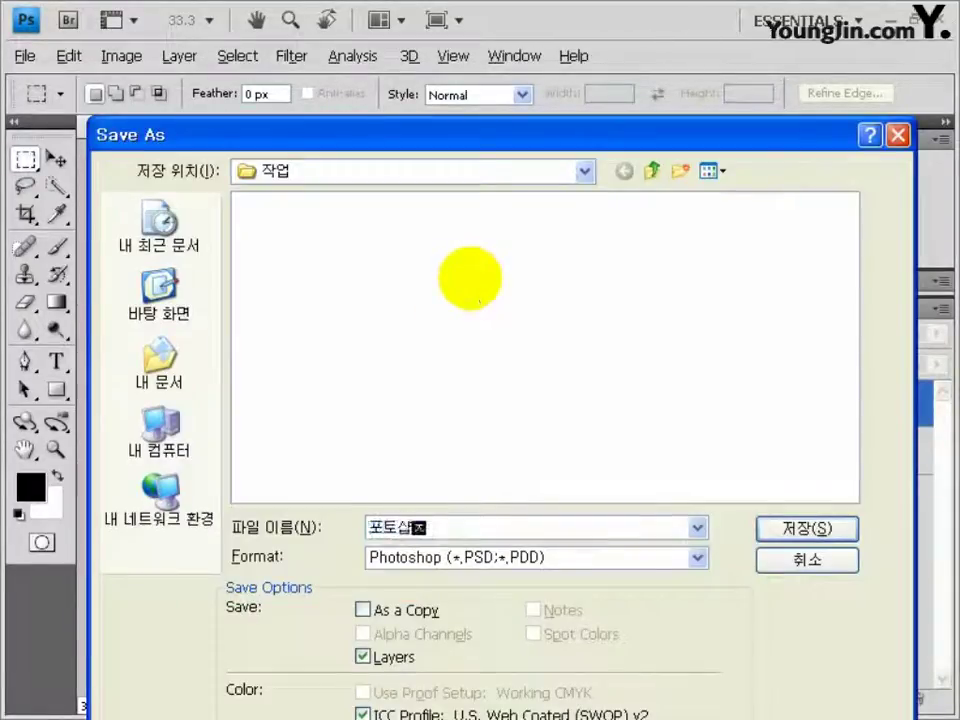
type("작업")
key("Return")
key("Return")
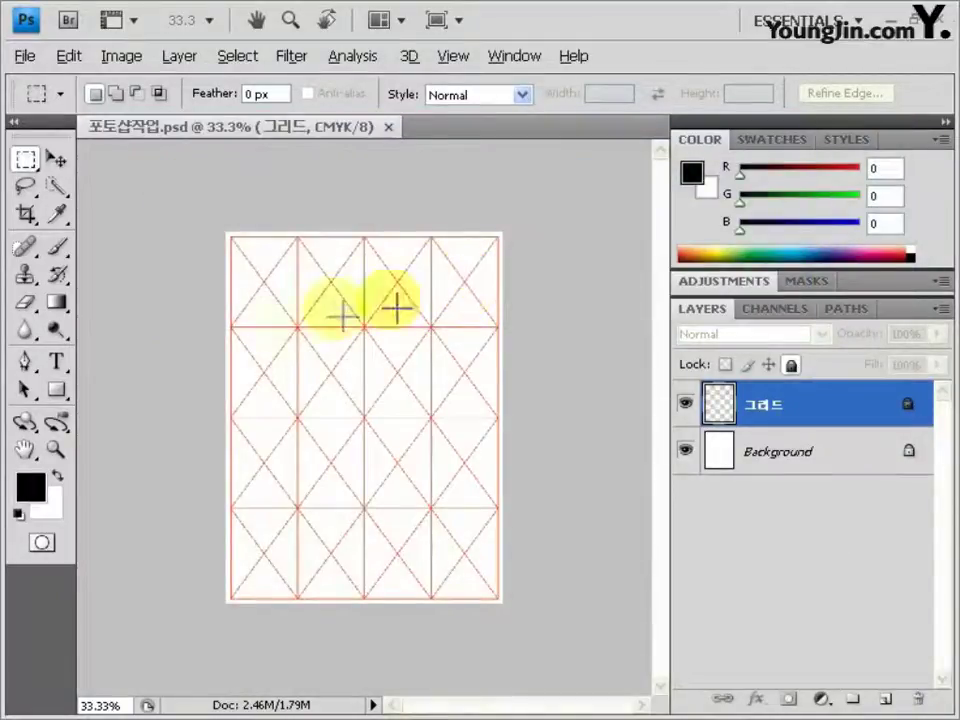
Step: Open the 낡은종이 image from the 수험자료 folder and copy its entire contents into 포토샵작업.psd
double_click(26, 449)
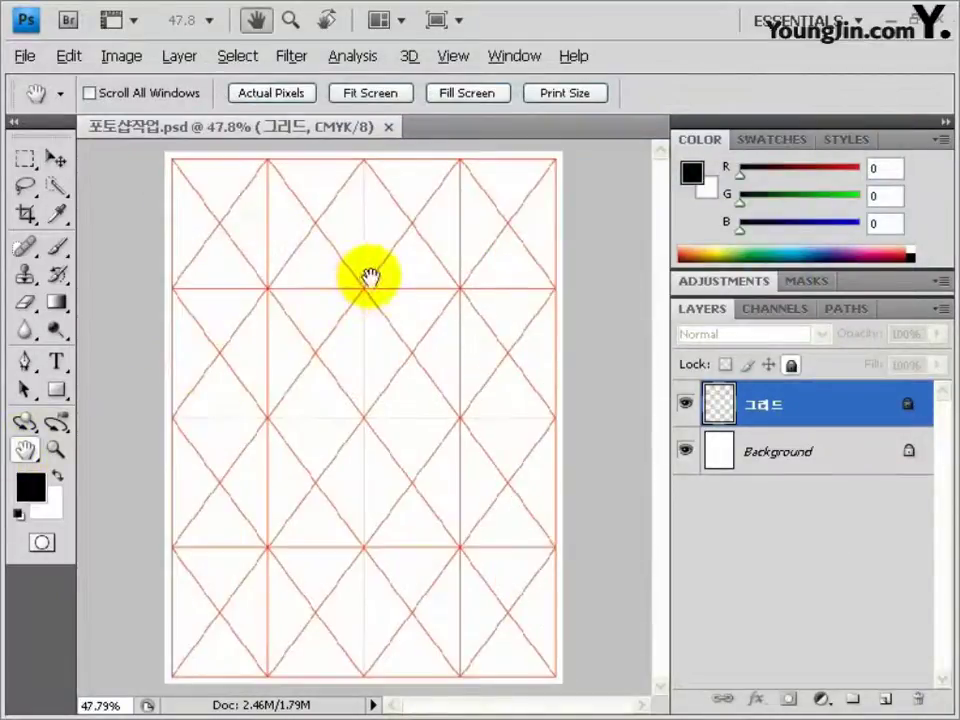
left_click(24, 57)
left_click(40, 99)
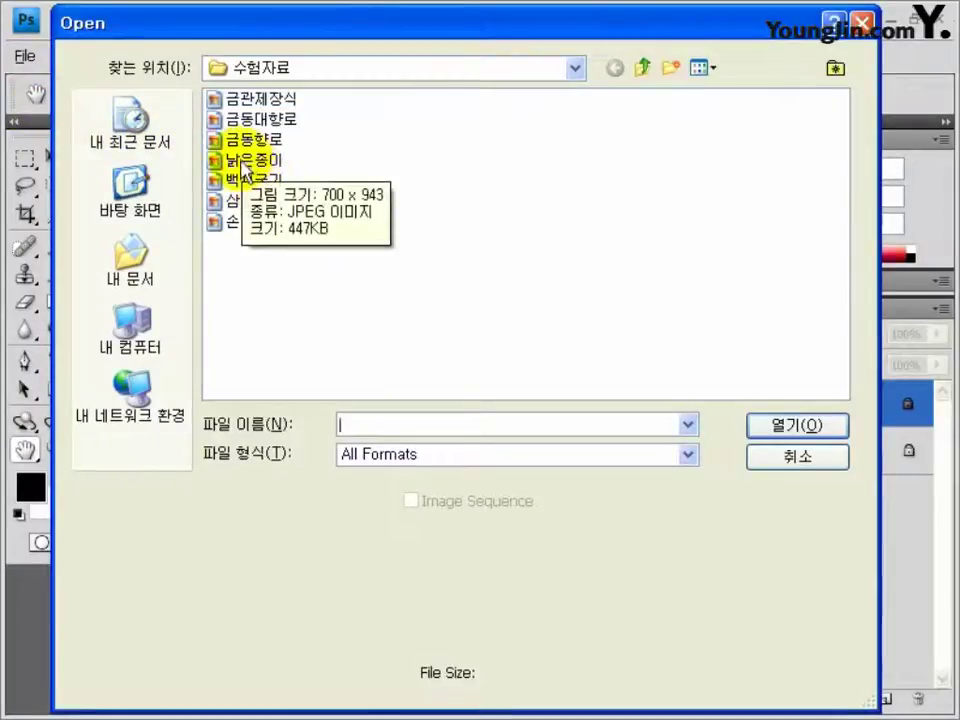
double_click(243, 168)
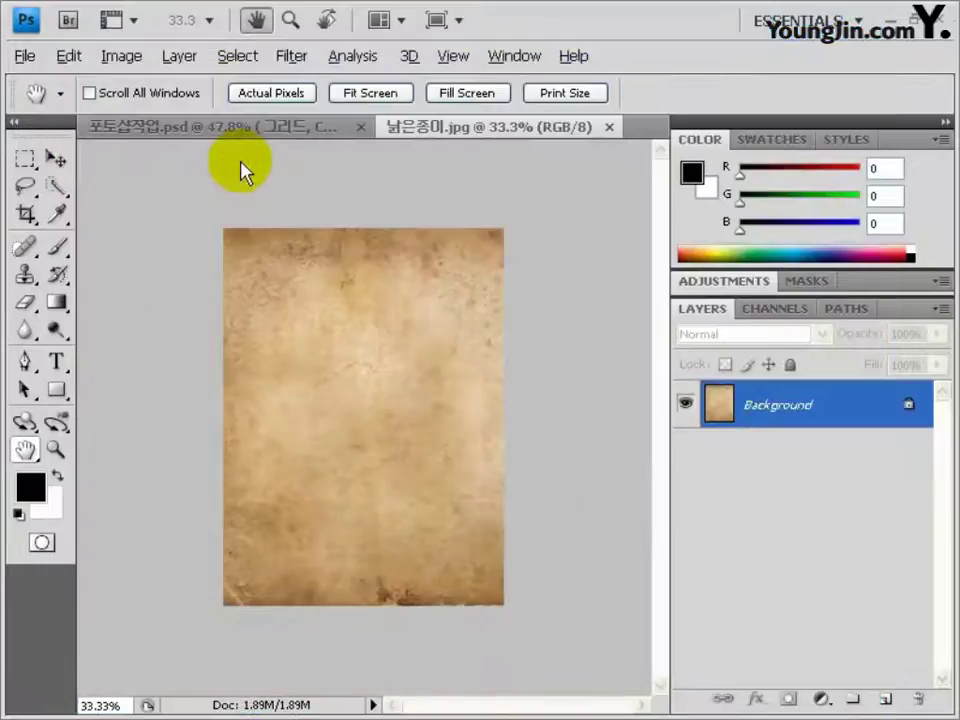
key("ctrl+a")
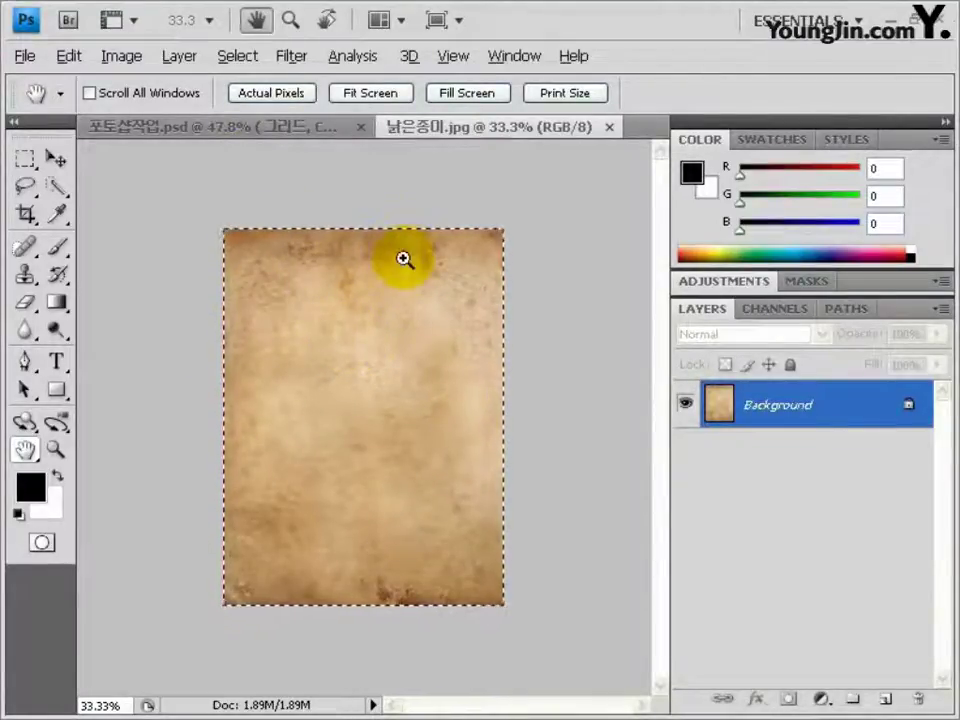
left_click(287, 128)
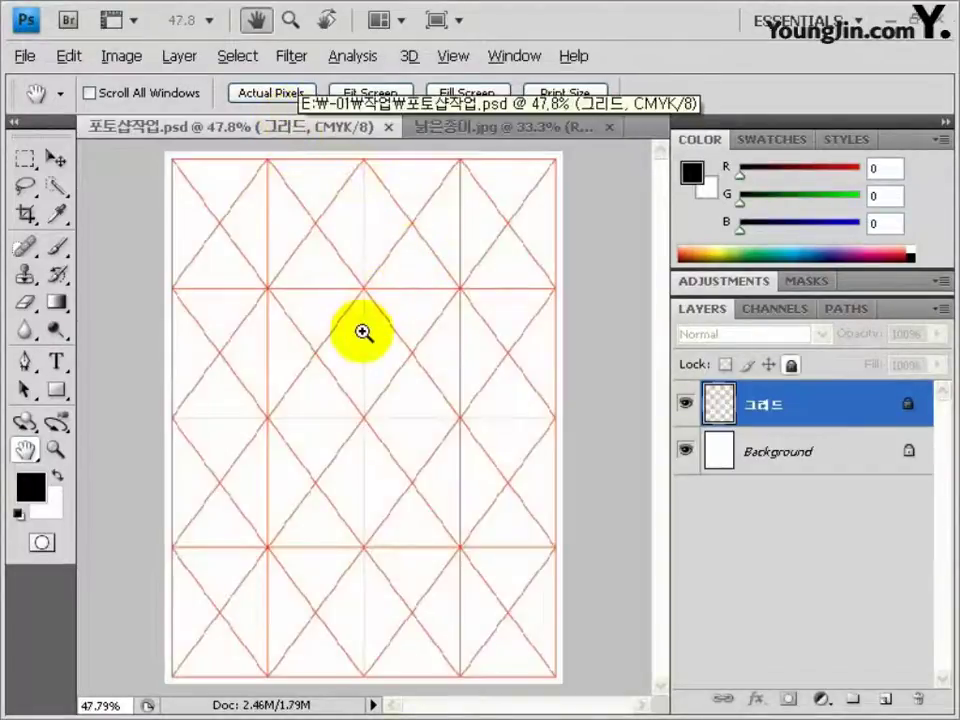
key("ctrl+v")
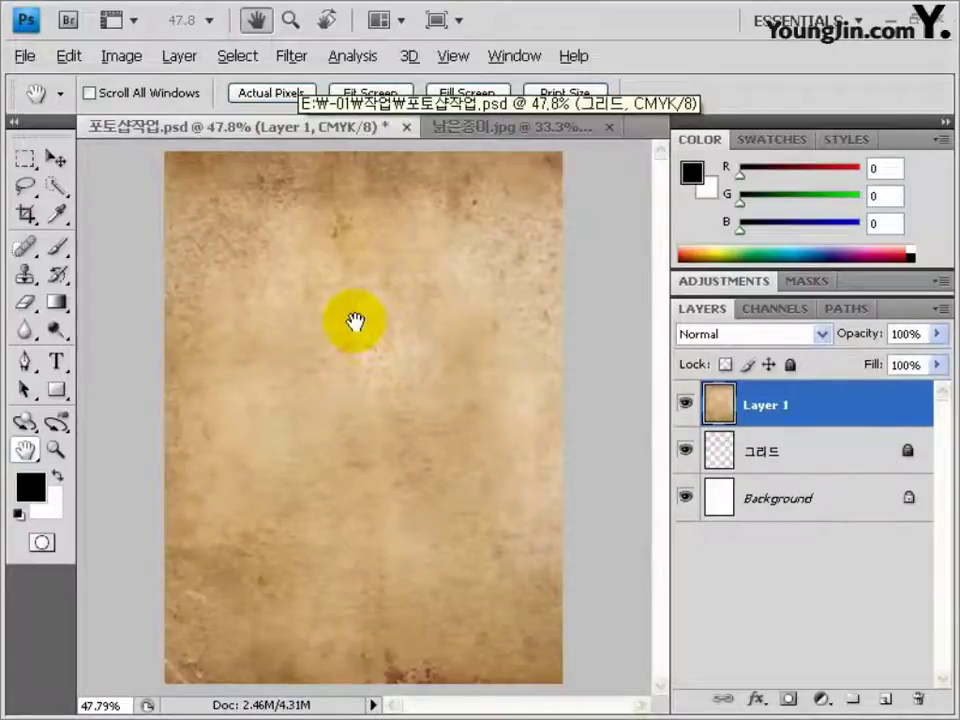
Step: Place the pasted old-paper layer below the 그리드 layer and rename it as 배경
left_click_drag(762, 400, 757, 488)
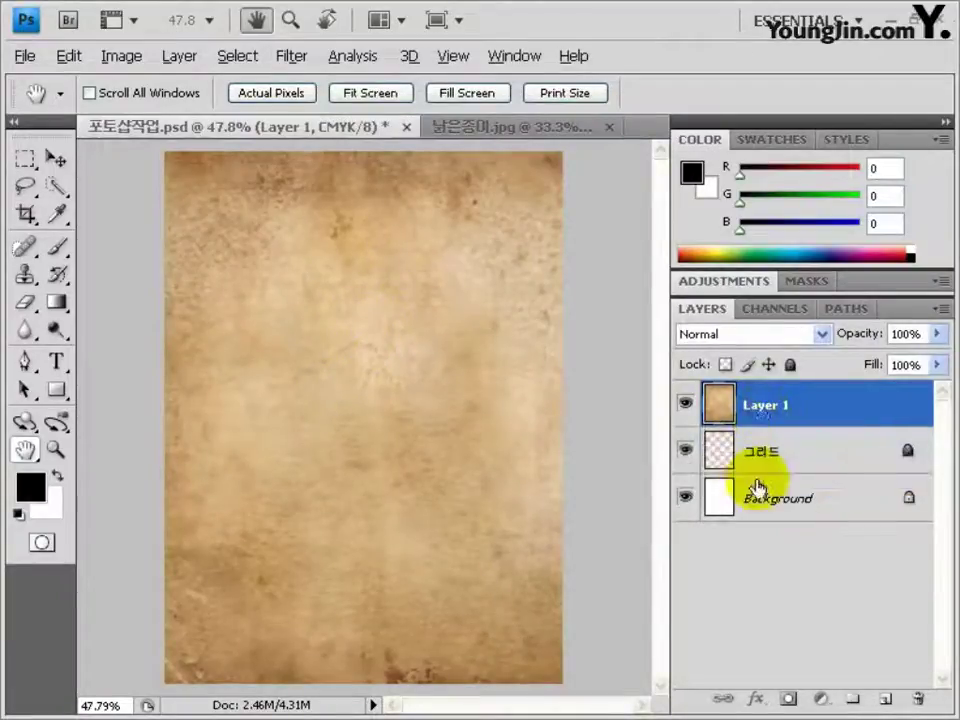
left_click_drag(763, 405, 757, 460)
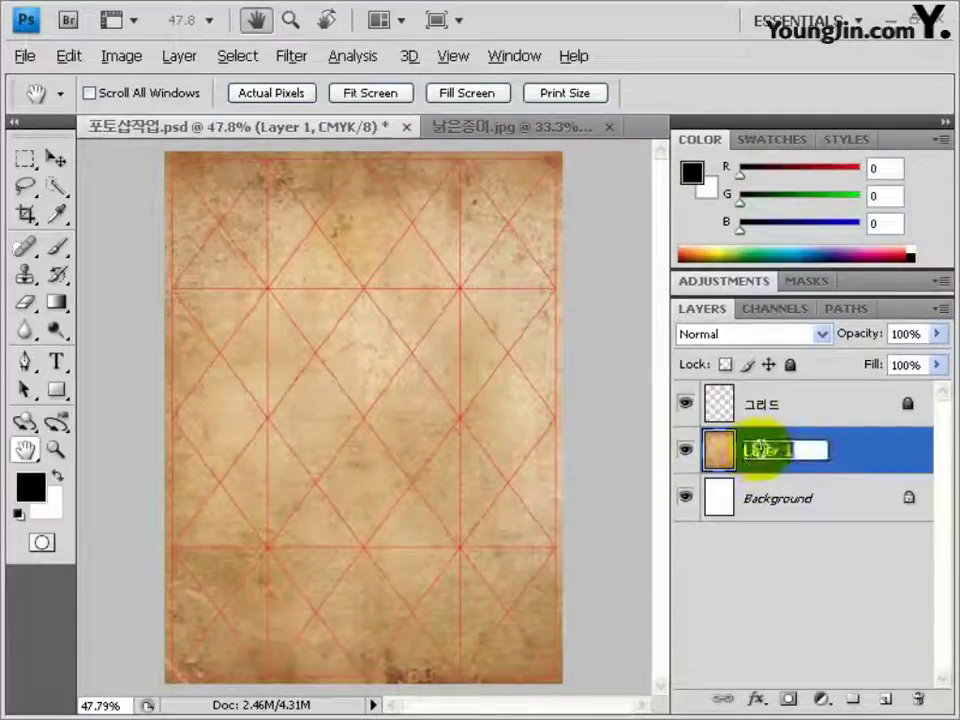
key("Return")
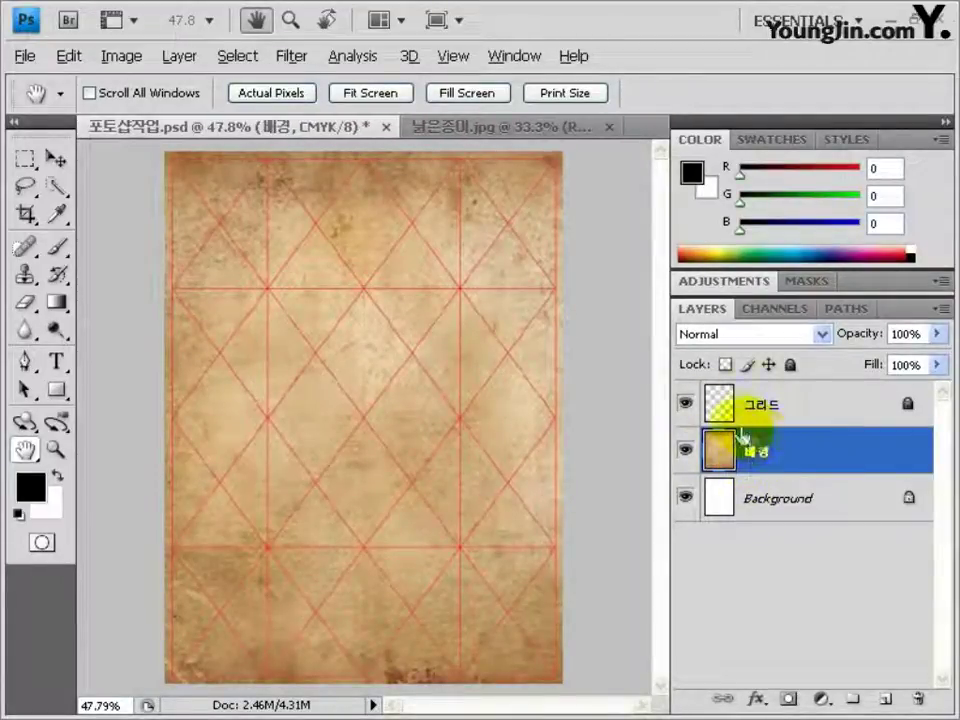
Step: Open the 백제국기 image and copy its entire contents into 포토샵작업.psd above the 배경 layer
double_click(44, 600)
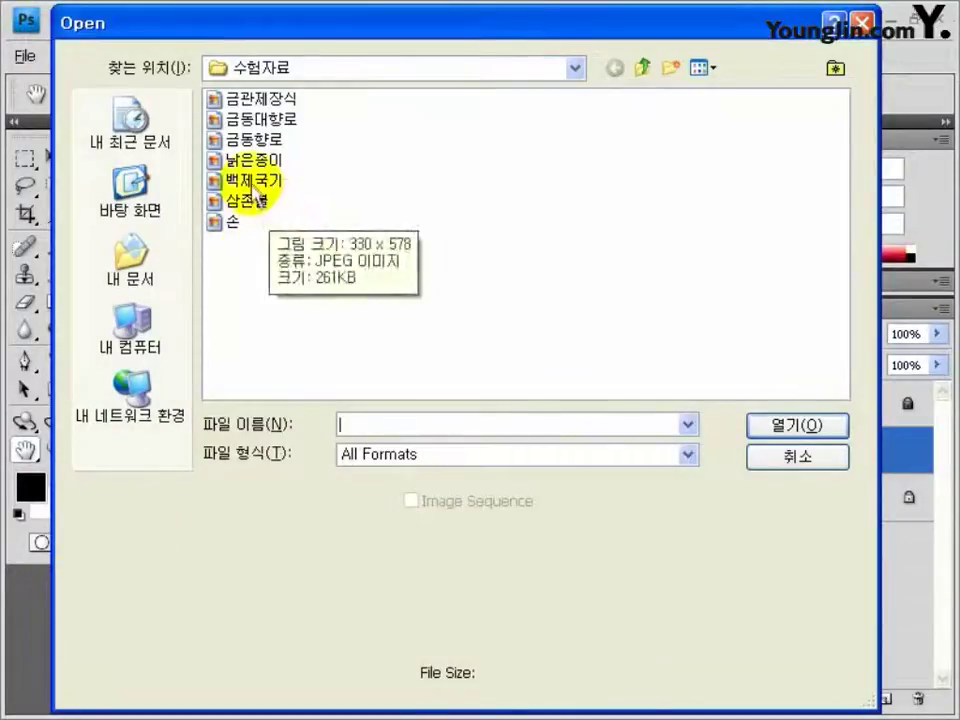
double_click(254, 184)
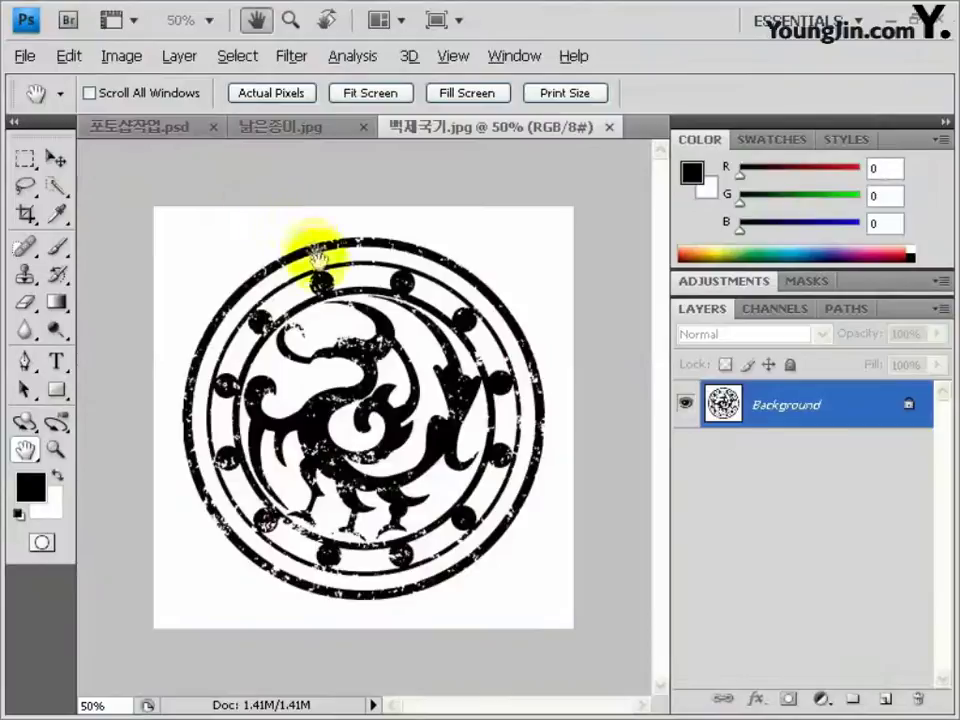
key("ctrl+a")
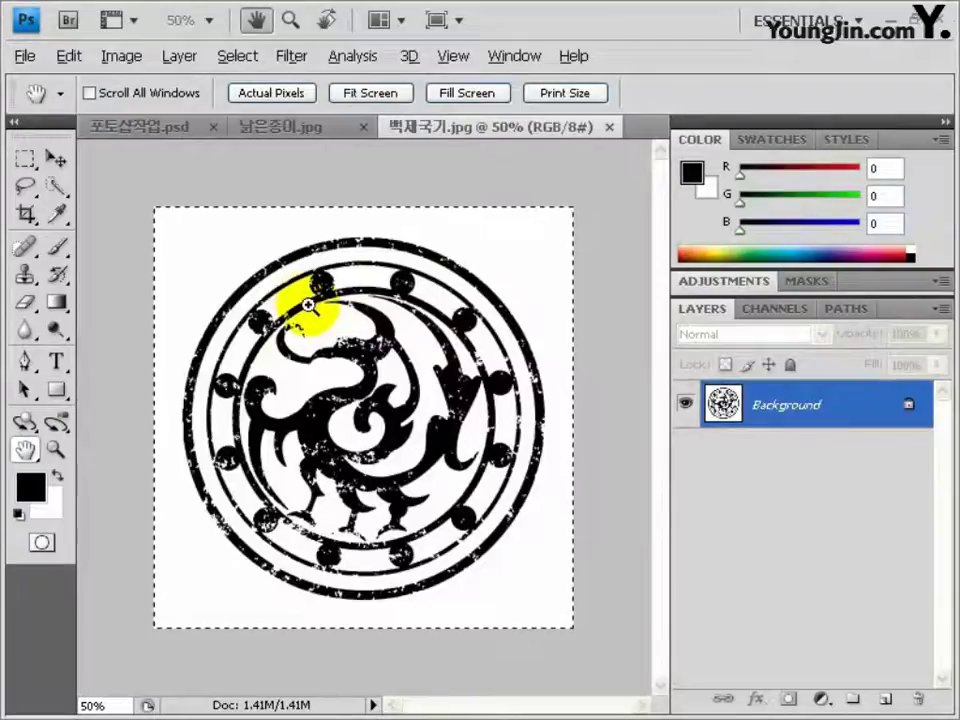
left_click(143, 128)
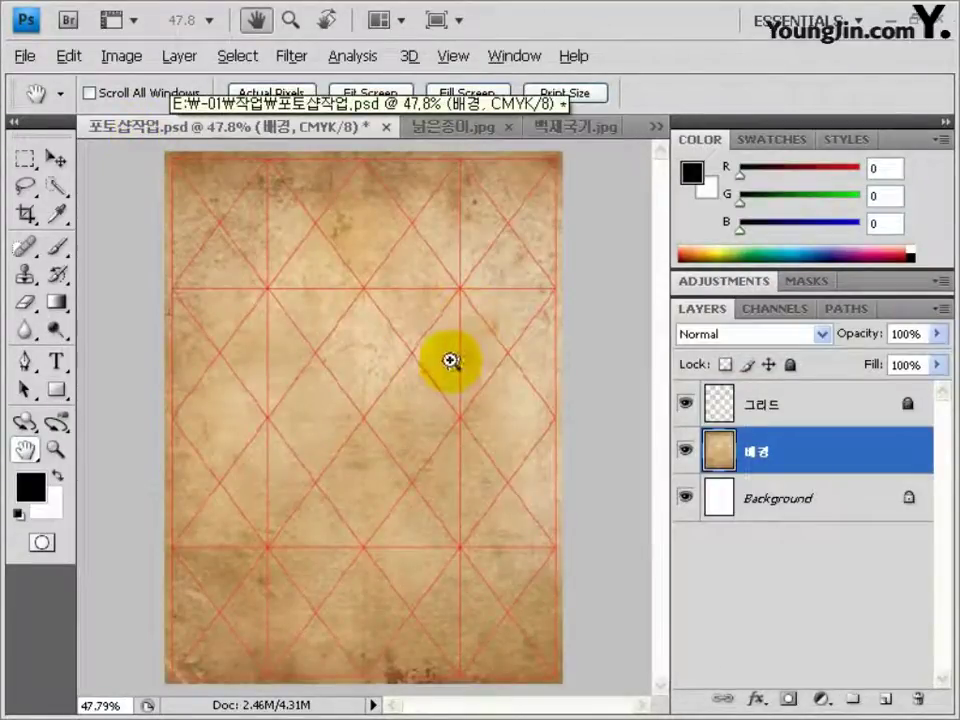
key("ctrl+v")
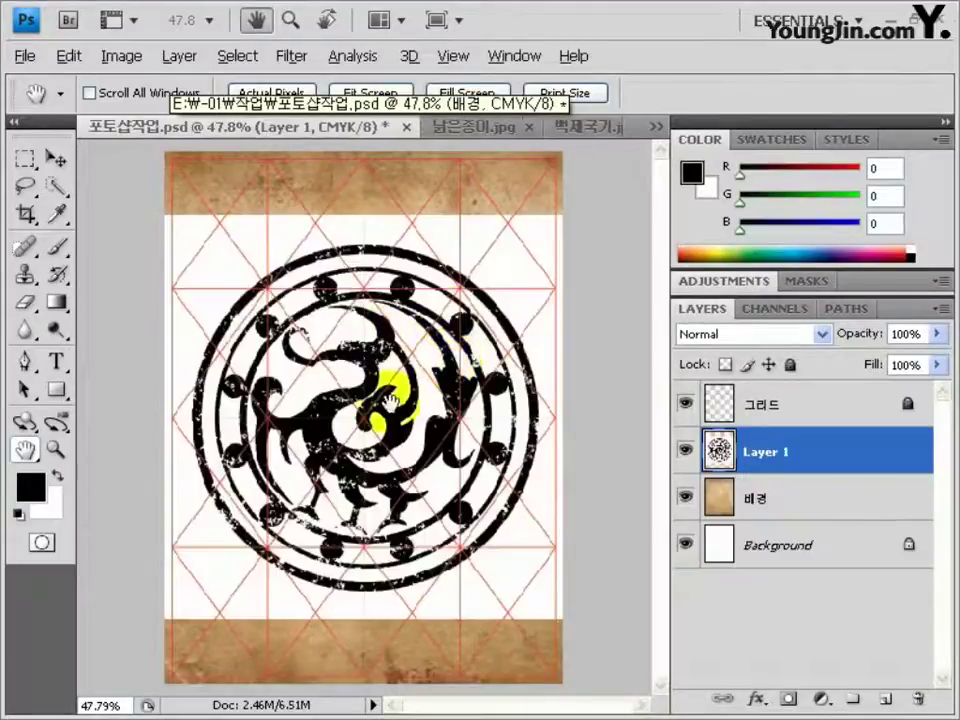
Step: Rename the pasted emblem layer as 백제국기
left_click(56, 159)
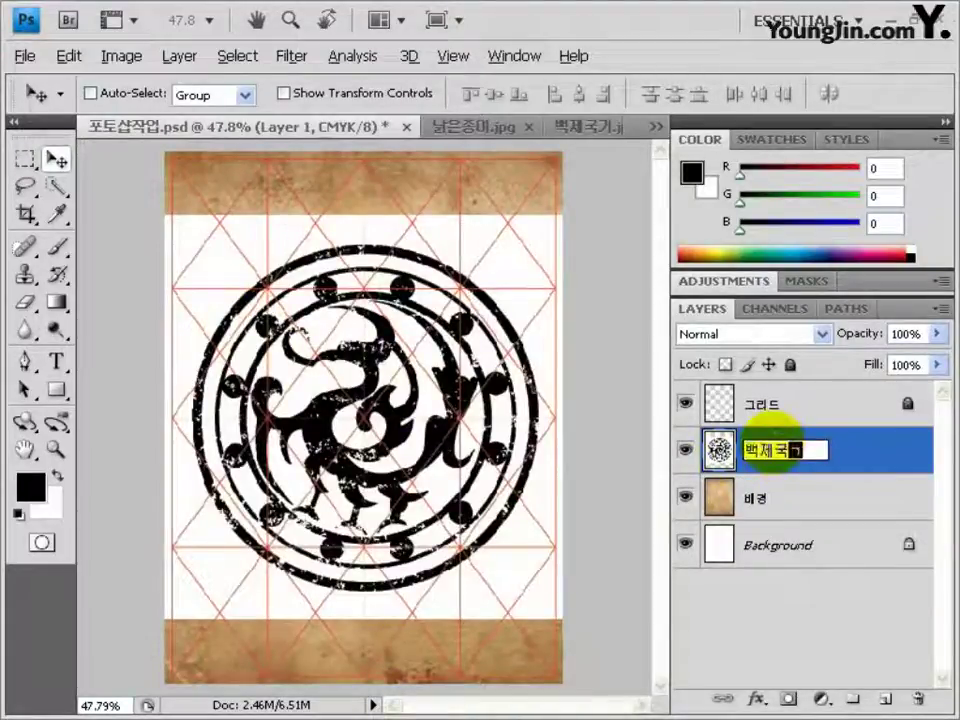
type("ㅣ")
key("Return")
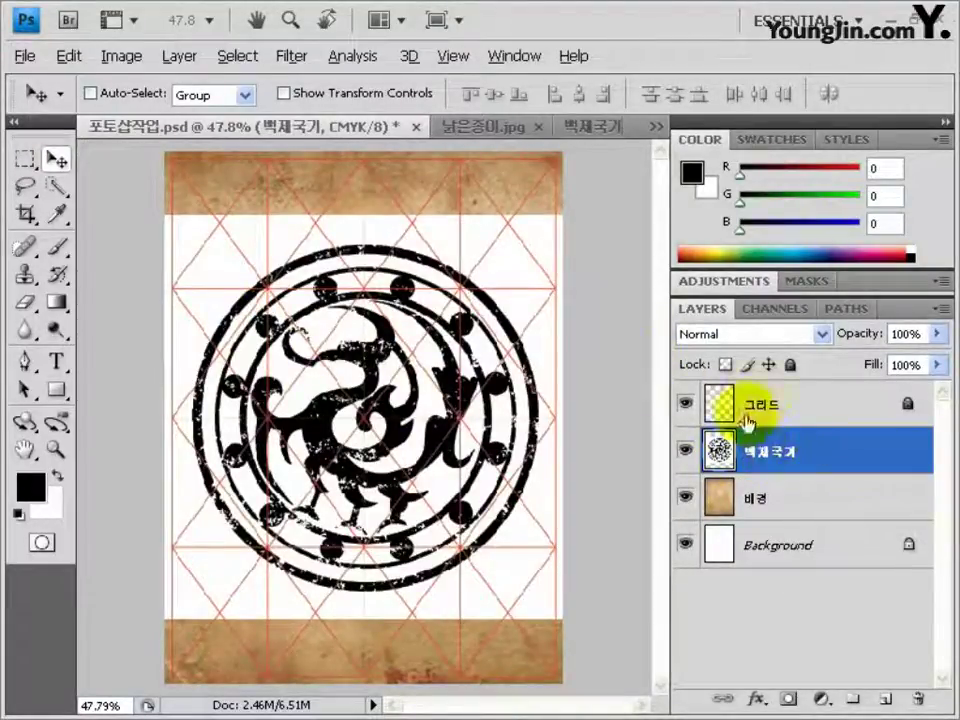
Step: Blend the 백제국기 layer with Color Burn at 40% opacity and move the emblem into the page's upper-right corner, partly beyond its edges
left_click(818, 335)
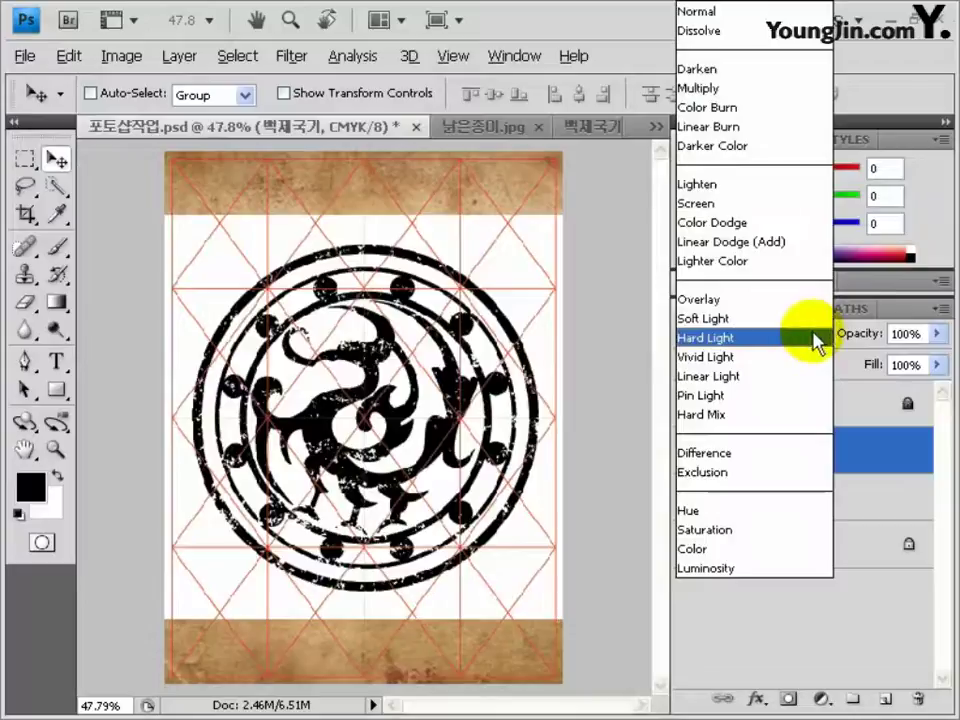
left_click(716, 108)
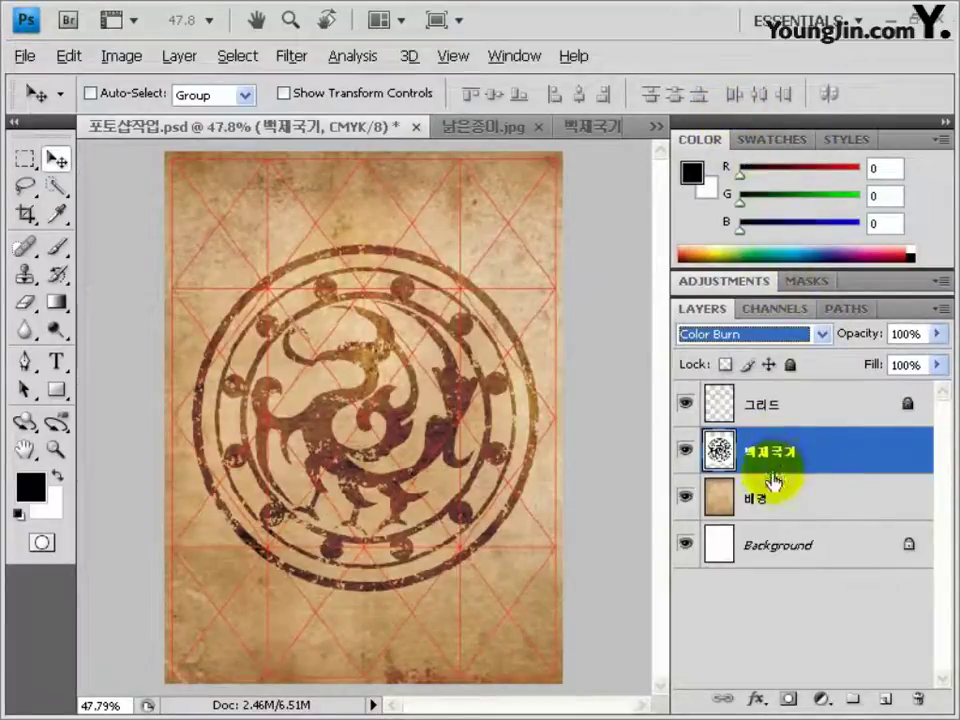
left_click(925, 334)
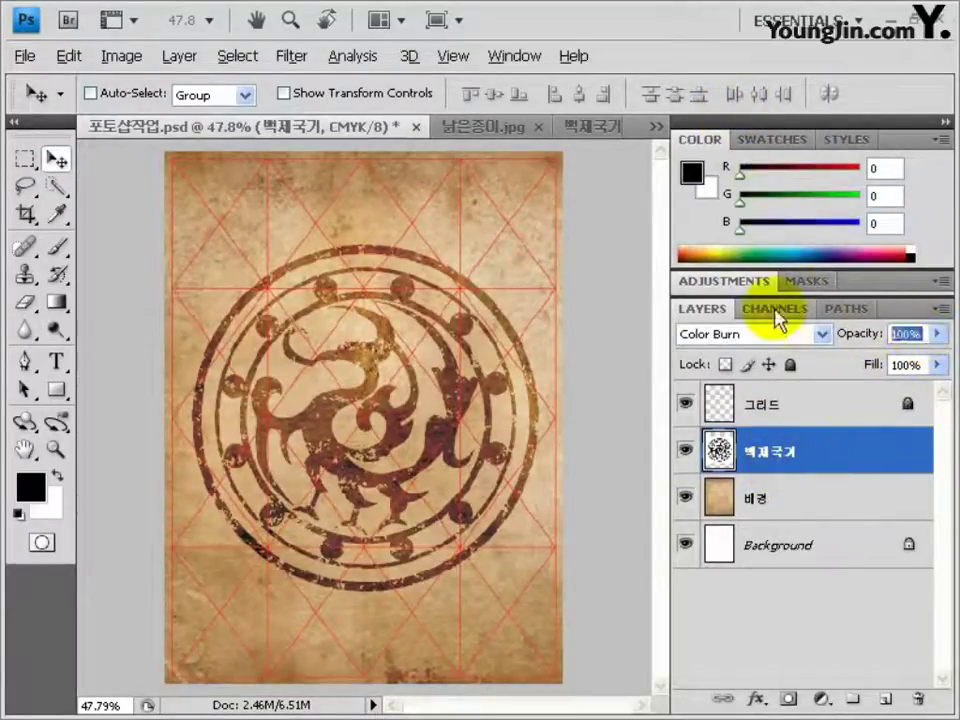
type("40")
left_click_drag(476, 354, 460, 163)
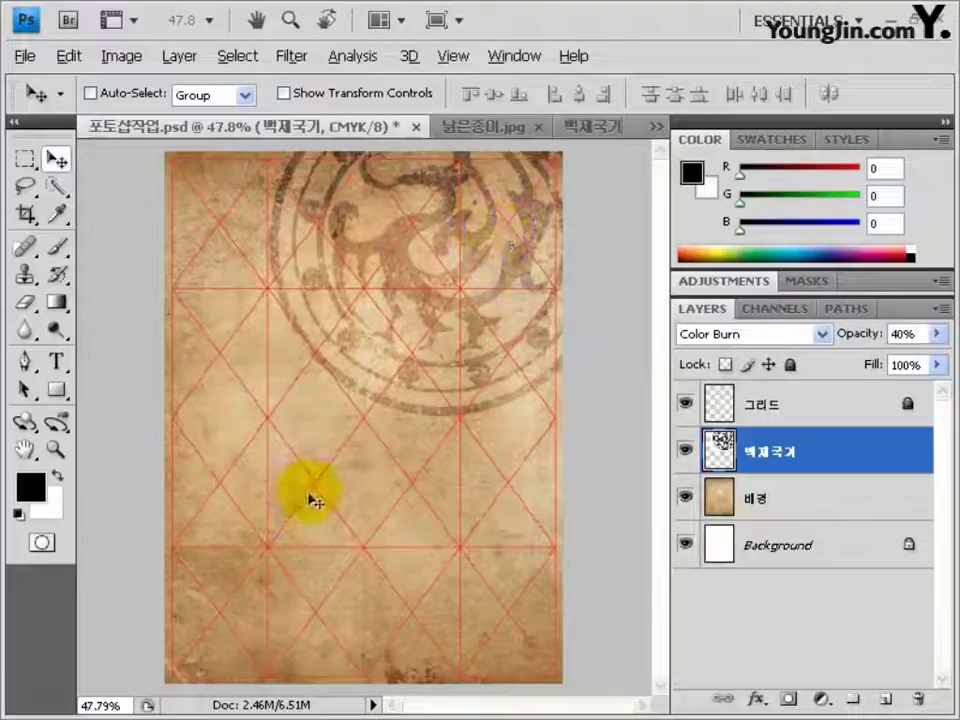
Step: Open the 금동대향로 image and enable the Rubber Band option for the Pen tool
double_click(38, 612)
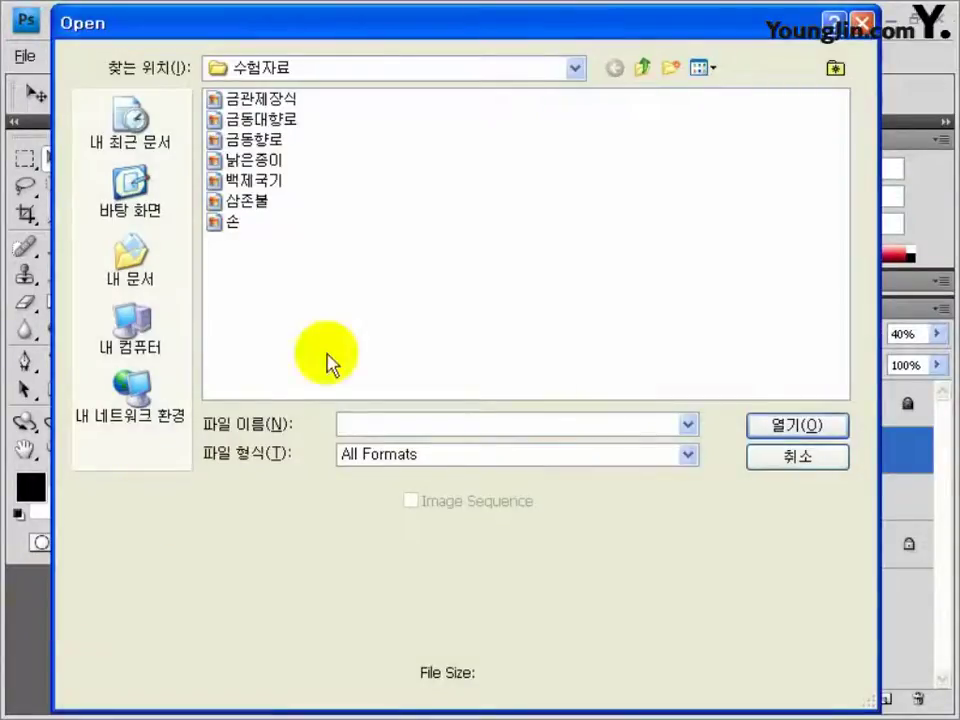
double_click(266, 120)
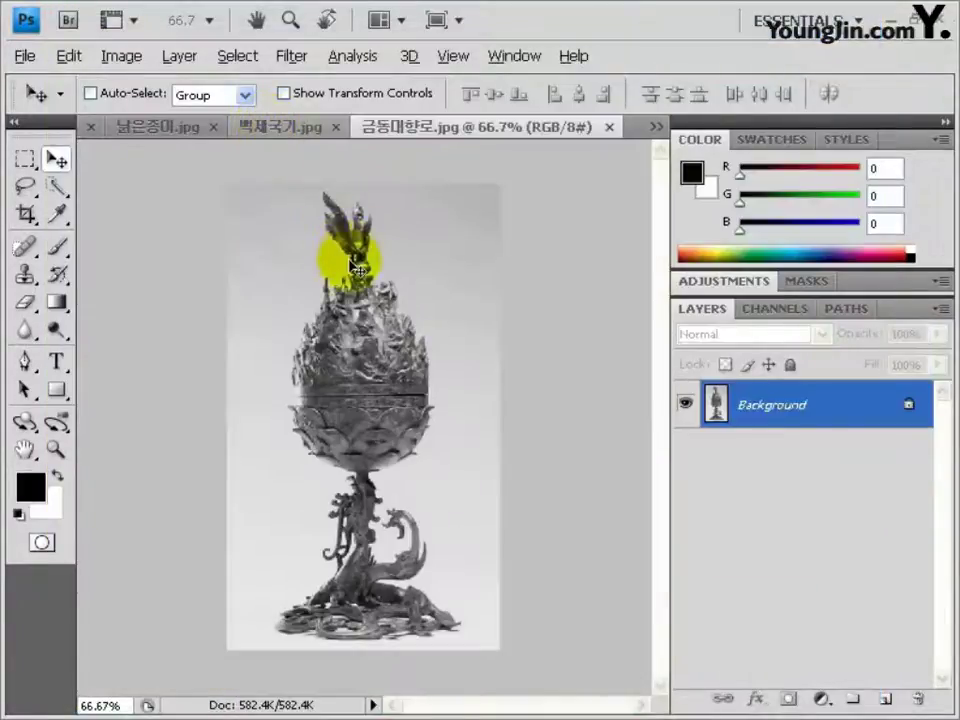
left_click(26, 362)
left_click(406, 93)
left_click(364, 143)
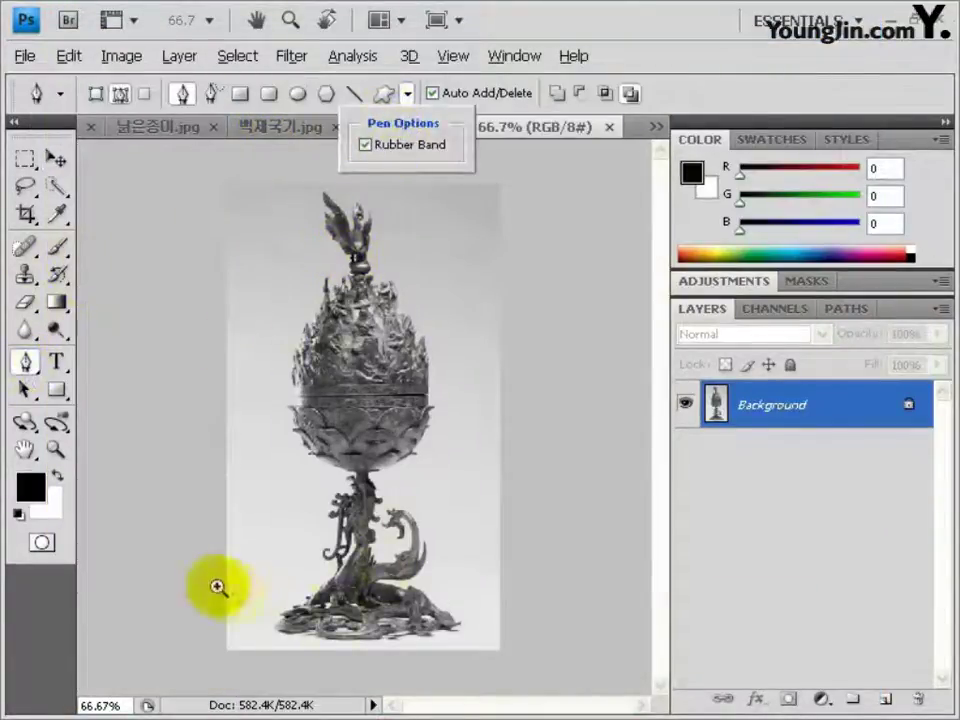
Step: Trace the incense burner's full outline with a closed pen path and convert the path to a selection
left_click_drag(216, 585, 530, 400)
left_click(512, 388)
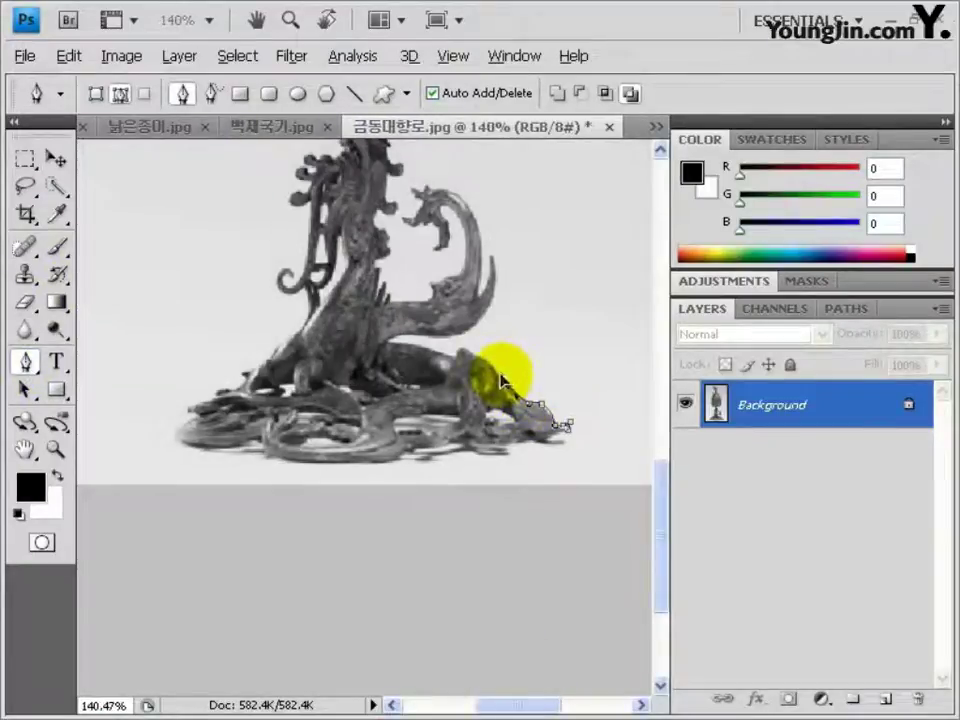
left_click(485, 366)
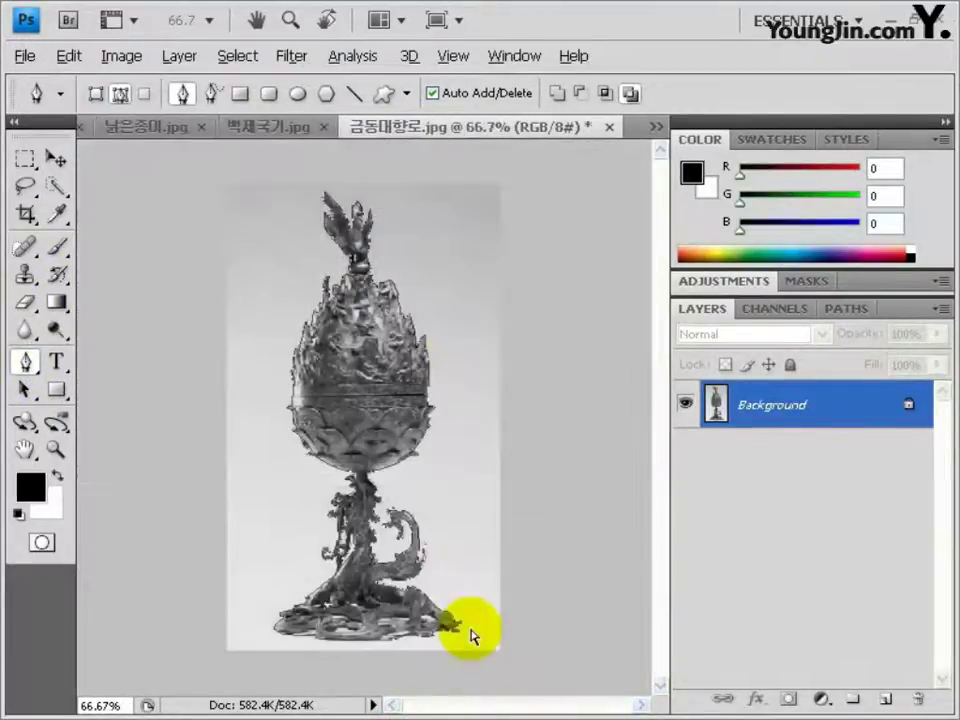
key("ctrl+Return")
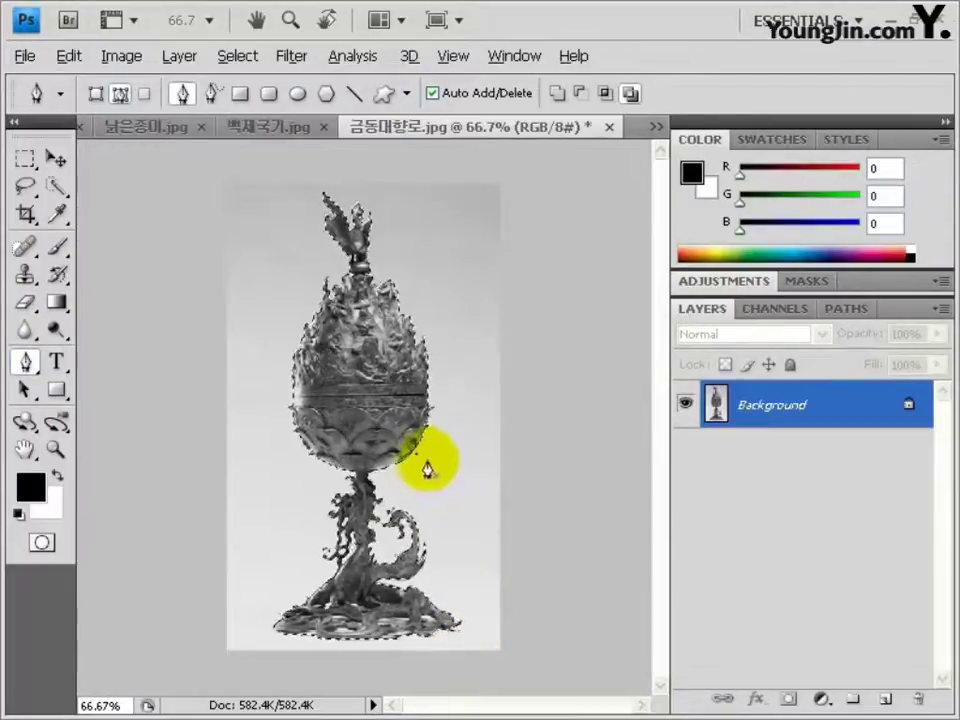
Step: Copy the selected incense burner into 포토샵작업.psd and scale it to 19.6% just inside the page's upper-left corner
left_click(317, 127)
left_click_drag(143, 143, 360, 338)
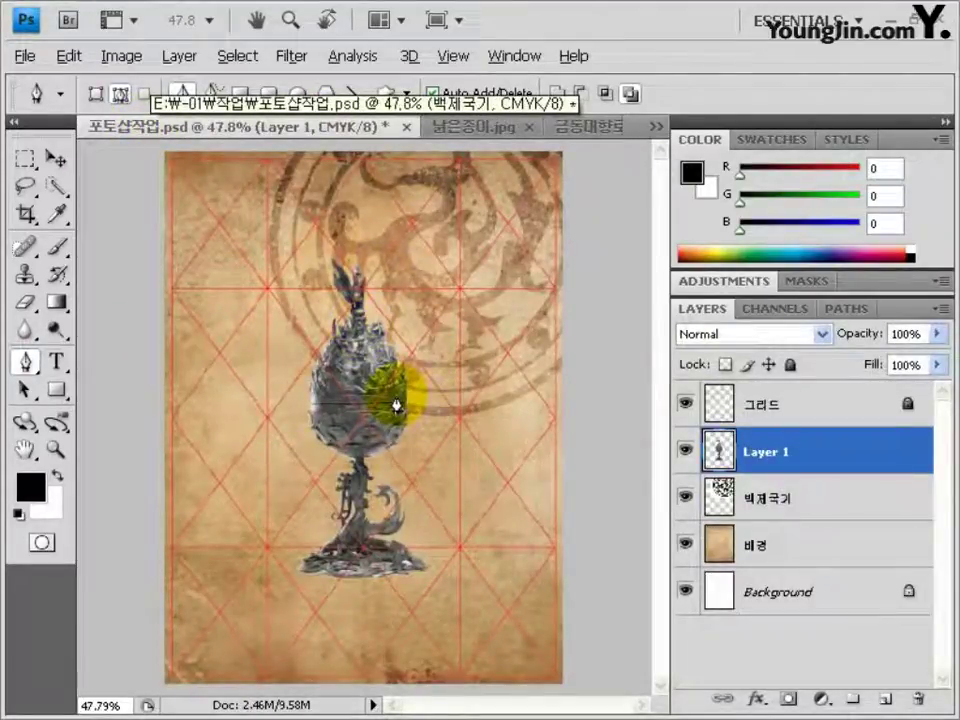
key("ctrl+t")
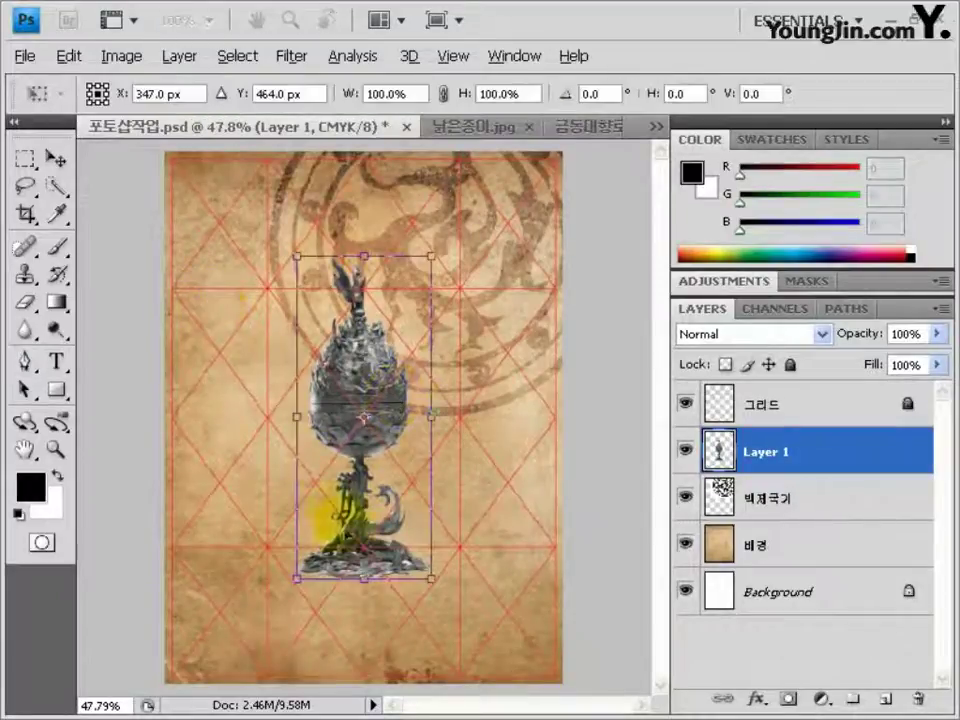
left_click_drag(435, 579, 214, 255)
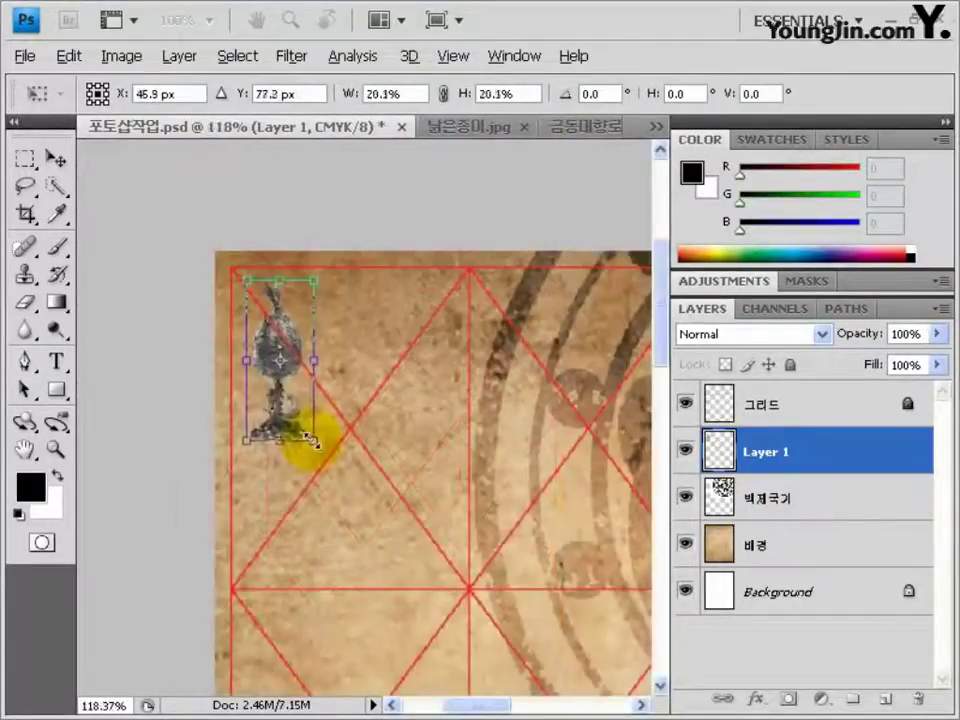
left_click_drag(311, 438, 309, 433)
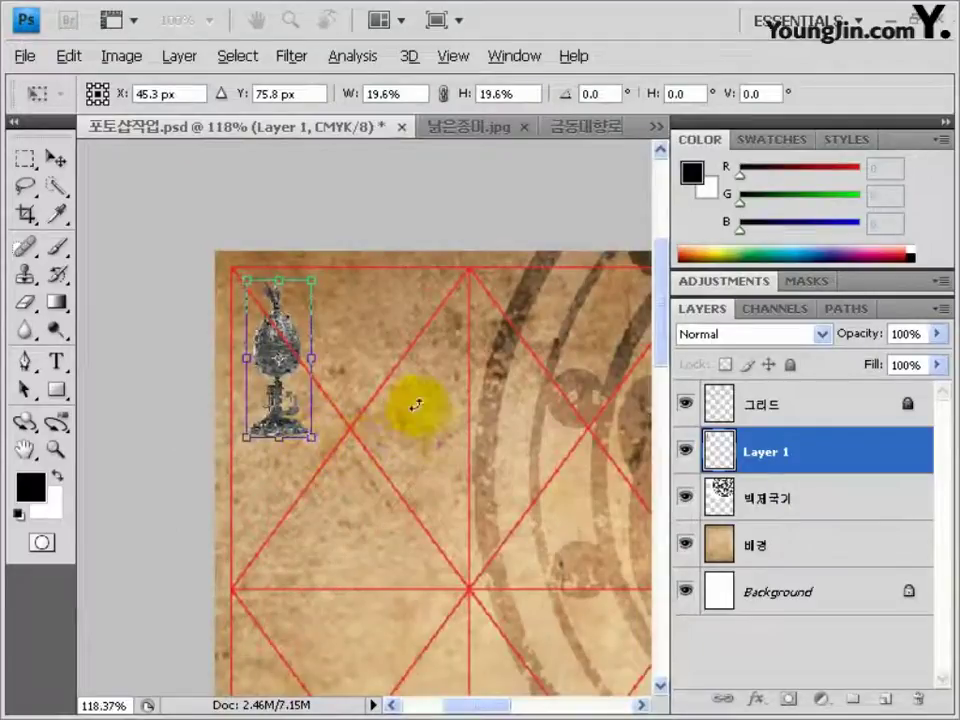
key("Return")
double_click(26, 448)
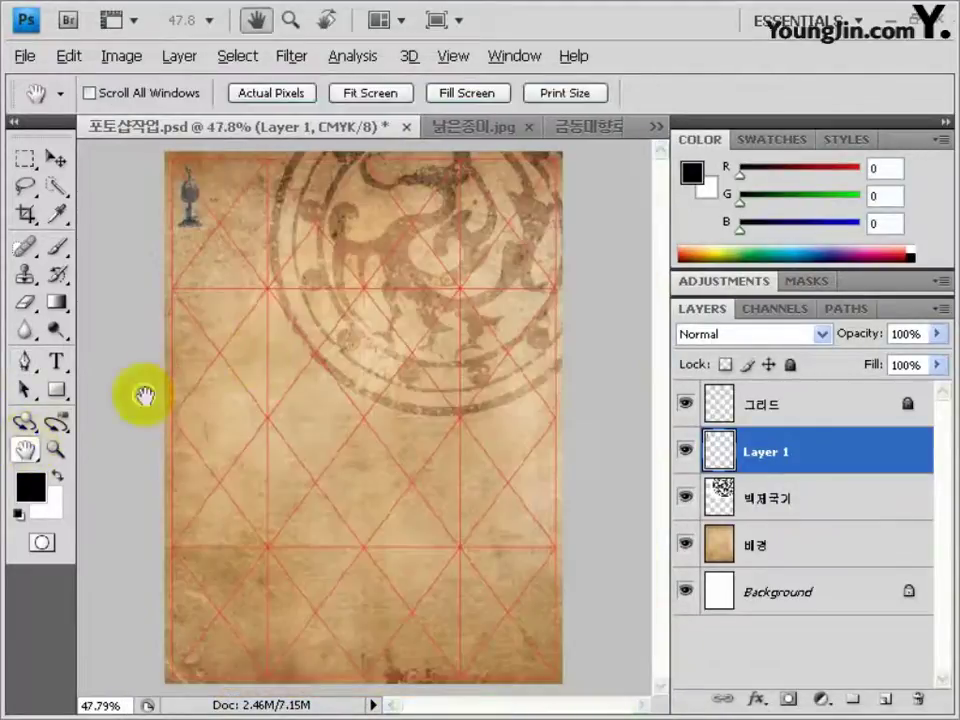
Step: Rename the small incense burner's layer as 패턴
key("v")
double_click(758, 452)
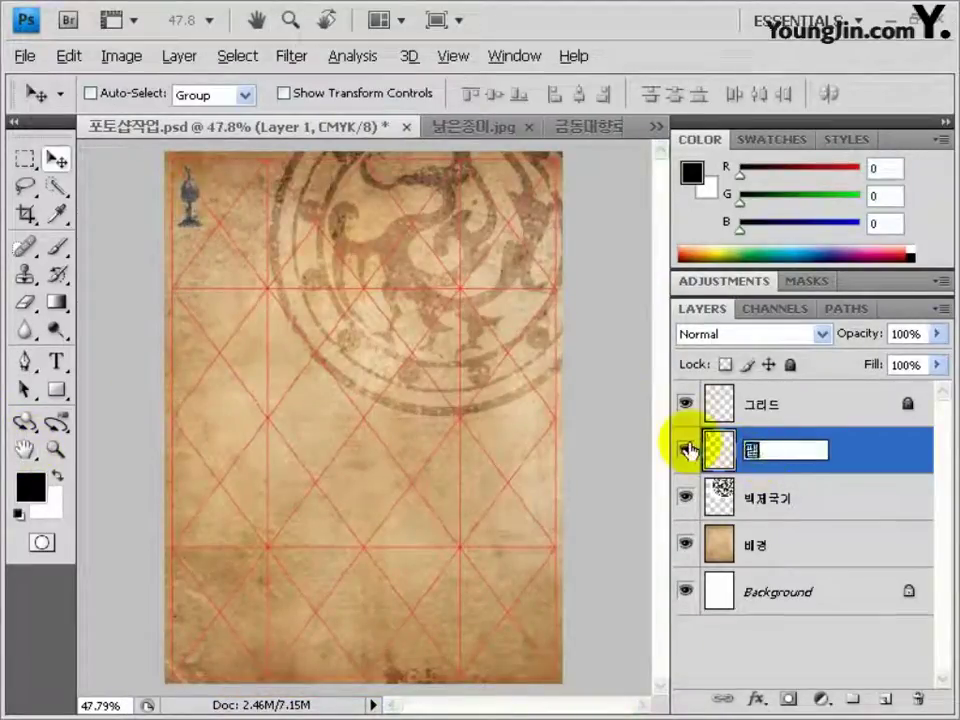
type("패턴")
key("Return")
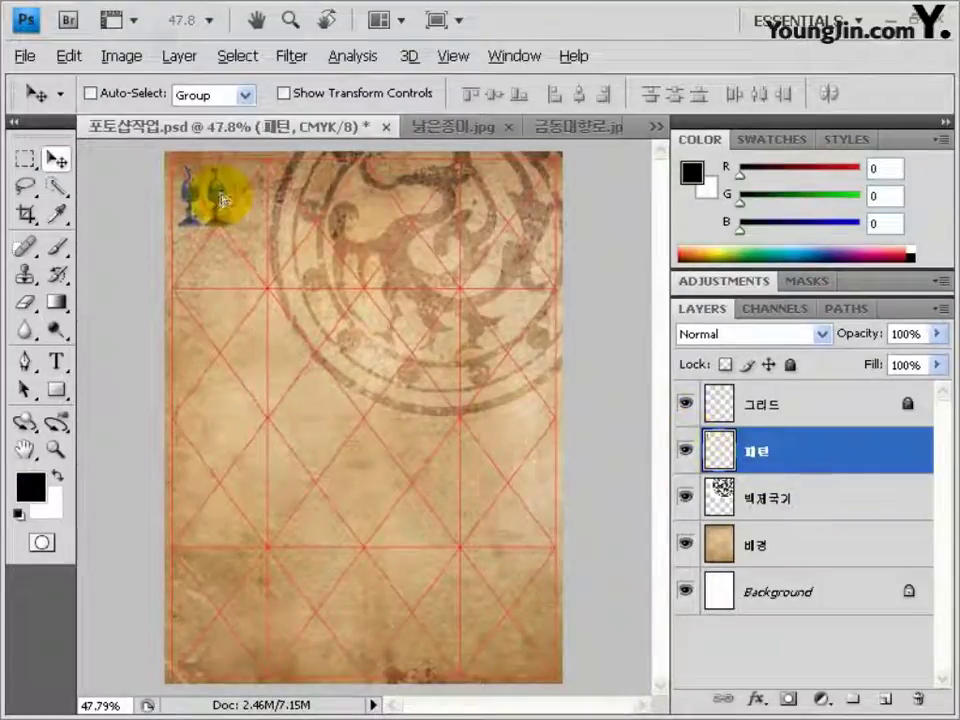
Step: Duplicate the small burner across the page's upper edge to form a row of eleven, ending near the right margin
key("ctrl+j")
scroll(222, 200, "up", 1)
scroll(223, 190, "up", 1)
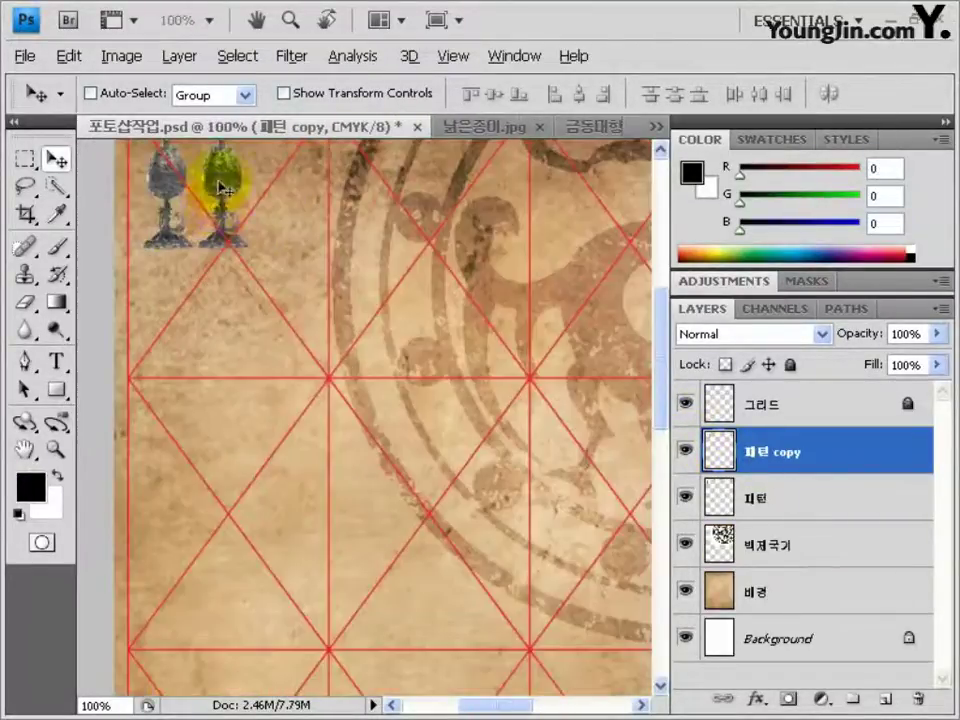
left_click_drag(222, 187, 207, 308)
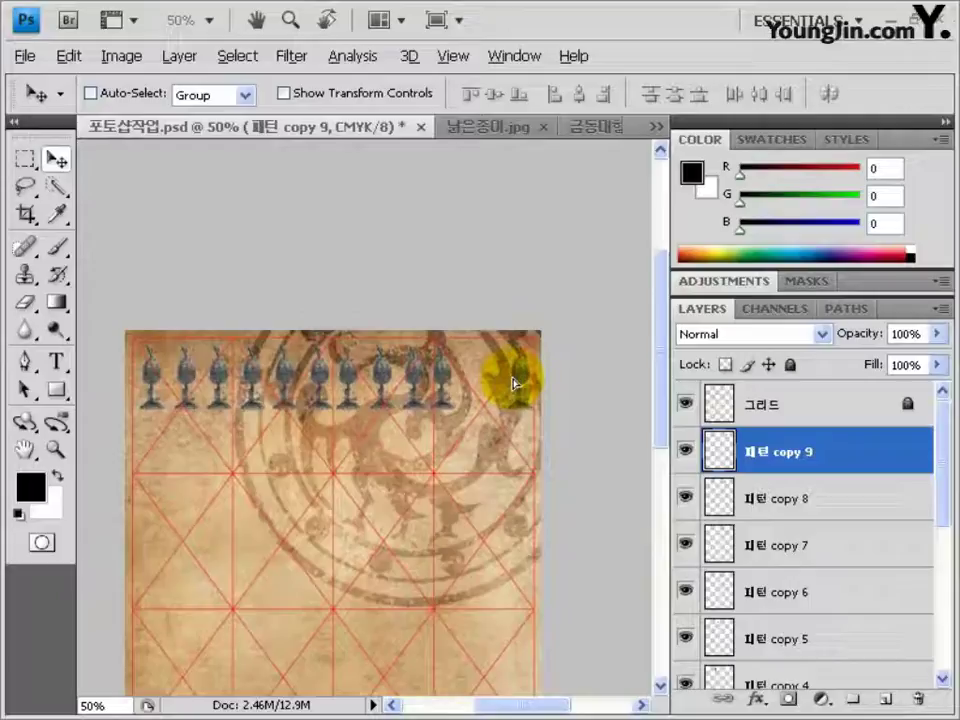
key("ctrl+j")
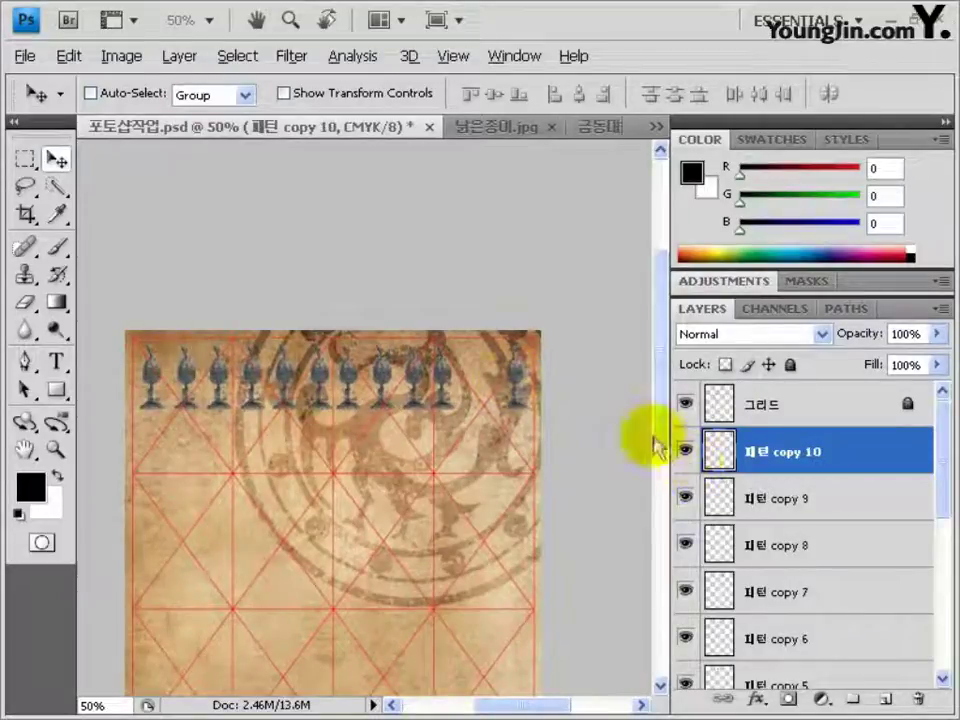
left_click_drag(502, 393, 513, 225)
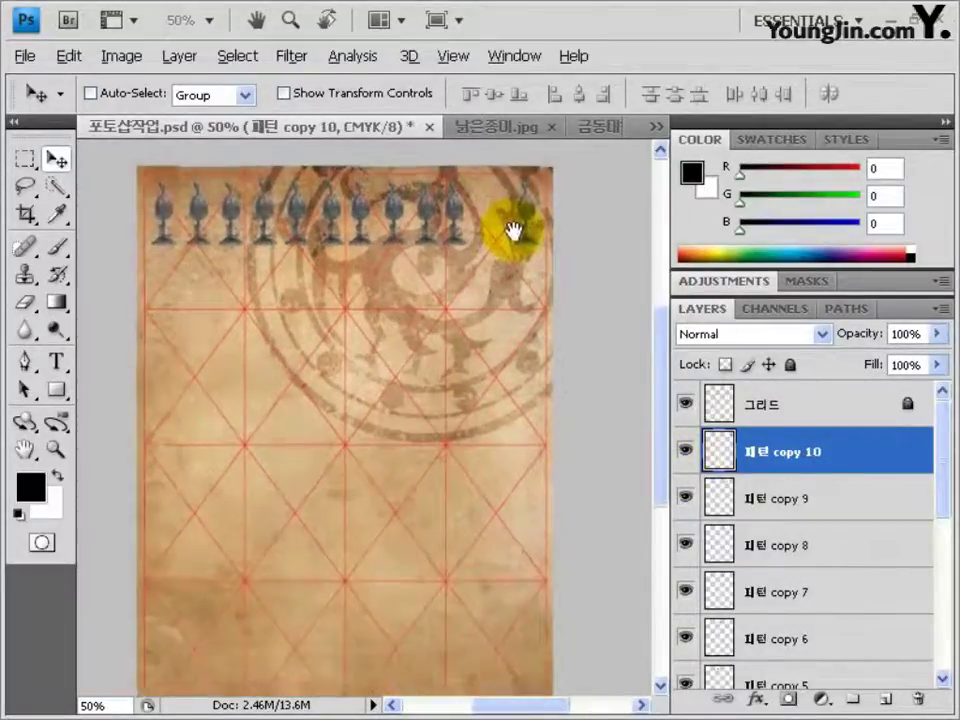
Step: Distribute the eleven 패턴 layers evenly by their horizontal centers and merge them into one layer
scroll(800, 580, "down", 5)
left_click(785, 488, "shift")
left_click(790, 524, "shift")
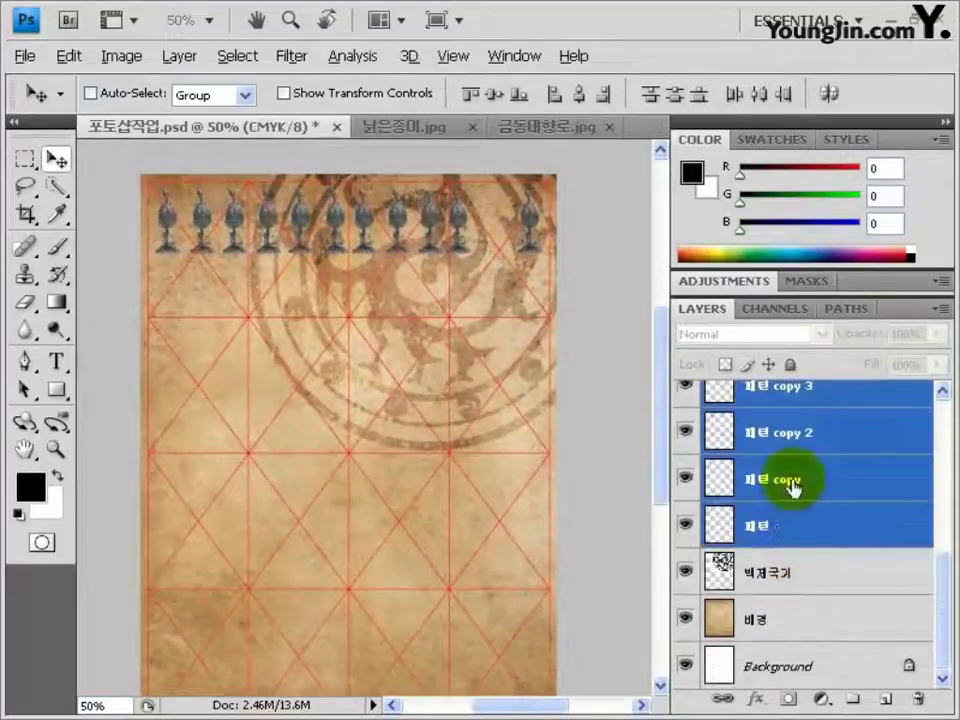
left_click(760, 96)
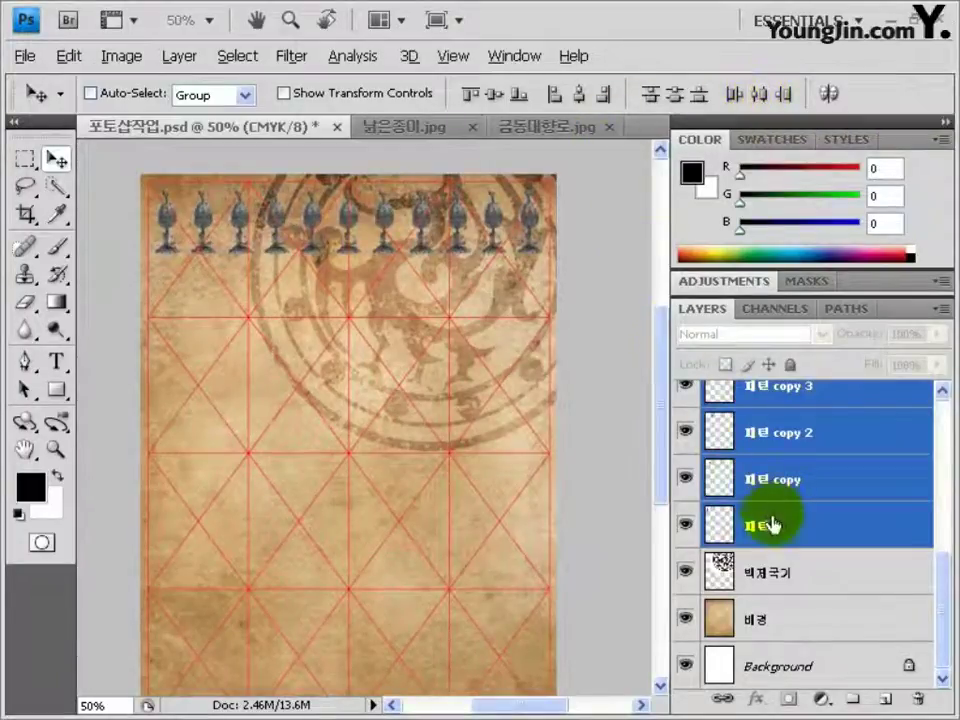
scroll(771, 518, "up", 5)
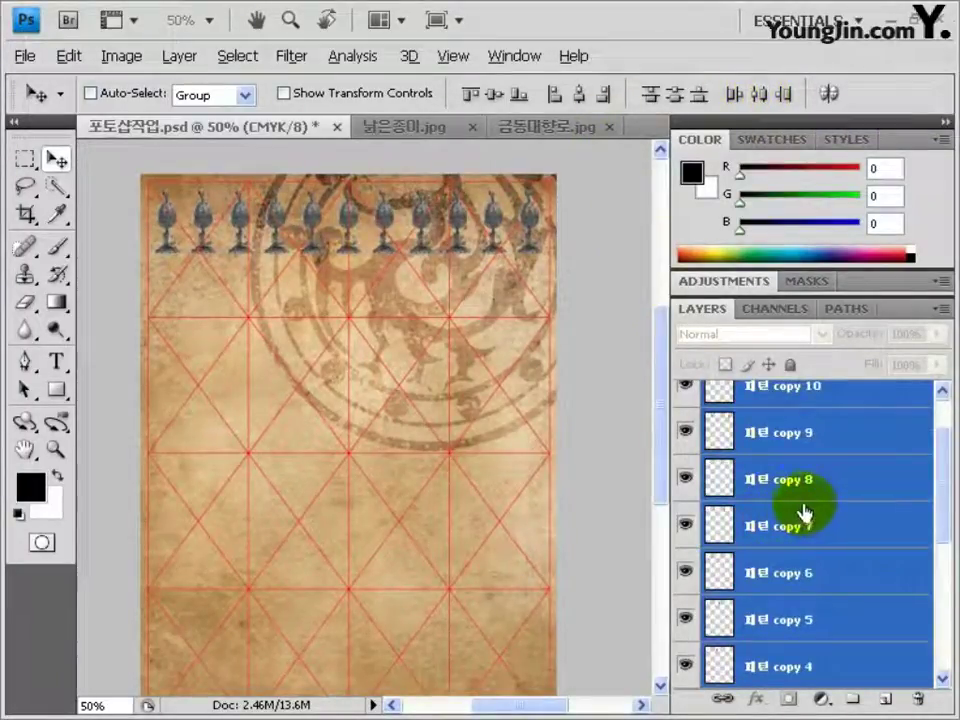
key("ctrl+e")
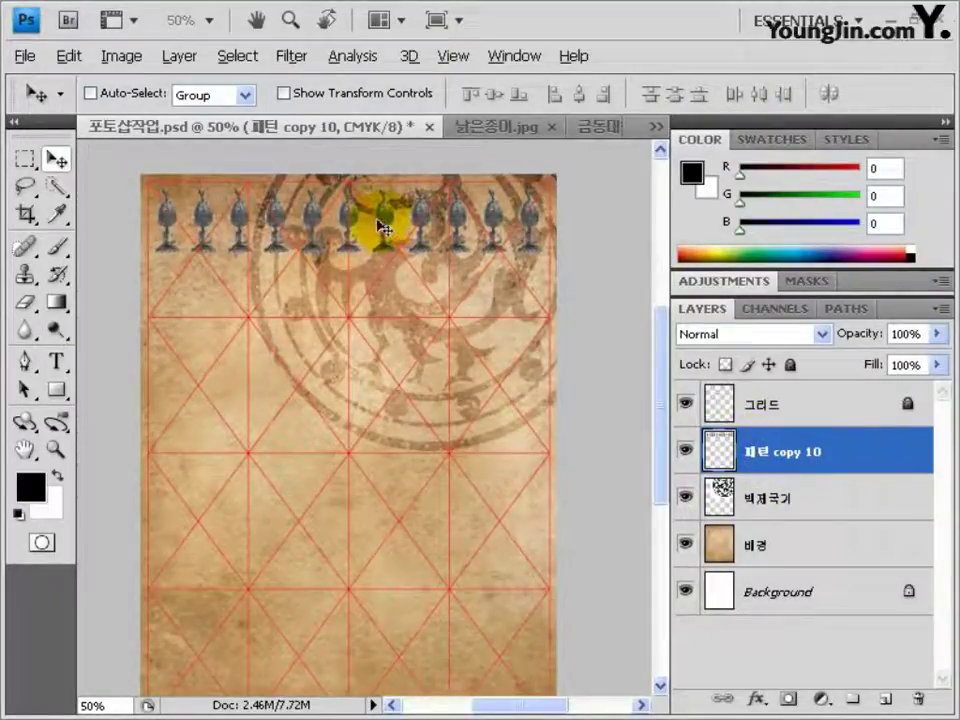
Step: Duplicate the merged burner row down the page until seven rows fill it to the lower margin
left_click_drag(383, 218, 380, 452)
left_click_drag(424, 343, 410, 468)
scroll(402, 355, "down", 3)
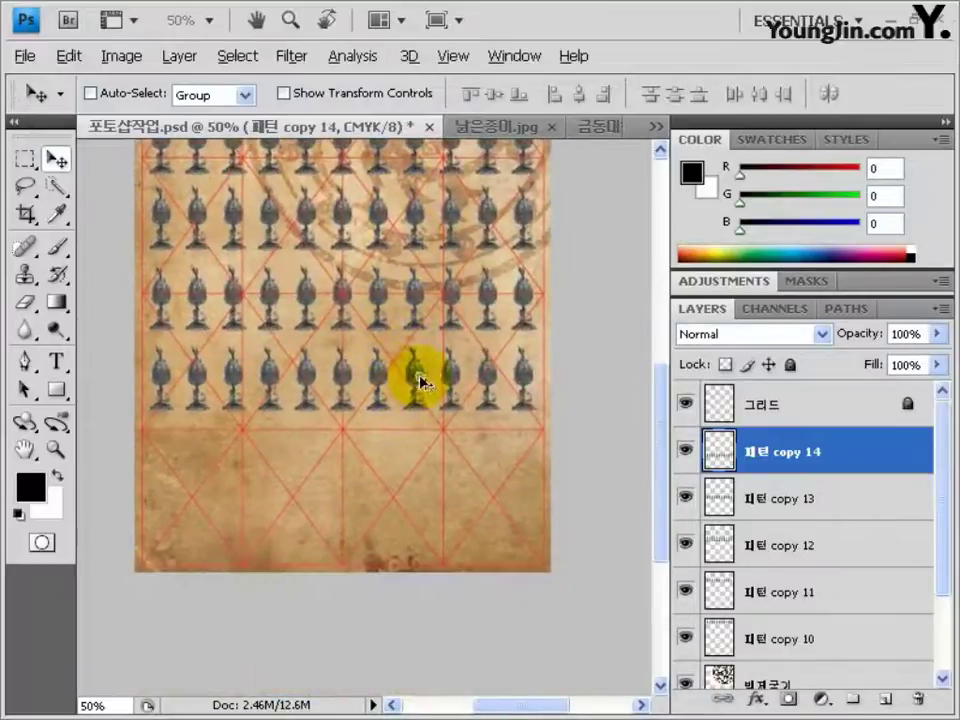
left_click_drag(418, 381, 407, 493)
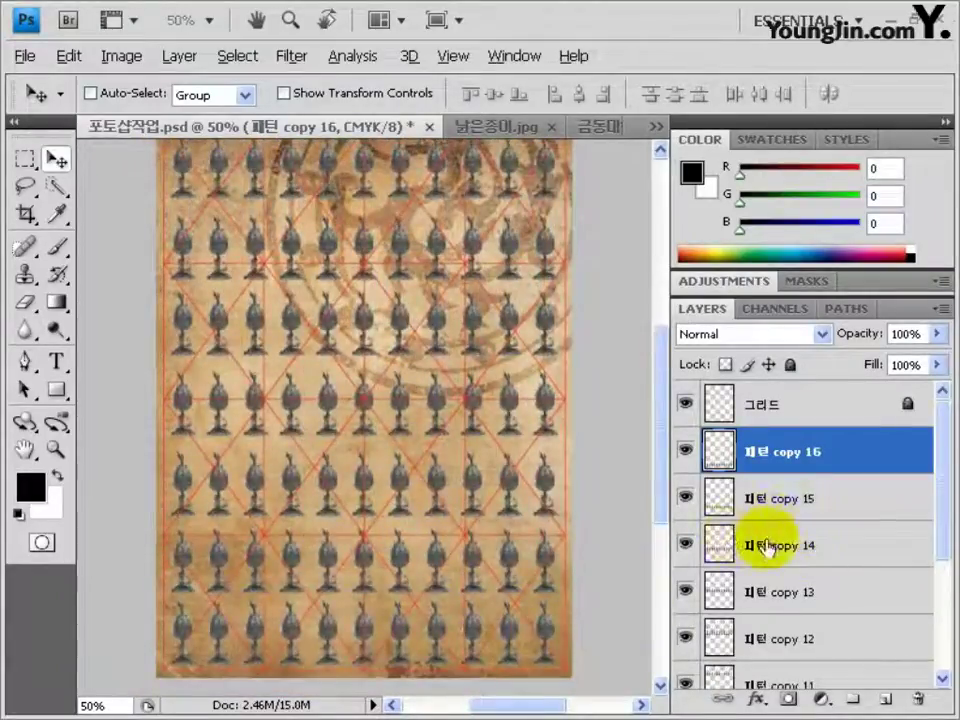
Step: Distribute the seven burner-row layers evenly by their vertical centers and merge them into a single layer
scroll(778, 560, "down", 3)
left_click(814, 542, "shift")
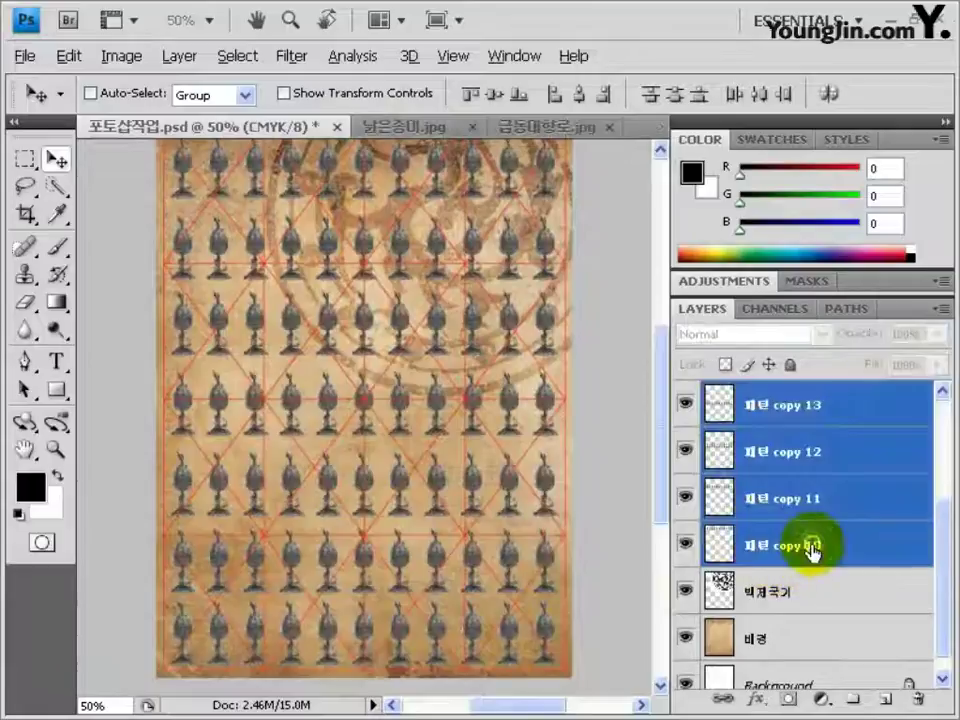
scroll(814, 548, "up", 3)
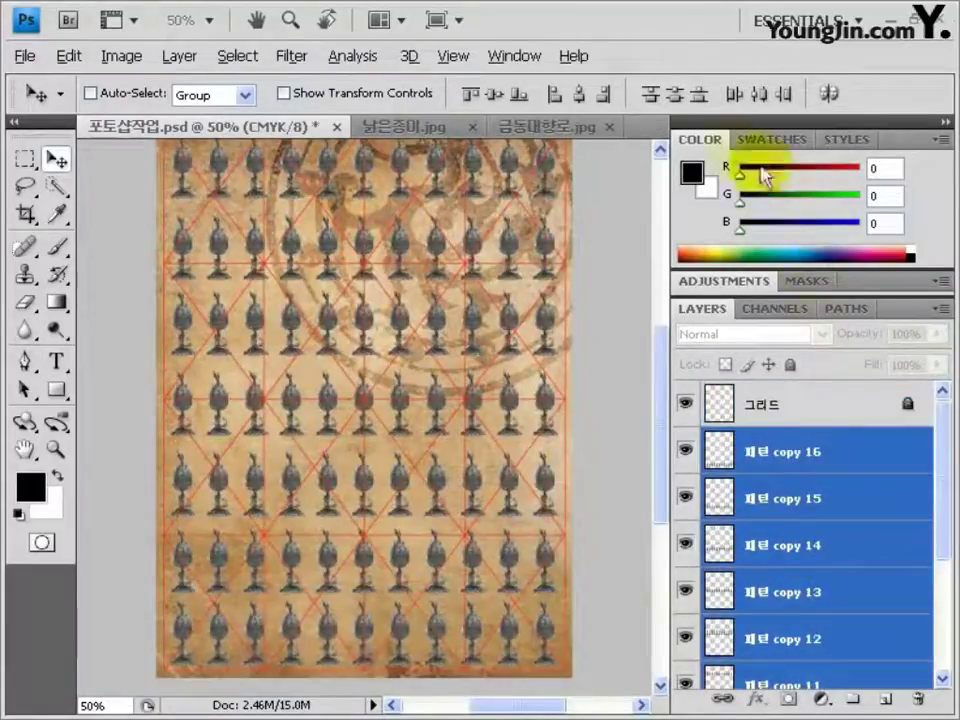
left_click(677, 101)
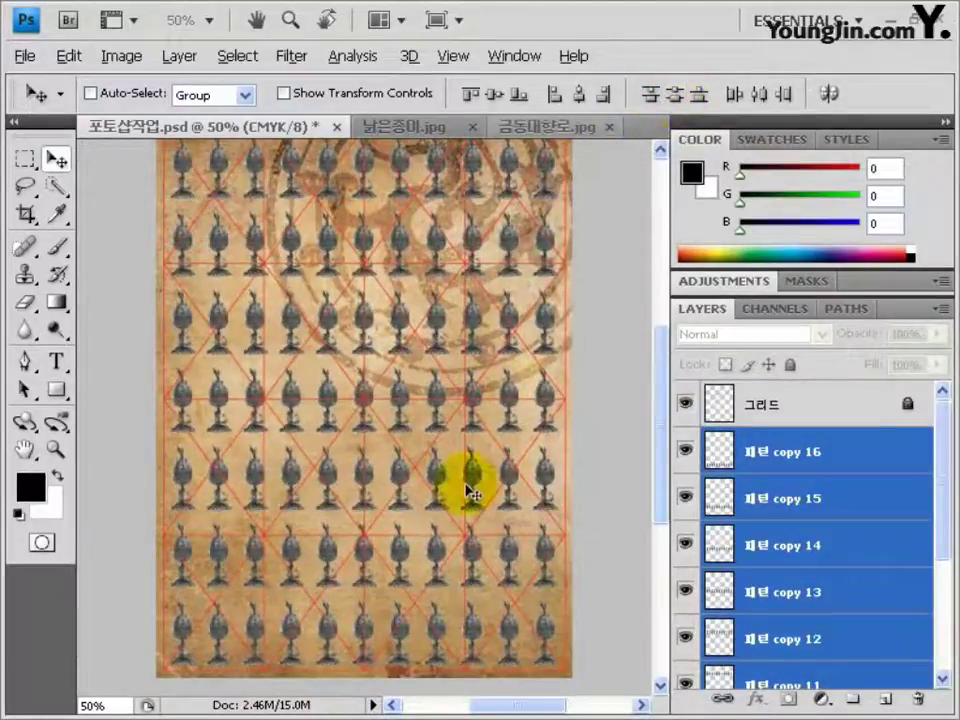
scroll(776, 508, "down", 2)
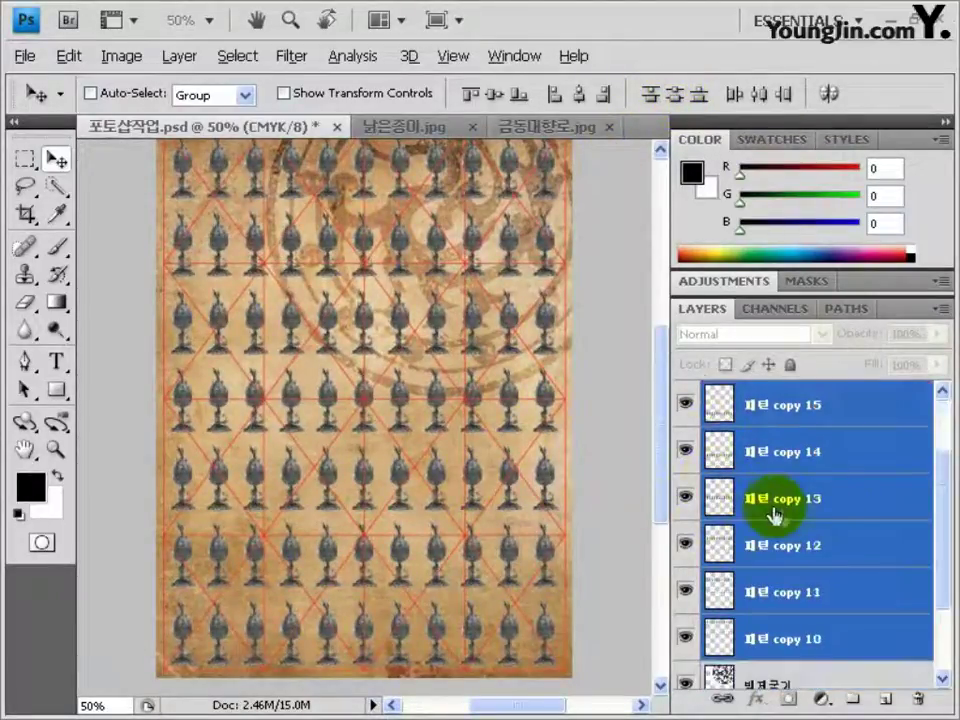
scroll(830, 566, "up", 2)
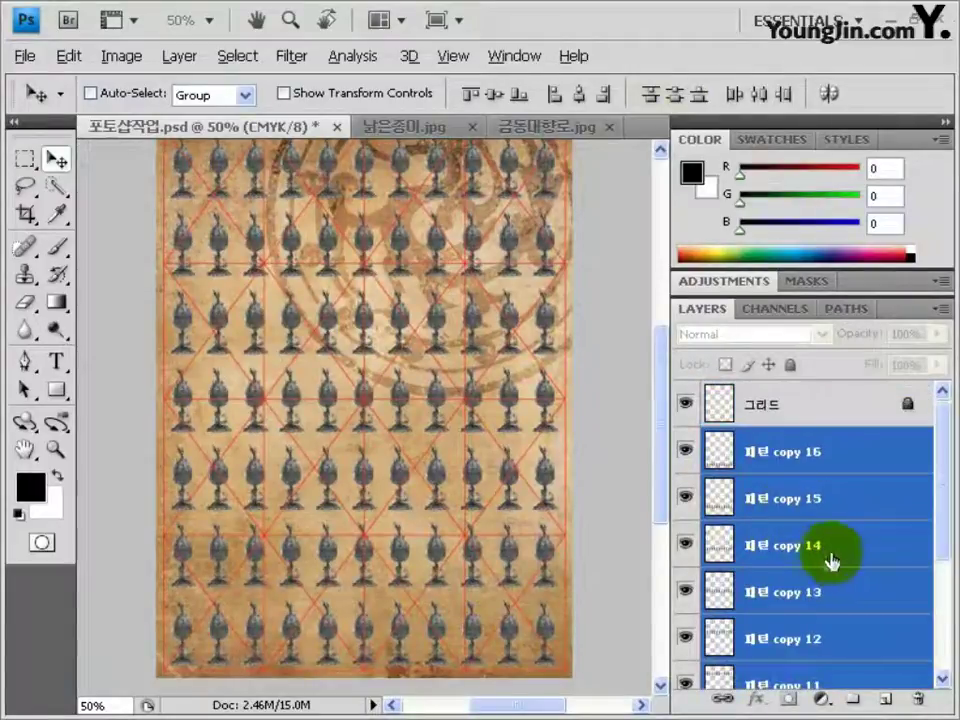
key("ctrl+e")
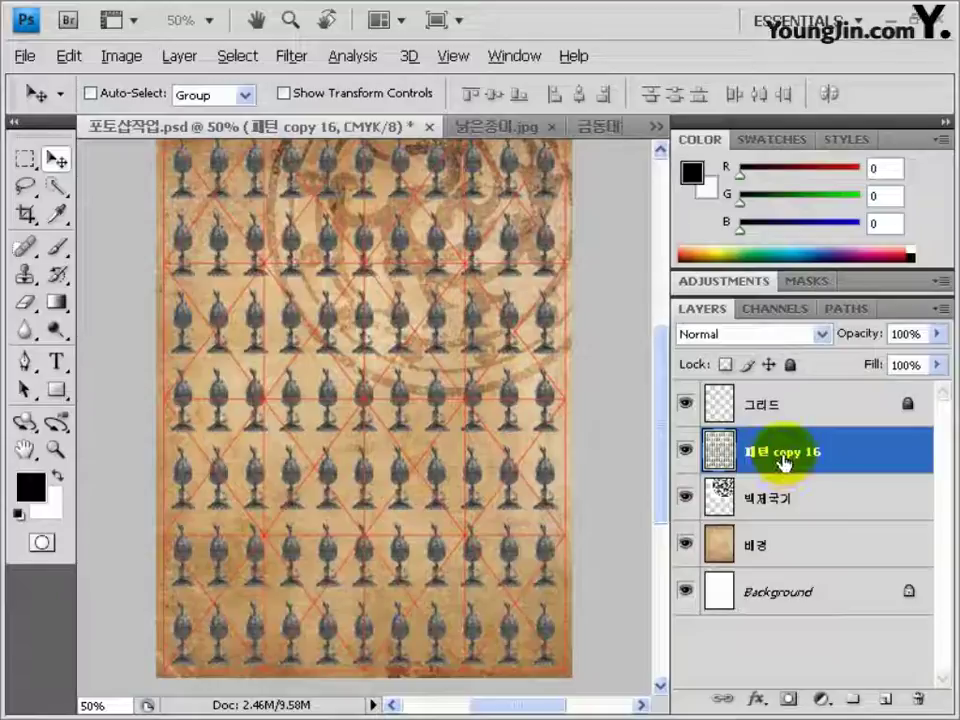
Step: Rename the merged burner grid layer as 패턴 and lock its transparent pixels
double_click(784, 456)
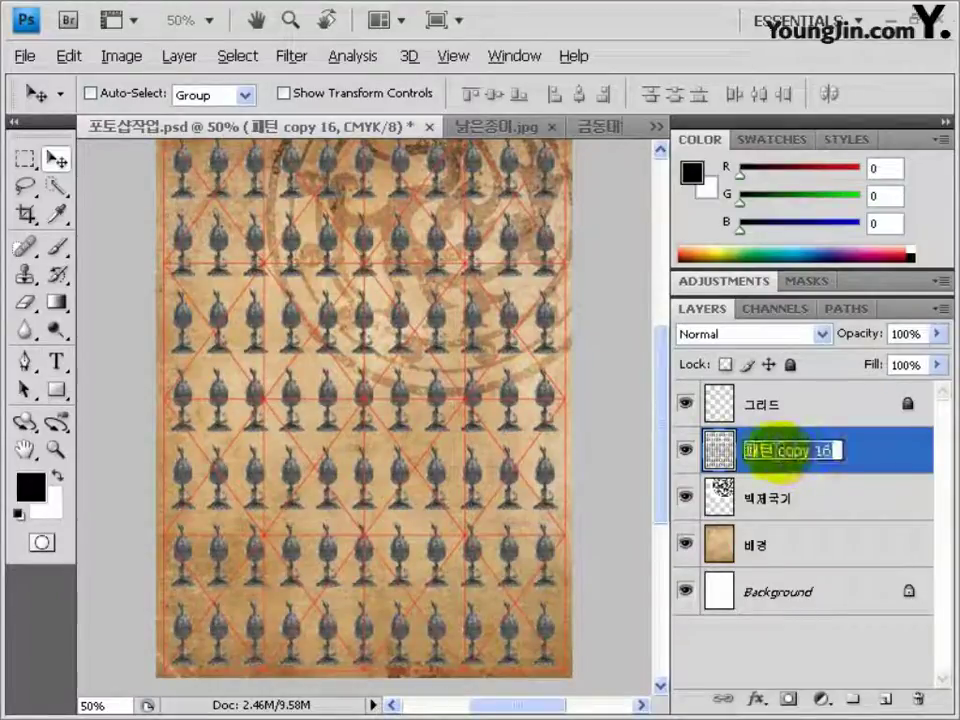
left_click_drag(776, 451, 814, 449)
key("BackSpace")
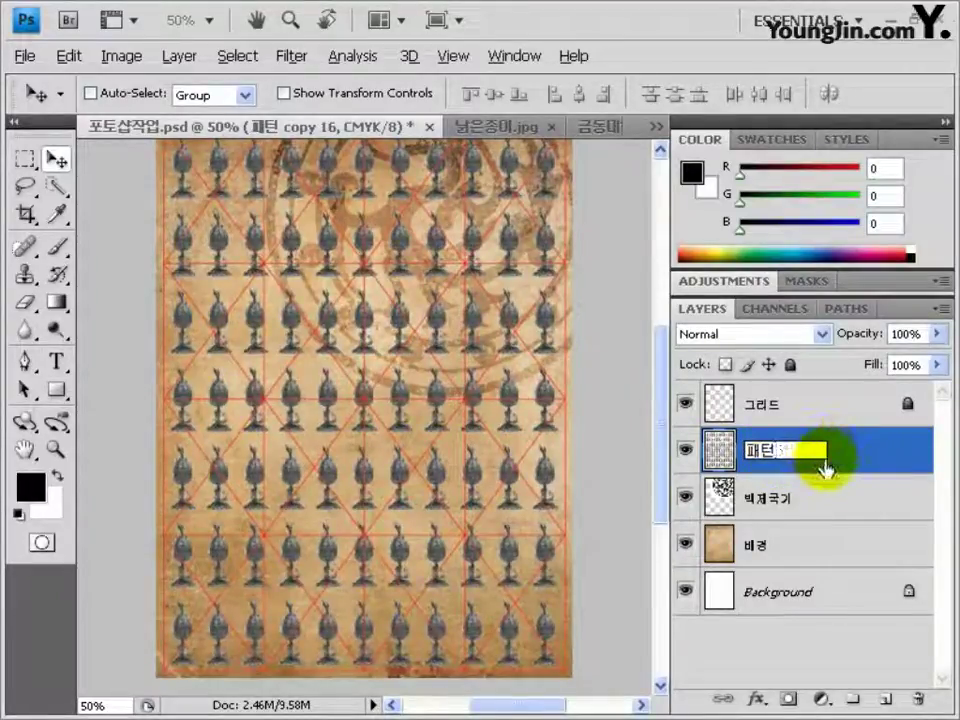
key("BackSpace")
key("Return")
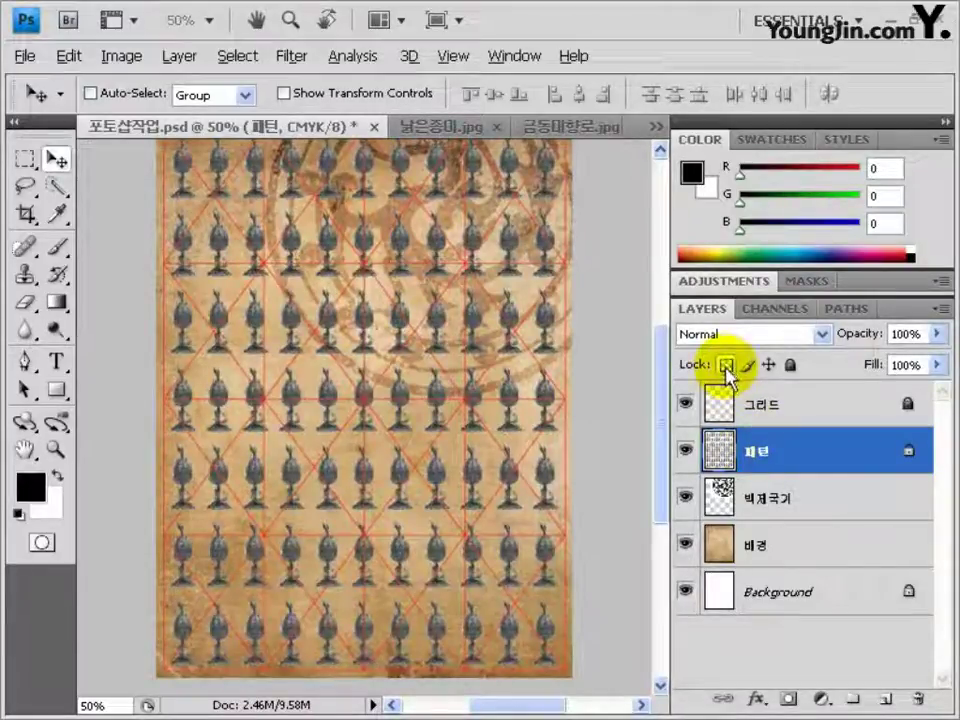
Step: Select the seventh burner from the left in the first row with a rectangular marquee
left_click(25, 158)
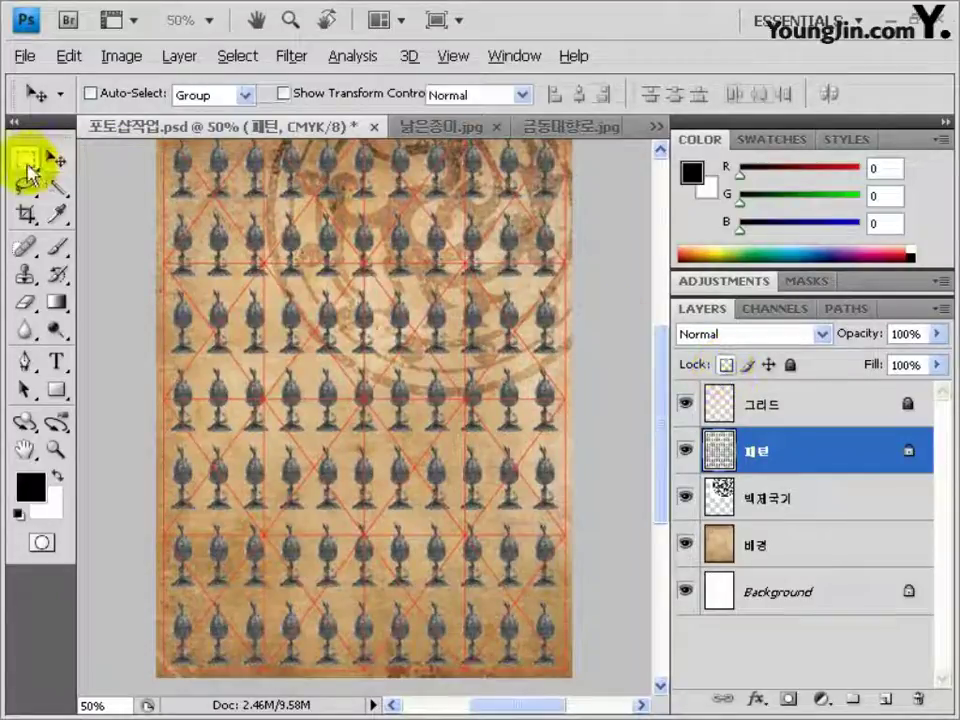
left_click_drag(429, 208, 424, 251)
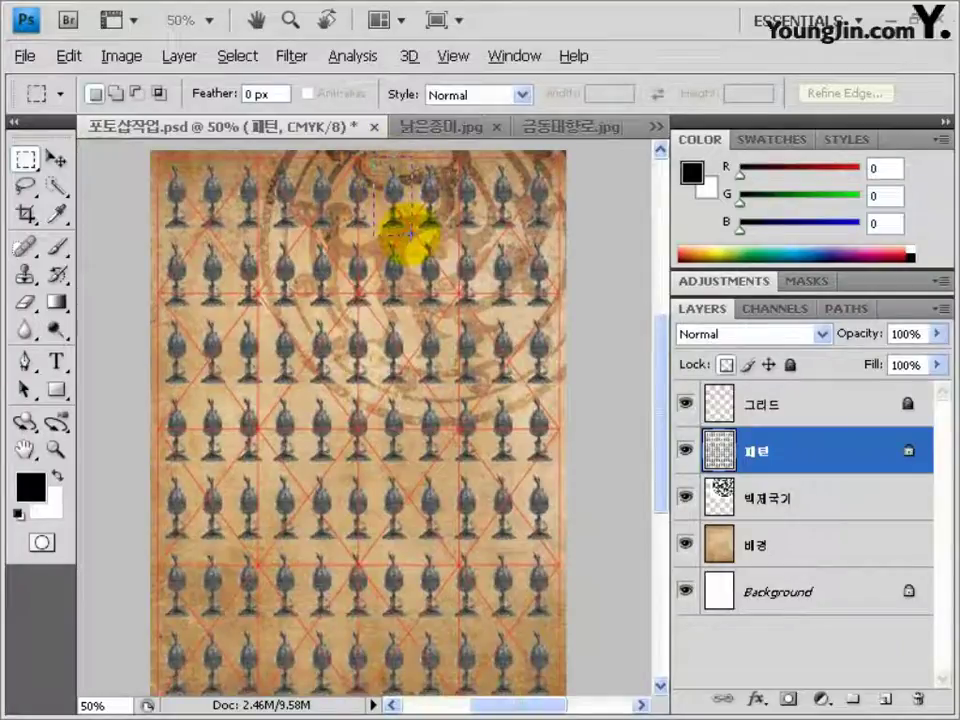
left_click_drag(410, 235, 411, 237)
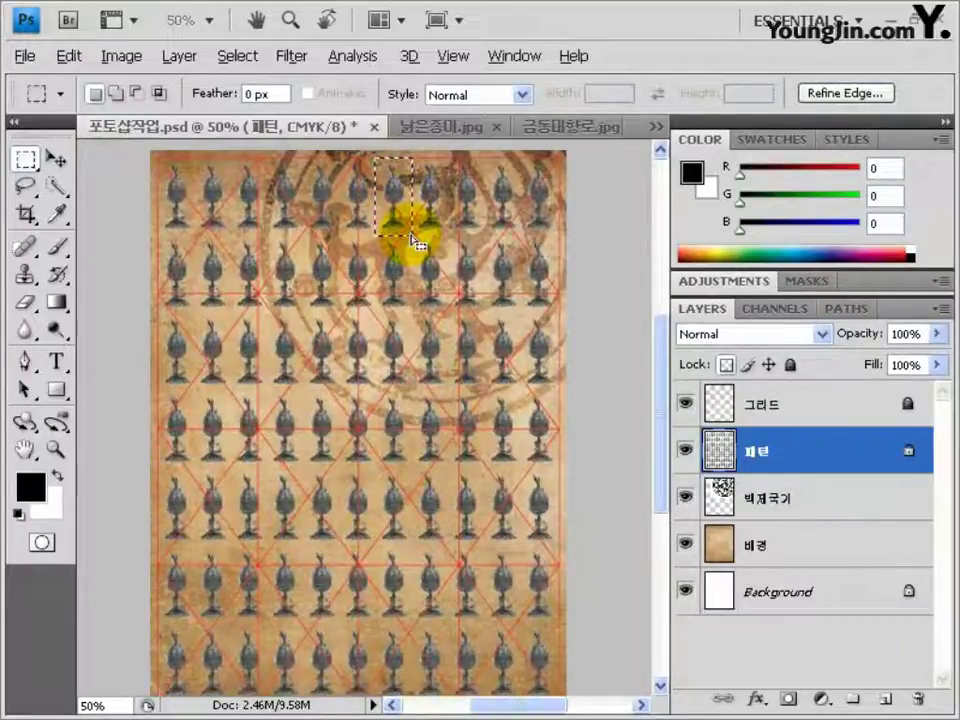
Step: Fill the selected burner with a green foreground color of C 60, M 25, Y 90, K 0
left_click(31, 487)
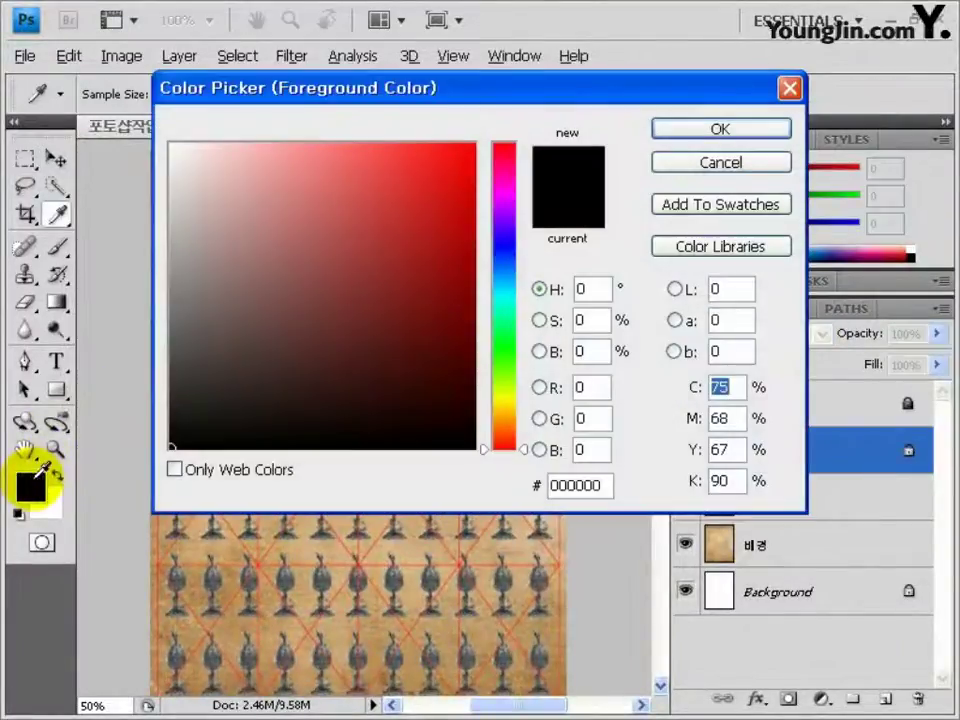
type("60")
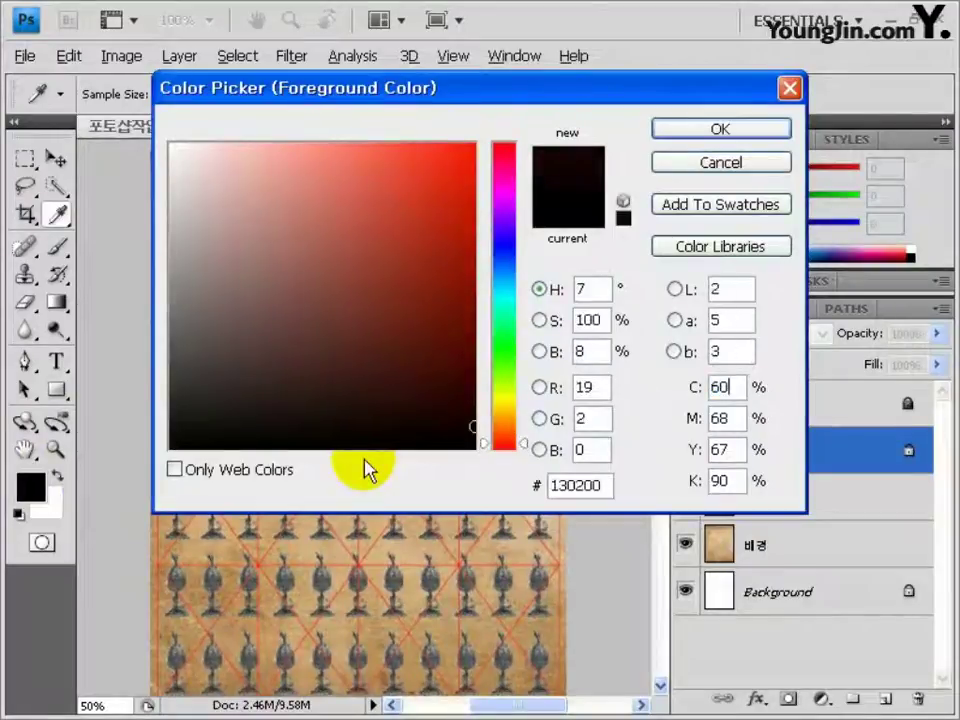
type("25")
key("Tab")
type("90")
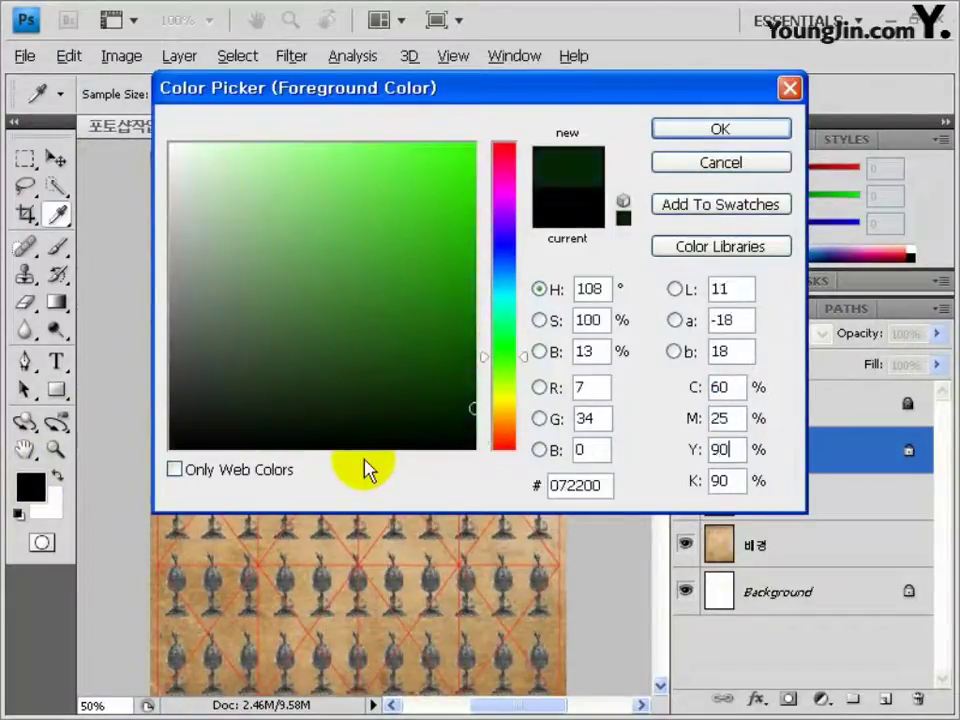
key("Tab")
type("0")
key("Return")
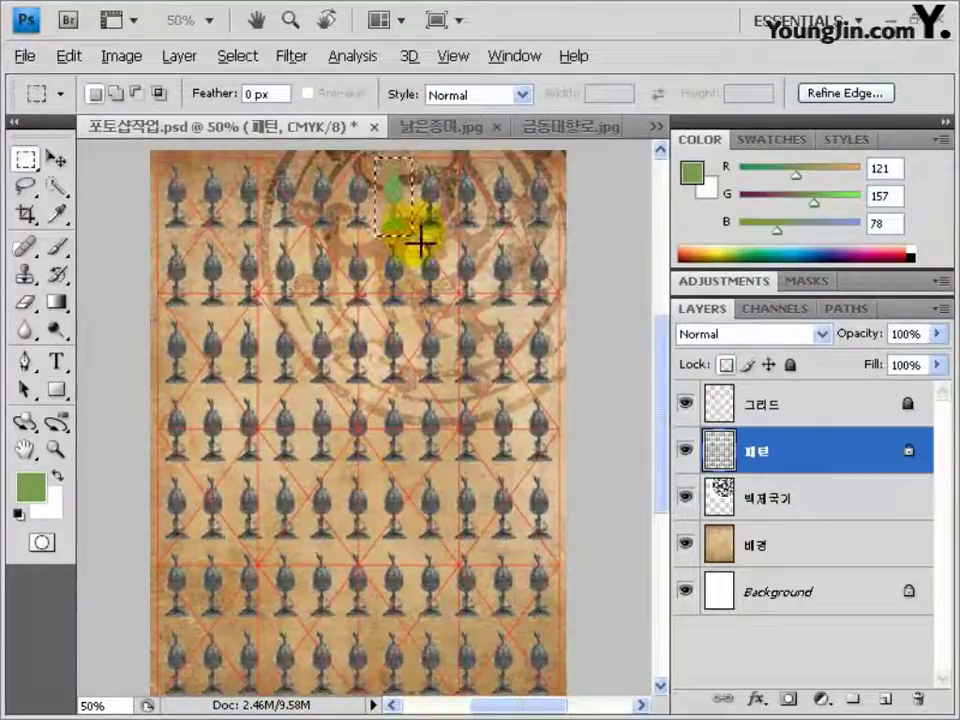
Step: Select the eighth burner in the second row, fill it with C 40, M 80, Y 70, K 0, and deselect
left_click_drag(415, 236, 445, 300)
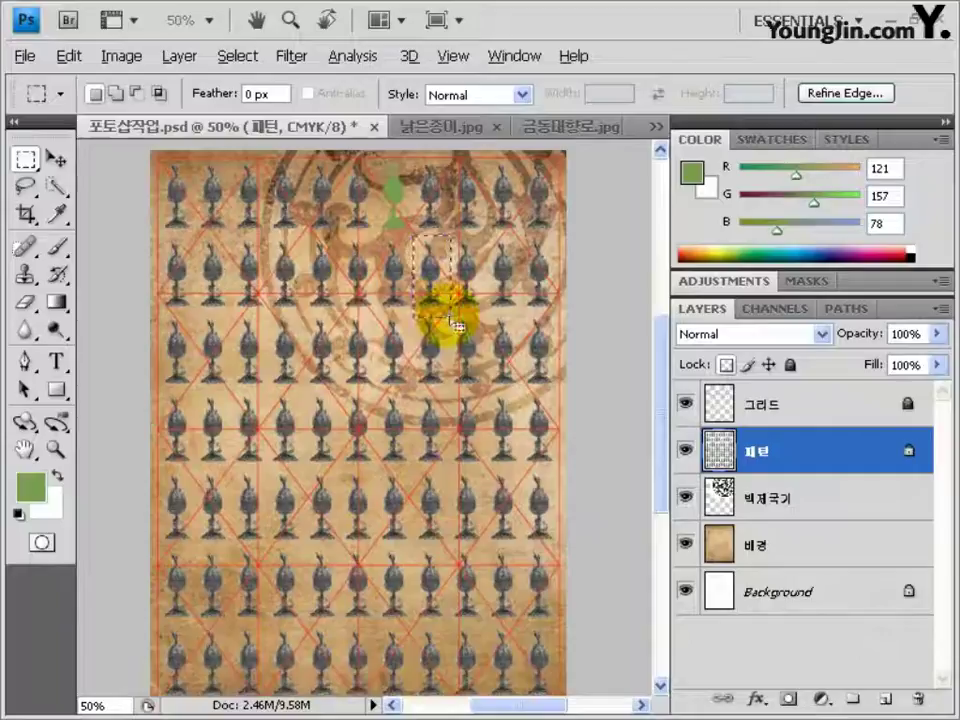
left_click(30, 487)
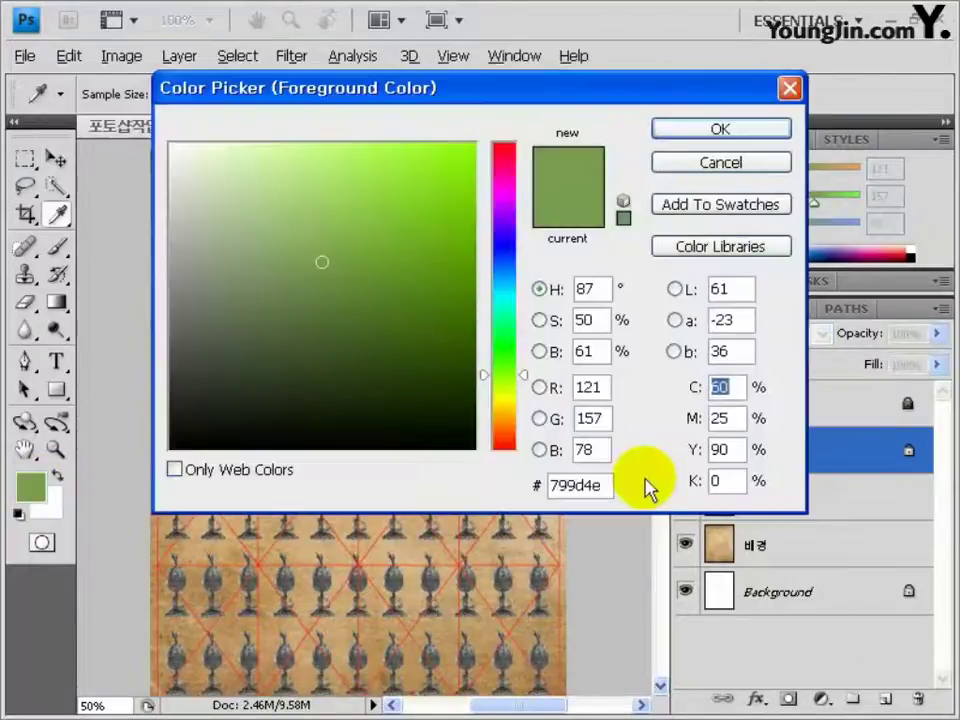
type("40")
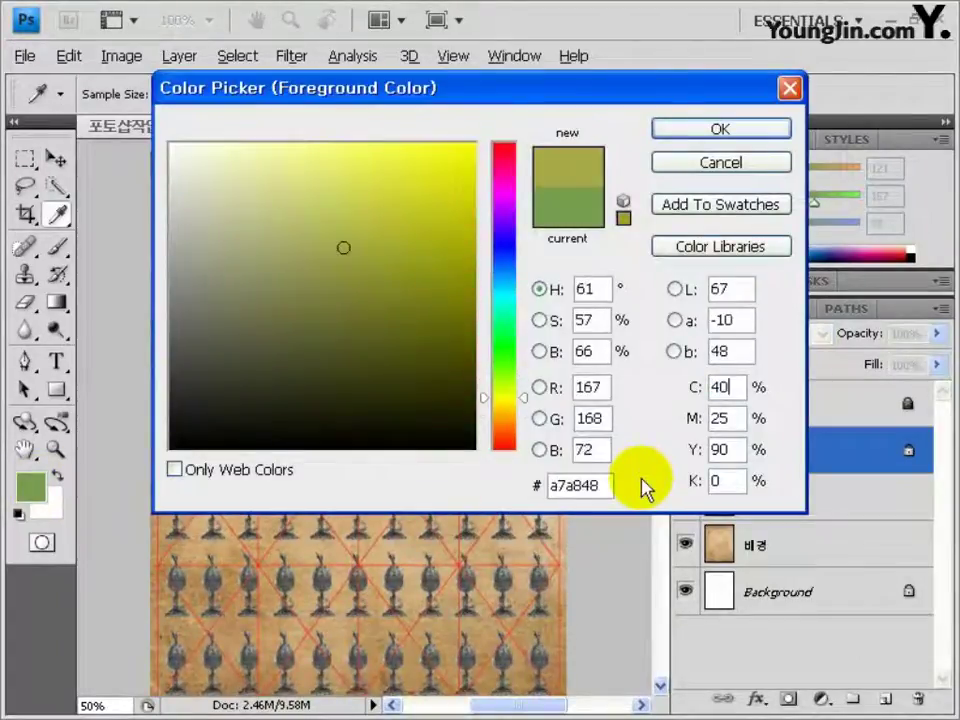
key("Tab")
type("80")
key("Tab")
type("70")
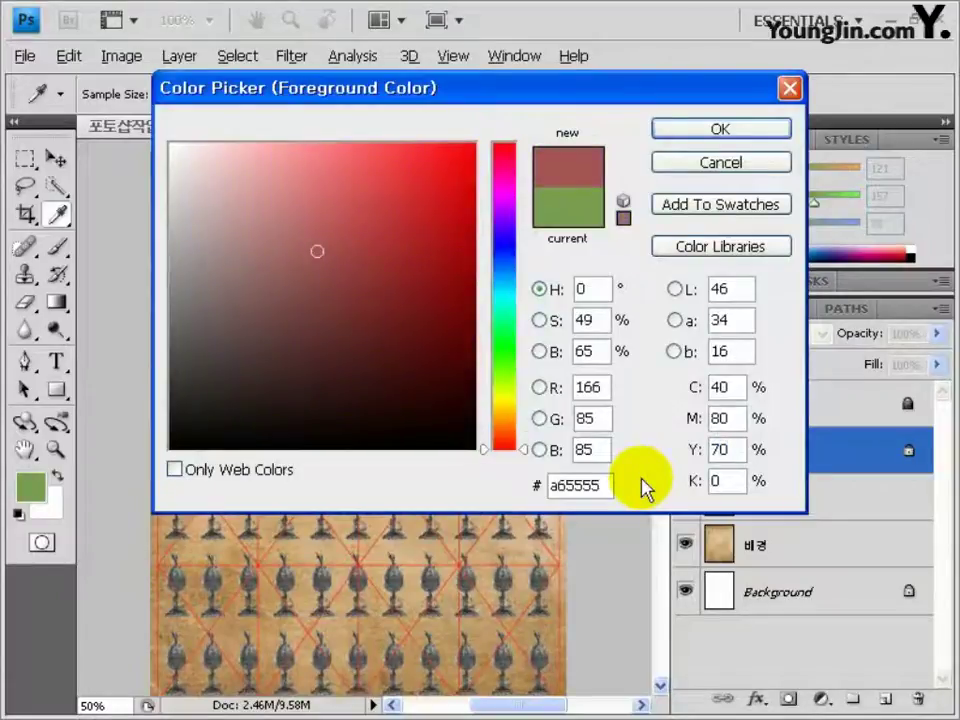
key("Return")
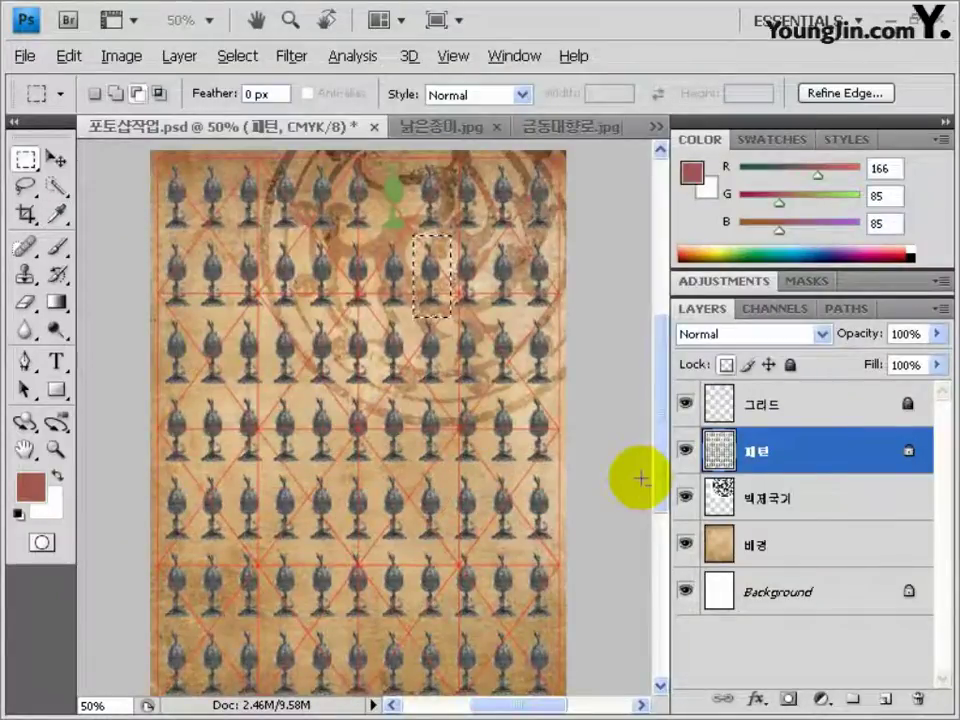
key("alt+BackSpace")
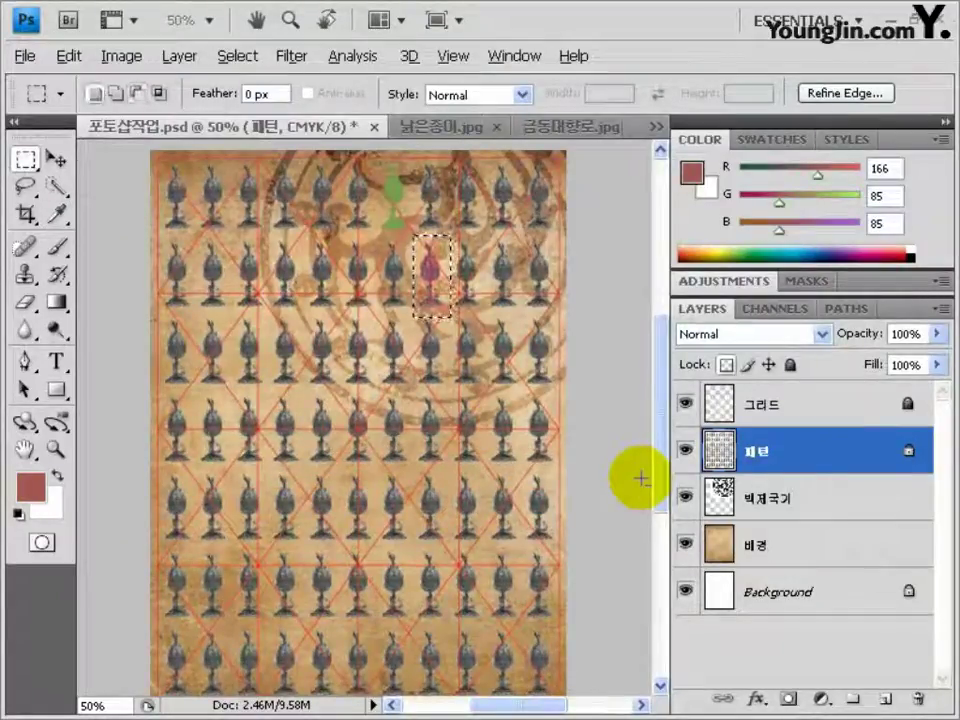
key("ctrl+d")
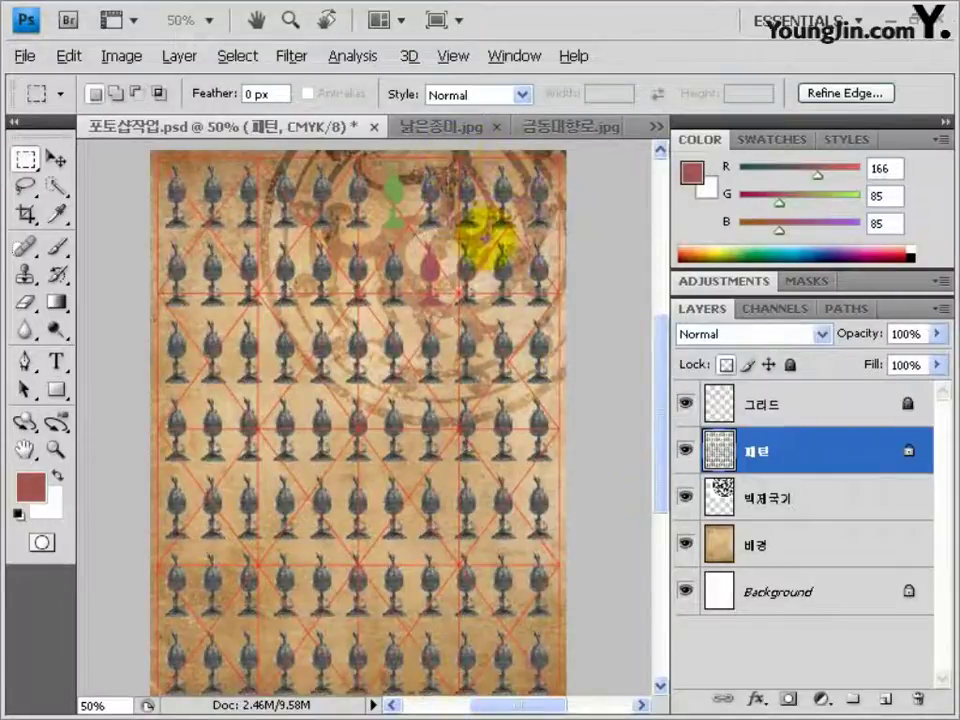
Step: Fill the ninth burner in the first row with C 40, M 70, Y 35, K 0, and deselect
left_click(30, 486)
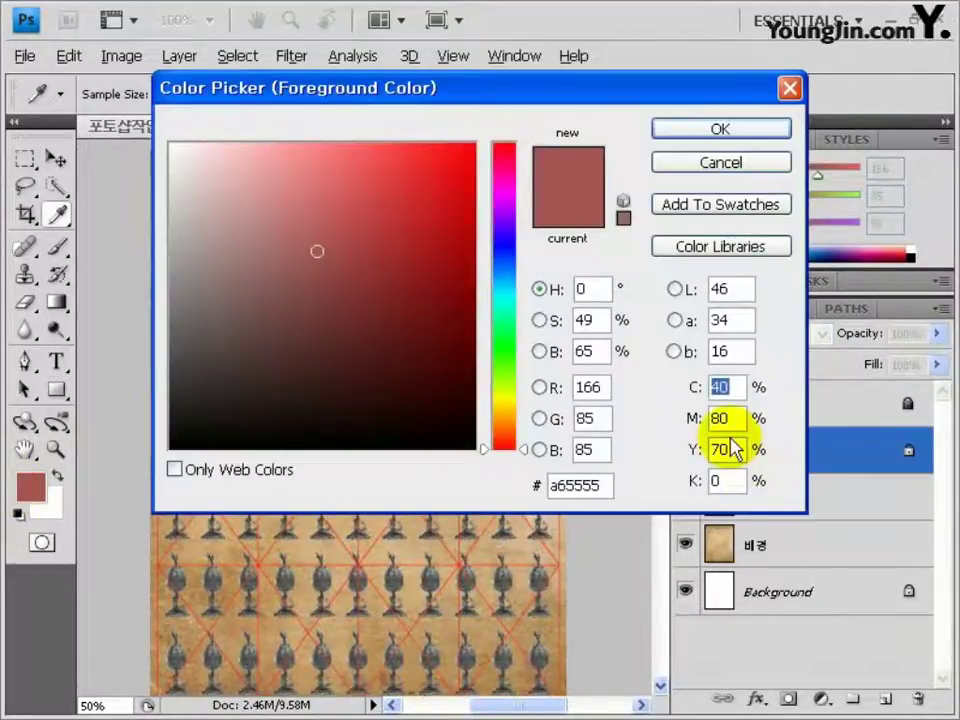
key("Tab")
type("70")
key("Tab")
type("35")
key("Return")
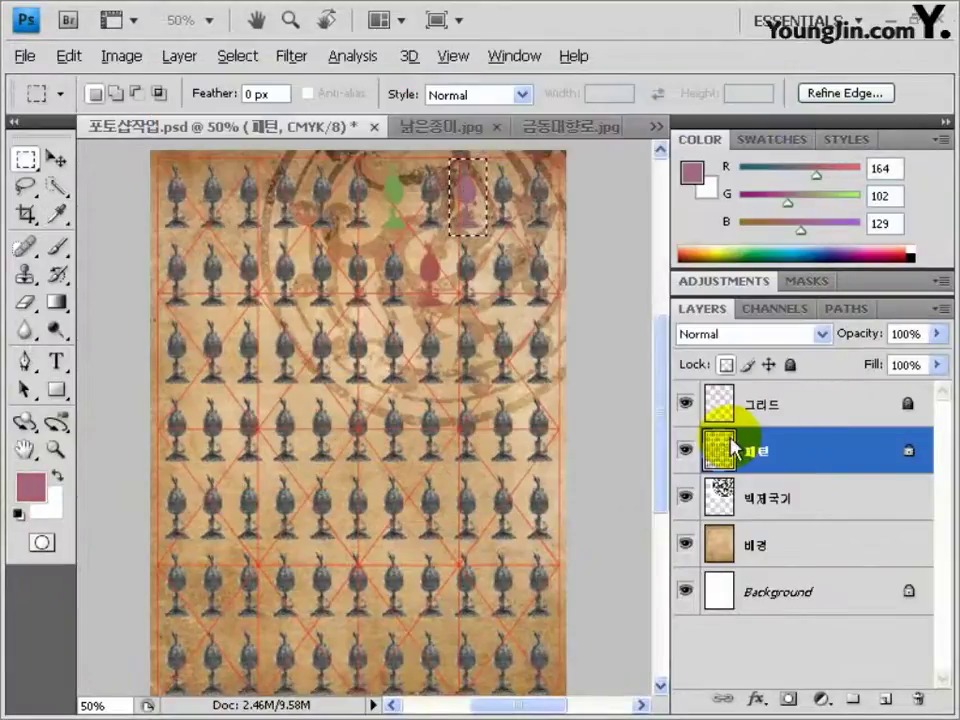
left_click(718, 437, "ctrl")
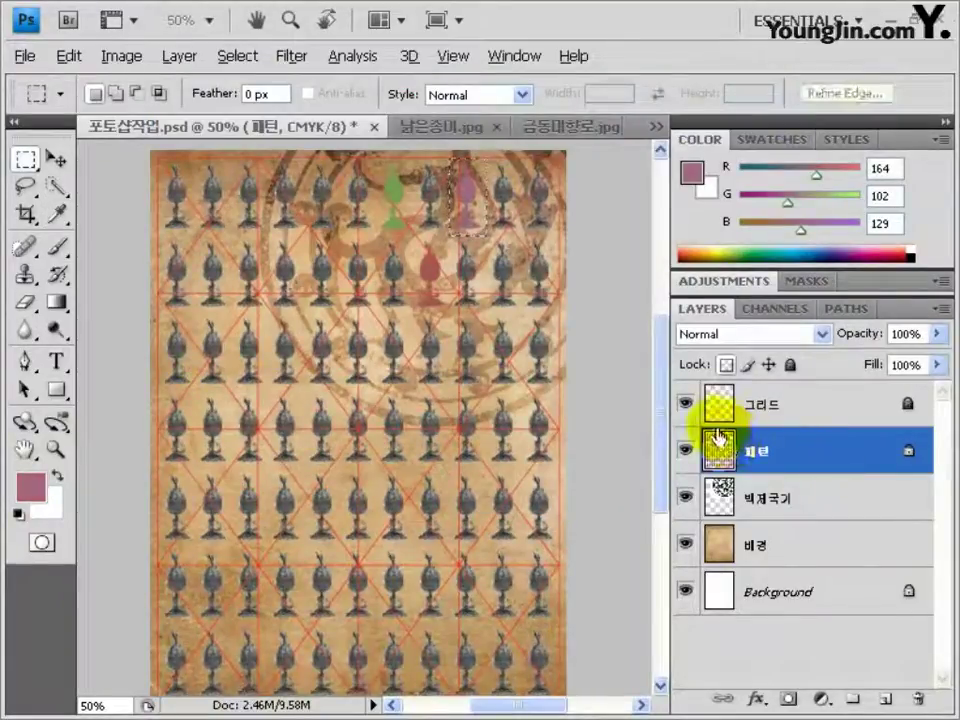
key("ctrl+d")
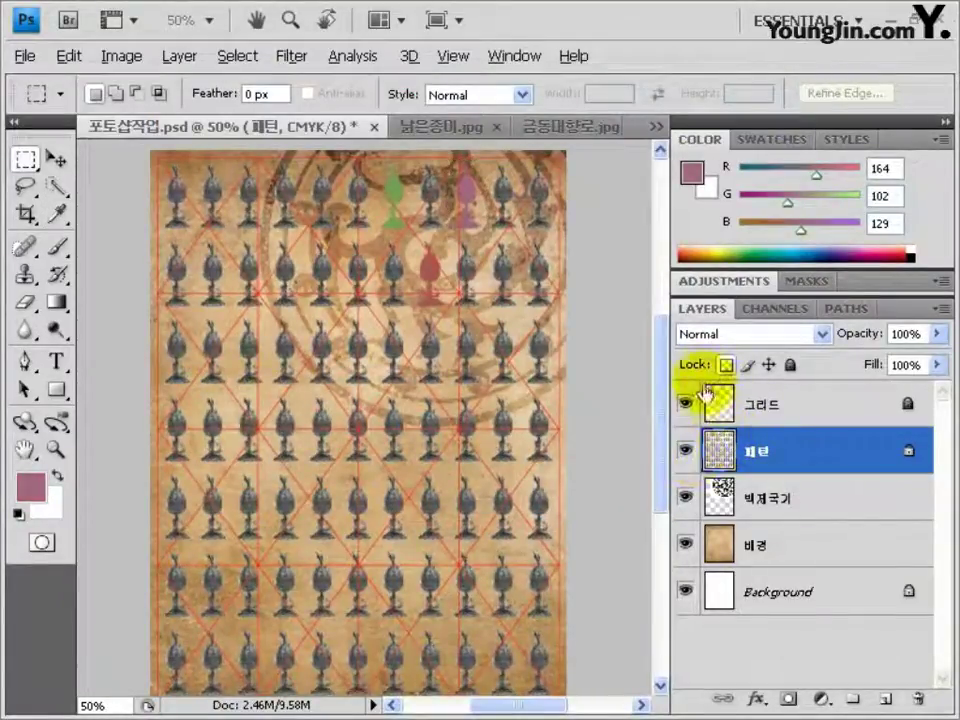
Step: Add a layer mask to the 패턴 layer and fade the burners downward with a vertical white-to-black linear gradient
left_click(786, 701)
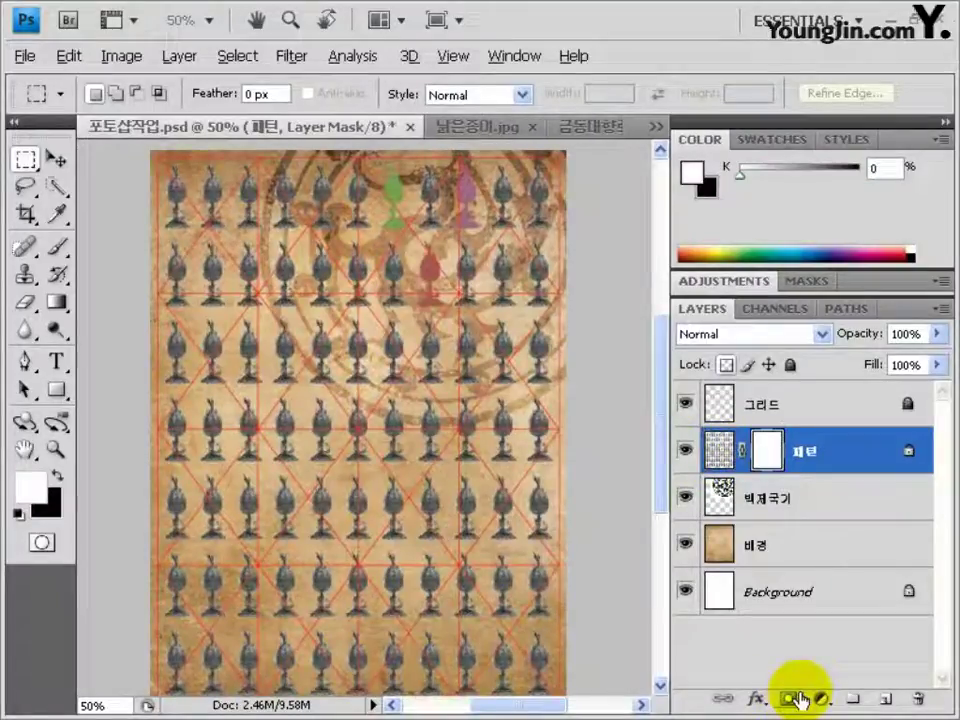
left_click(60, 303)
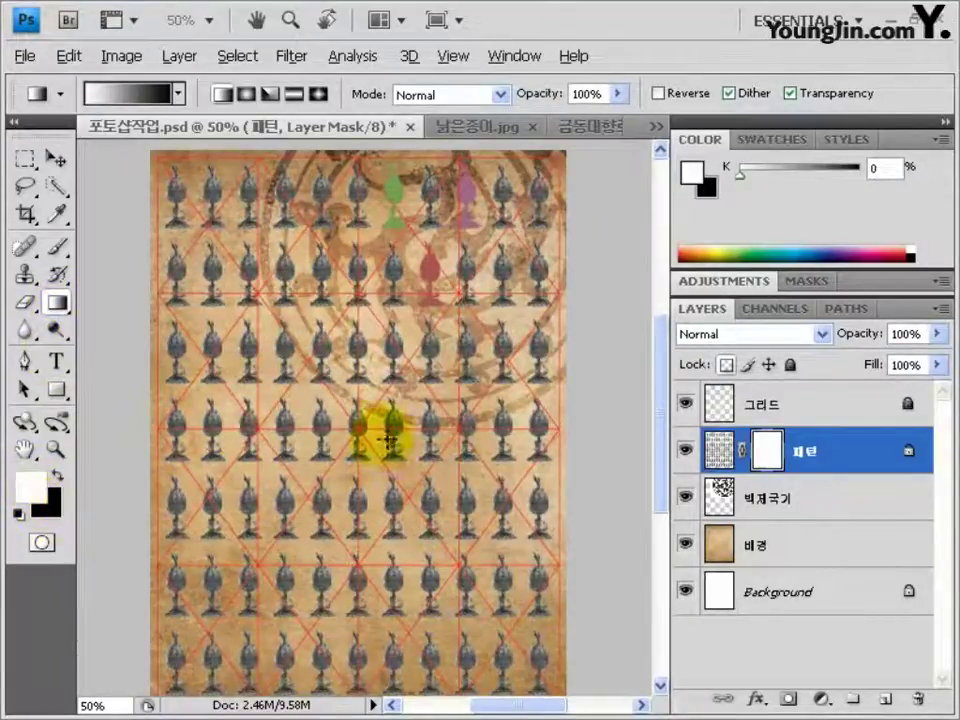
left_click_drag(350, 151, 352, 545)
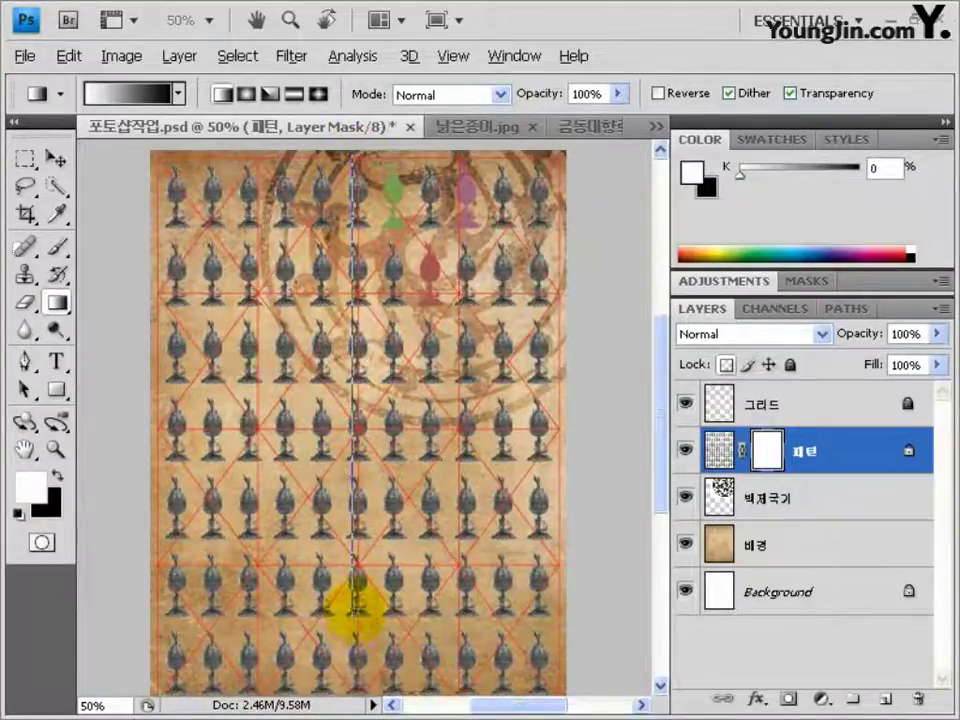
left_click_drag(354, 603, 355, 605)
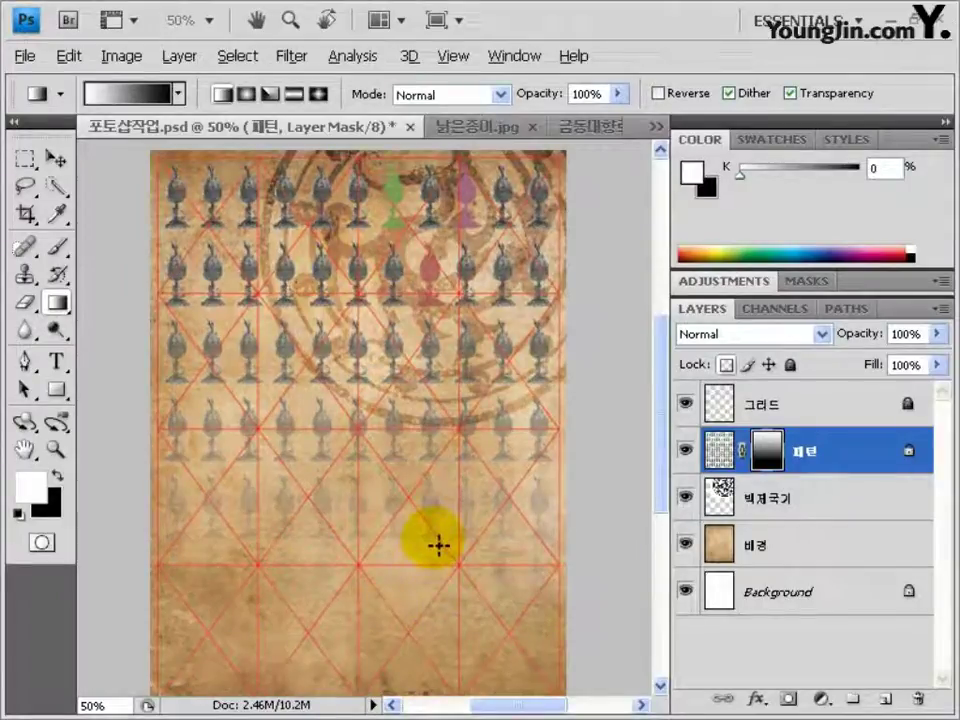
double_click(25, 449)
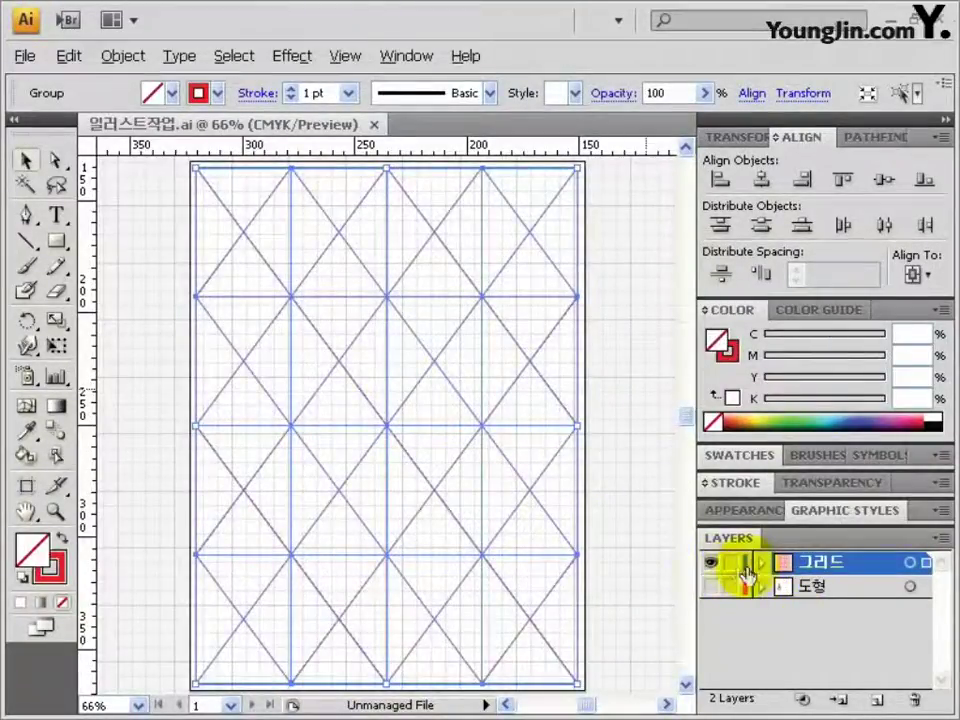
Step: In Illustrator, hide the 그리드 layer, show the 도형 layer in Preview mode, and select the Buddha figure together with the page frame
left_click(712, 565)
left_click(709, 588)
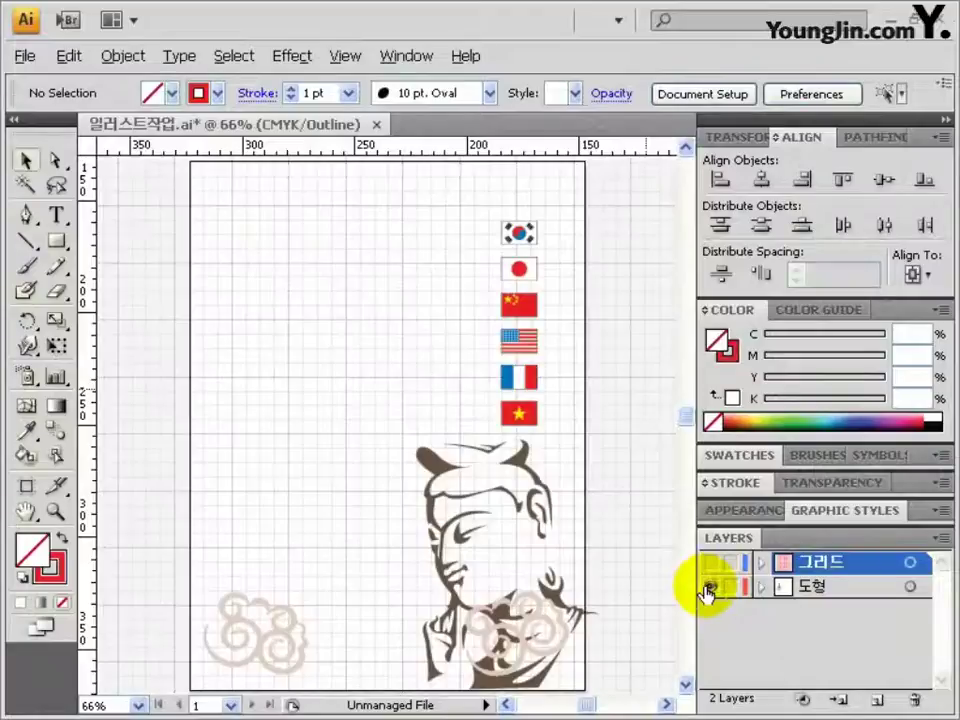
key("ctrl+y")
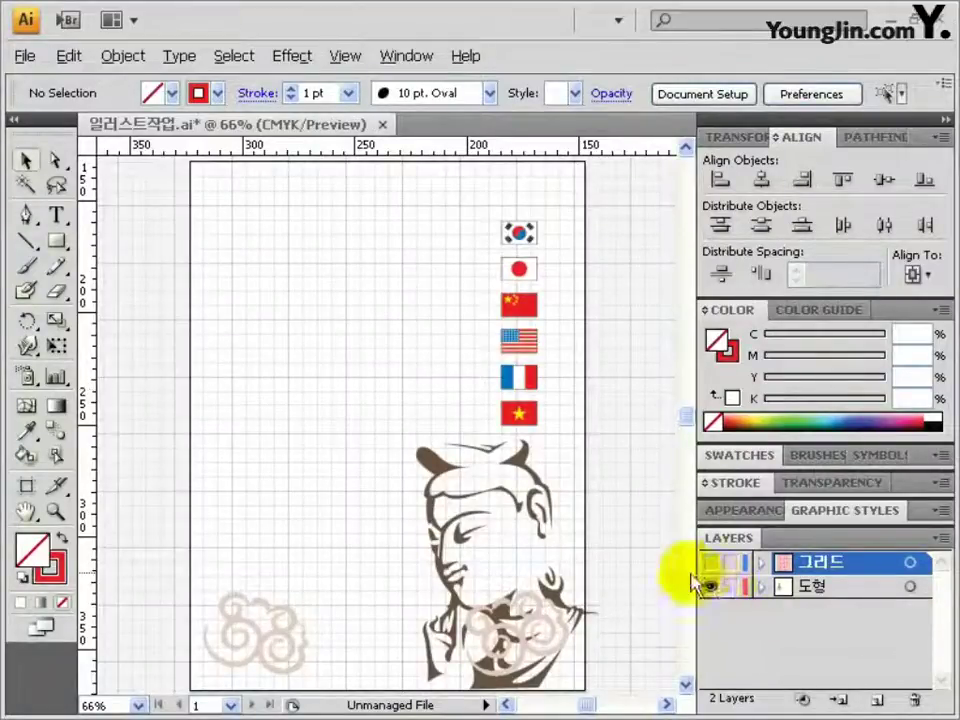
left_click(514, 455)
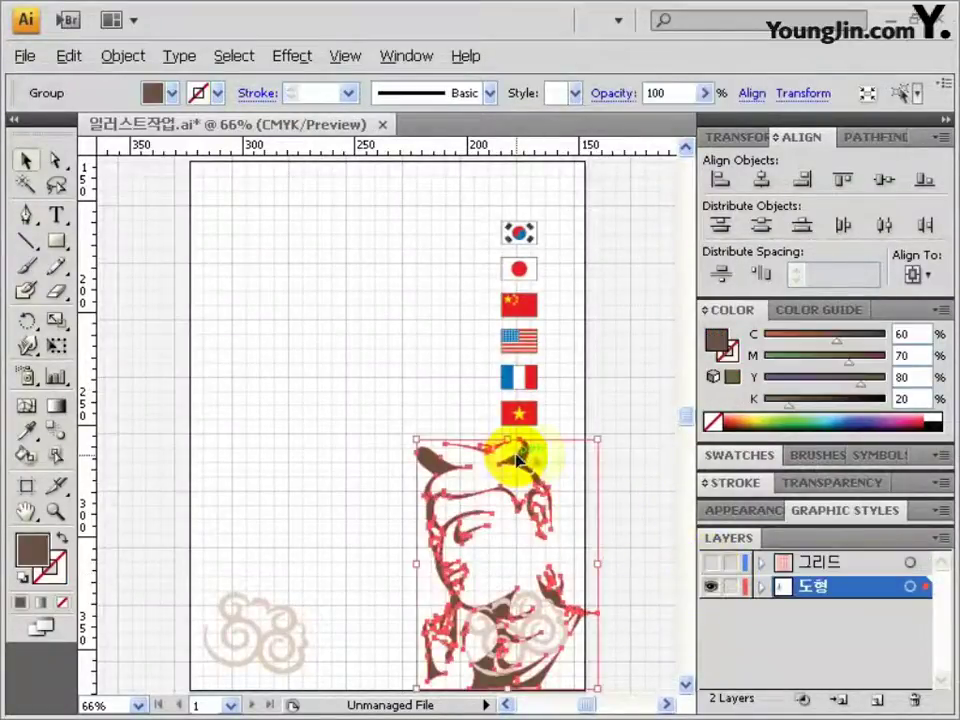
left_click(598, 418, "shift")
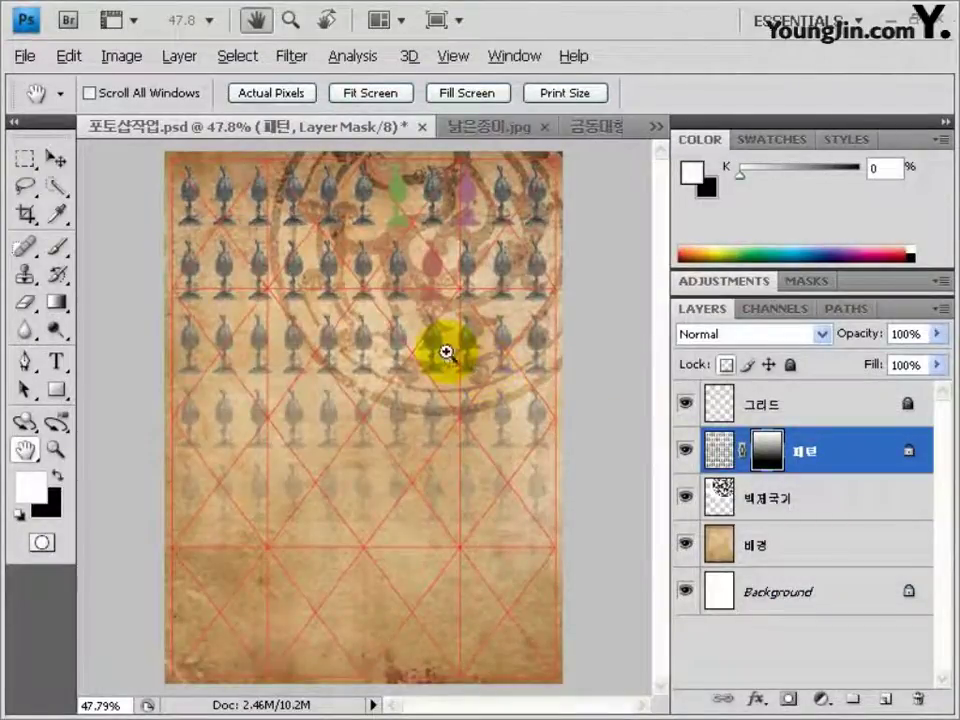
Step: Paste the copied Buddha figure into 포토샵작업.psd at 100% width and height, aligning its frame with the page's left edge
key("ctrl+v")
left_click(520, 221)
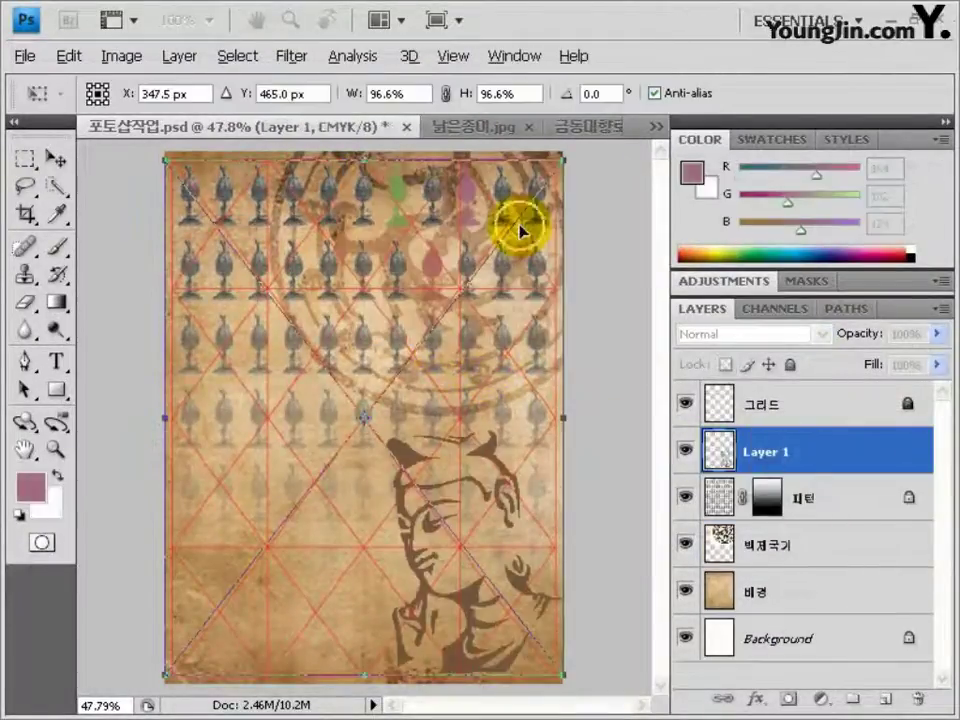
left_click(408, 93)
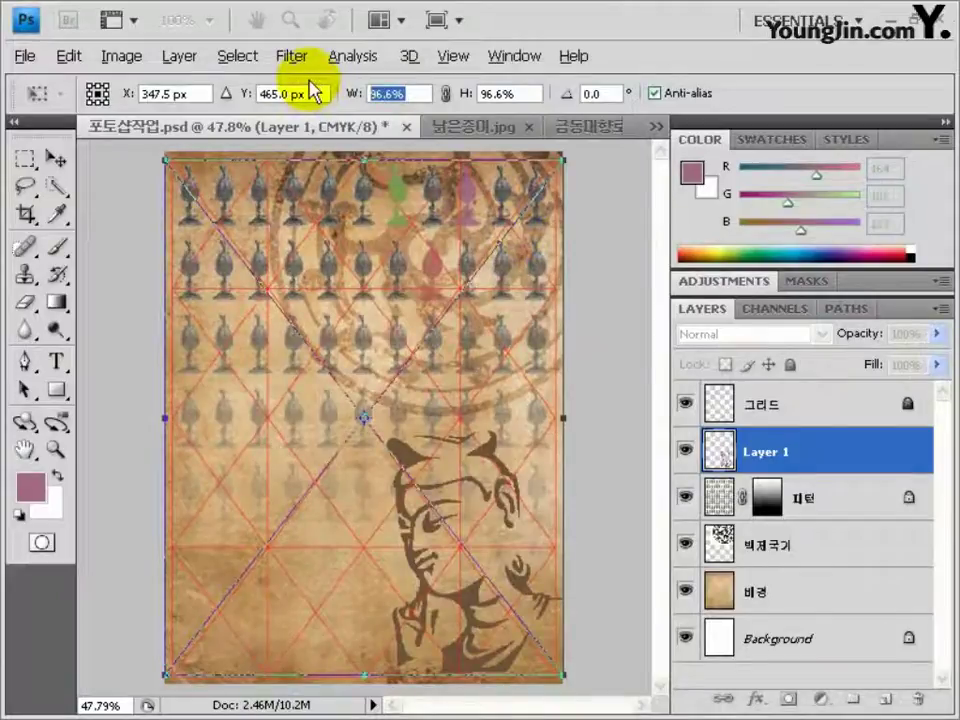
type("100")
key("Tab")
type("100")
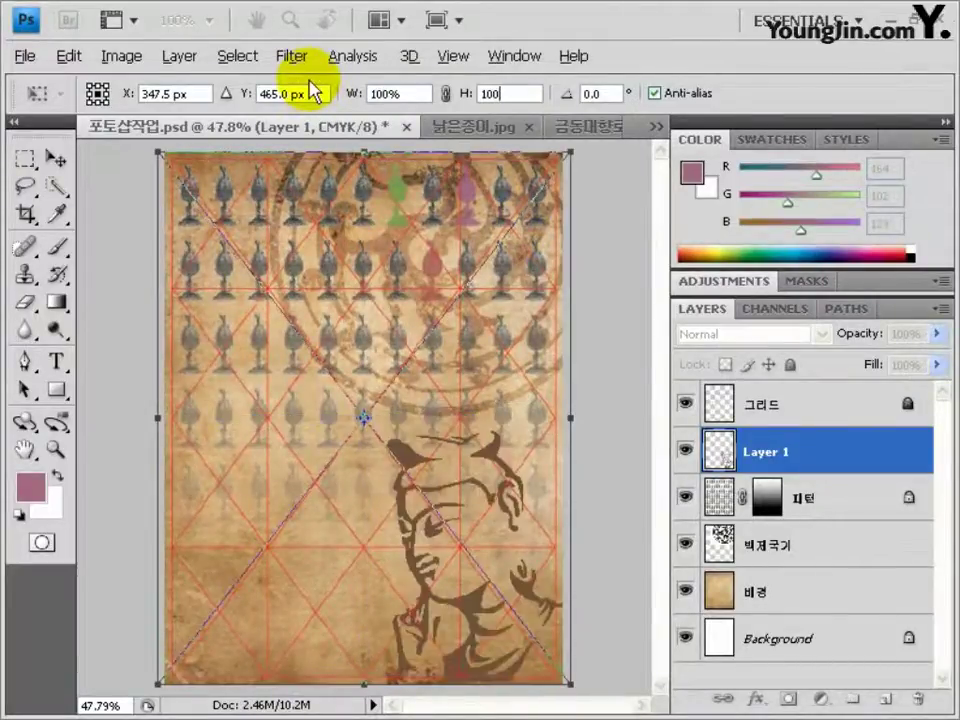
left_click_drag(178, 184, 183, 190)
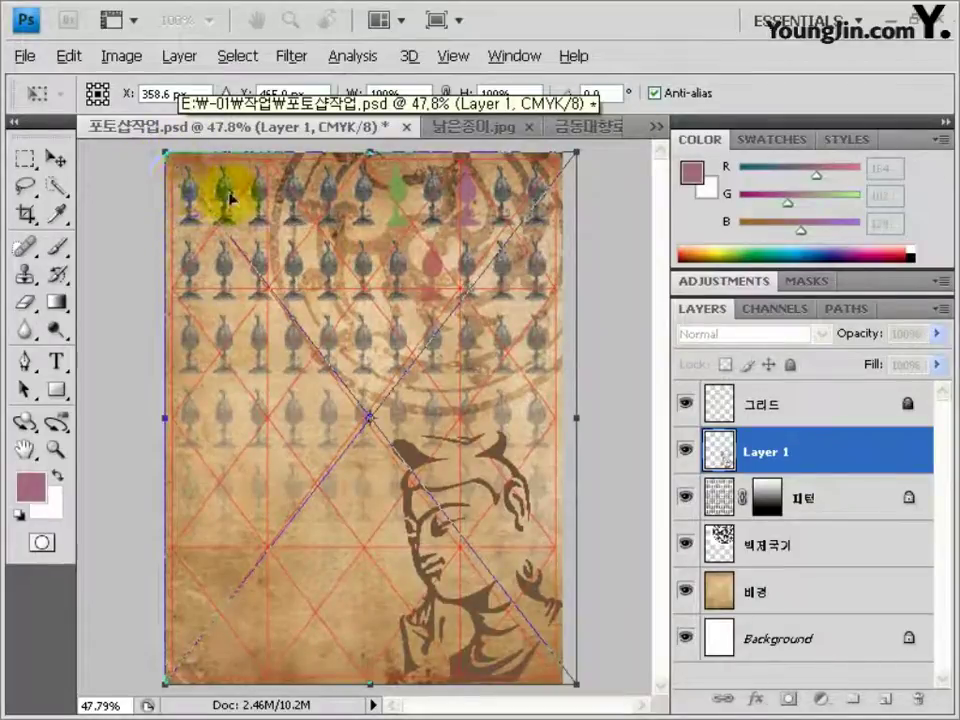
key("Return")
key("h")
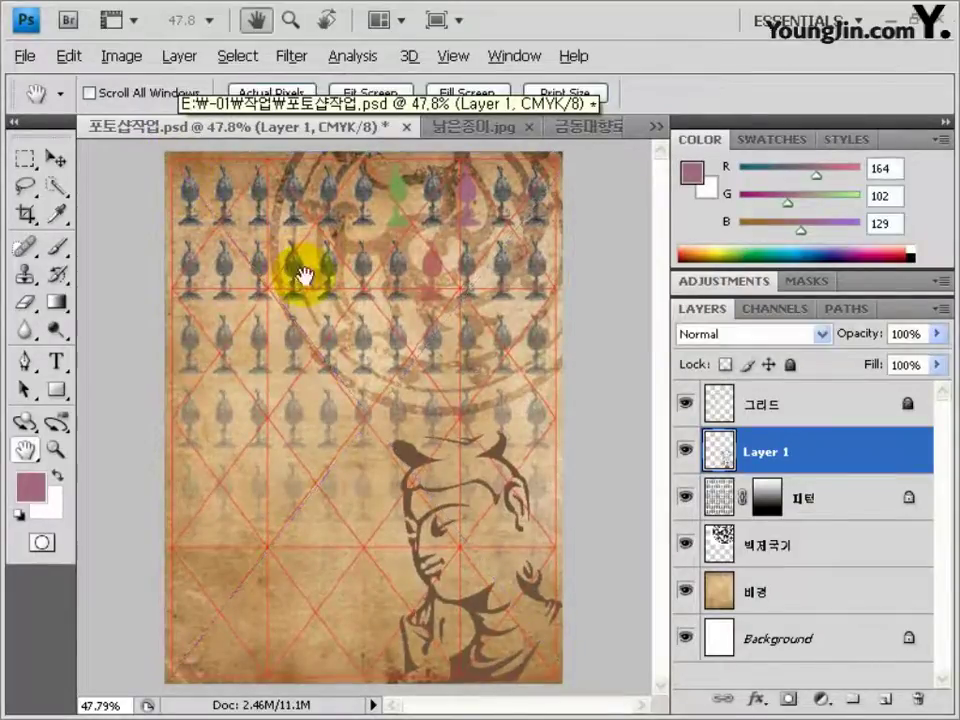
Step: Rename the pasted Buddha layer as 불상
double_click(764, 452)
type("불")
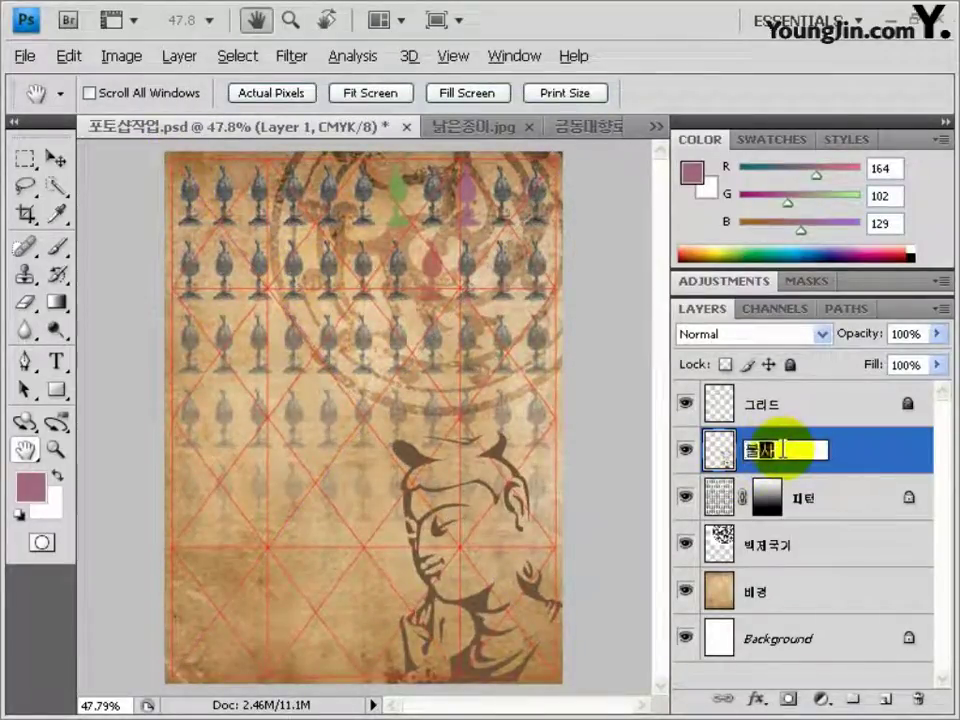
type("상")
key("Return")
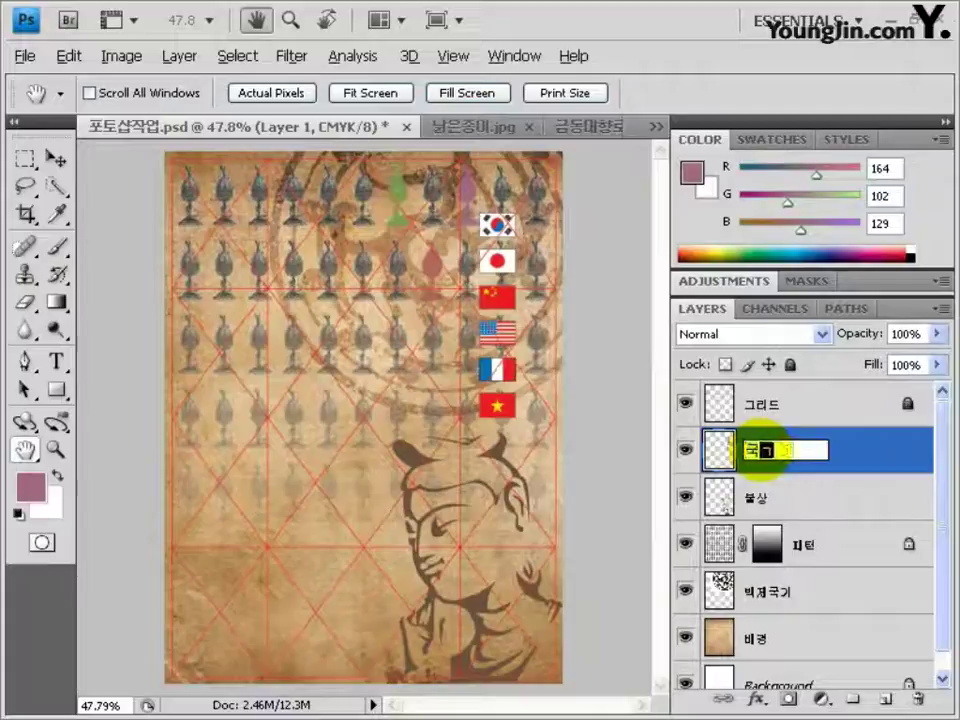
Step: Name the pasted flags layer 국기 and the pasted clouds layer 구름
key("Return")
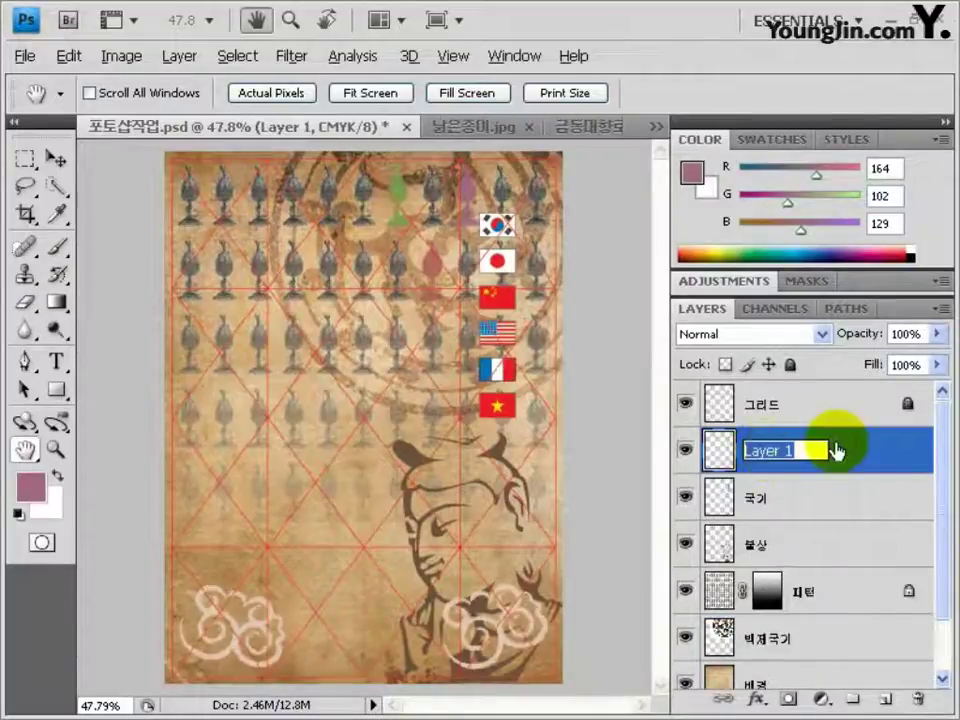
key("Return")
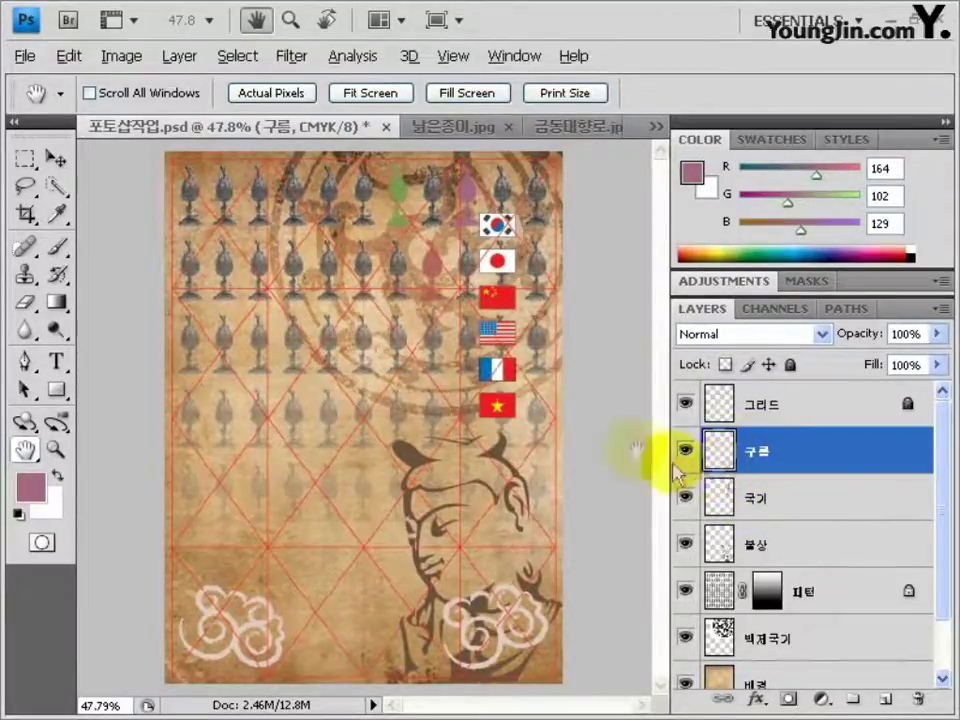
Step: Convert 포토샵작업.psd to RGB Color mode without flattening its layers
left_click(120, 56)
mouse_move(140, 88)
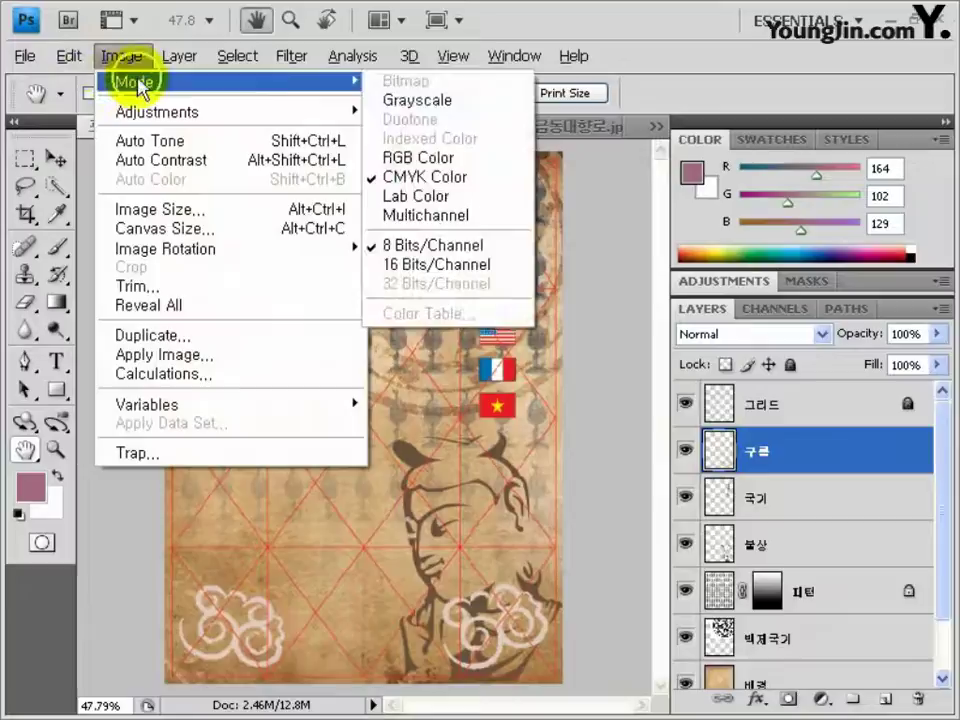
left_click(410, 157)
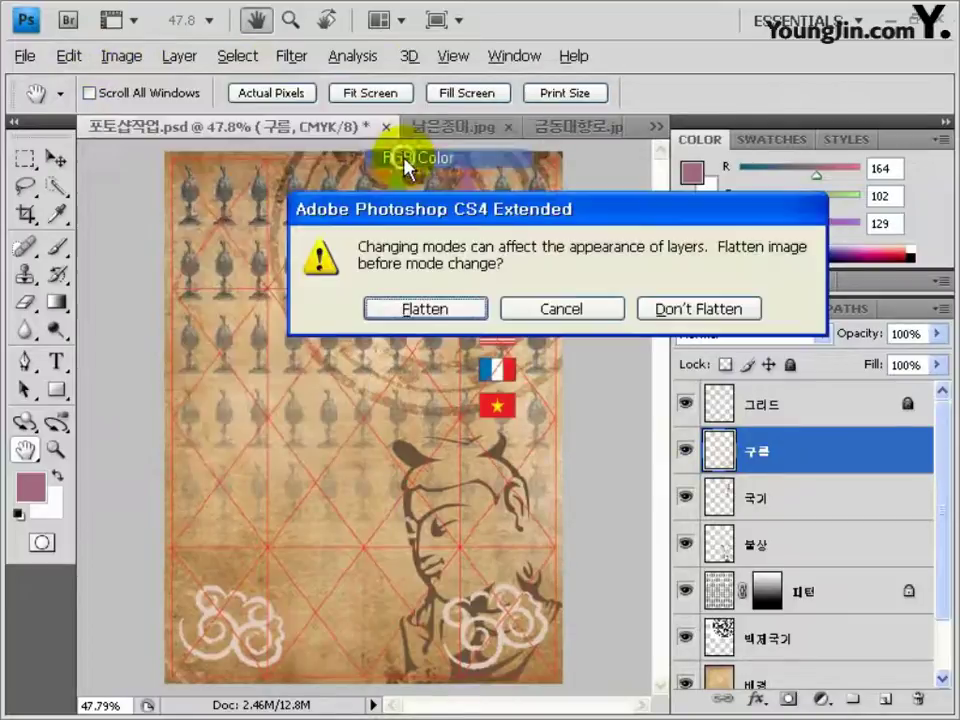
left_click(697, 309)
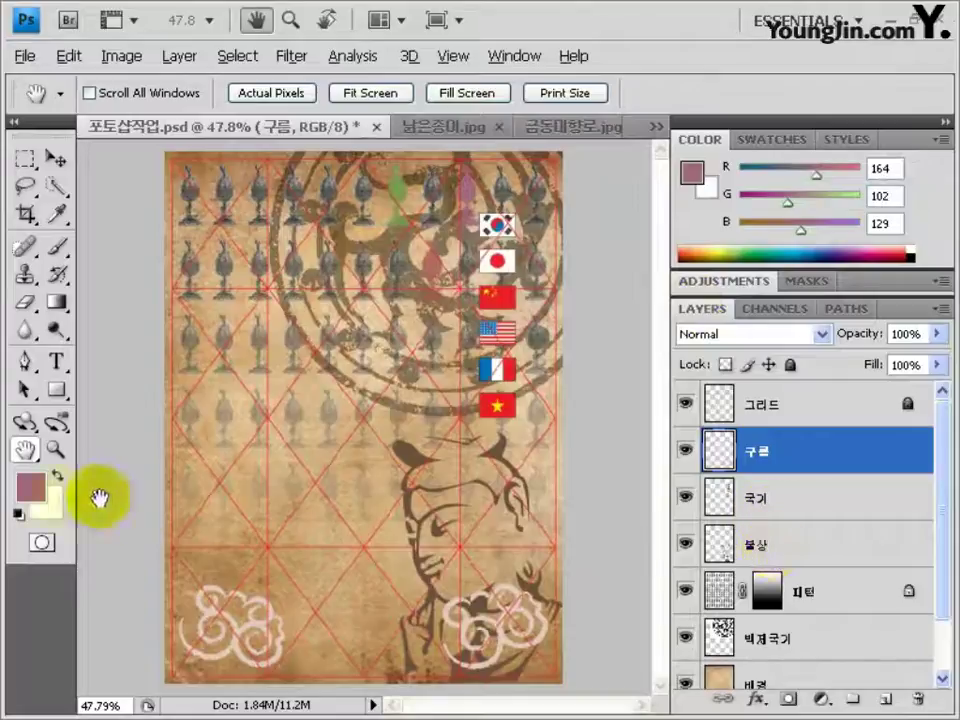
Step: Sample the paper's light tan as the foreground color and the Buddha's dark brown as the background color
left_click(31, 487)
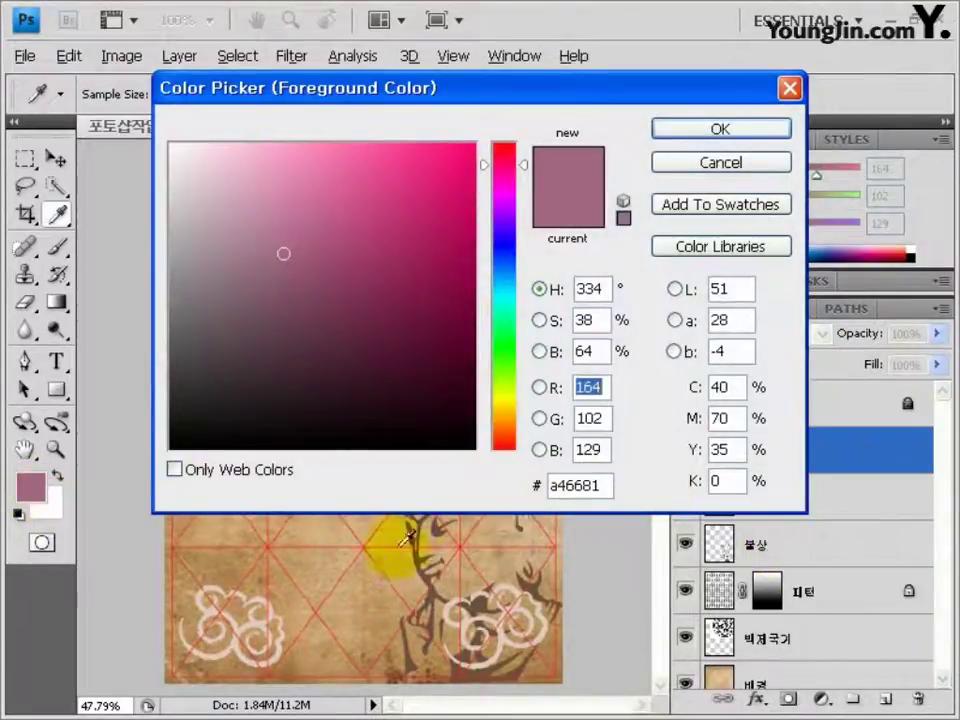
left_click(326, 553)
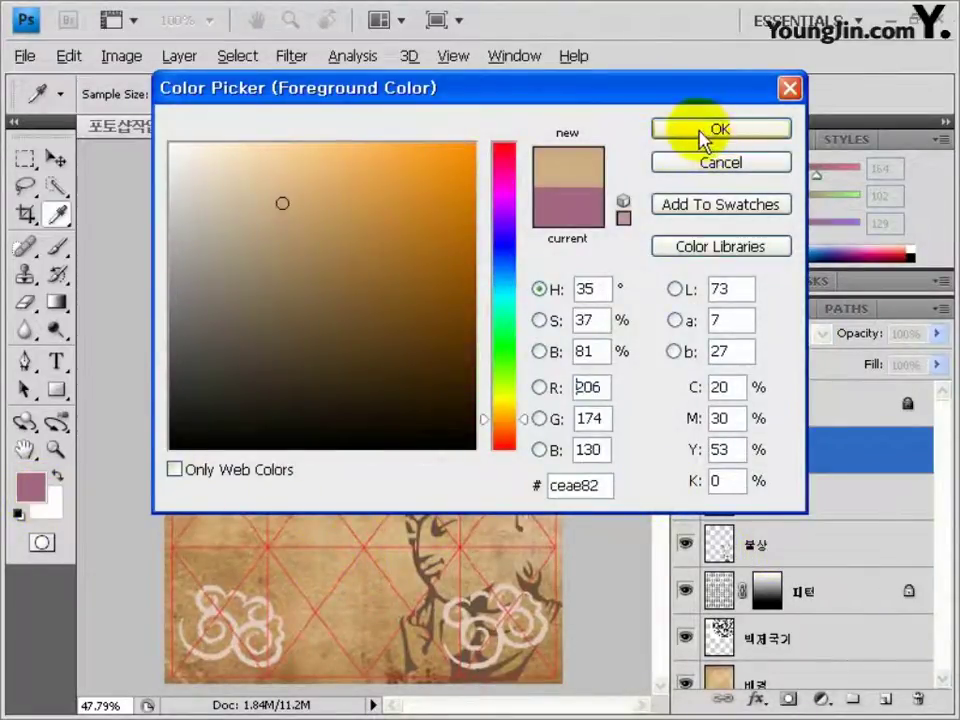
left_click(710, 138)
left_click(52, 508)
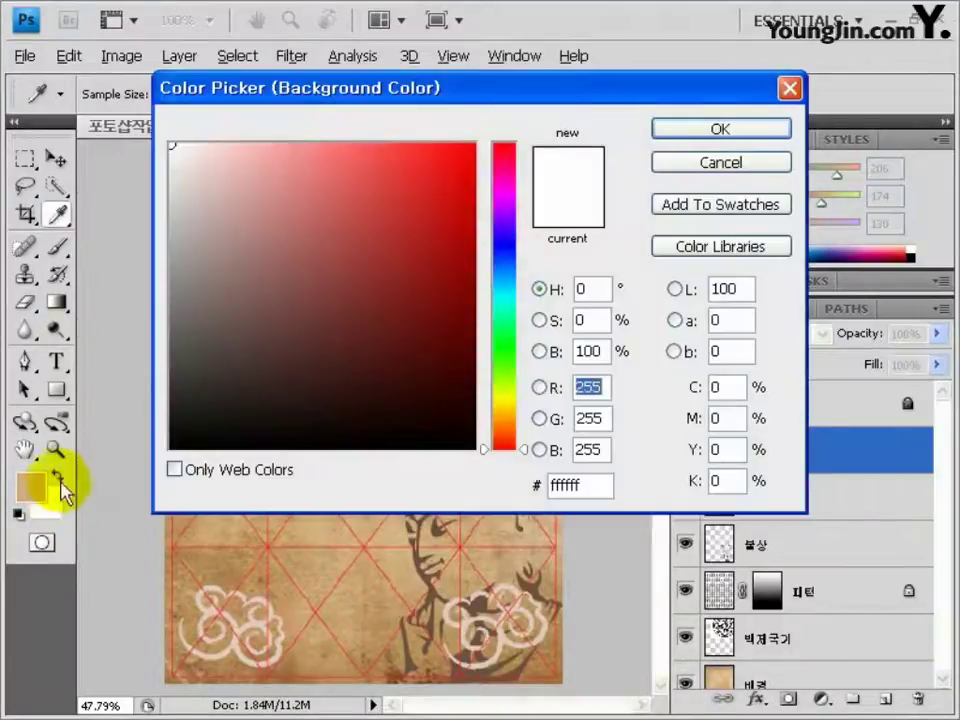
left_click(430, 570)
left_click(703, 129)
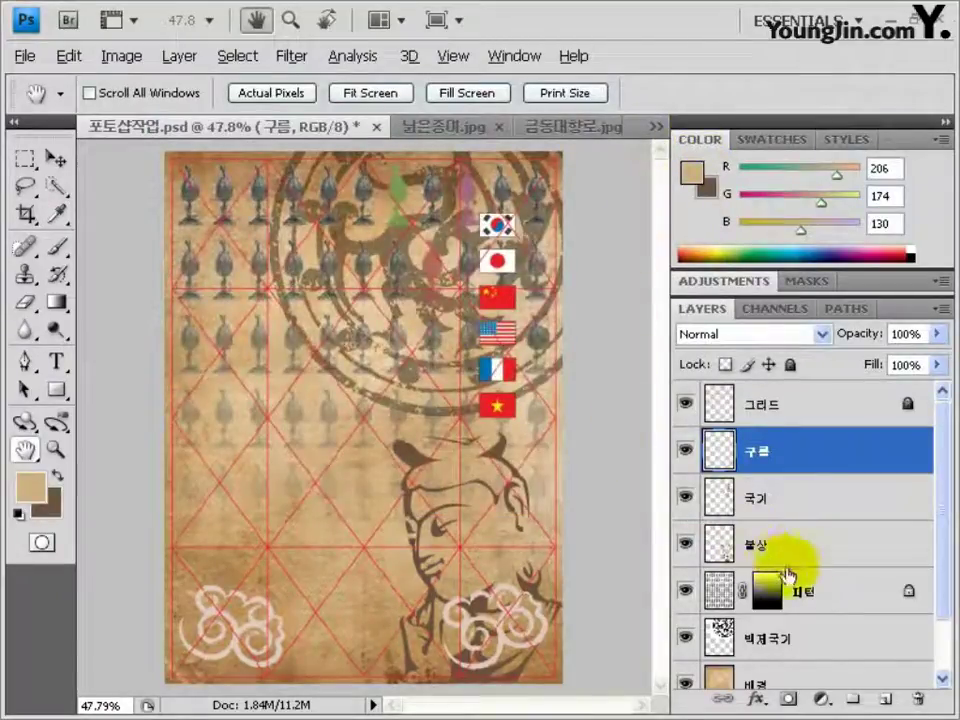
Step: Apply the Graphic Pen filter to the 불상 layer with Stroke Length 15, Light/Dark Balance 10 and Right Diagonal direction
left_click(800, 547)
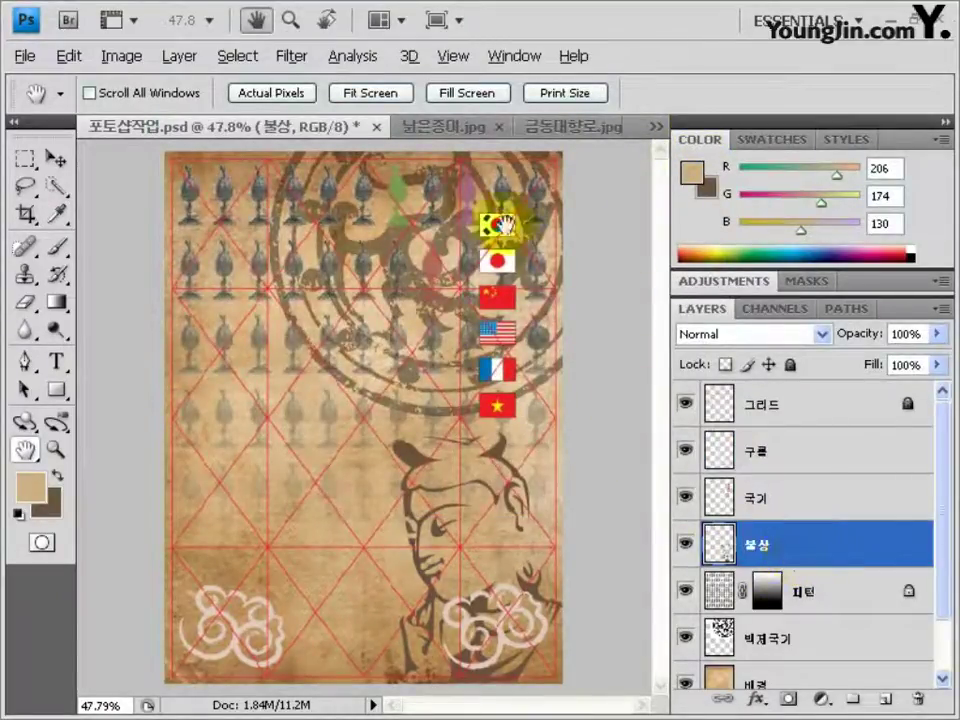
left_click(293, 60)
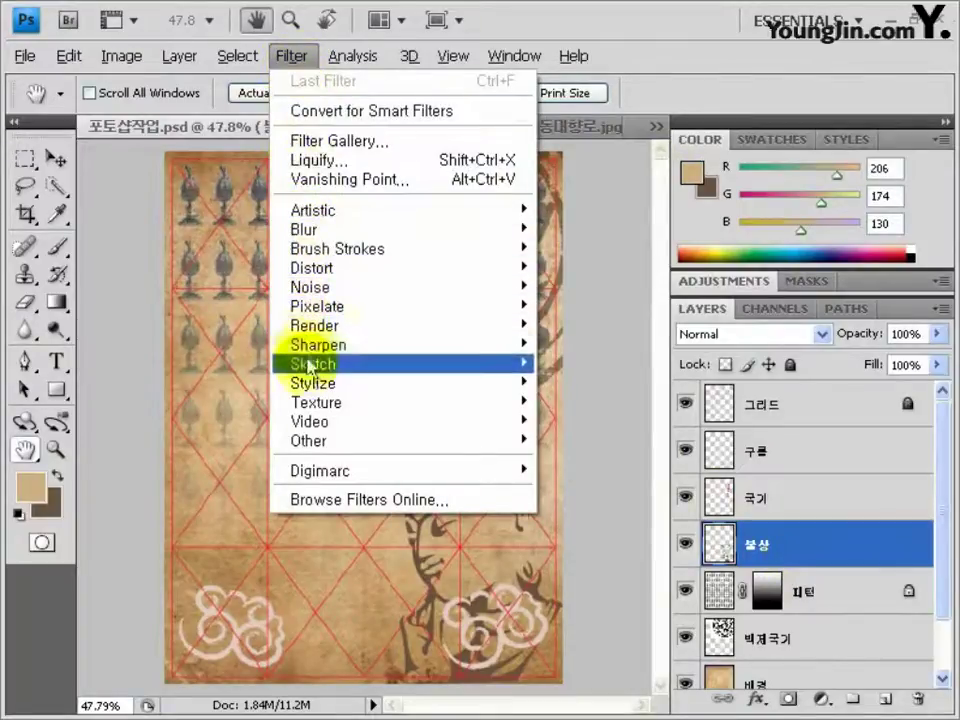
mouse_move(313, 366)
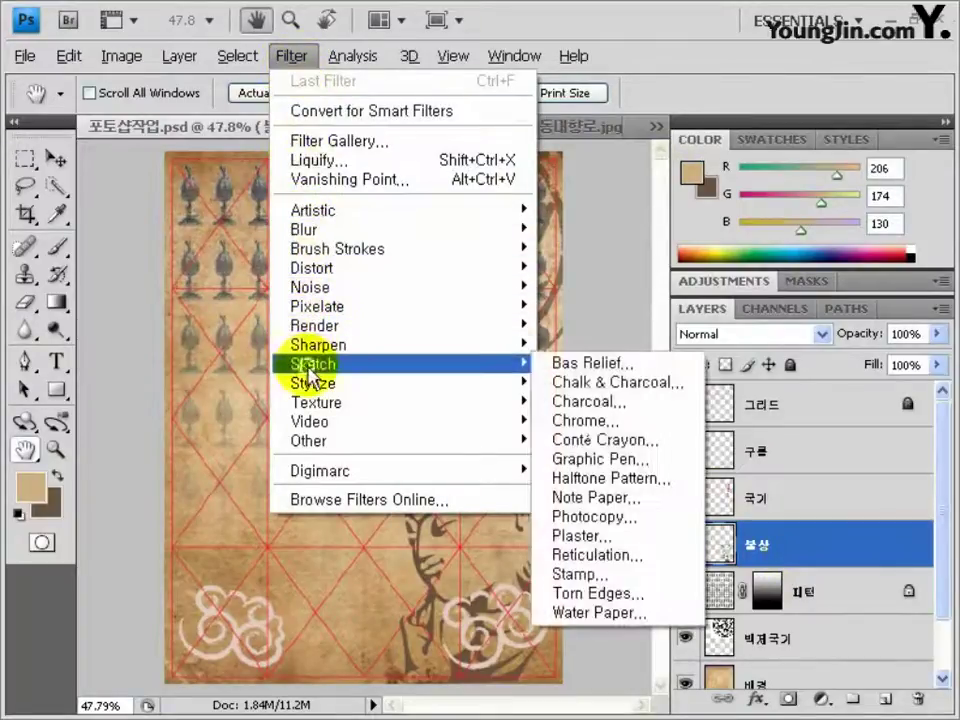
left_click(578, 460)
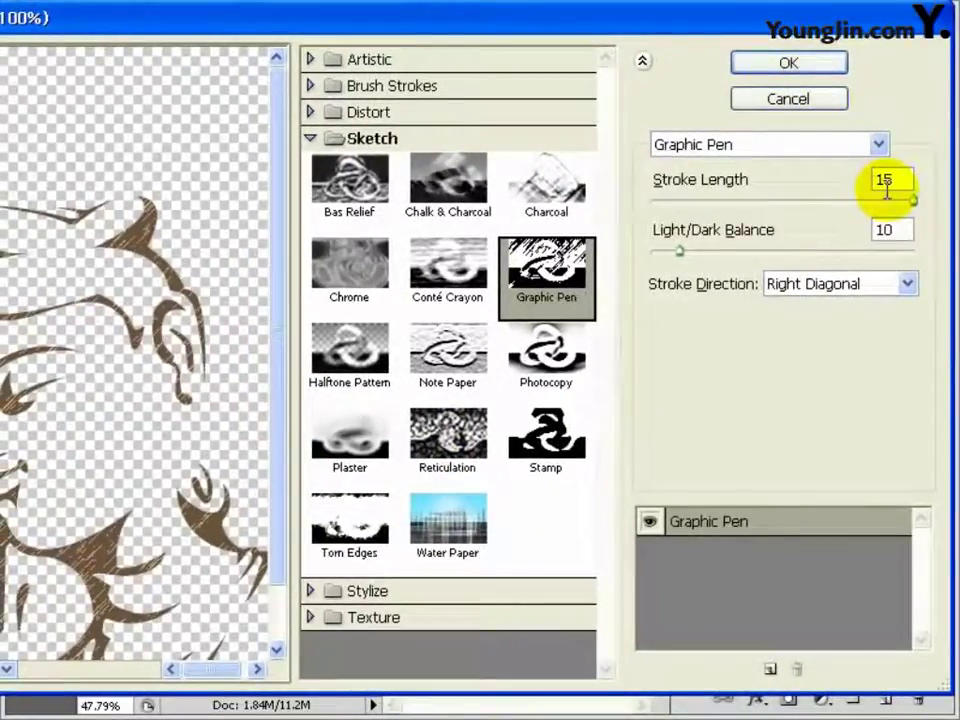
left_click(828, 66)
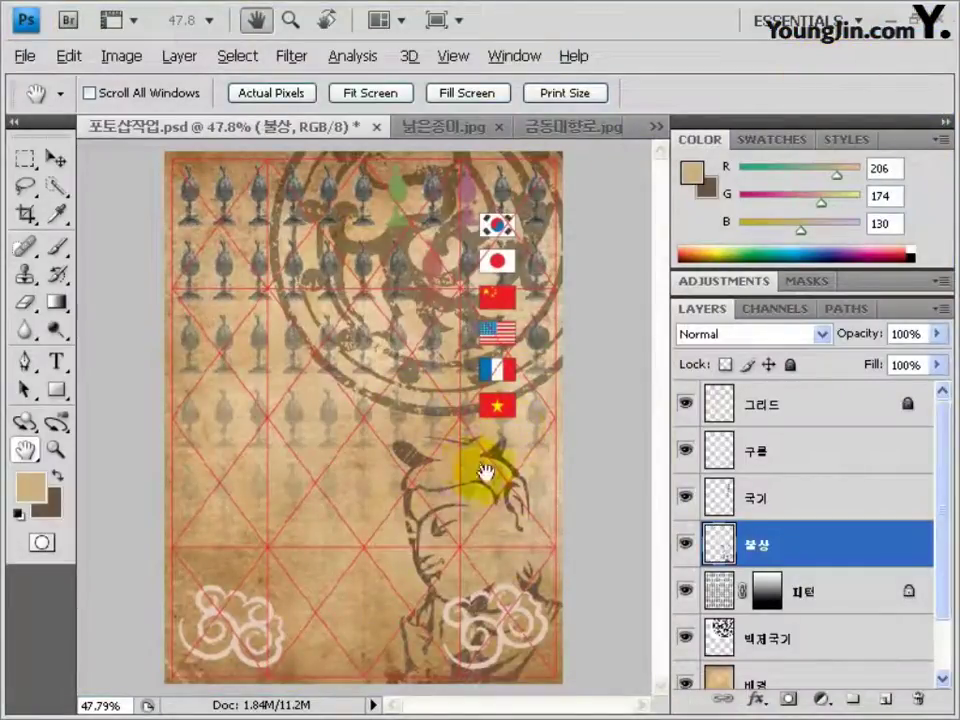
Step: Convert the poster back to CMYK Color mode, keeping its layers unflattened and accepting the profile conversion
left_click(122, 55)
mouse_move(124, 81)
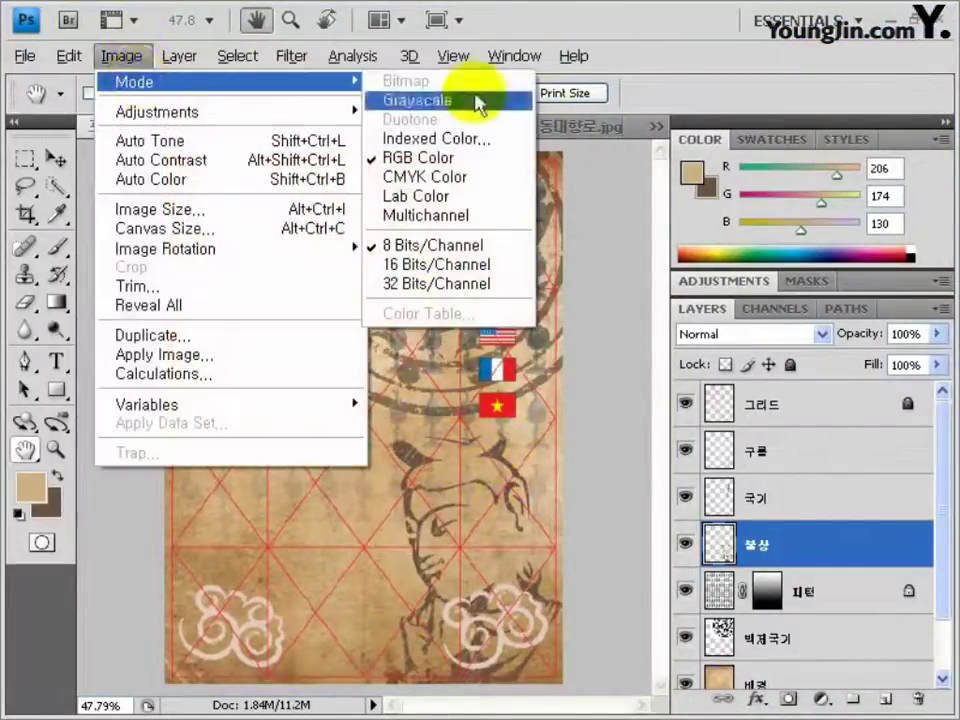
left_click(428, 177)
left_click(662, 315)
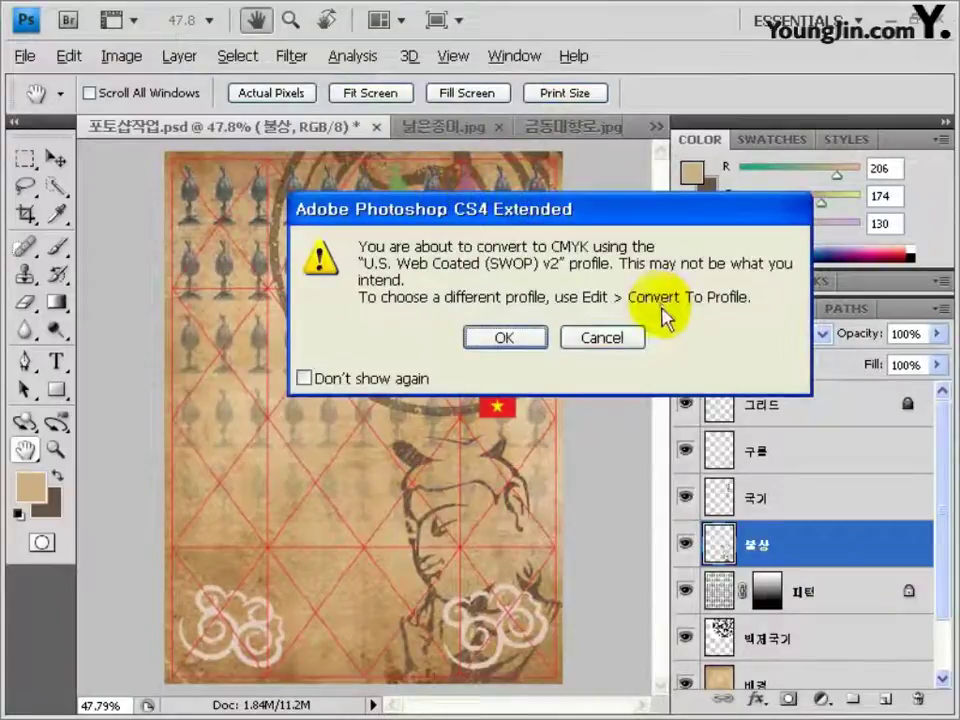
left_click(476, 337)
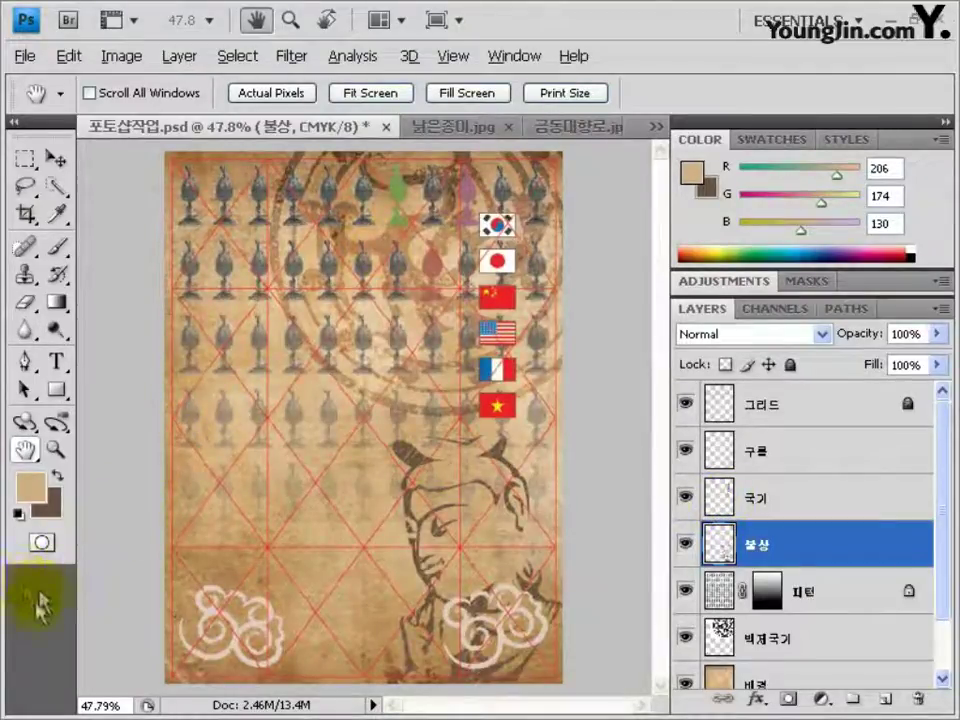
Step: Open 손.jpg, trace the two cupped hands with the Pen tool along a curved wrist edge, and convert the path to a selection
key("ctrl+o")
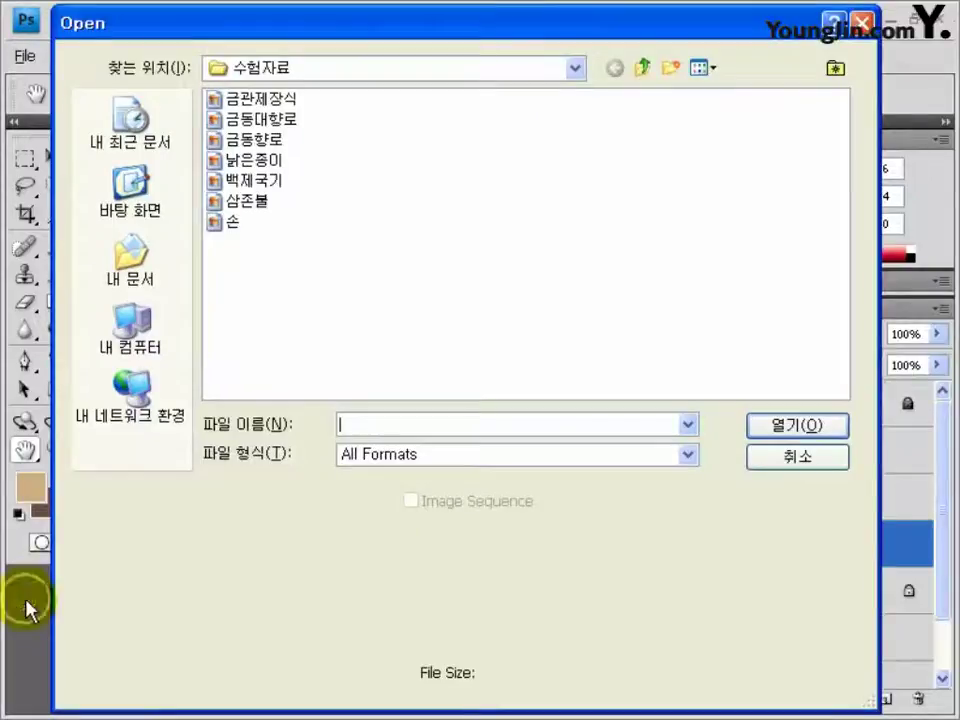
double_click(229, 223)
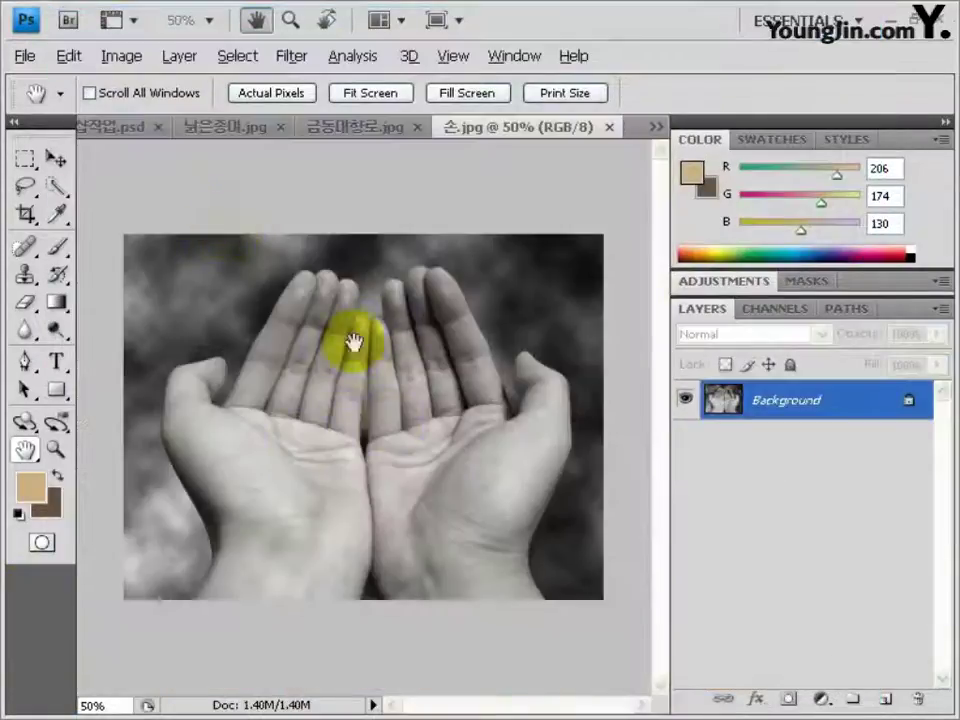
left_click(24, 362)
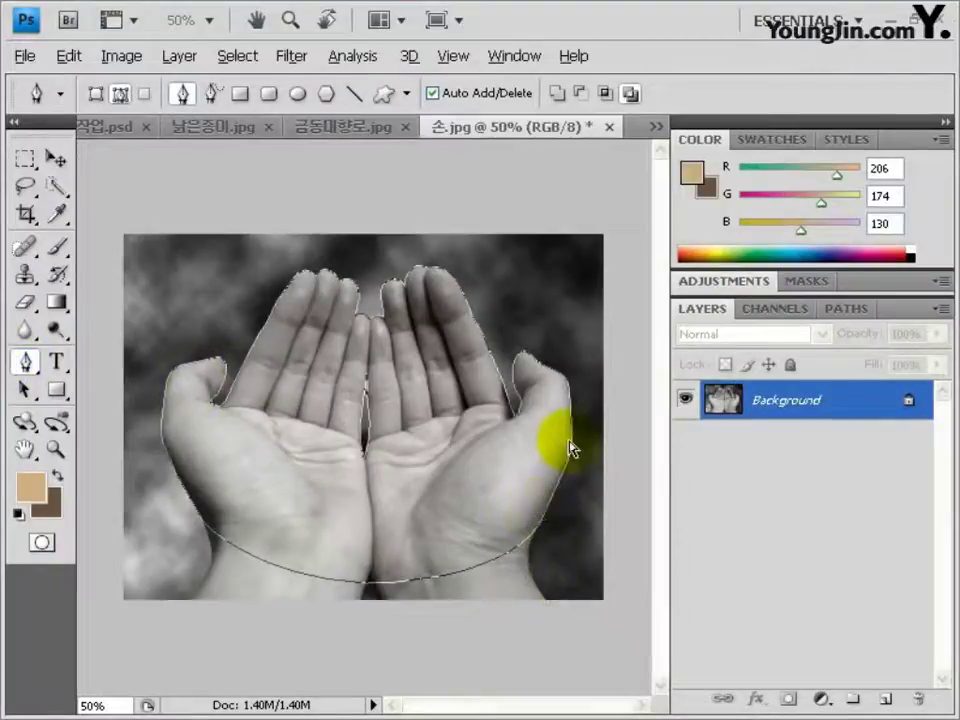
key("ctrl+Return")
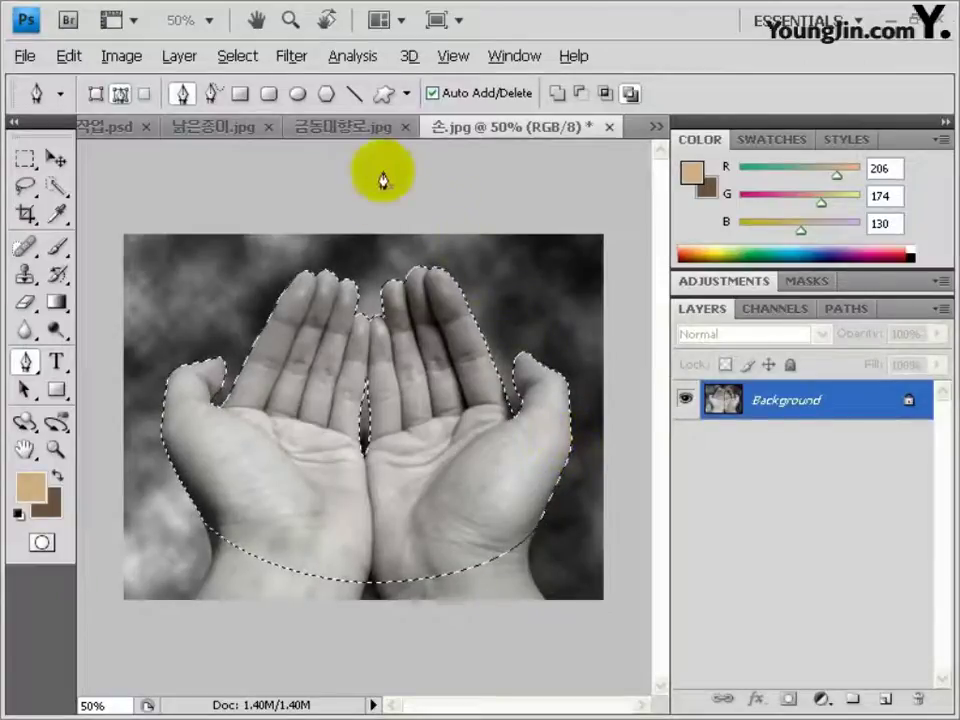
Step: Close 금동대향로.jpg without saving and copy the selected hands into 포토샵작업.psd above the 불상 layer
left_click(406, 127)
left_click(480, 307)
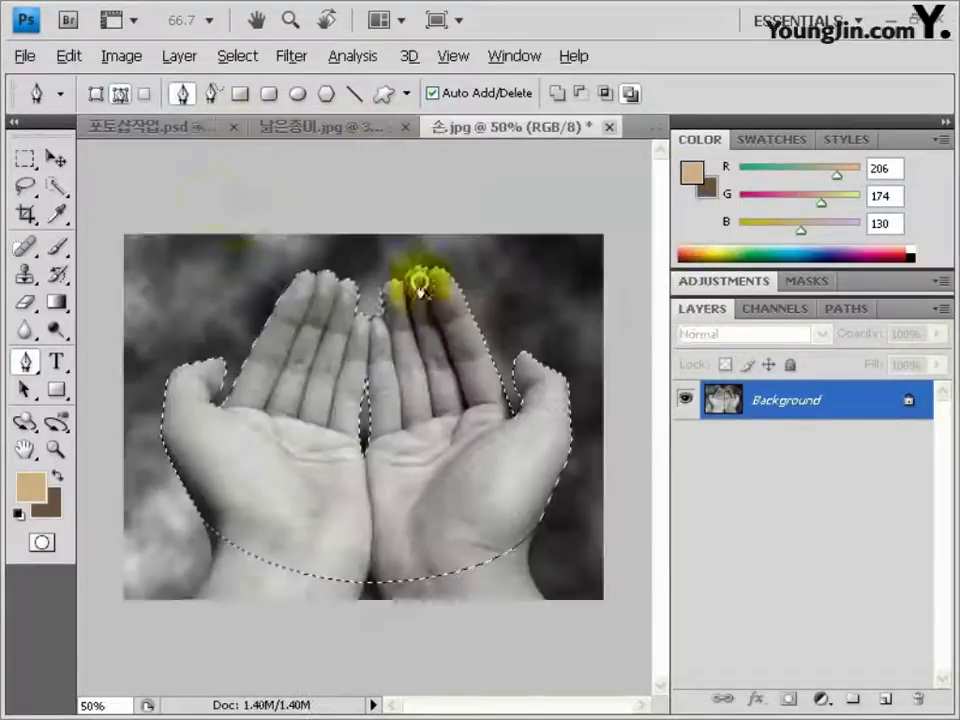
left_click(160, 127)
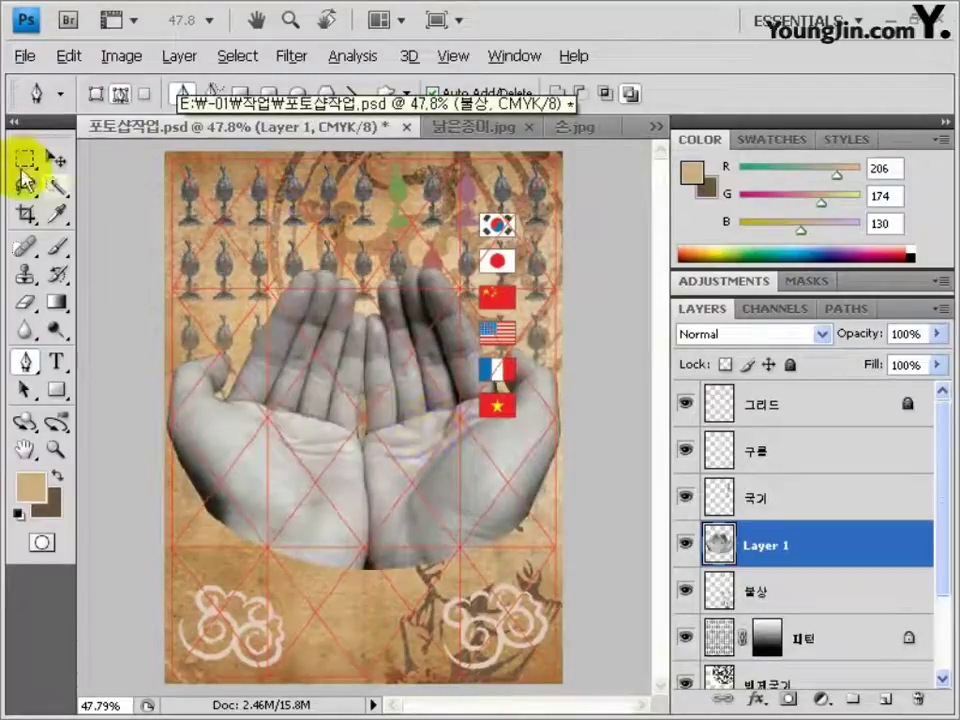
Step: Rename the pasted hands layer 손, scale it to about 59% width and 63% height, and place it over the burner pattern
double_click(757, 545)
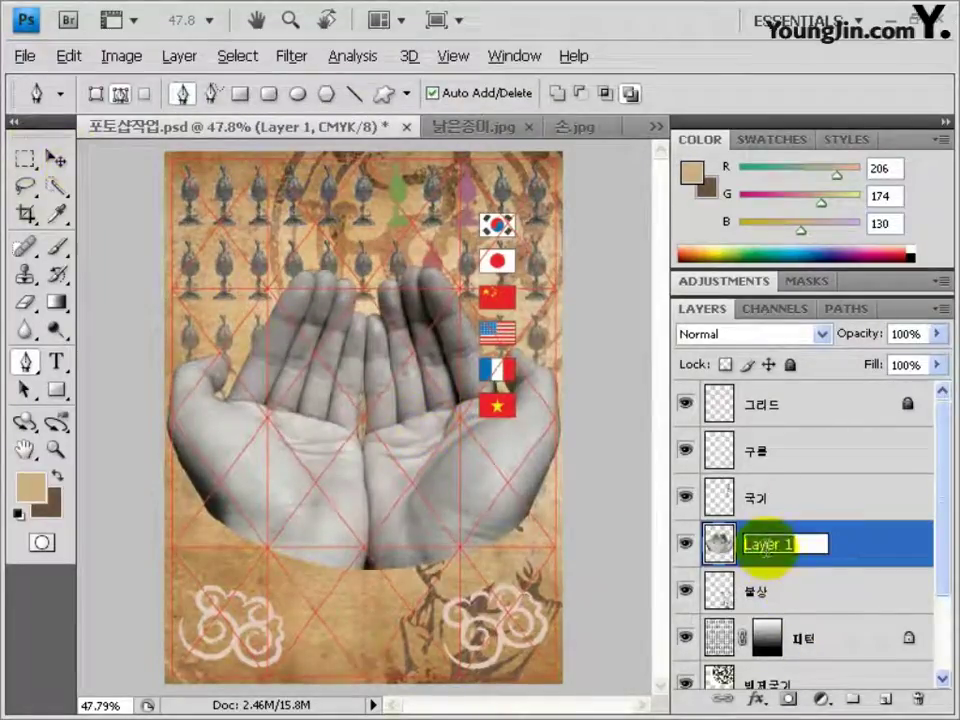
key("Return")
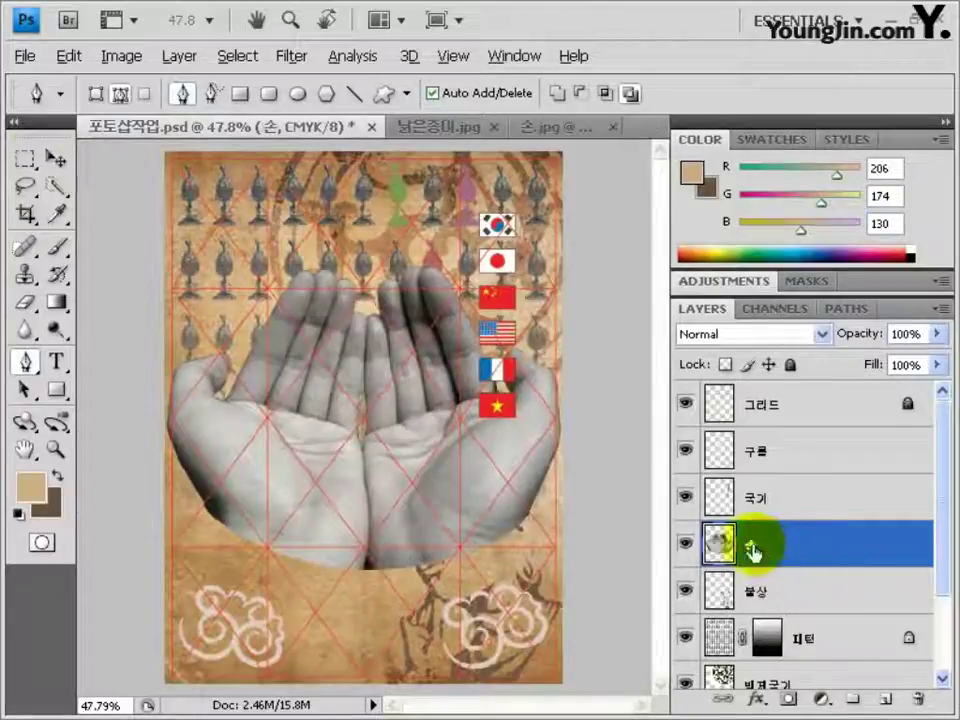
key("ctrl+t")
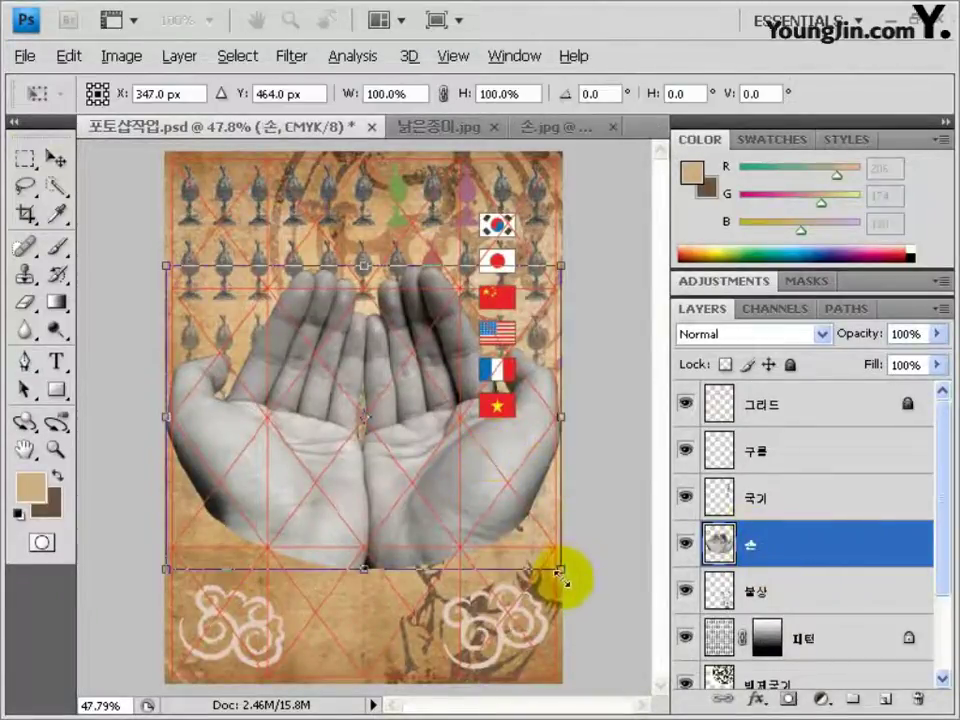
left_click_drag(560, 571, 375, 214)
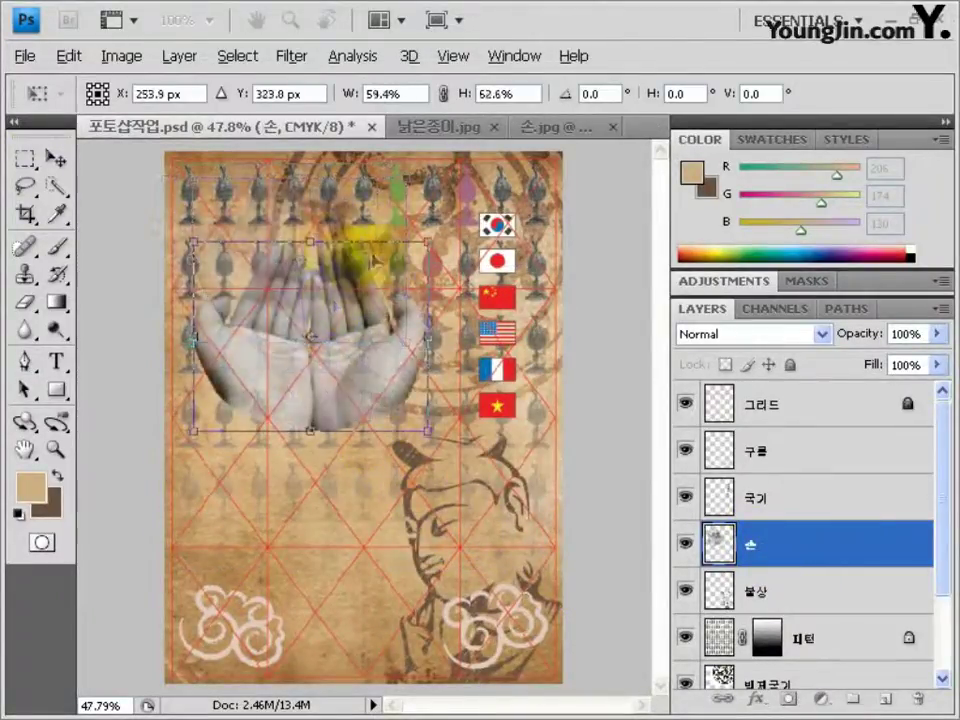
key("Return")
key("p")
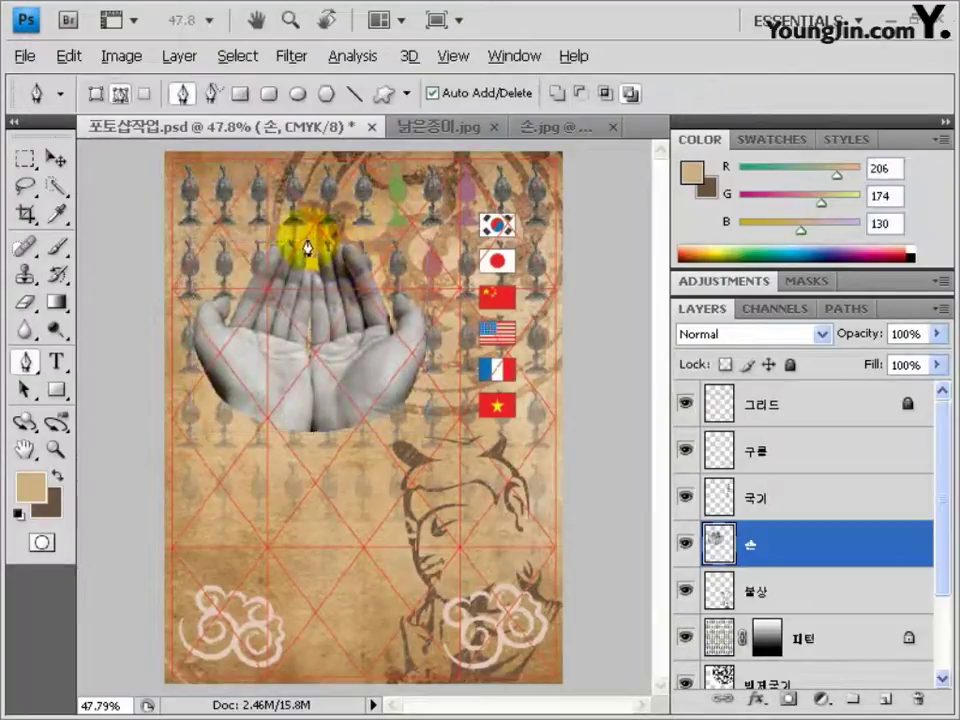
key("v")
Step: Colorize the 손 layer with Hue/Saturation, setting Hue to 38 and Saturation to 83
left_click(120, 56)
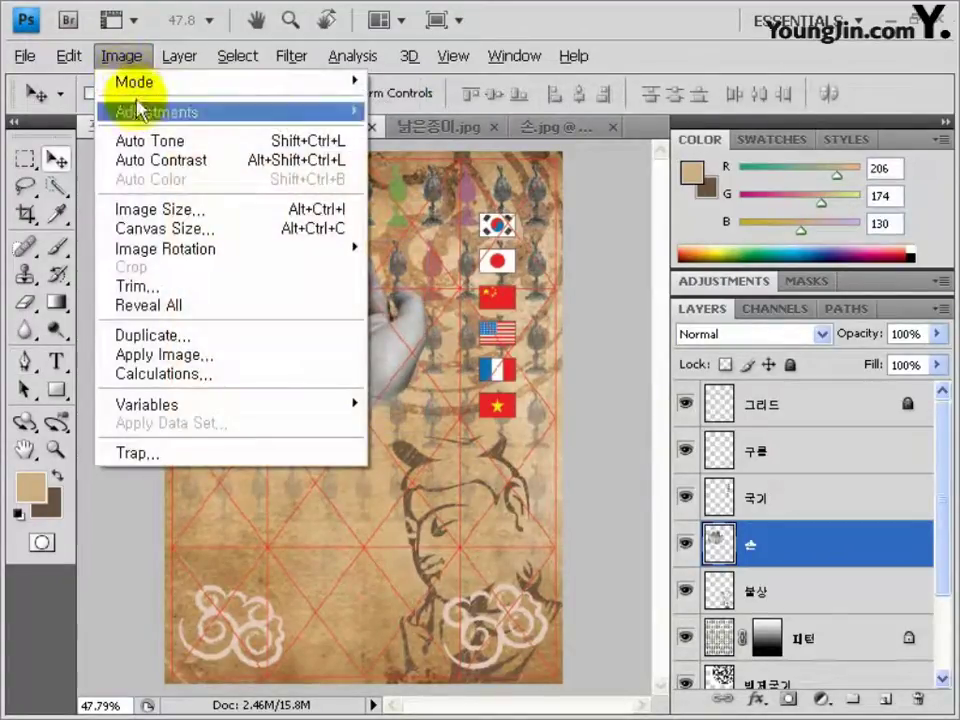
mouse_move(157, 115)
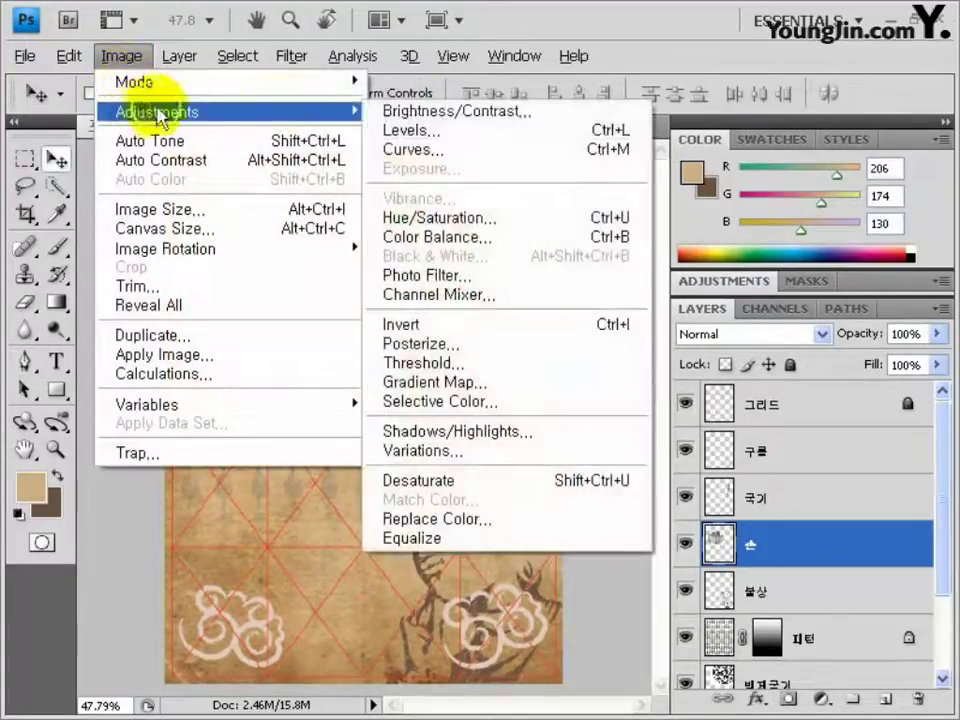
left_click(455, 225)
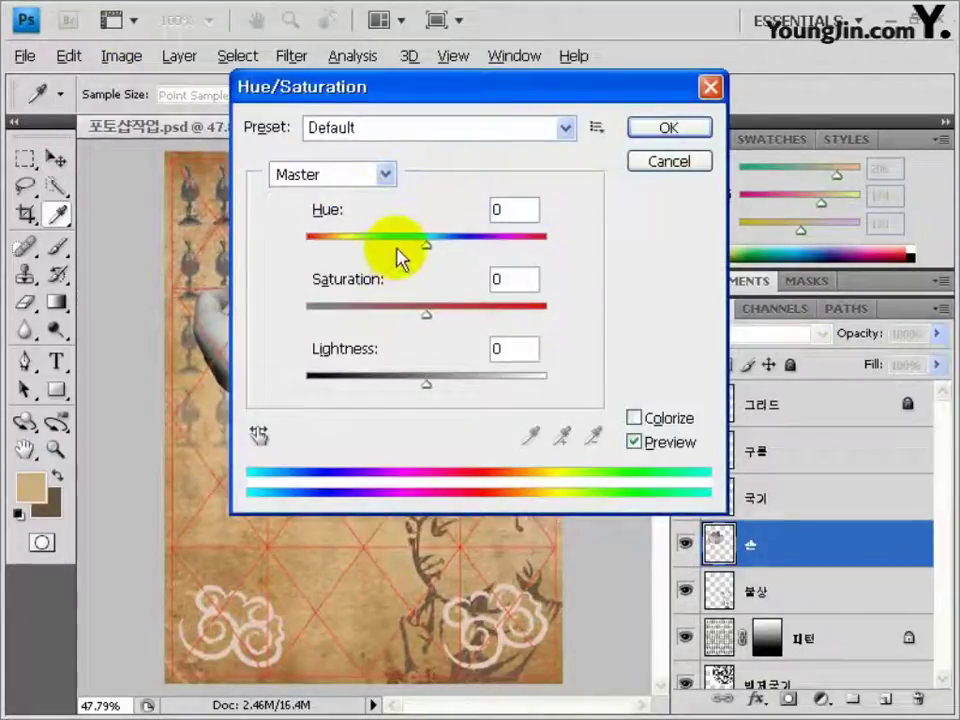
left_click(646, 424)
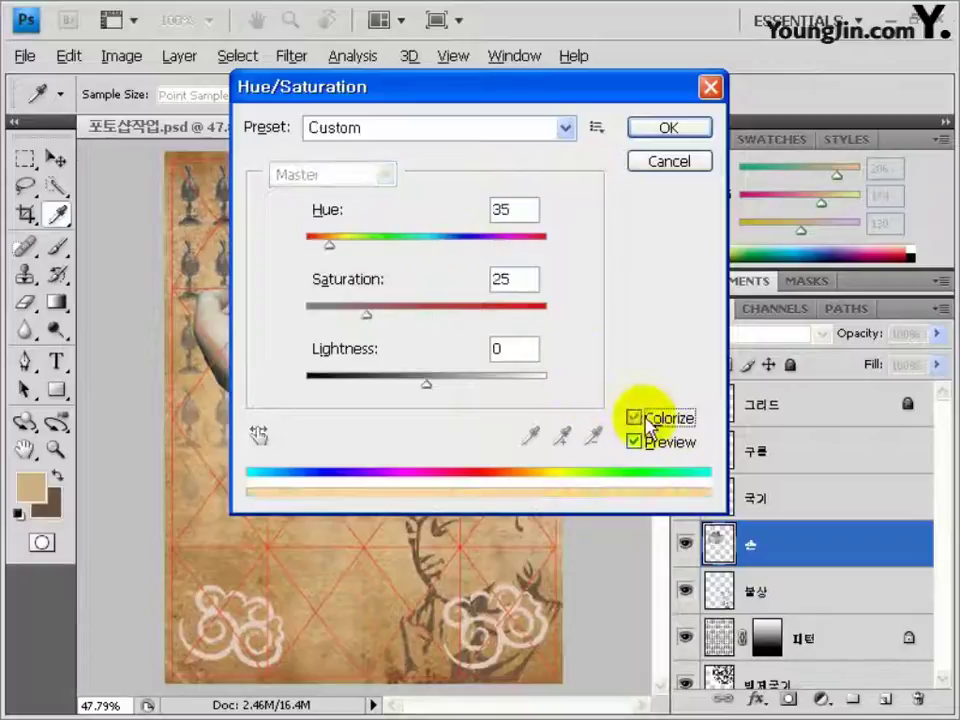
double_click(517, 210)
type("38")
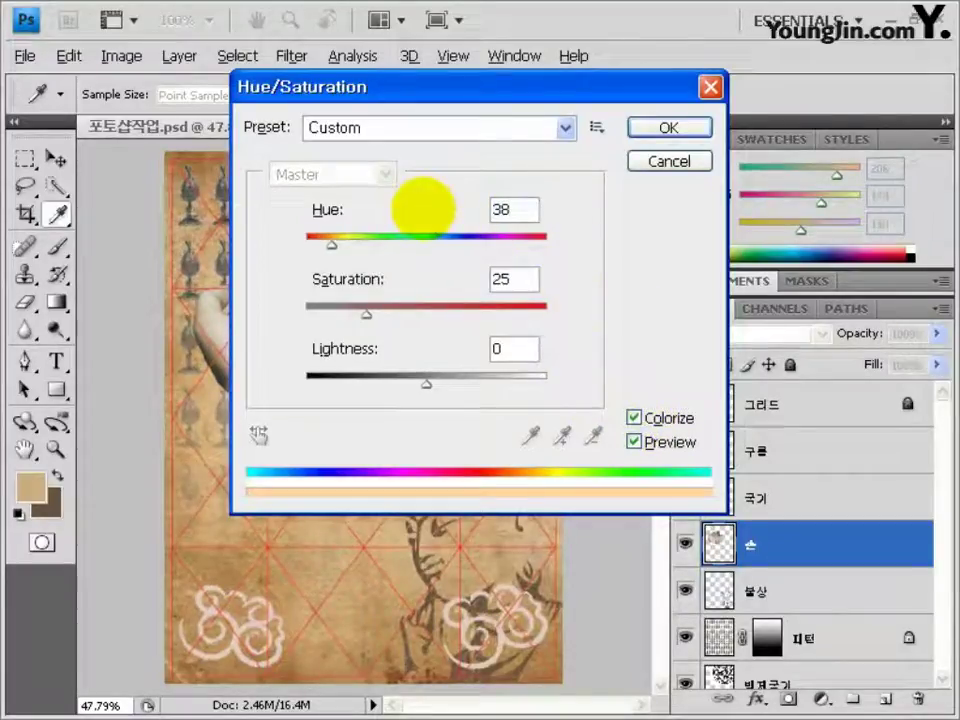
type("83")
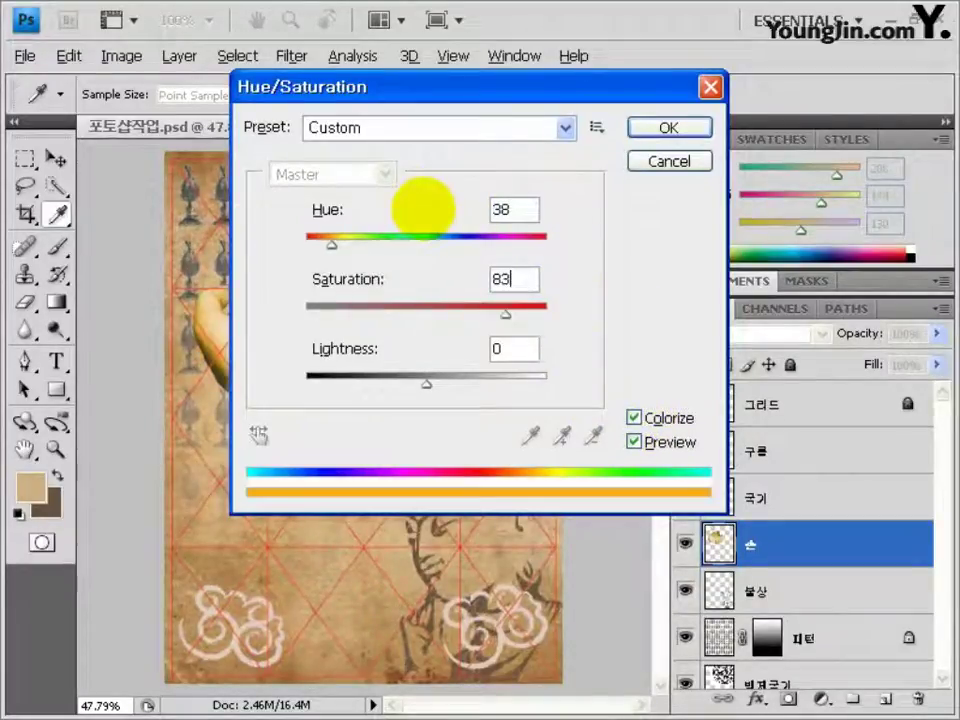
left_click(640, 130)
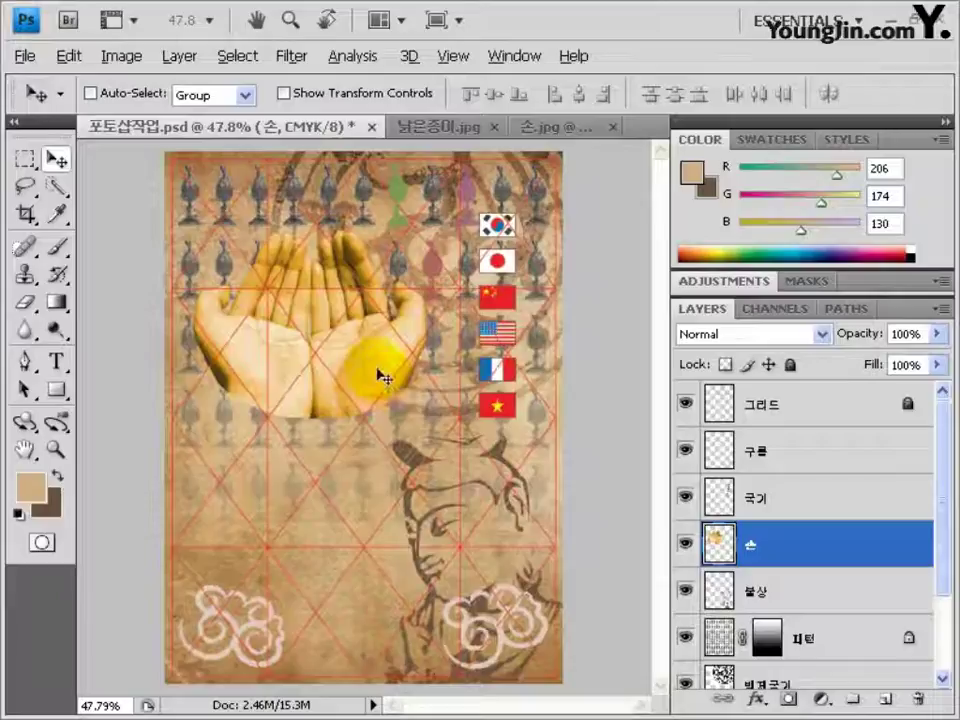
Step: Add a Drop Shadow to the 손 layer with Distance 0 px, Spread 5% and Size 20 px
double_click(771, 552)
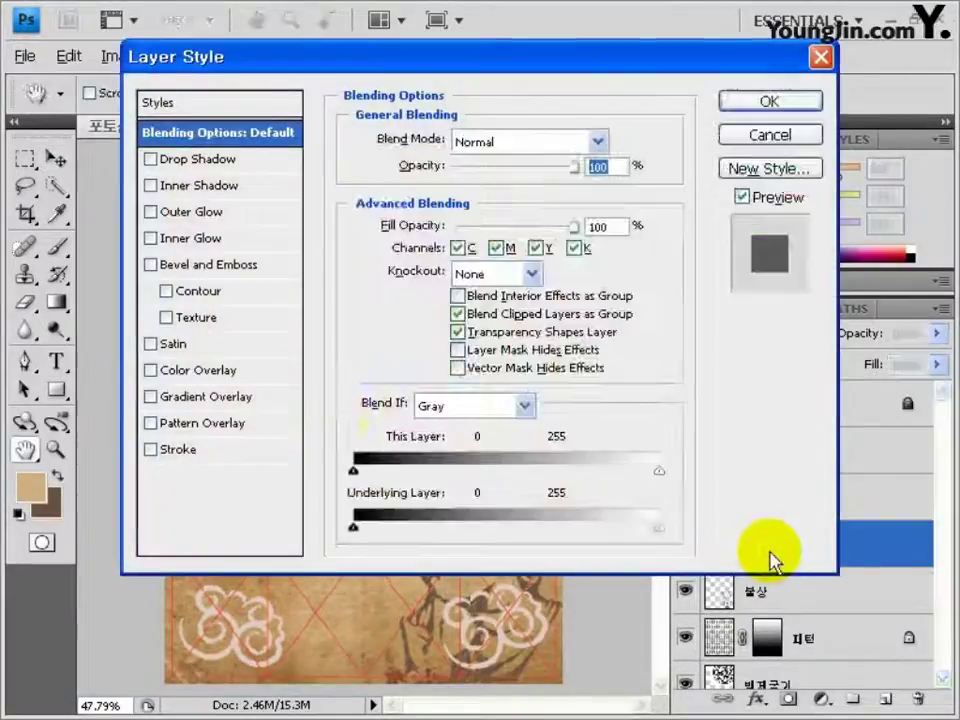
left_click(205, 160)
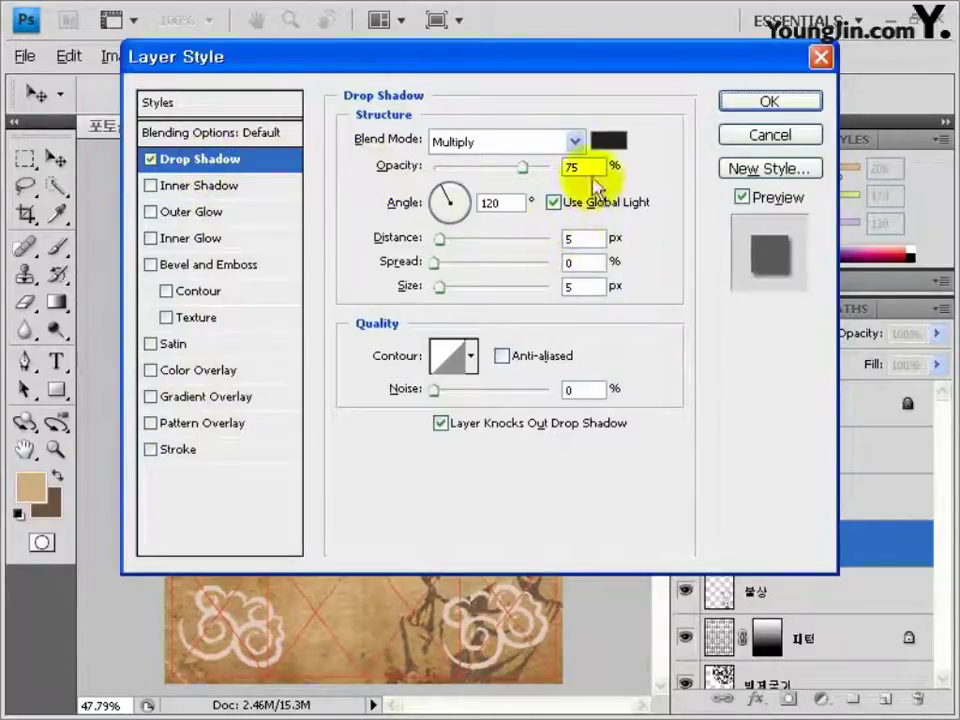
double_click(572, 239)
type("0")
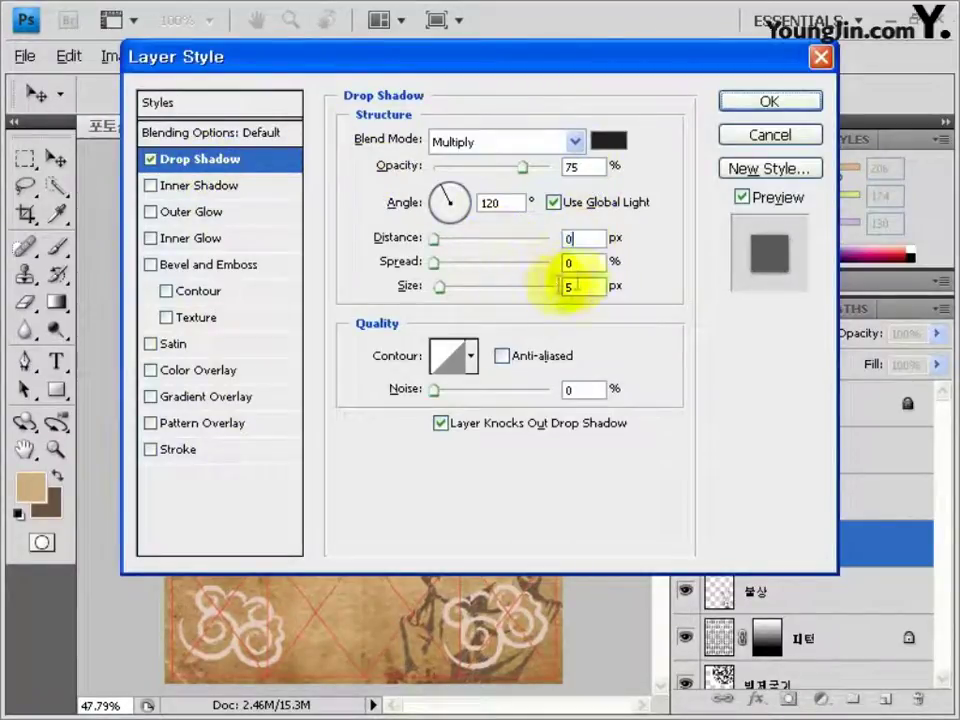
double_click(579, 263)
type("5")
key("Tab")
type("2")
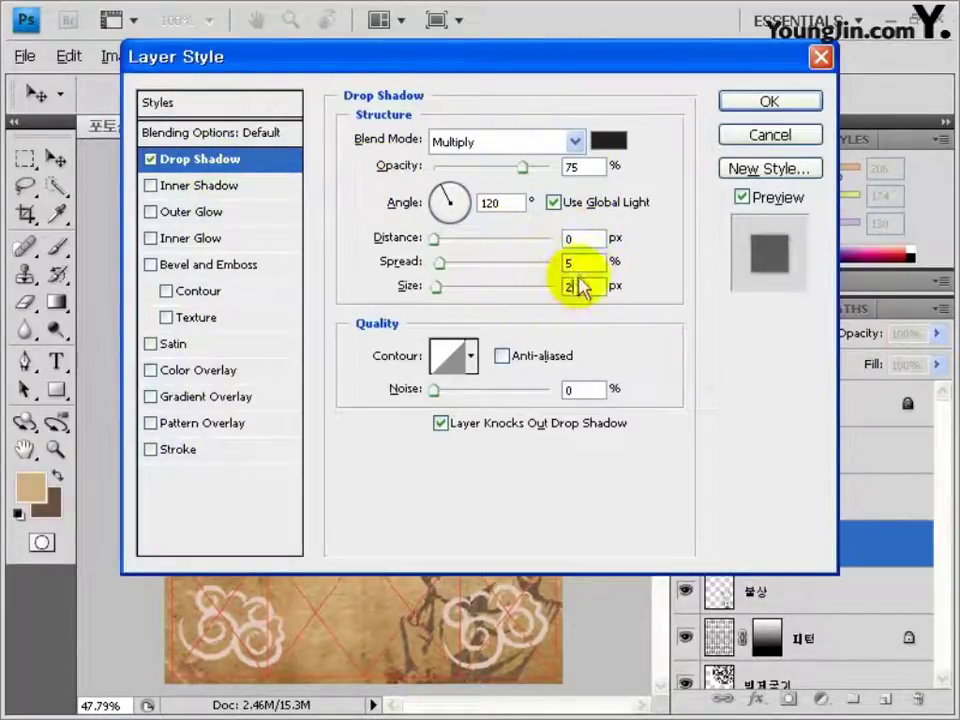
type("0")
left_click(748, 103)
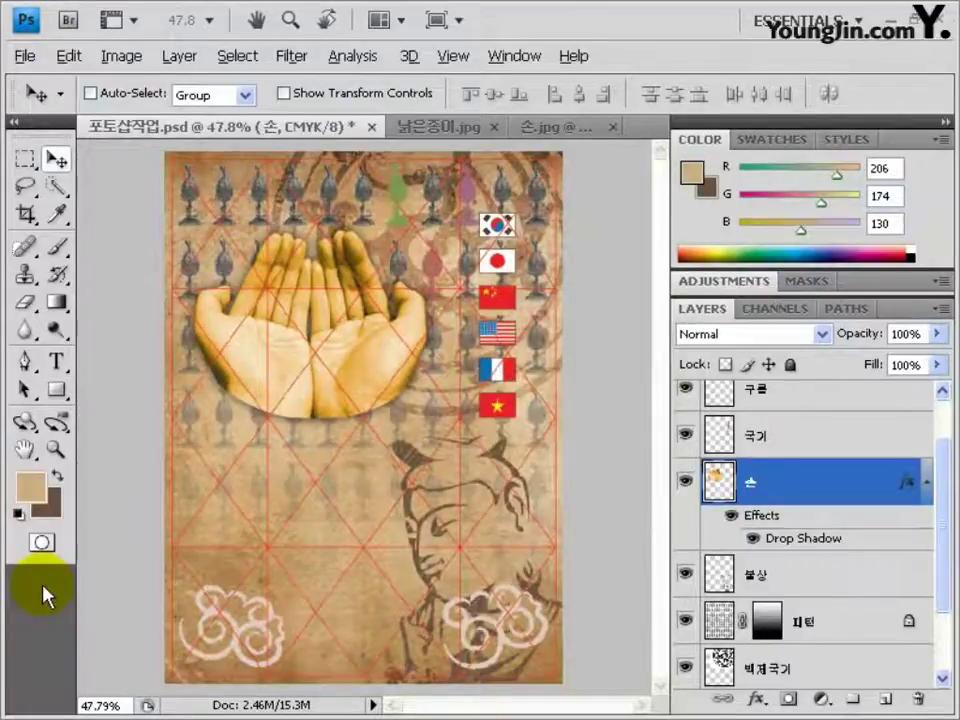
Step: Open 금동향로.jpg from the 수험자료 folder
double_click(42, 596)
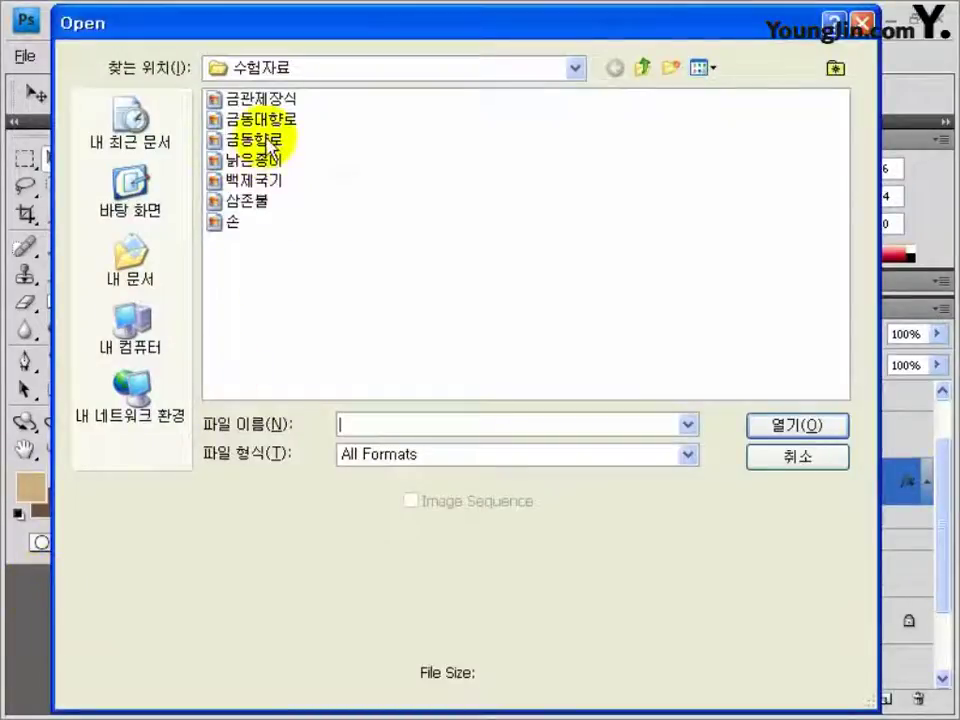
mouse_move(272, 152)
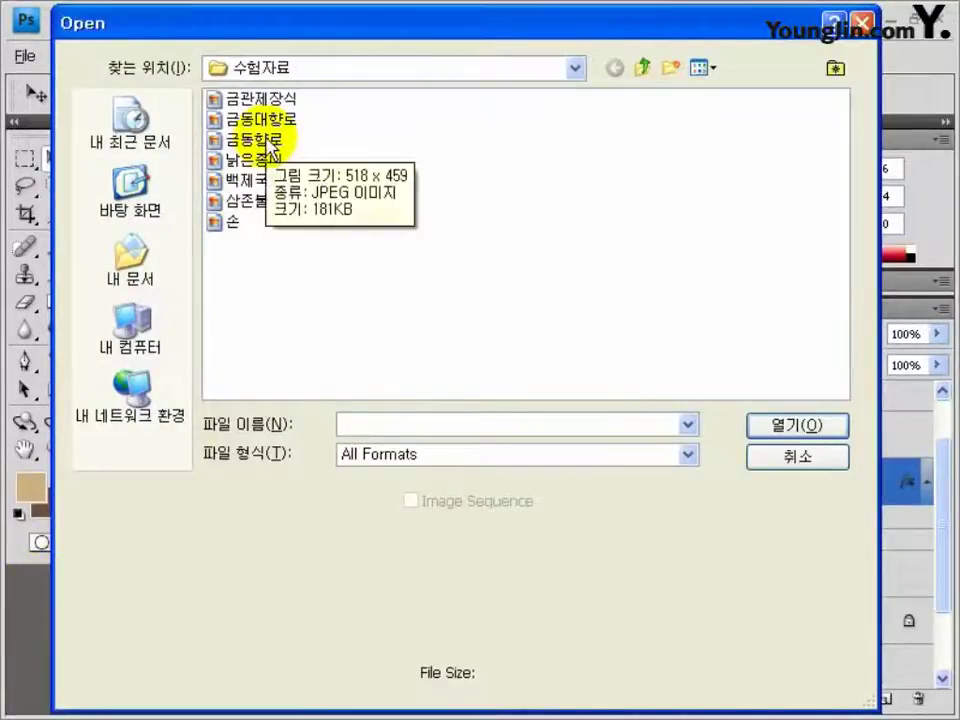
double_click(265, 150)
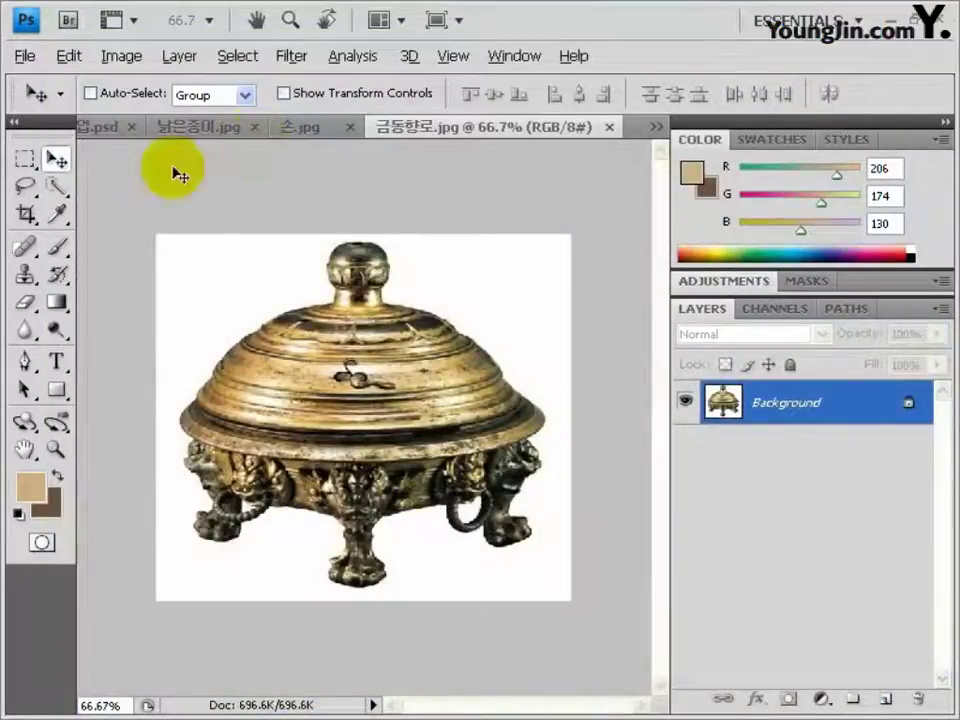
Step: Select the burner by picking its white background and ring openings with the Magic Wand at Tolerance 50 and inverting the selection
left_click(60, 190)
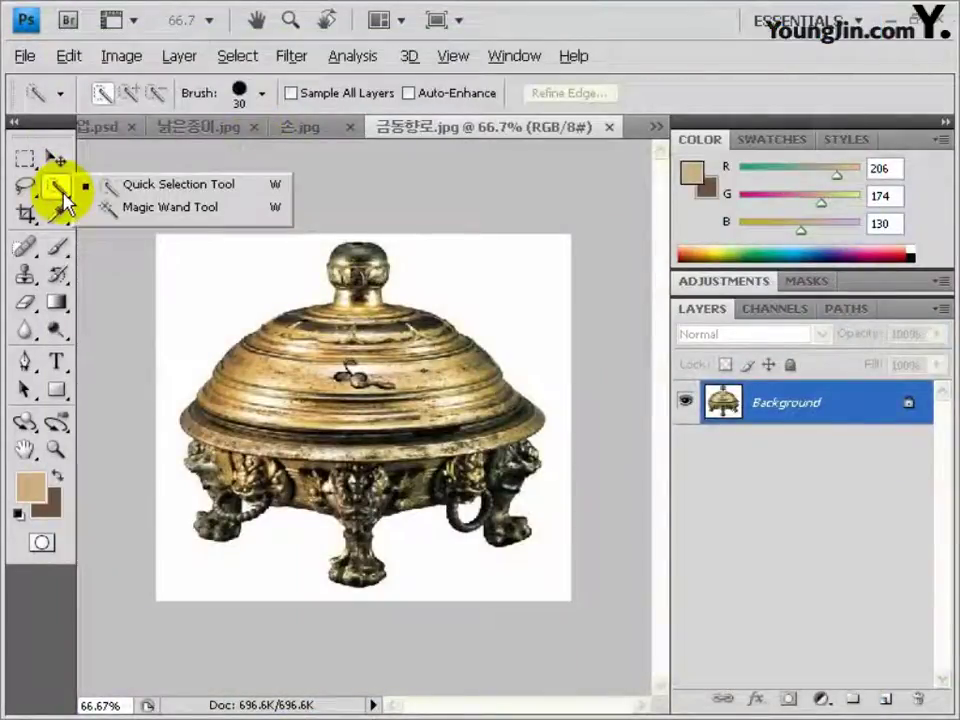
left_click(190, 220)
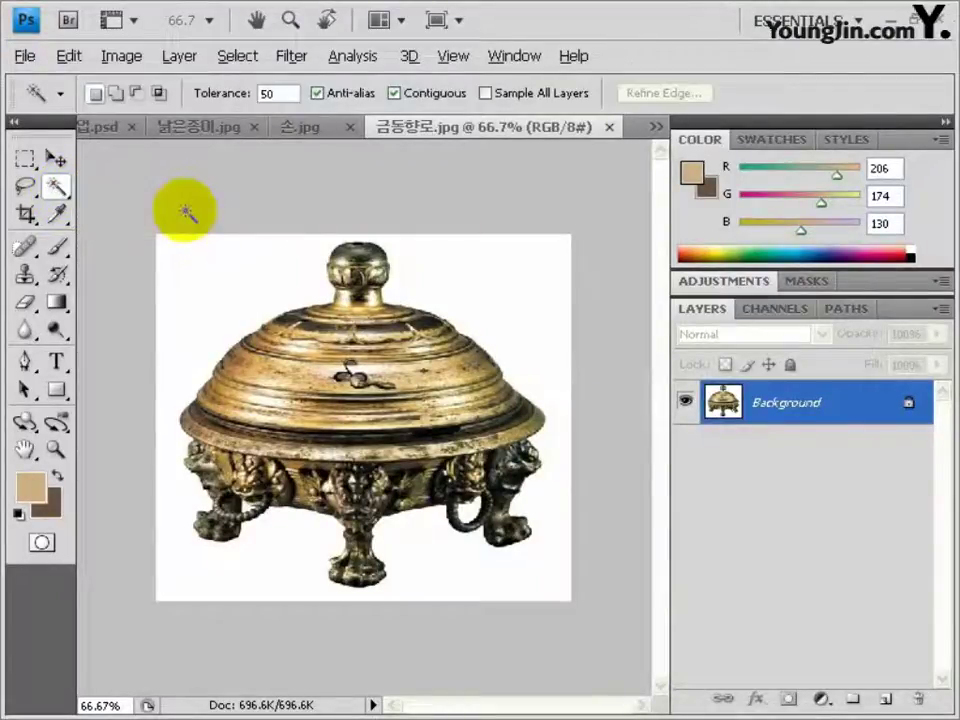
left_click(208, 279)
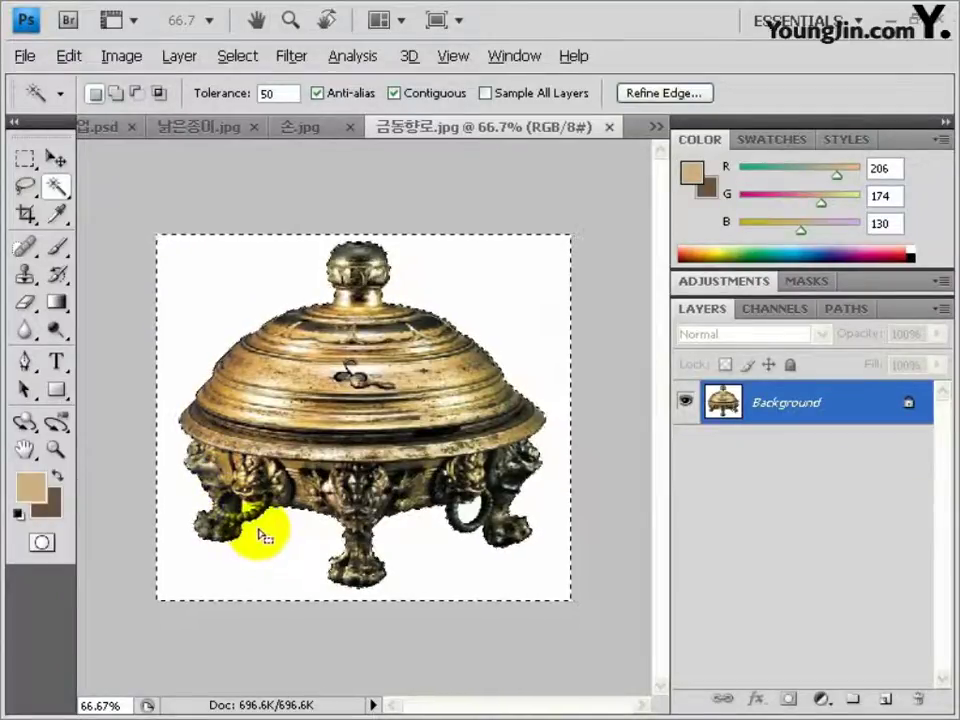
left_click(243, 498, "shift")
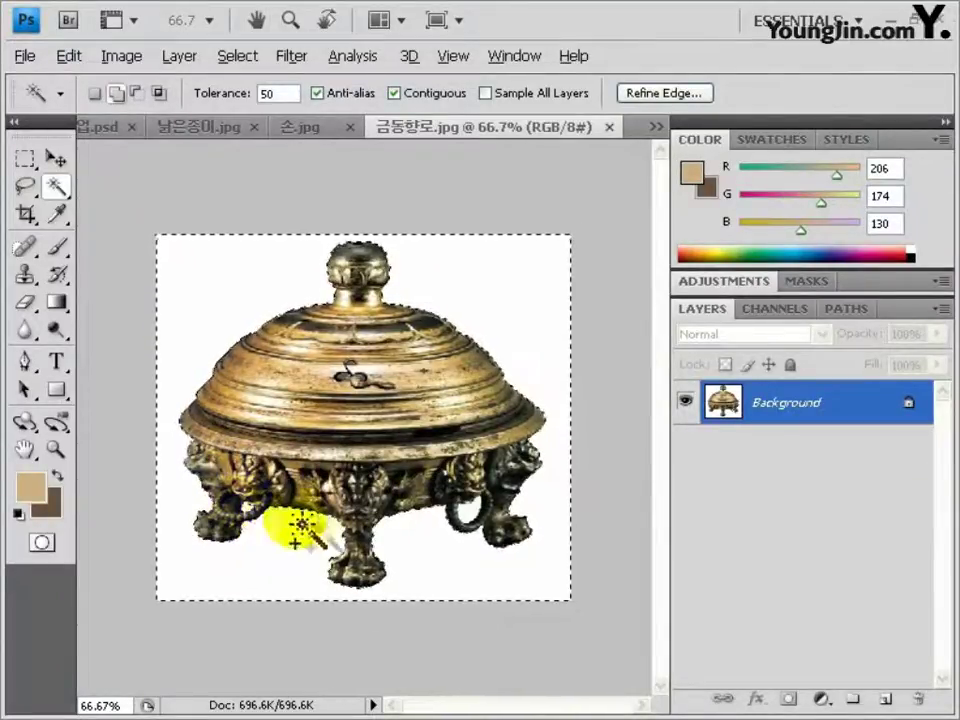
left_click(462, 515, "shift")
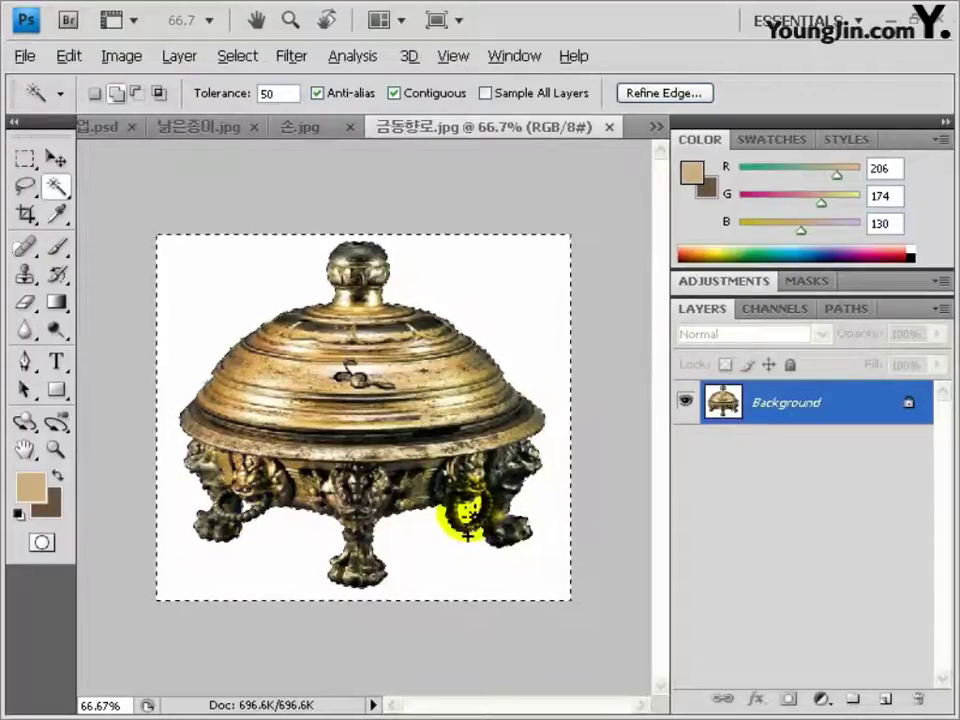
left_click(454, 494)
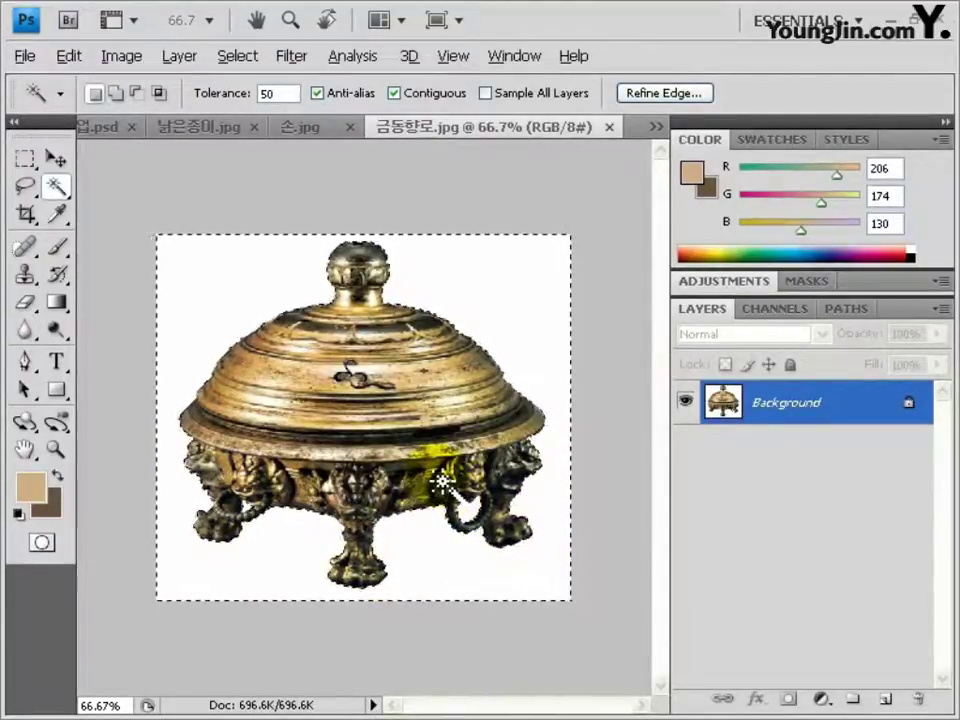
left_click(392, 478)
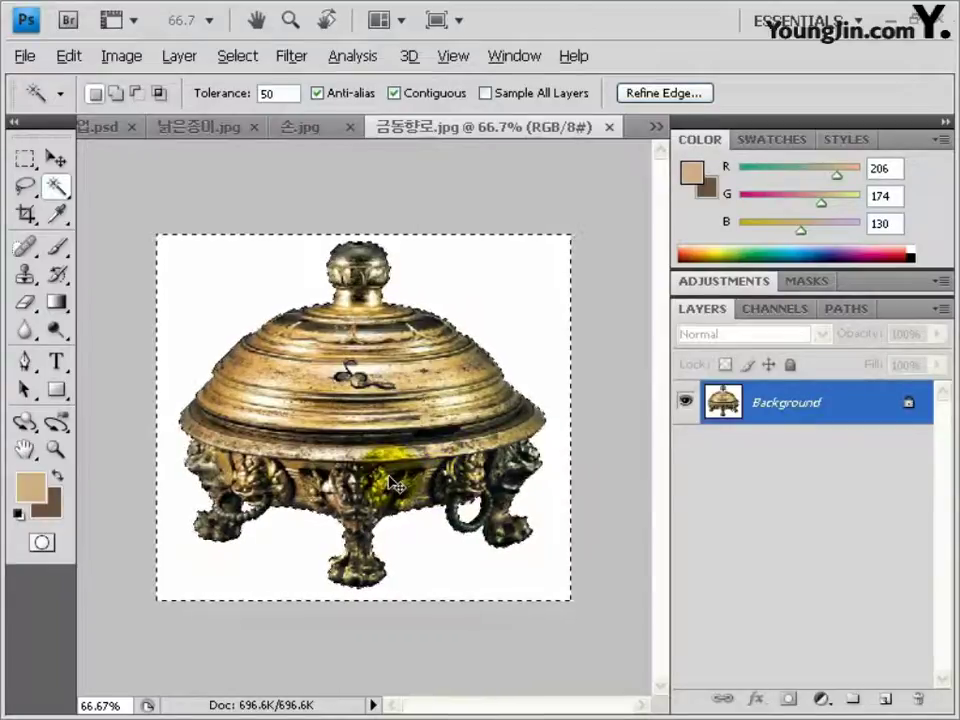
key("ctrl+shift+i")
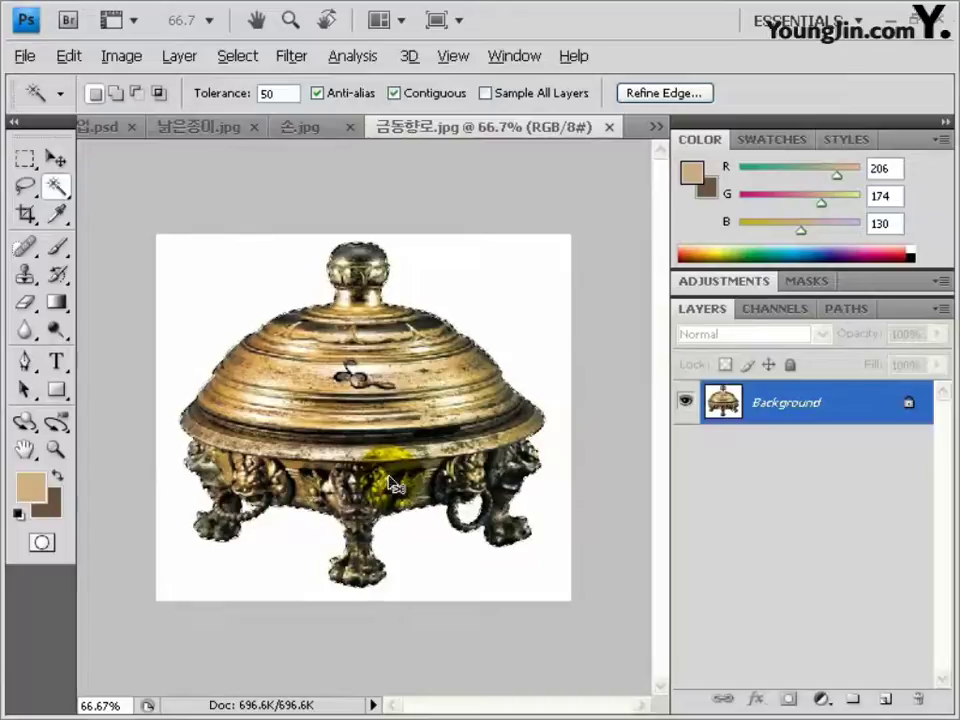
Step: Close 낡은종이.jpg and copy the selected burner into 포토샵작업.psd above the 손 layer
left_click(254, 127)
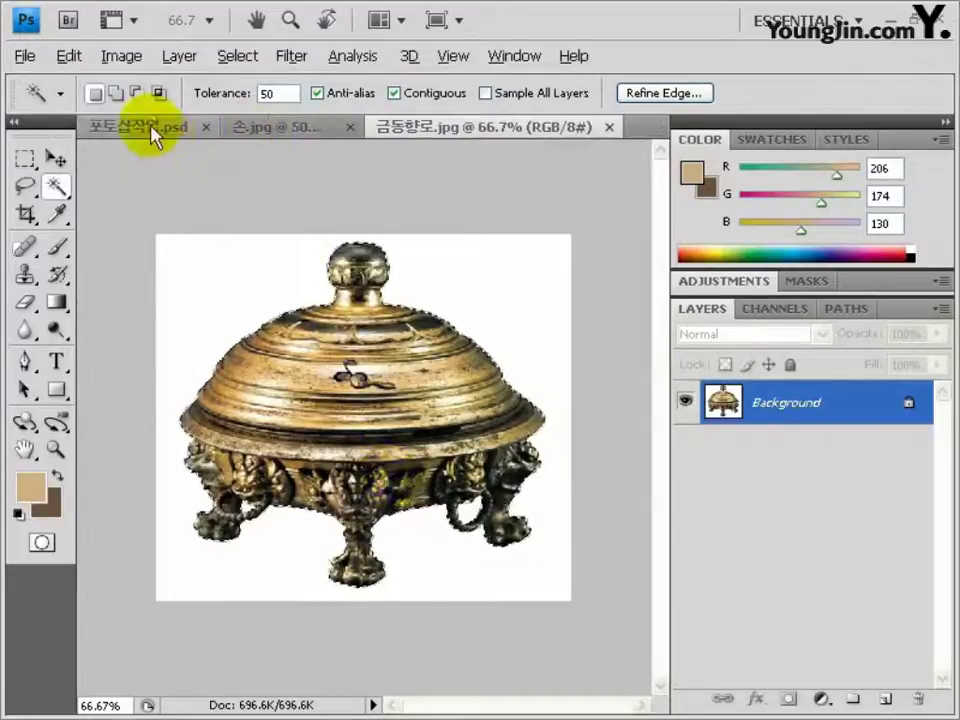
left_click(145, 126)
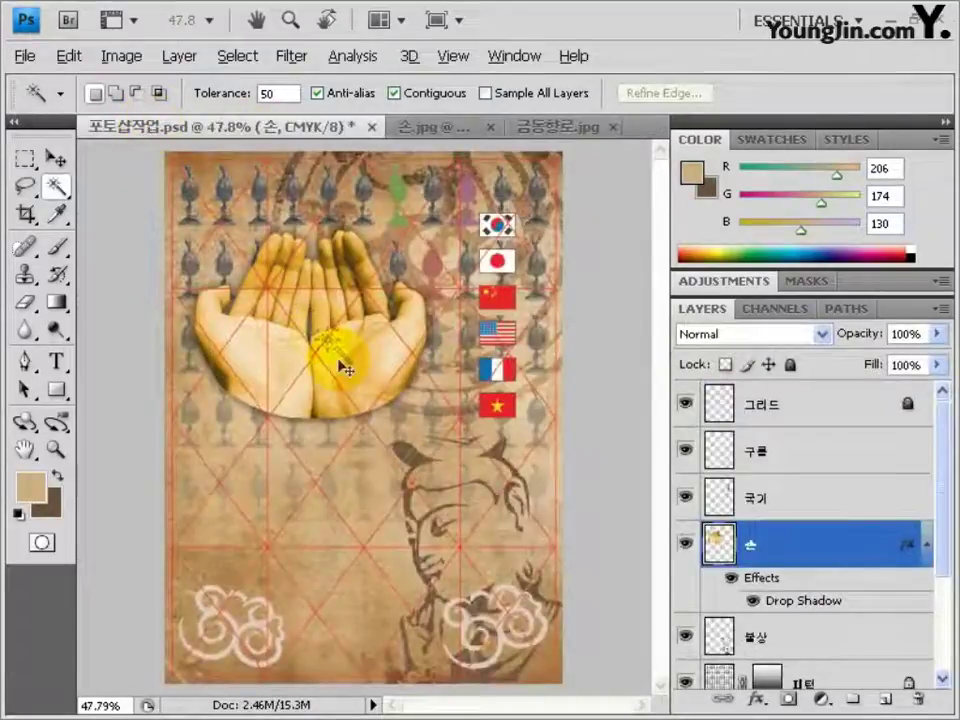
key("ctrl+v")
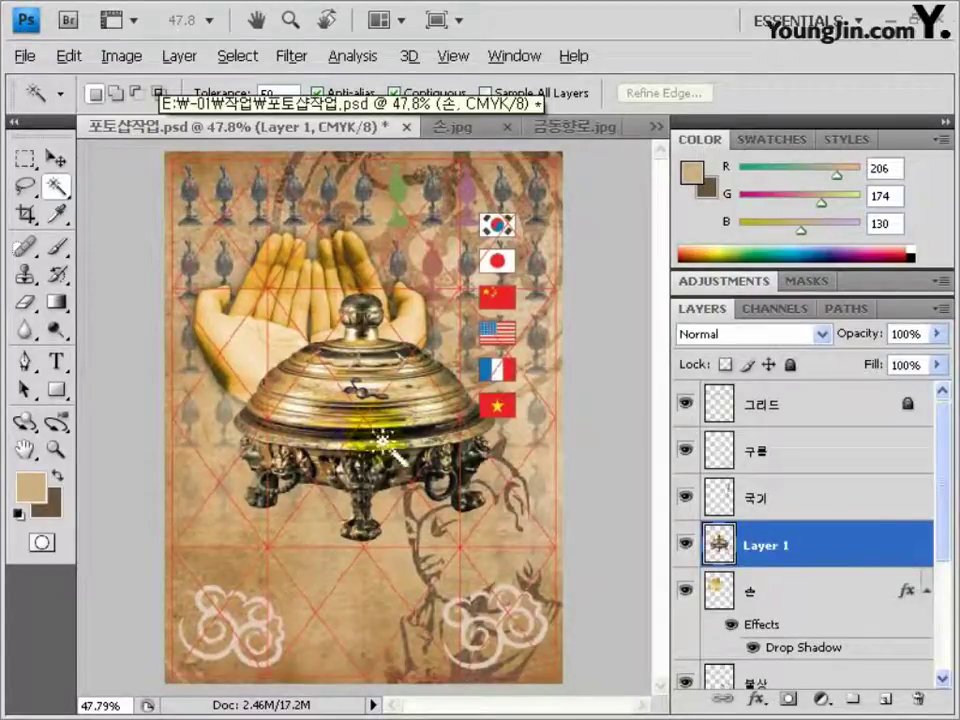
Step: Scale the pasted burner to about 57% and place it centred just below the cupped hands
key("ctrl+t")
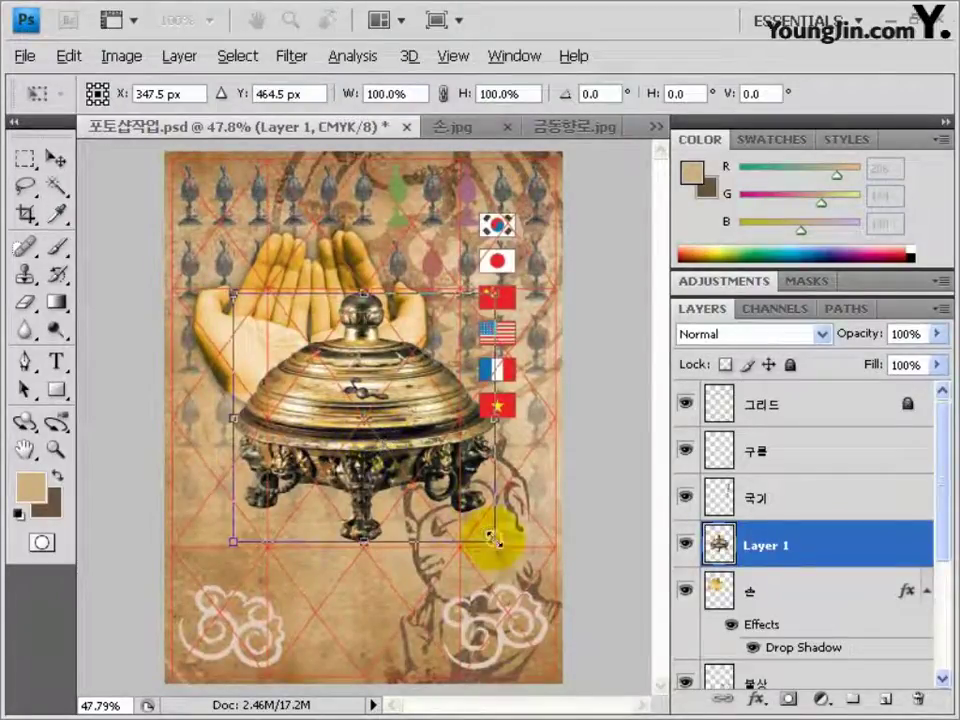
left_click_drag(493, 538, 371, 439)
left_click_drag(328, 409, 337, 488)
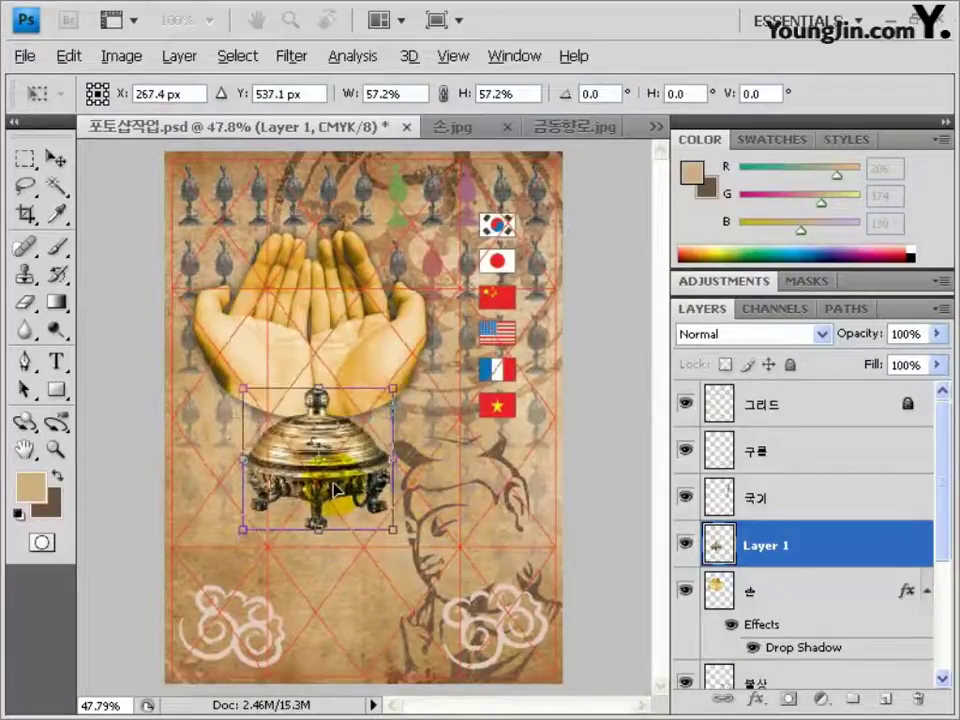
left_click_drag(243, 388, 242, 386)
key("Return")
key("w")
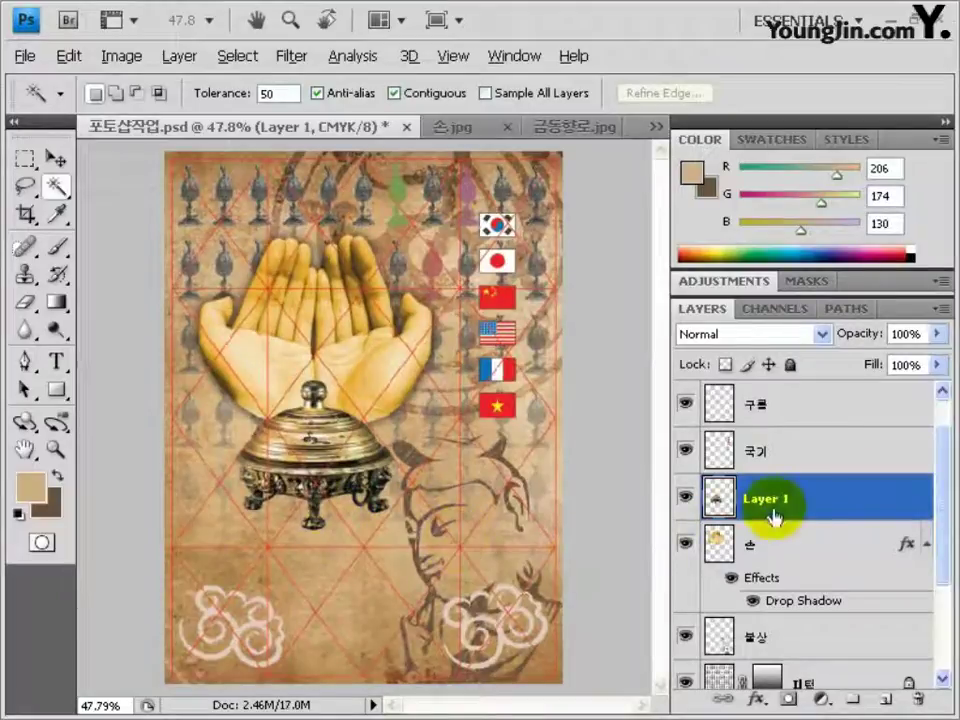
Step: Rename the burner layer 향로
double_click(776, 495)
type("향")
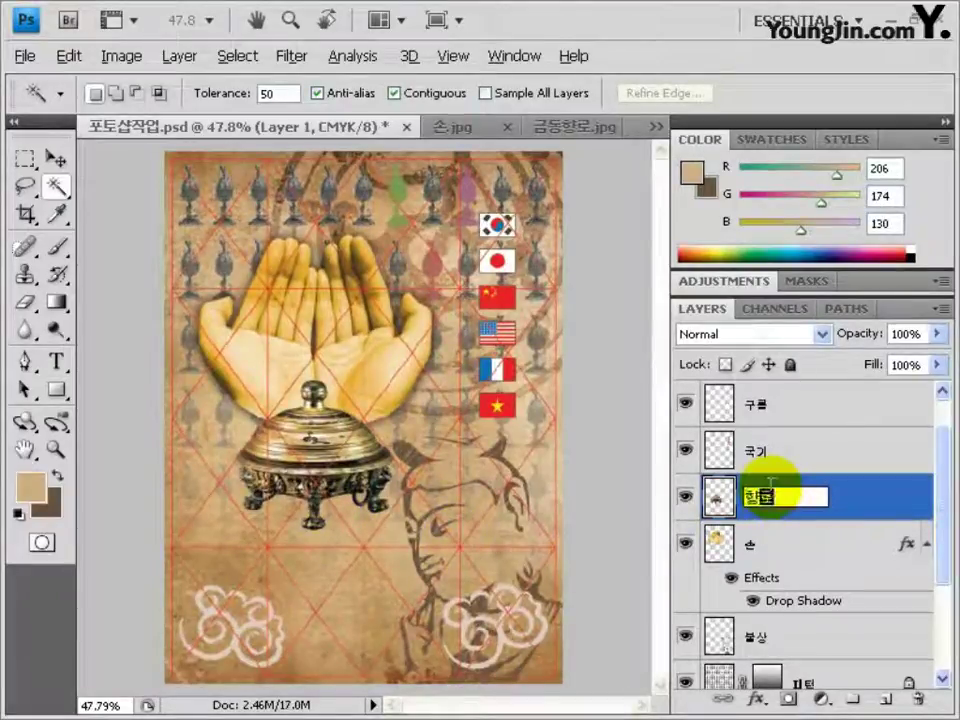
type("로")
key("Return")
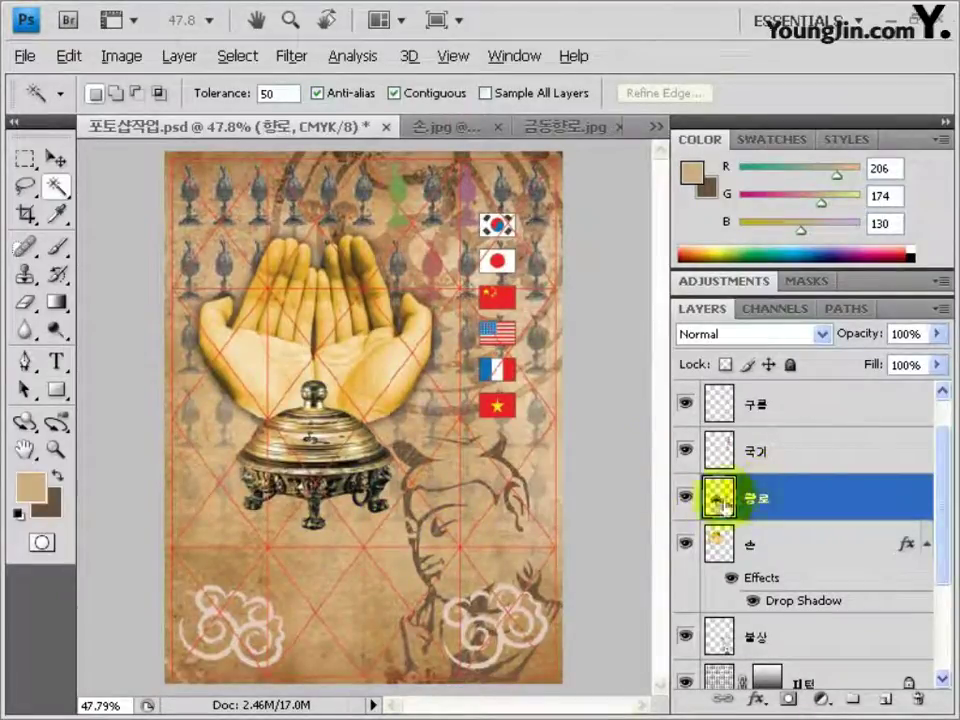
Step: Open 금관제장식.jpg and duplicate its Red channel
double_click(47, 607)
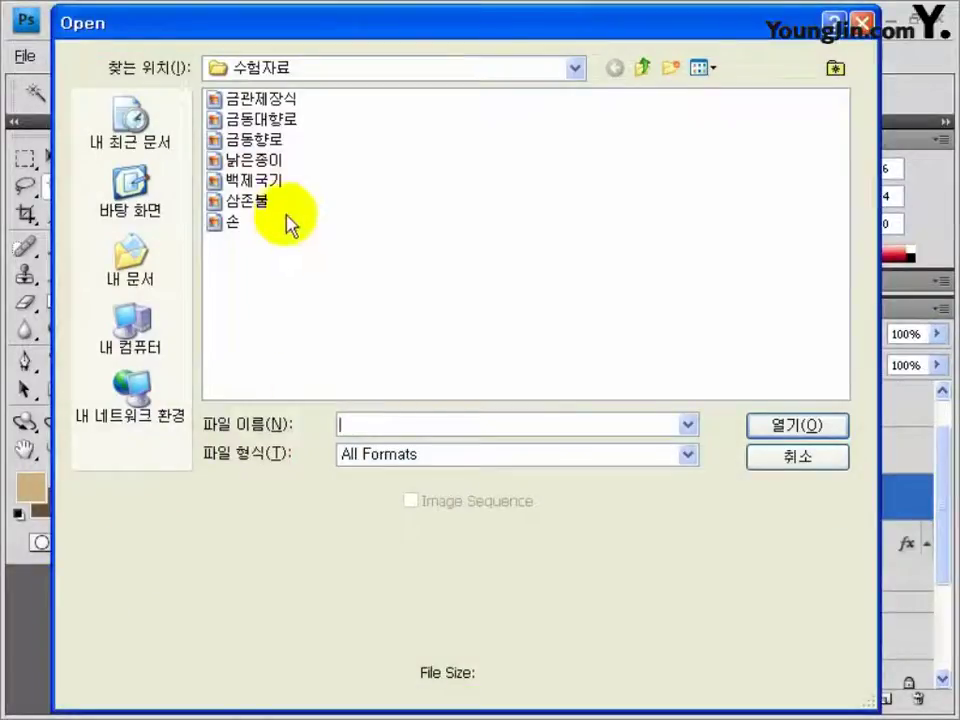
double_click(258, 99)
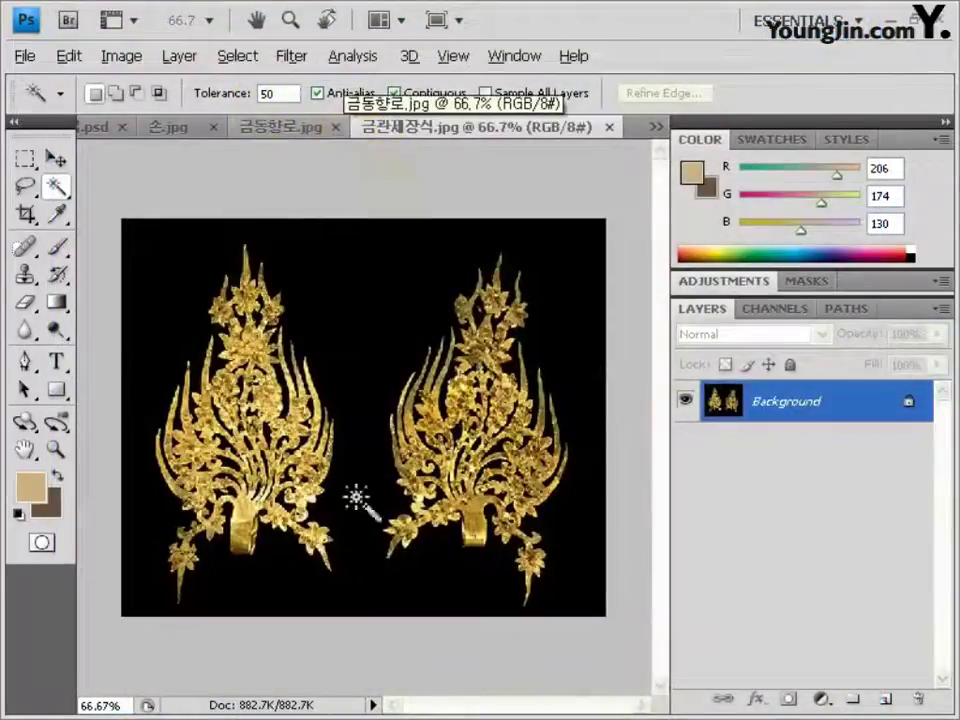
left_click(760, 309)
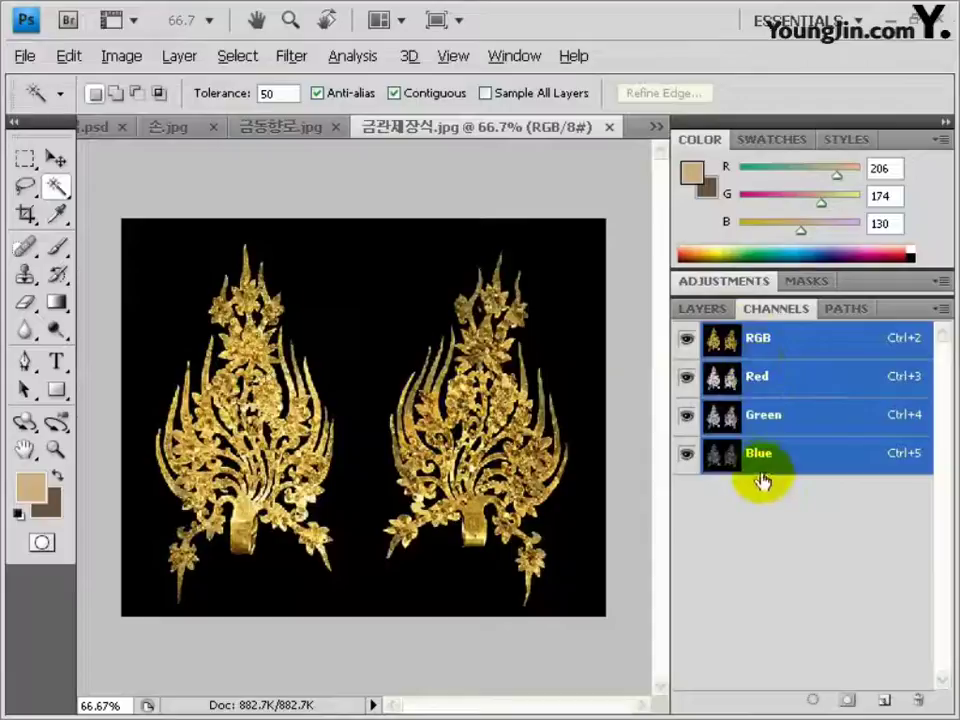
key("ctrl+3")
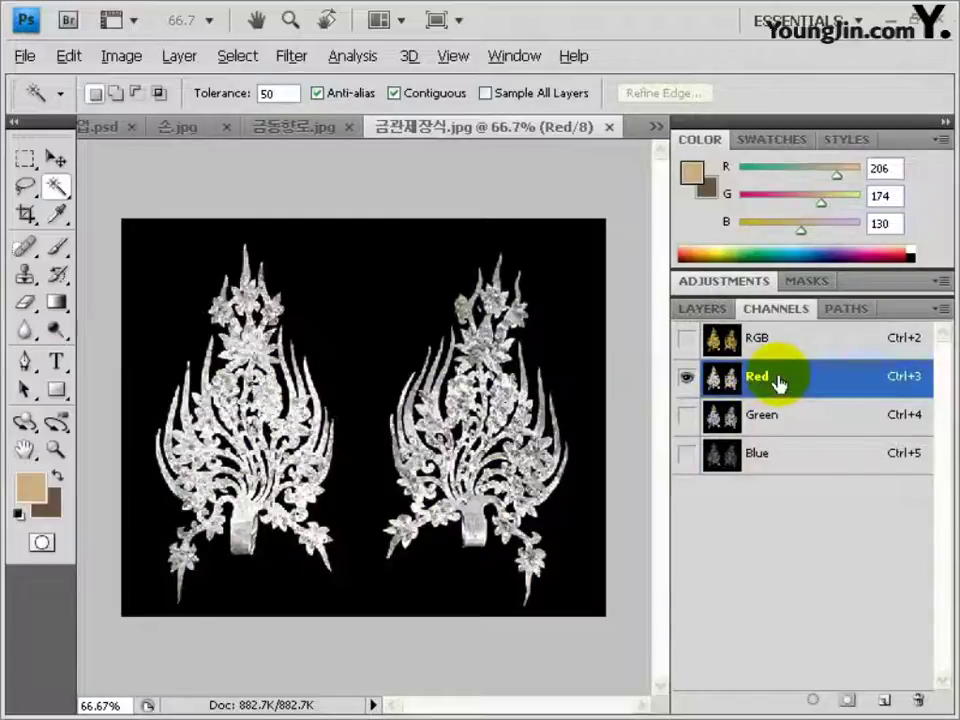
left_click_drag(778, 382, 886, 702)
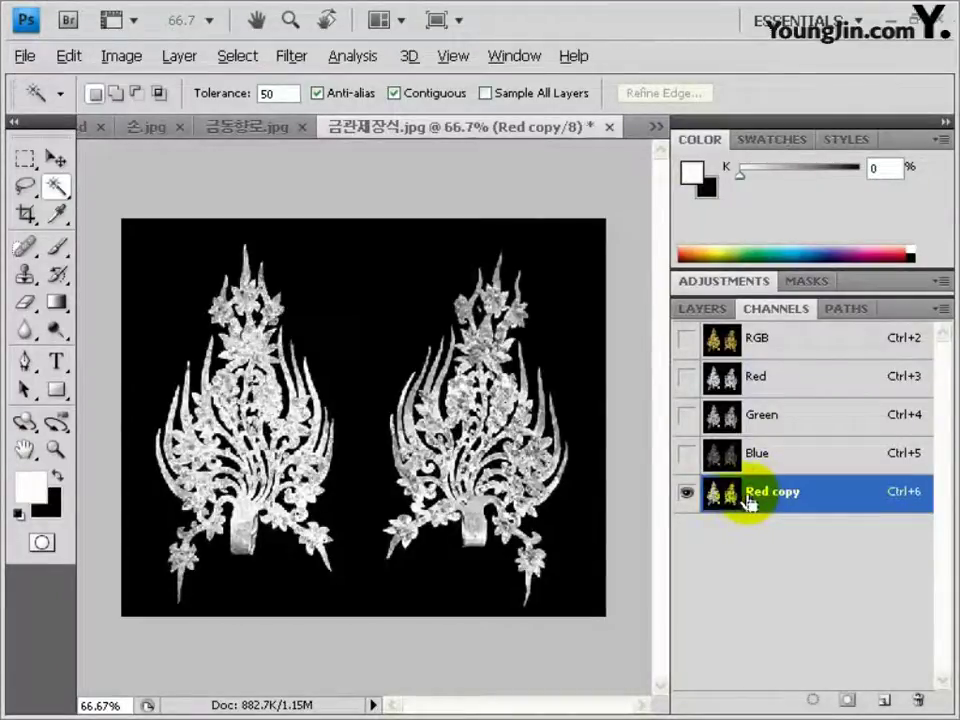
Step: Whiten the ornaments in the Red copy channel with Levels, setting the white input level to 110
key("ctrl+l")
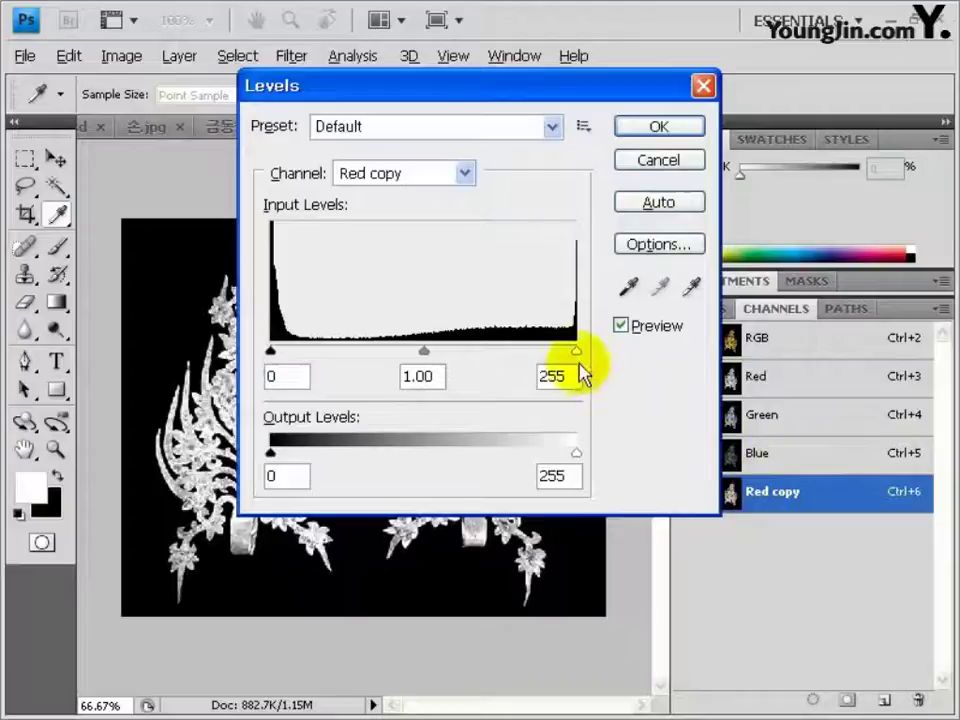
left_click_drag(576, 351, 481, 352)
type("1")
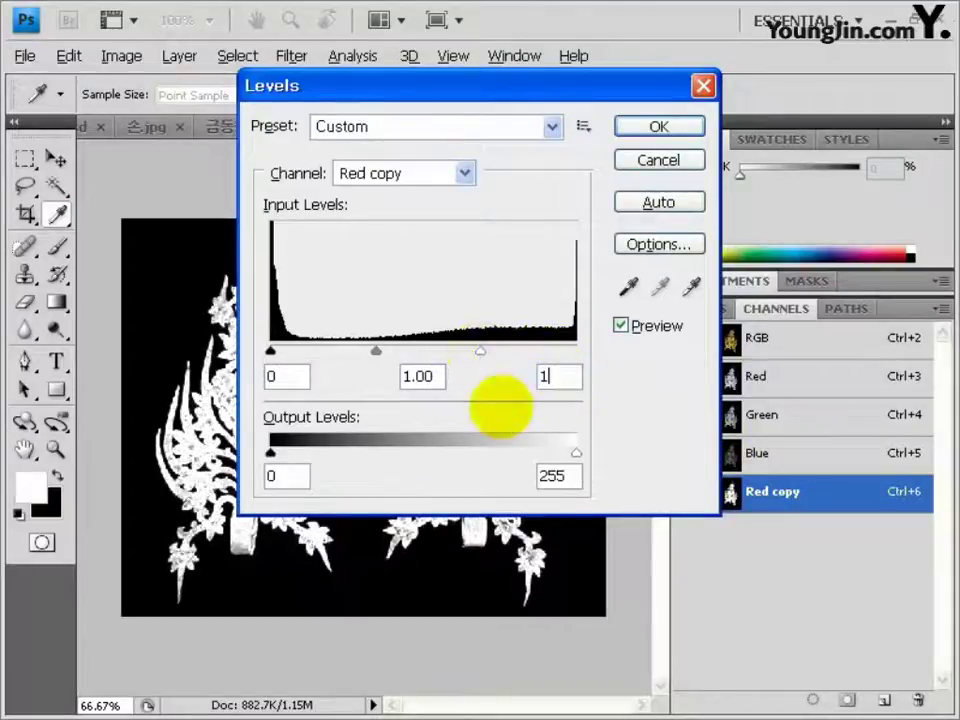
type("10")
key("Return")
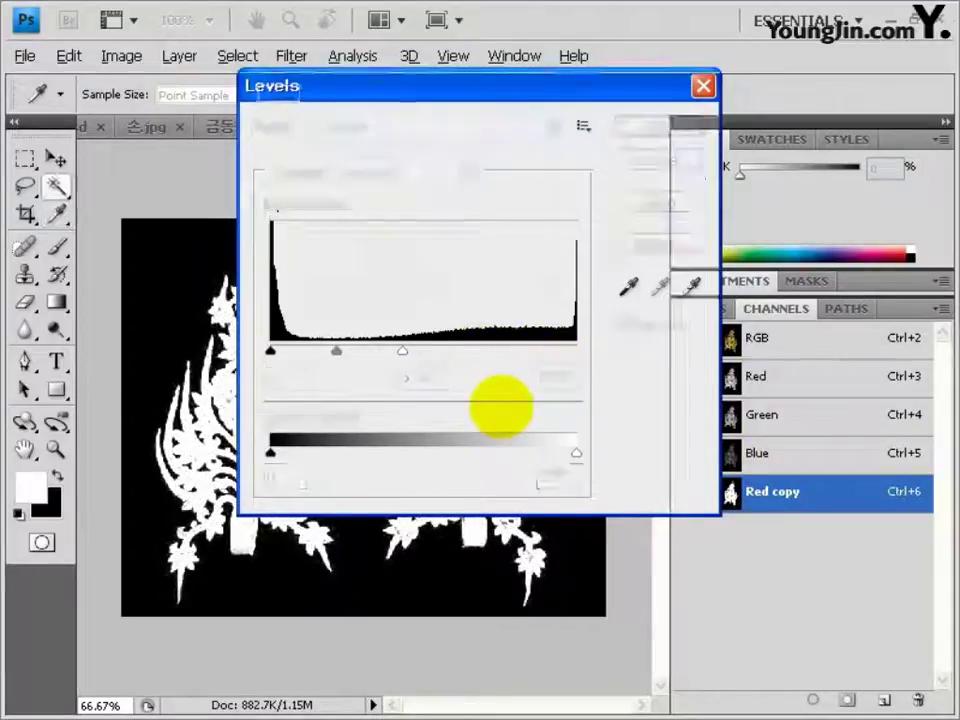
Step: Load the Red copy channel as a selection and return to the RGB composite channel
key("w")
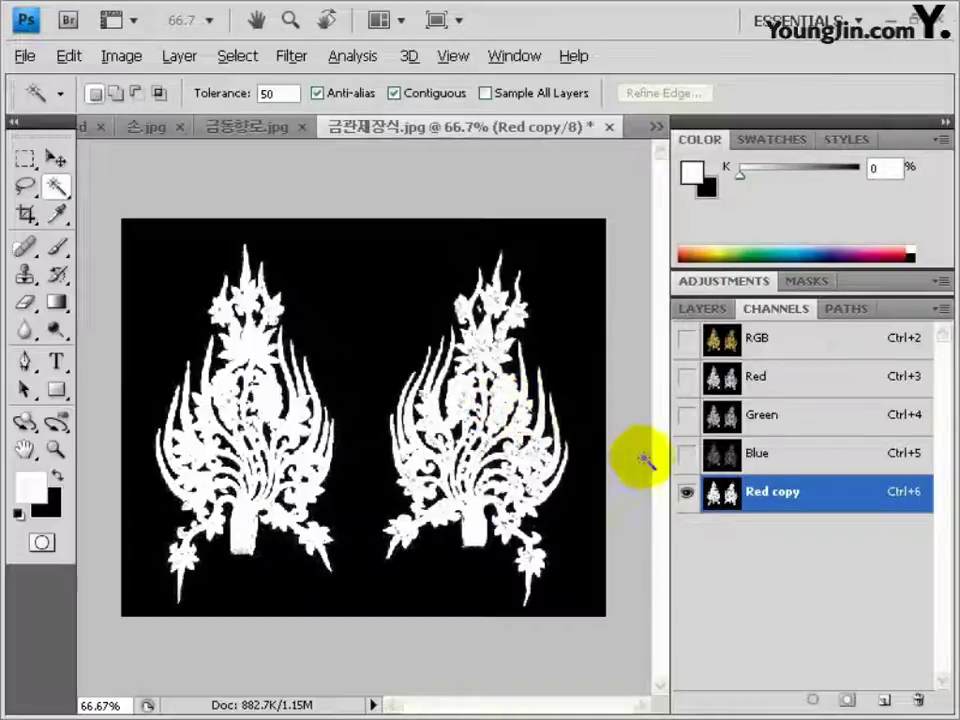
left_click(722, 504, "ctrl")
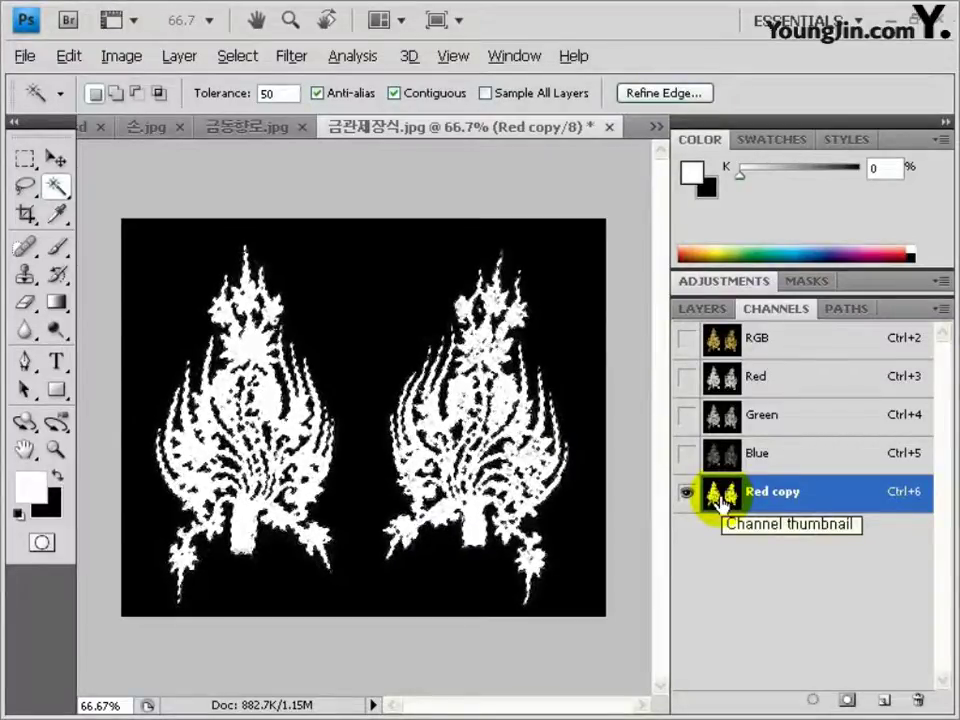
key("ctrl+2")
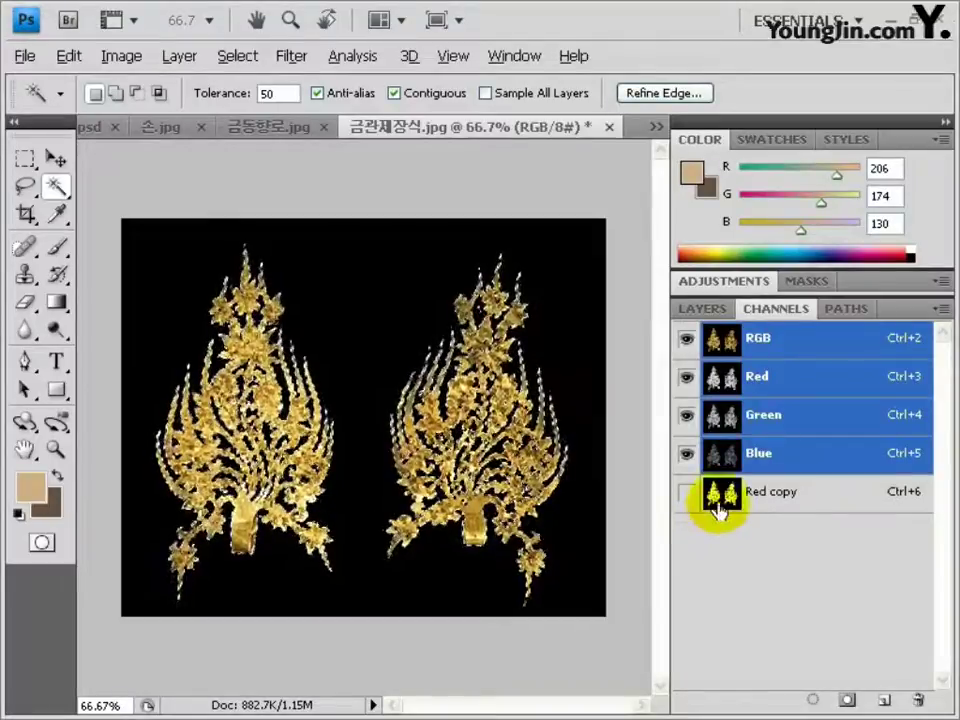
Step: Copy the selected gold ornaments into 포토샵작업.psd and move them down over the lower half of the burner
left_click(323, 127)
left_click(146, 128)
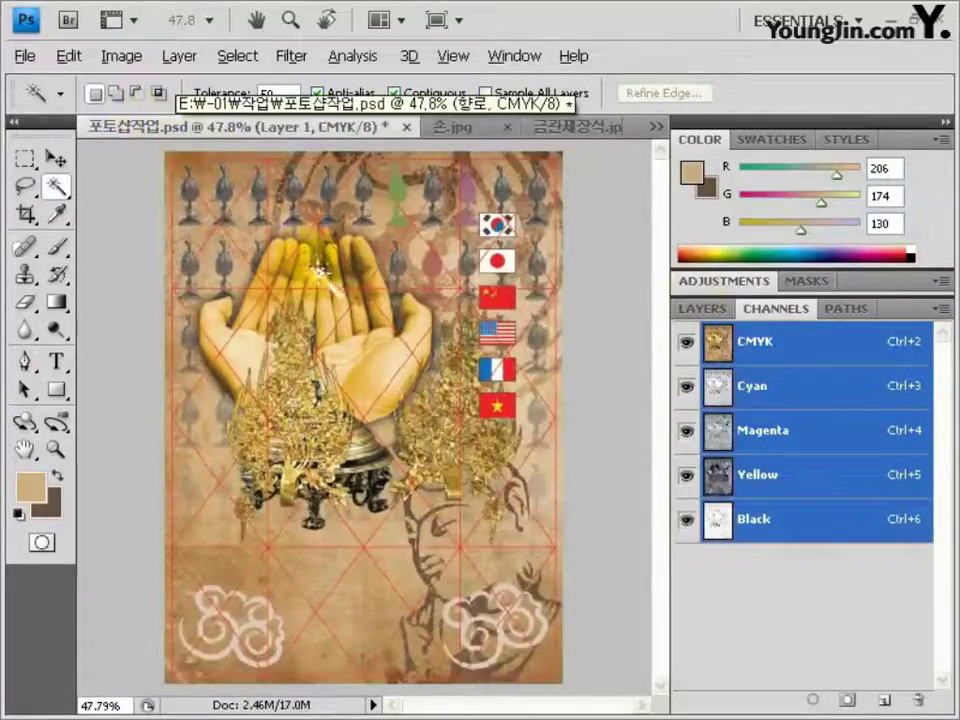
left_click(57, 160)
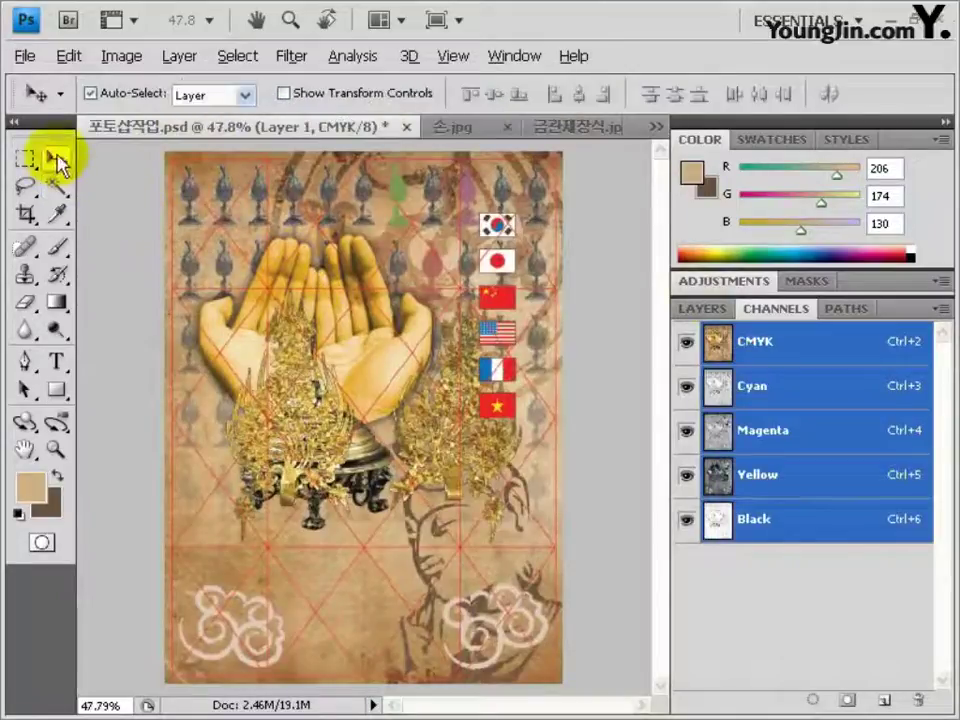
left_click_drag(316, 430, 302, 530)
Step: Rename the new ornament layer 장식
left_click(715, 309)
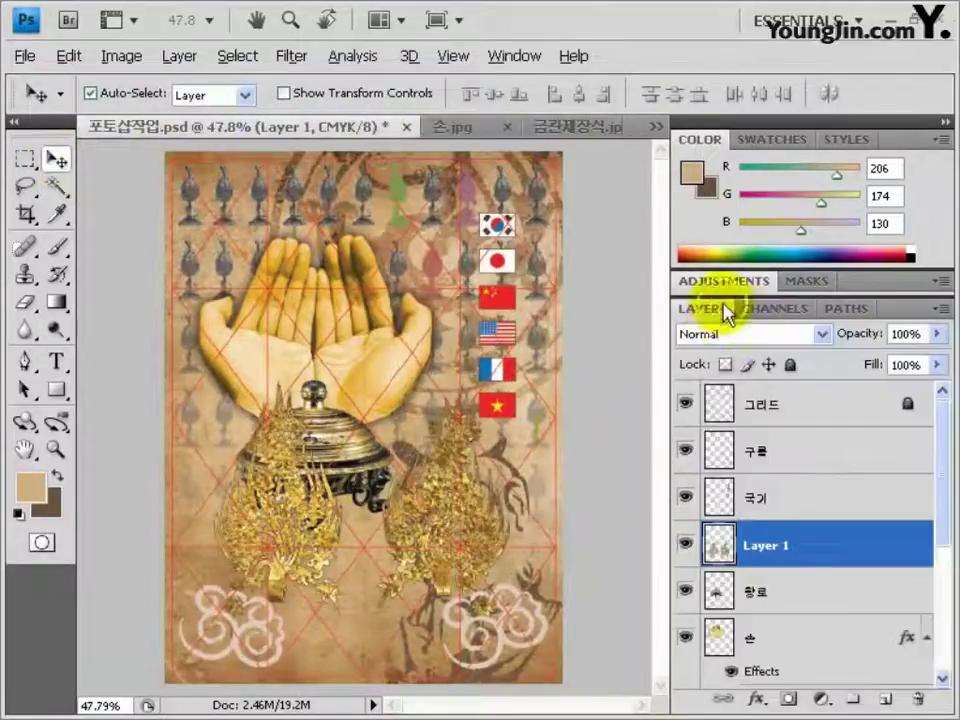
double_click(765, 545)
type("장")
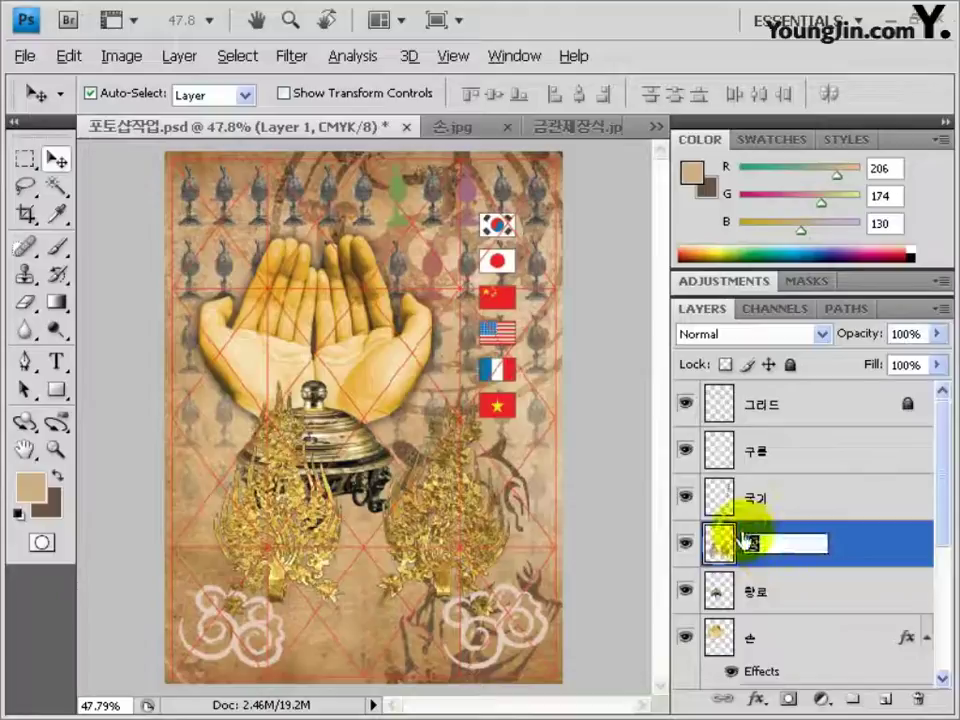
type("식")
key("Return")
Step: Select the left ornament with a rectangular marquee and skew it horizontally so its top leans far to the right
left_click(25, 158)
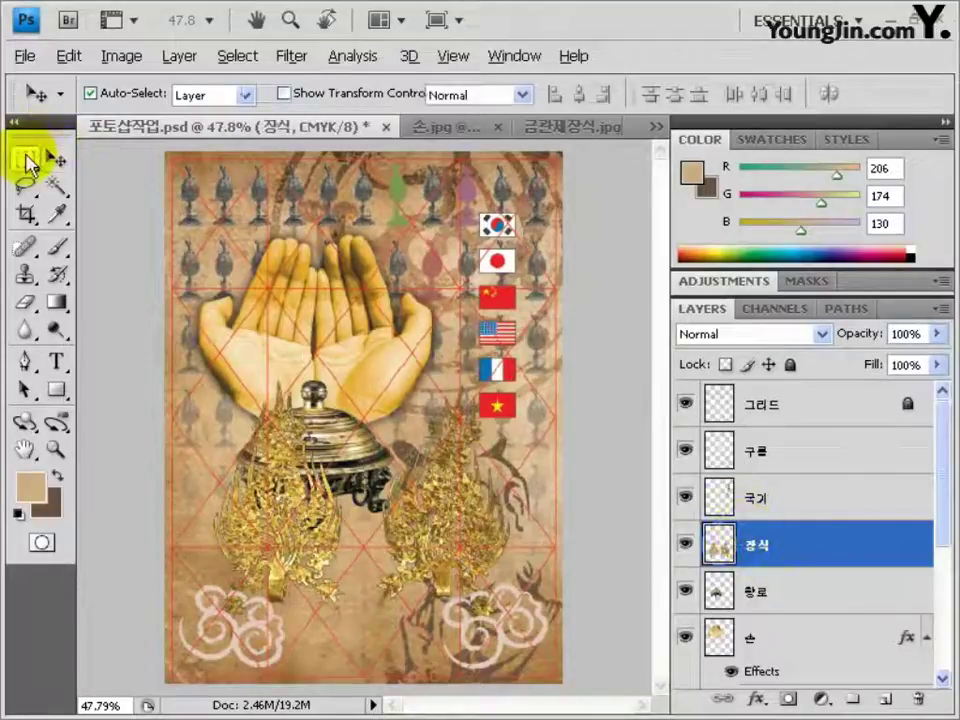
left_click_drag(192, 355, 300, 450)
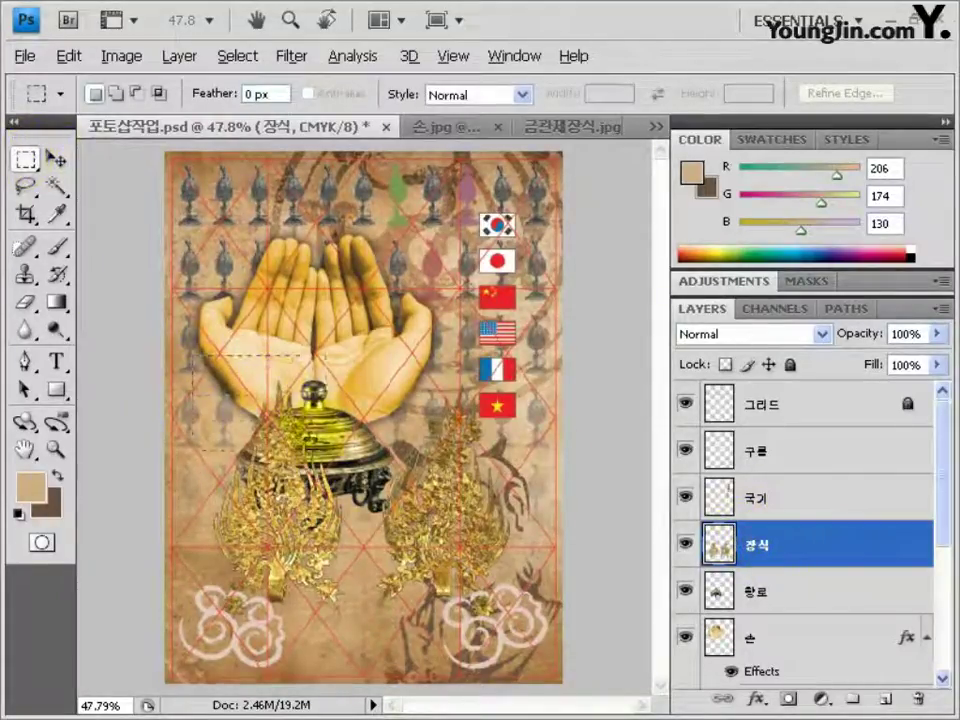
left_click_drag(355, 634, 353, 631)
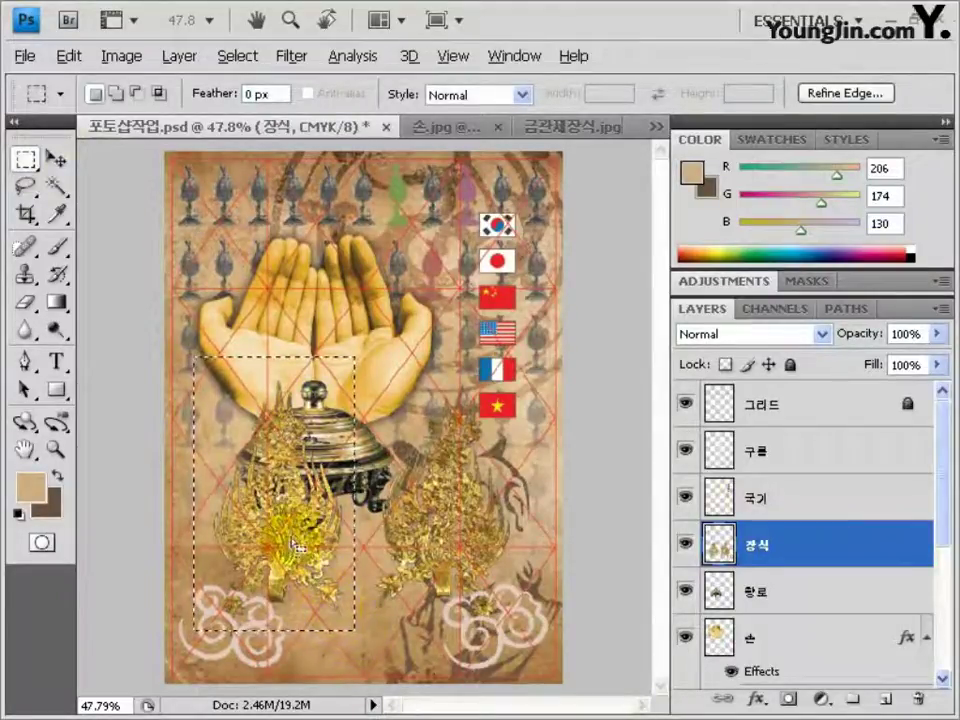
key("ctrl+t")
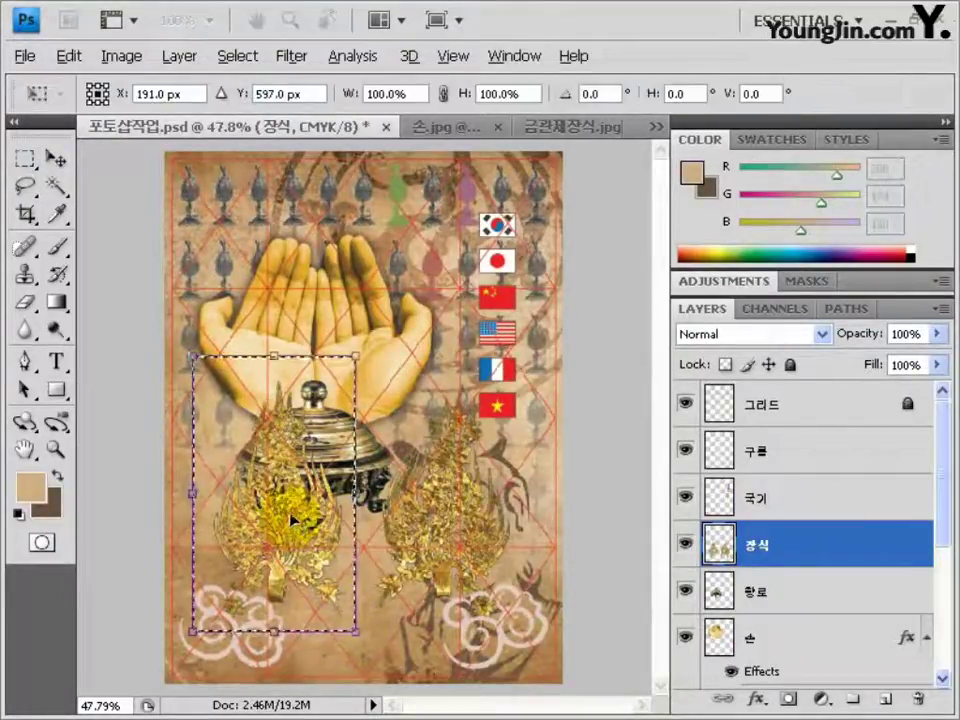
right_click(284, 497)
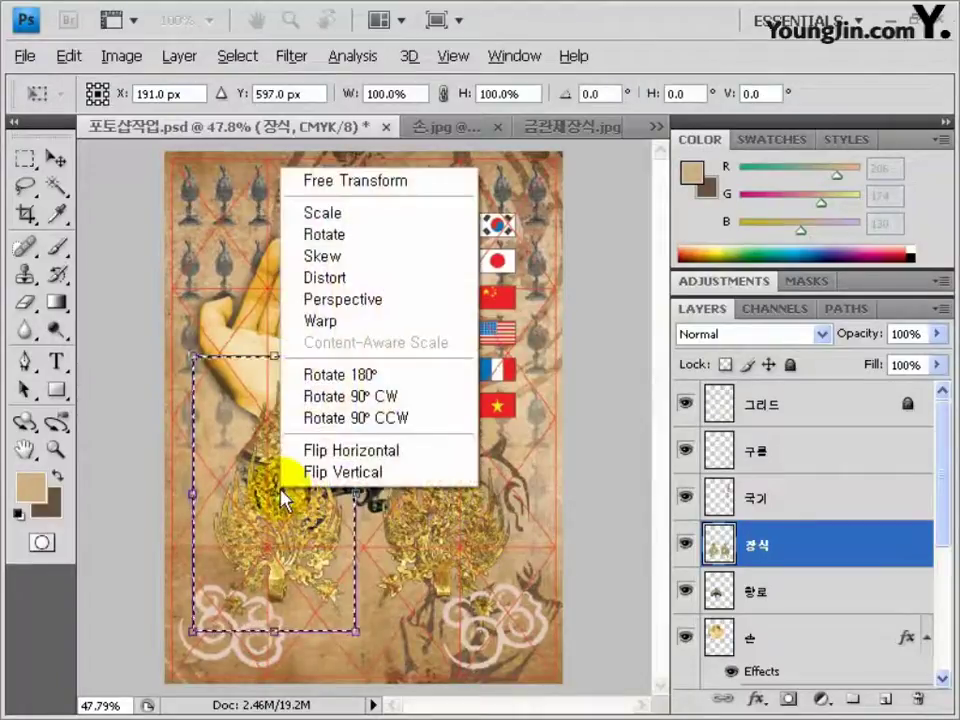
left_click(330, 260)
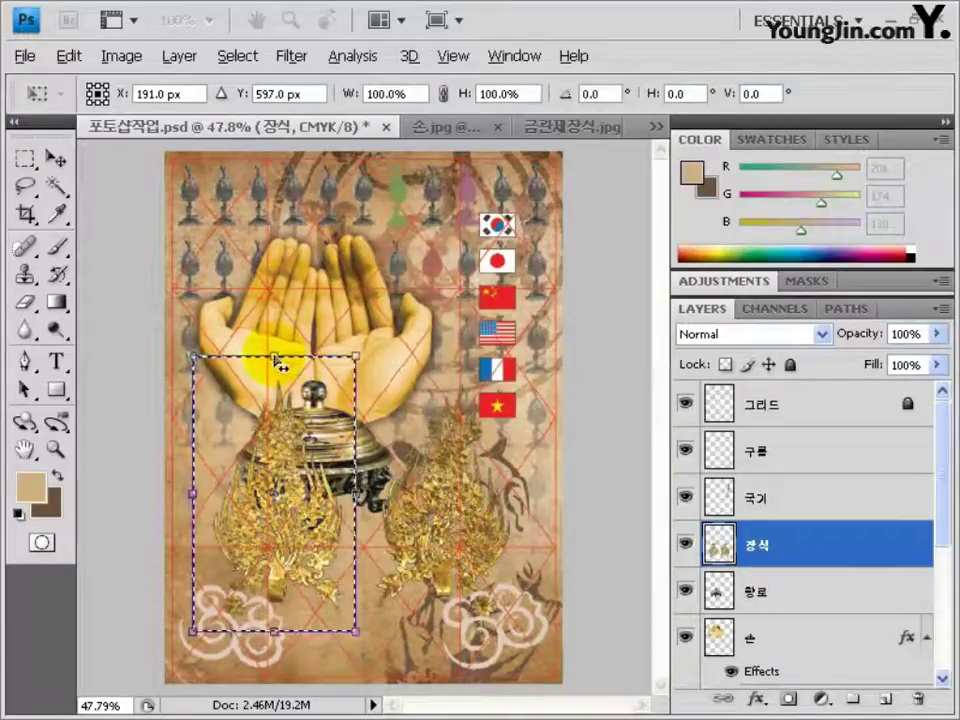
left_click_drag(279, 368, 446, 368)
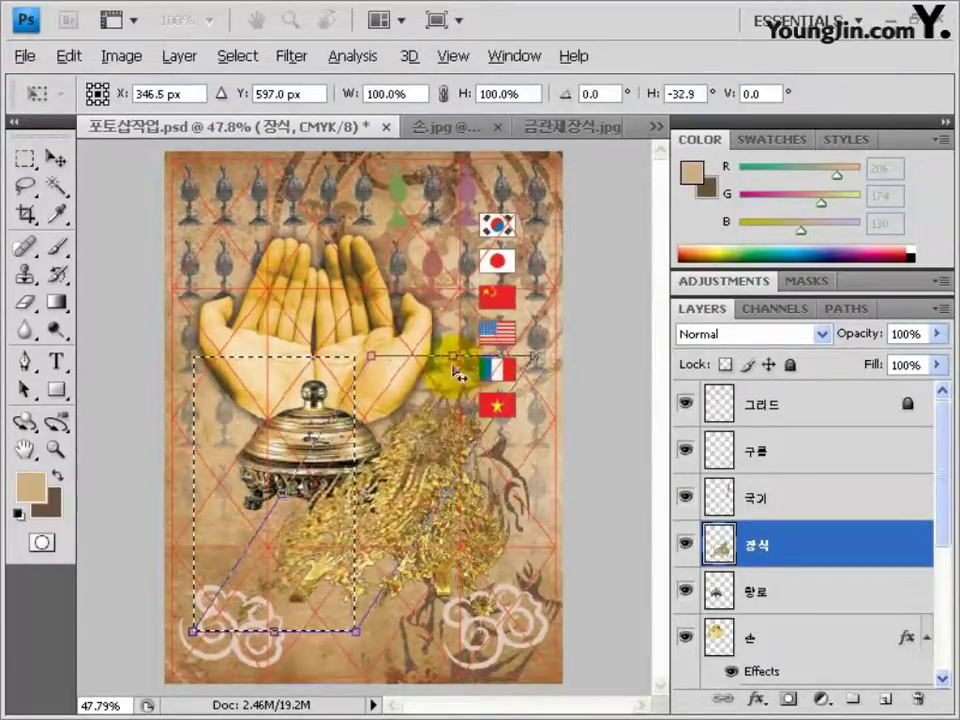
key("Return")
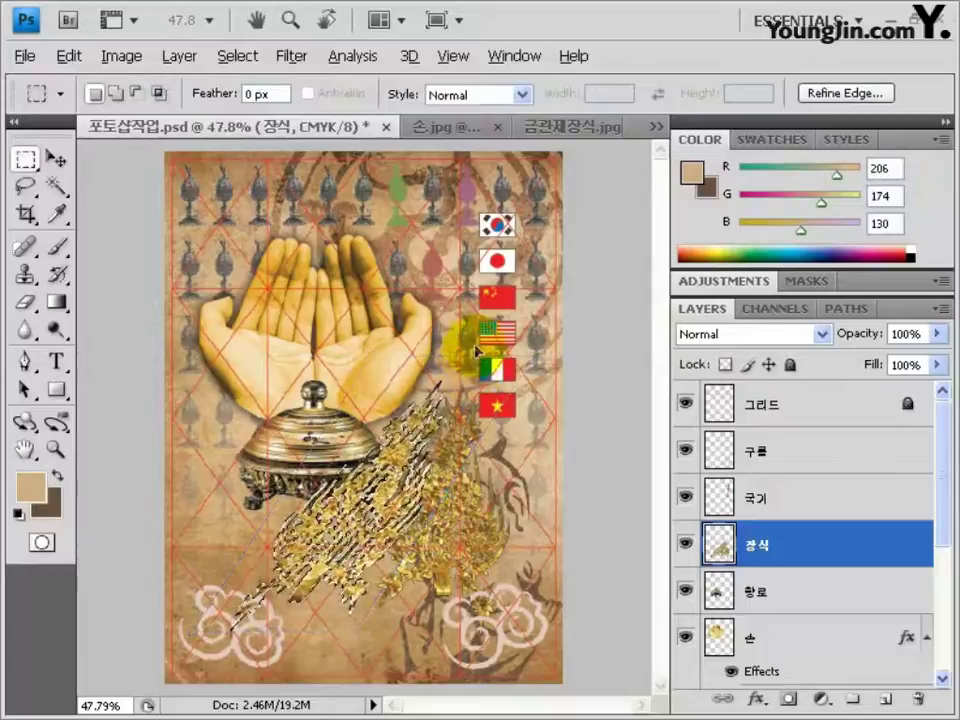
Step: Scale the skewed ornament proportionally to about 19% and place it on the left side of the burner's lid
key("ctrl+t")
left_click_drag(446, 378, 317, 528)
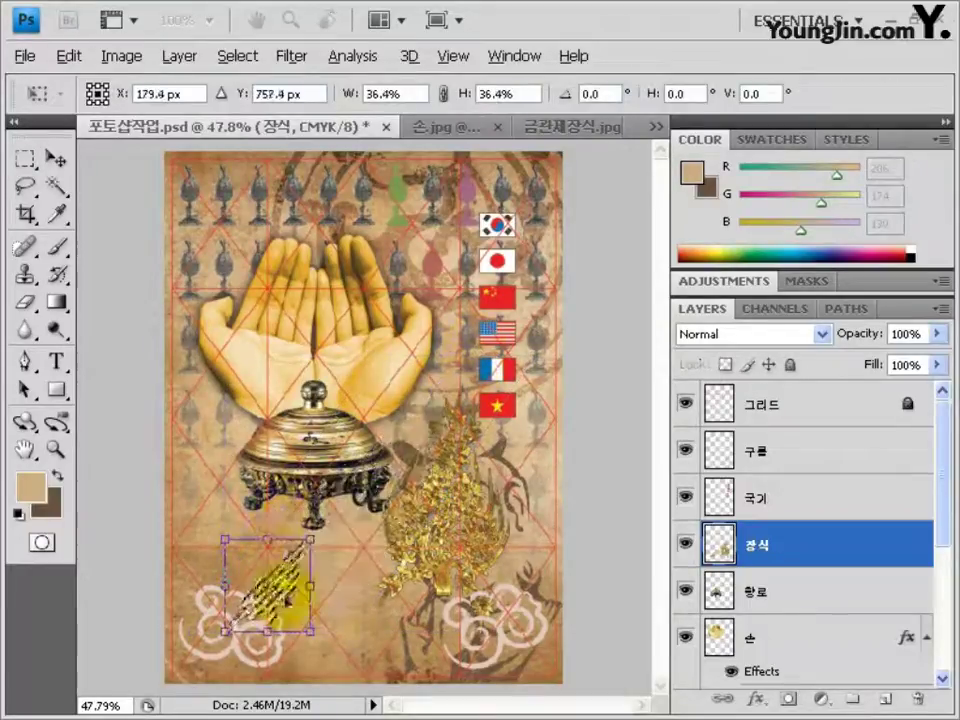
left_click_drag(282, 564, 287, 445)
left_click_drag(314, 489, 297, 457)
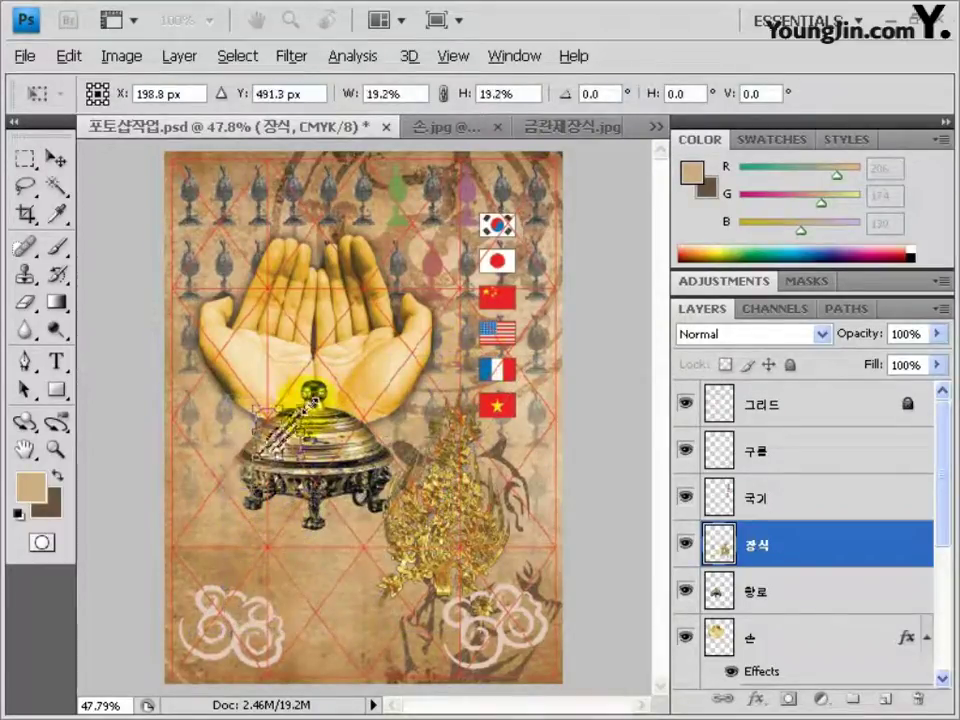
key("Return")
key("m")
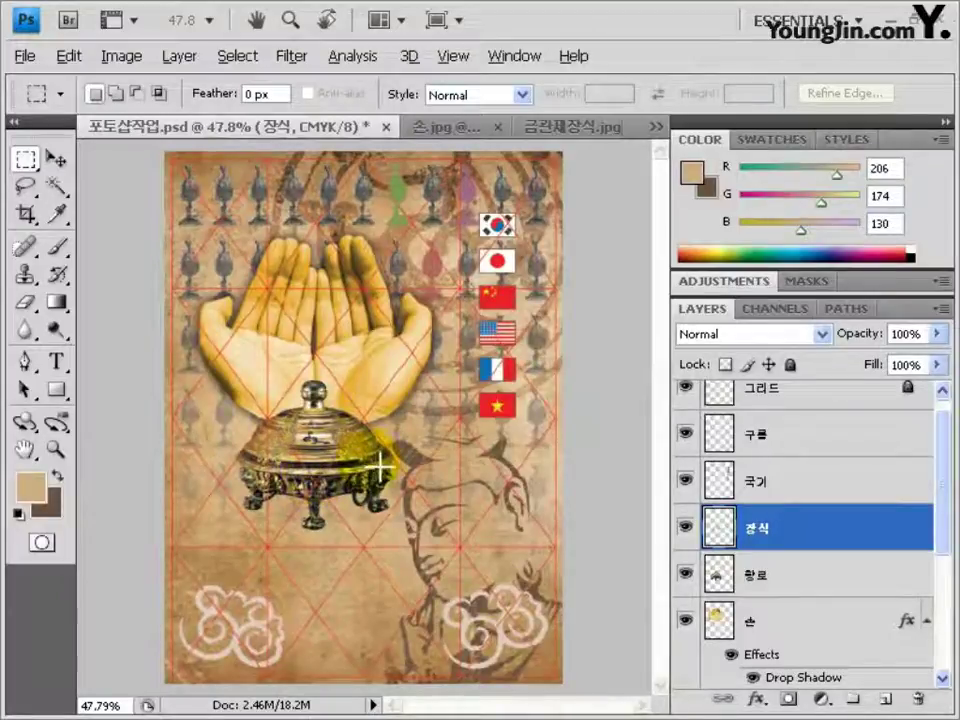
Step: Give the 장식 layer a Chisel Hard Inner Bevel with 600% depth and 2 px size, and set its fill to 0%
double_click(790, 540)
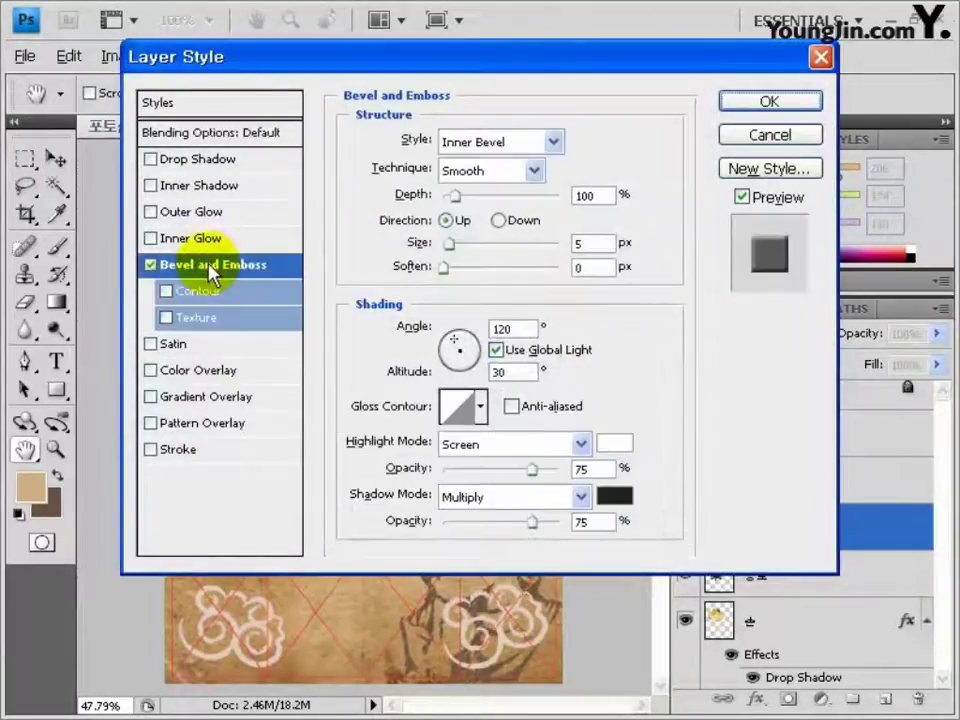
left_click(460, 172)
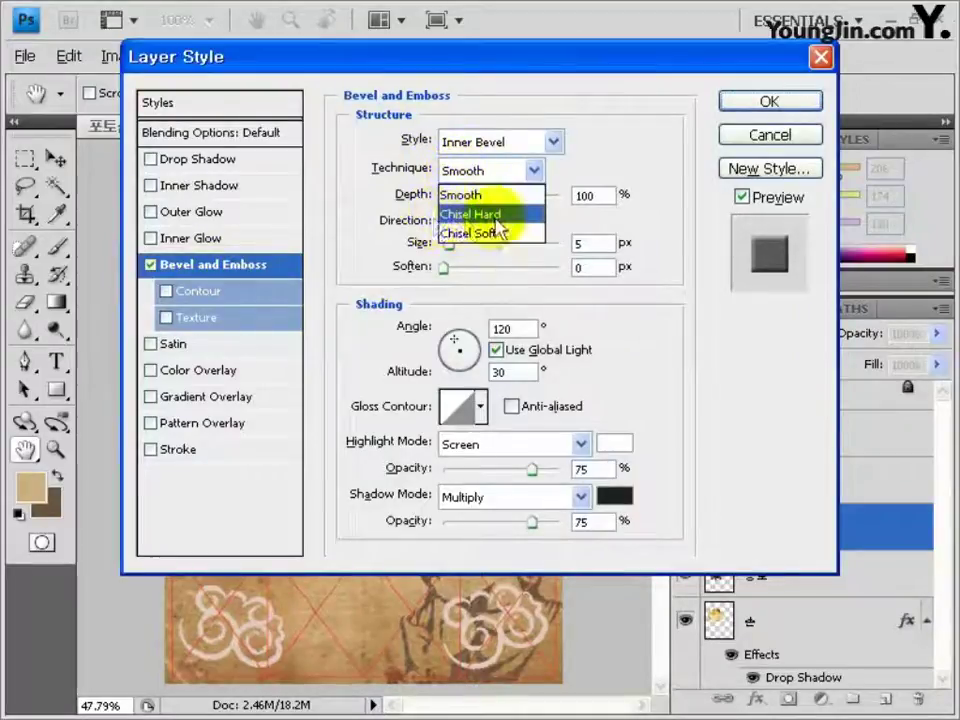
left_click(480, 216)
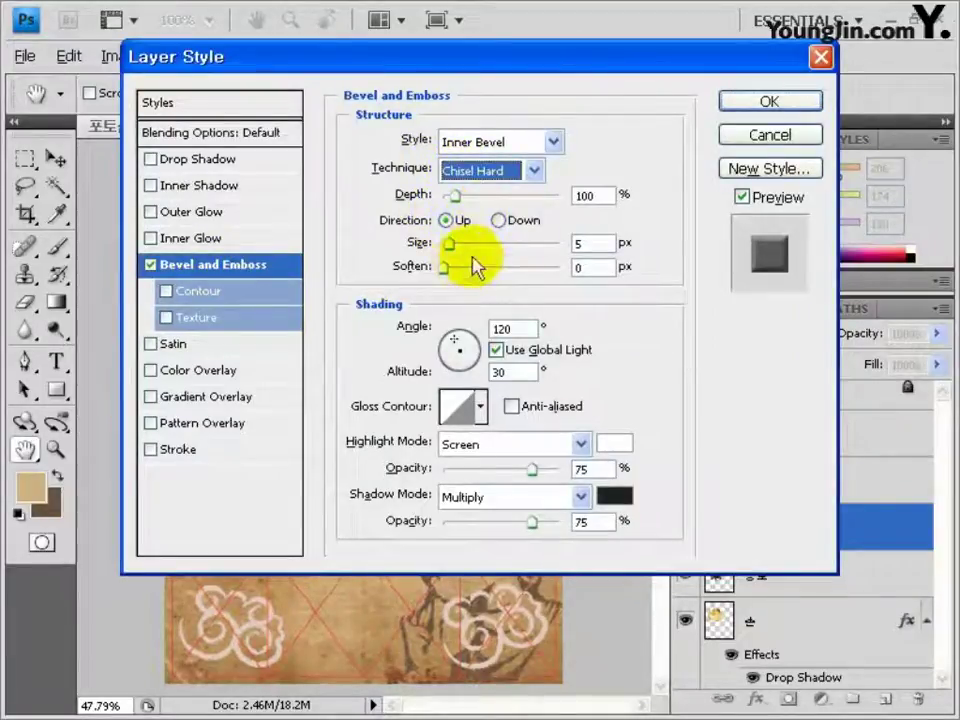
double_click(583, 195)
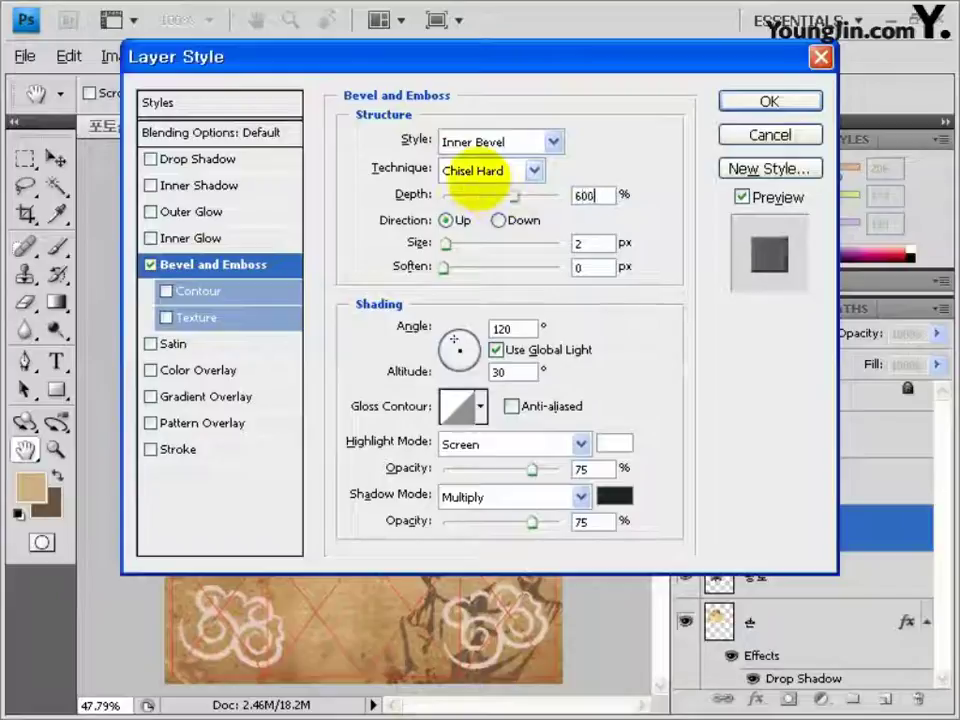
type("600")
left_click(767, 102)
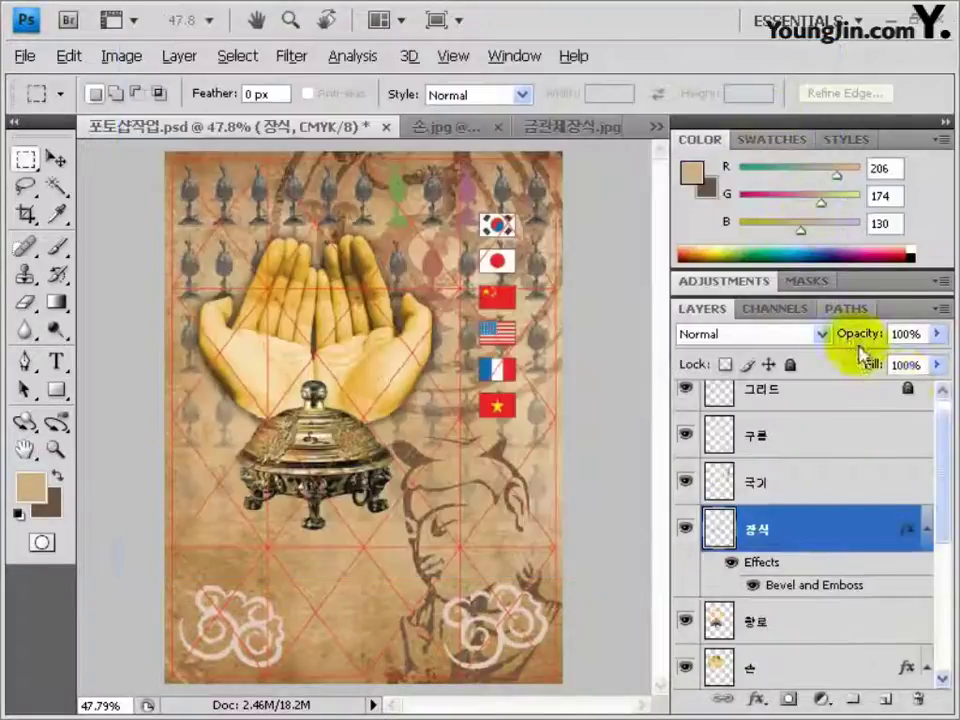
left_click(906, 364)
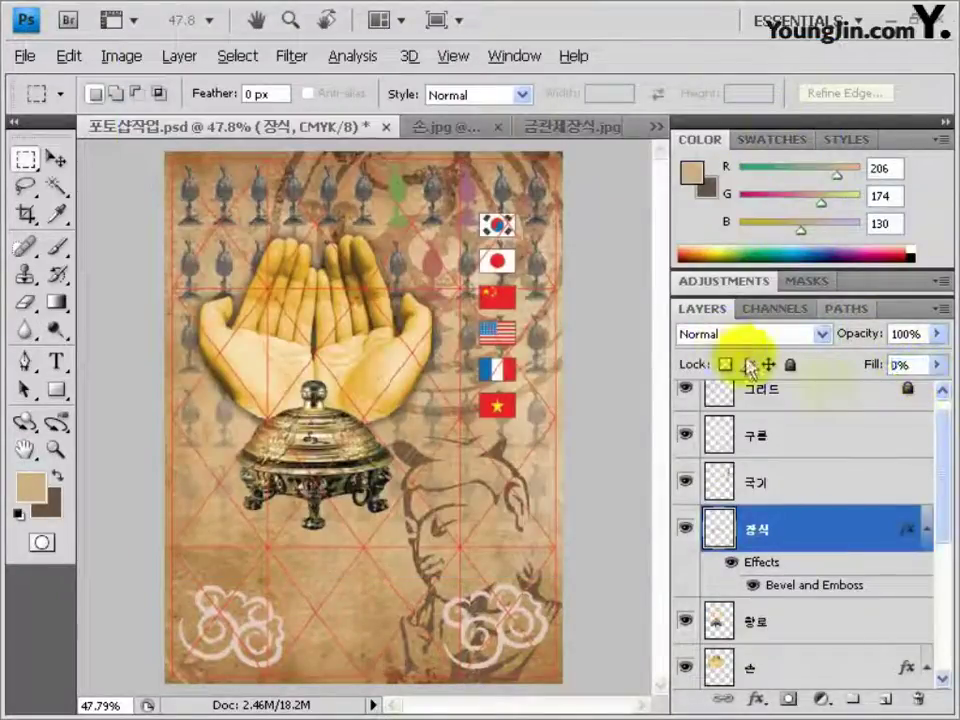
Step: Add a Drop Shadow to the 향로 layer with a distance of 10 px and a size of 10 px
double_click(808, 628)
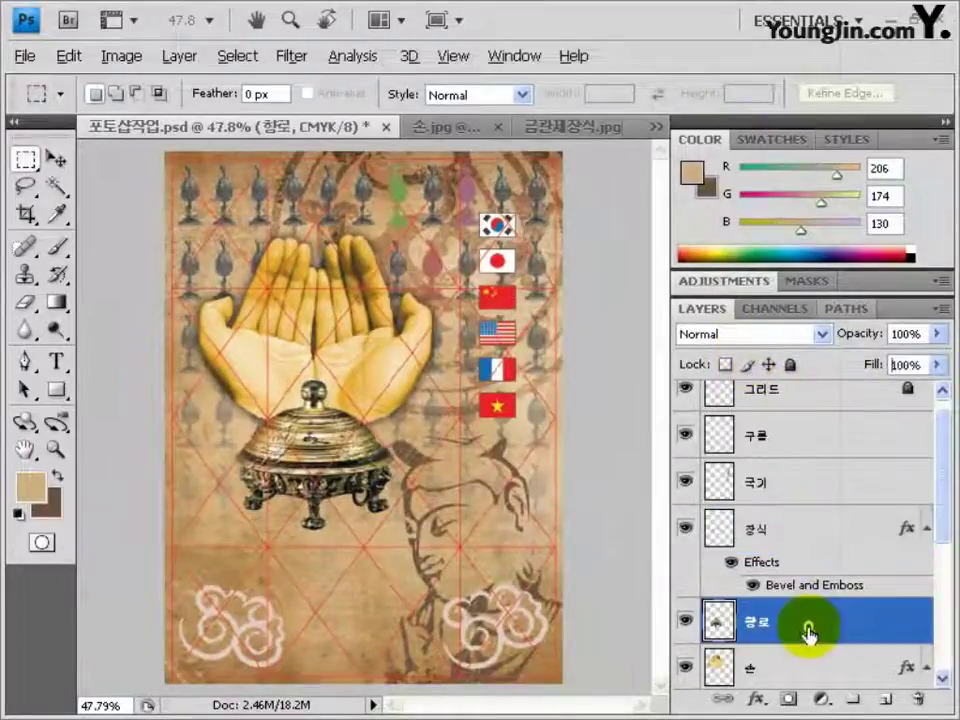
left_click(240, 160)
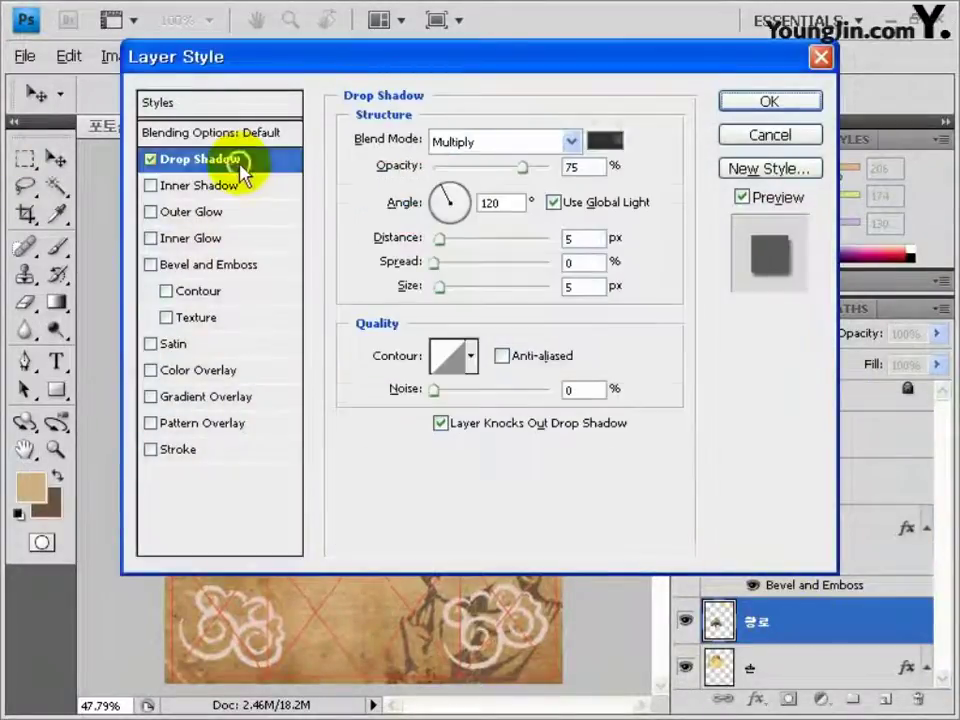
double_click(574, 238)
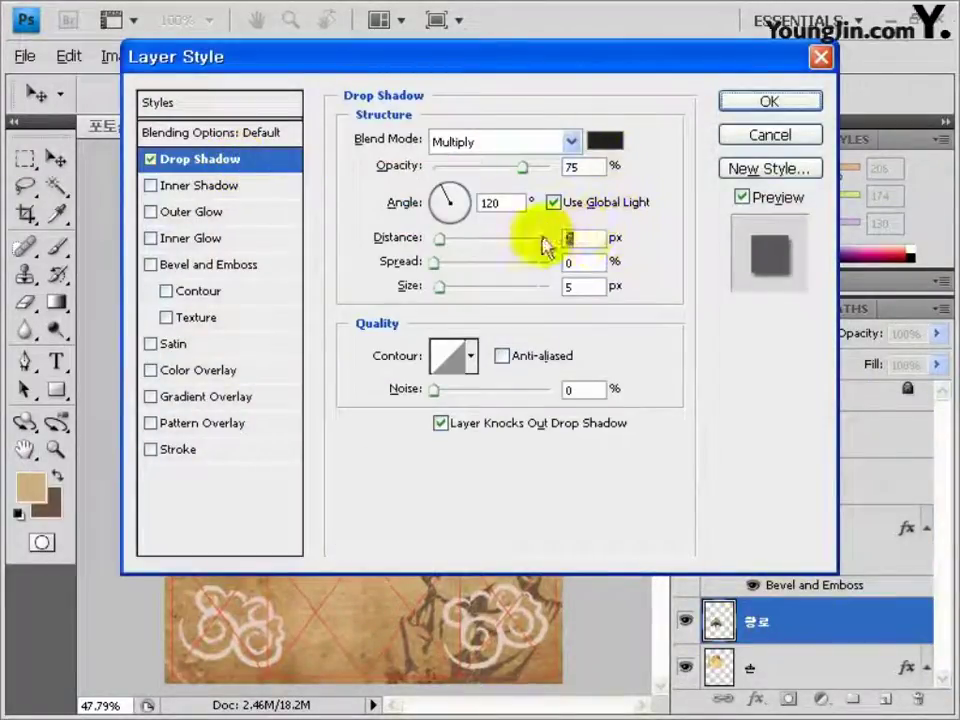
type("10")
double_click(580, 285)
type("10")
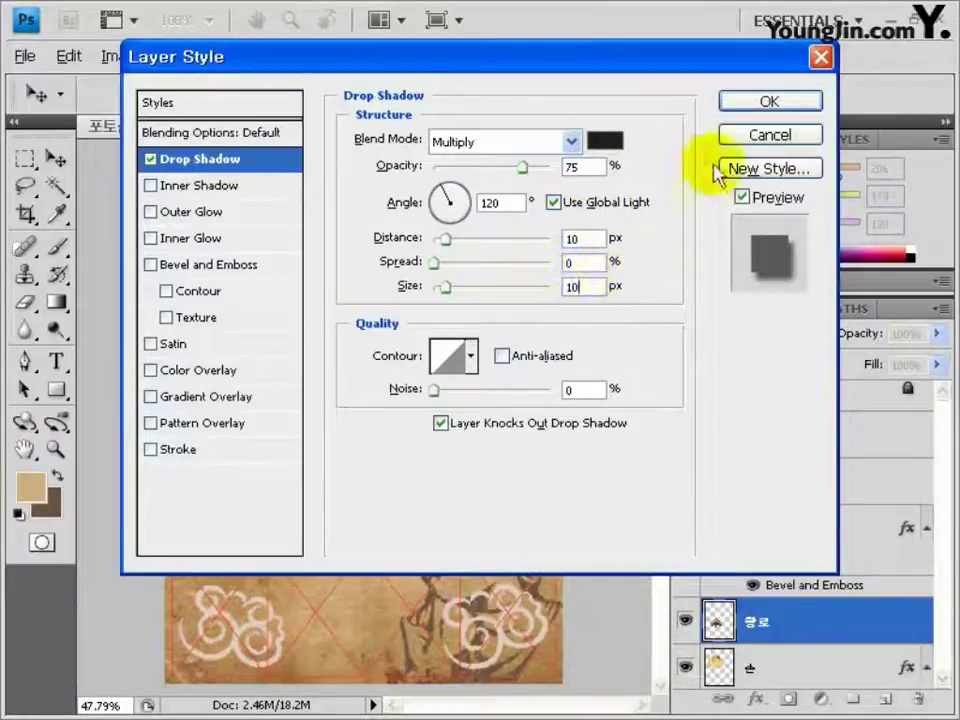
left_click(736, 104)
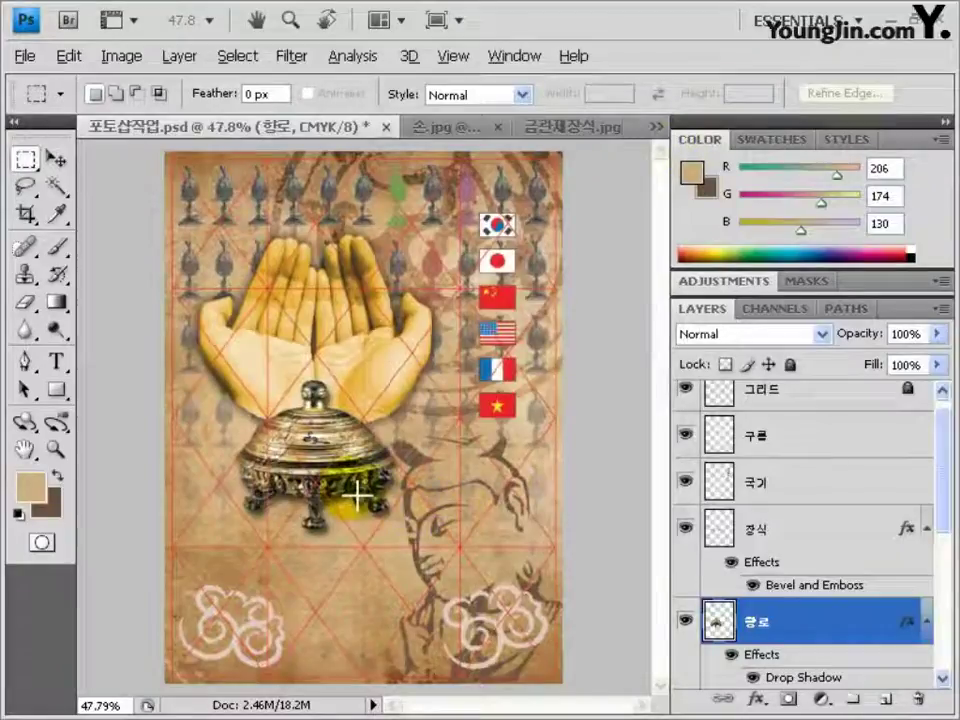
Step: Open 삼존불.jpg, outline the golden Buddha statue with the Pen tool and convert the path to a selection
key("ctrl+o")
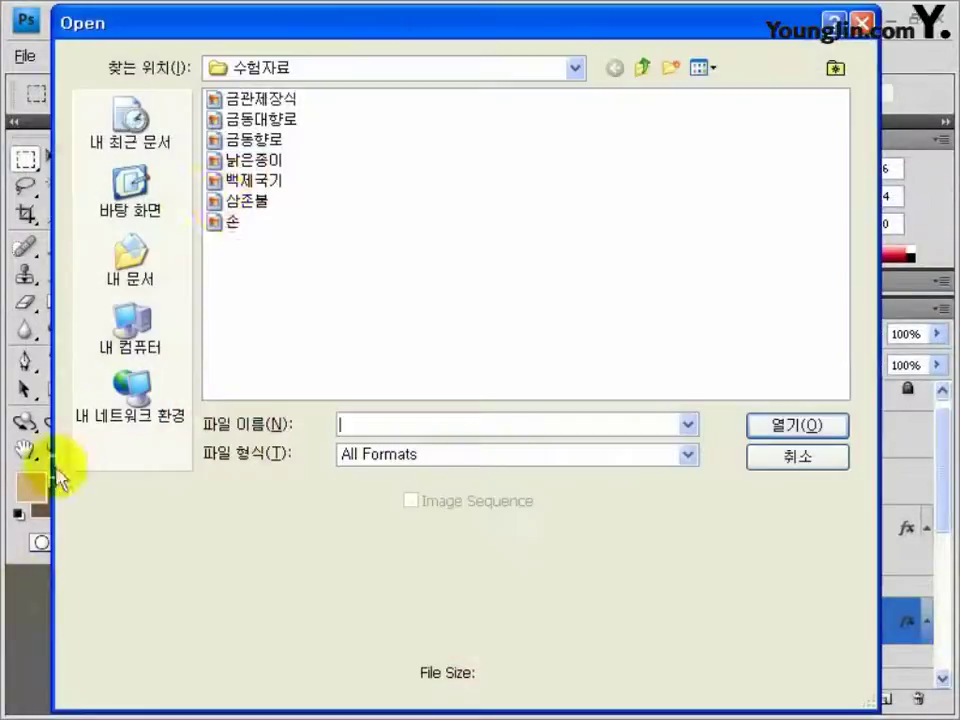
double_click(238, 201)
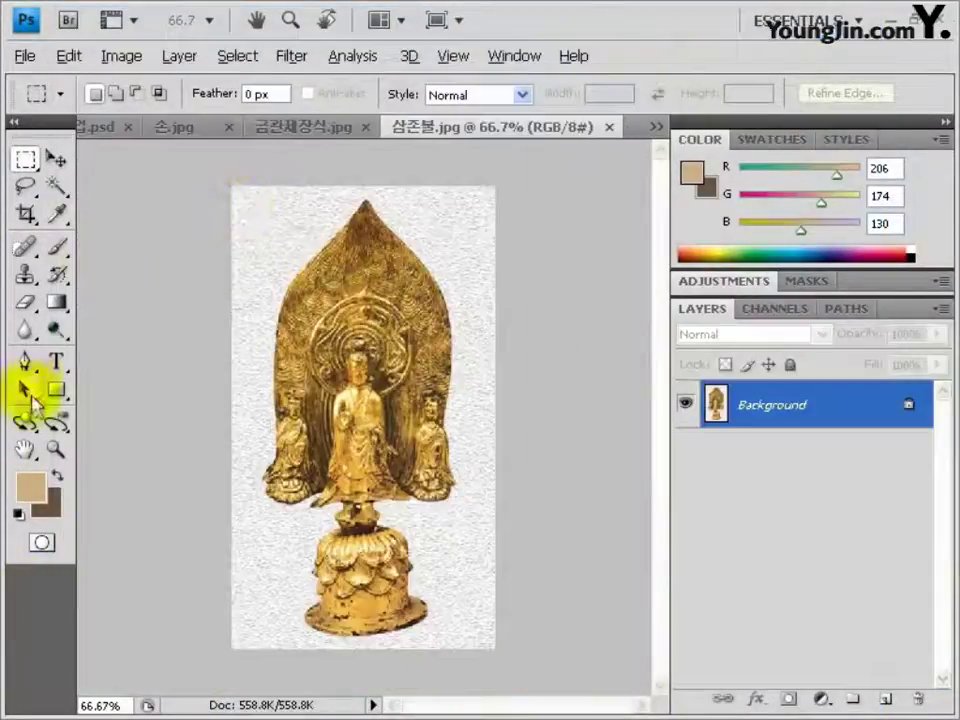
left_click(25, 361)
left_click(398, 640)
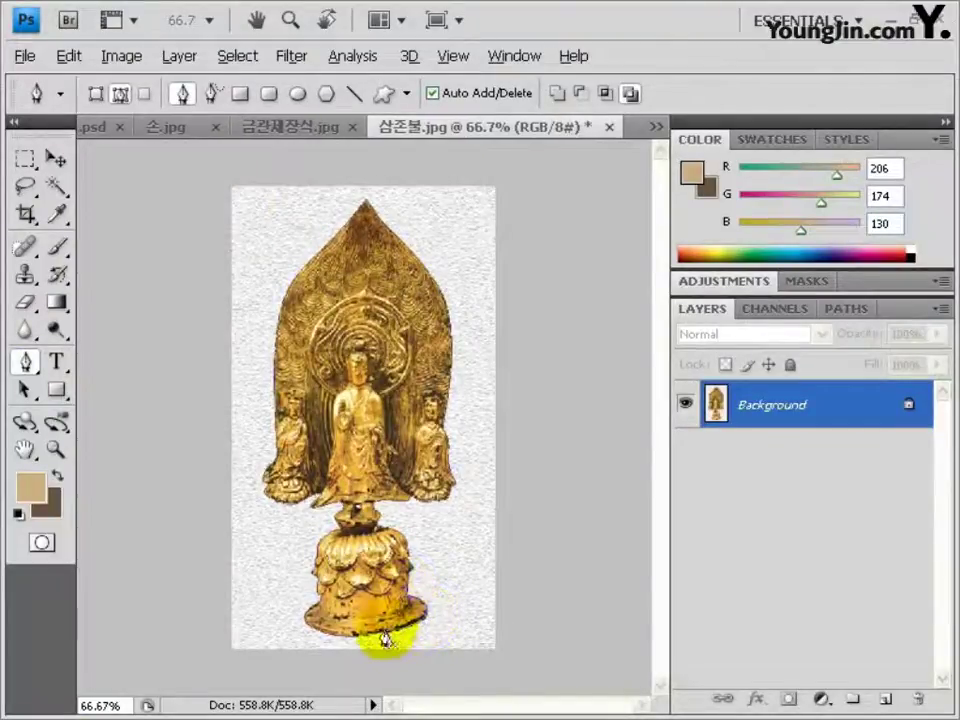
key("ctrl+Return")
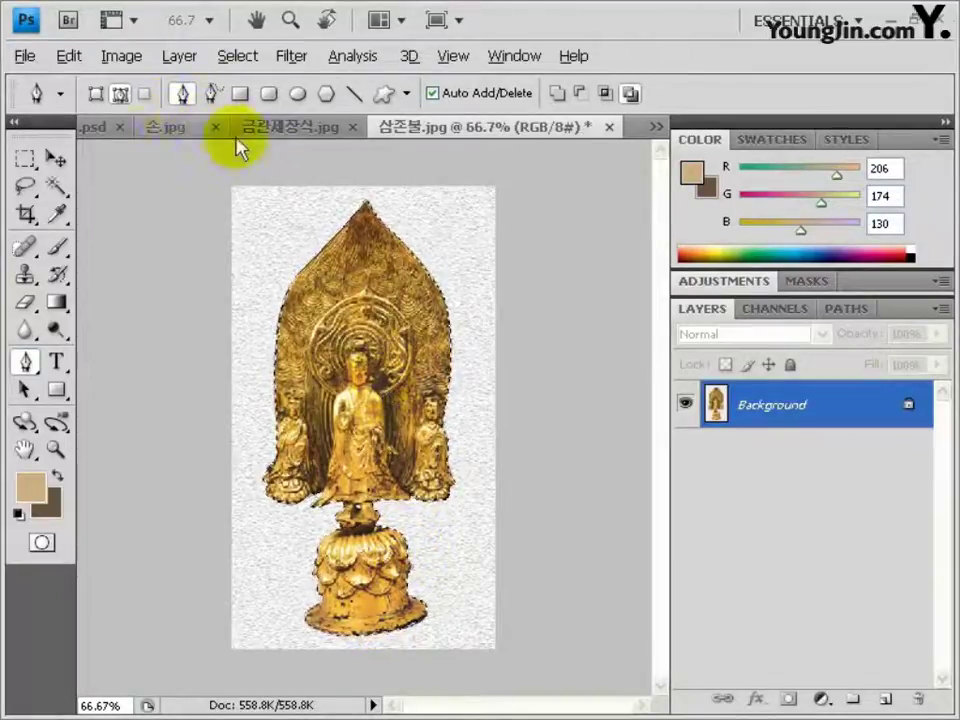
Step: Copy the selected Buddha statue into 포토샵작업.psd as a new layer above the 향로 layer
left_click(98, 136)
left_click_drag(94, 138, 297, 301)
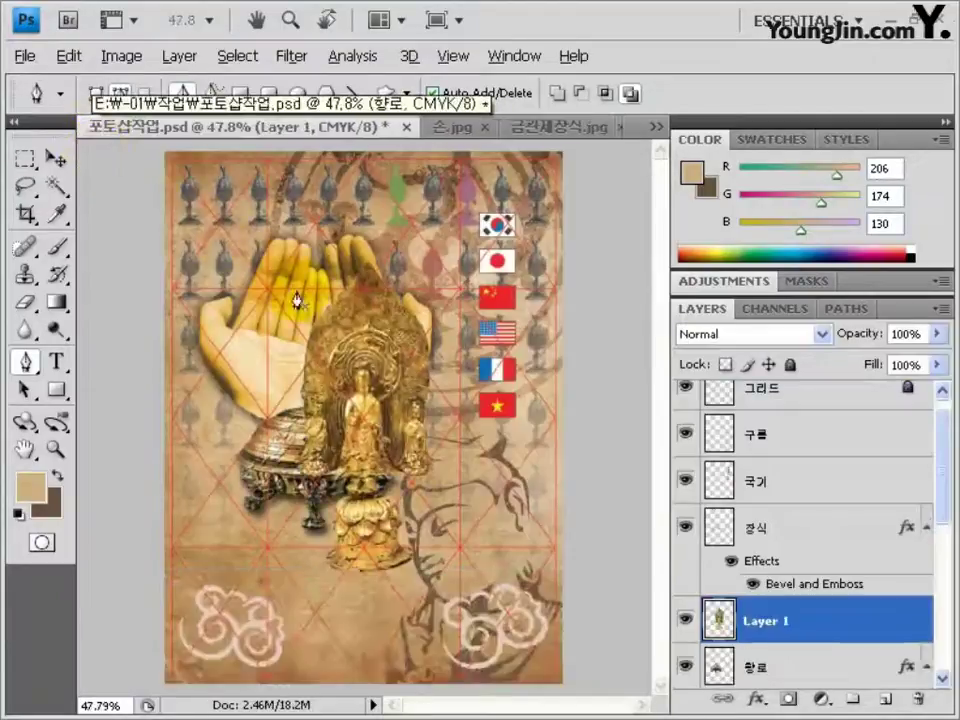
left_click(56, 160)
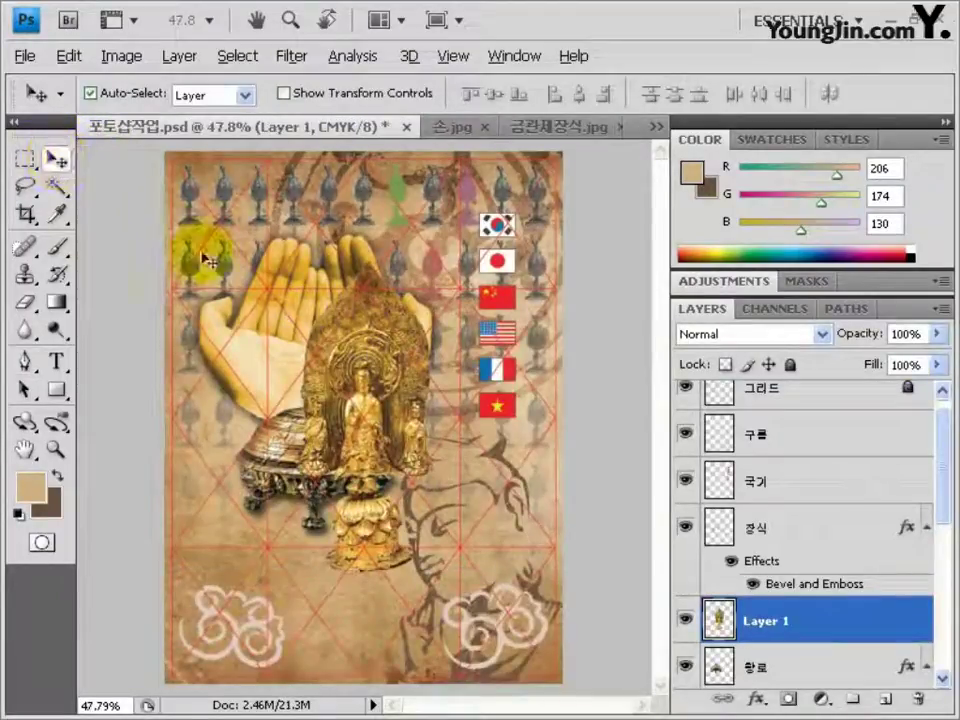
Step: Shrink the Buddha statue to about 59% width and 49% height and position it between the golden hands
key("ctrl+t")
left_click_drag(432, 572, 379, 456)
left_click_drag(331, 416, 313, 333)
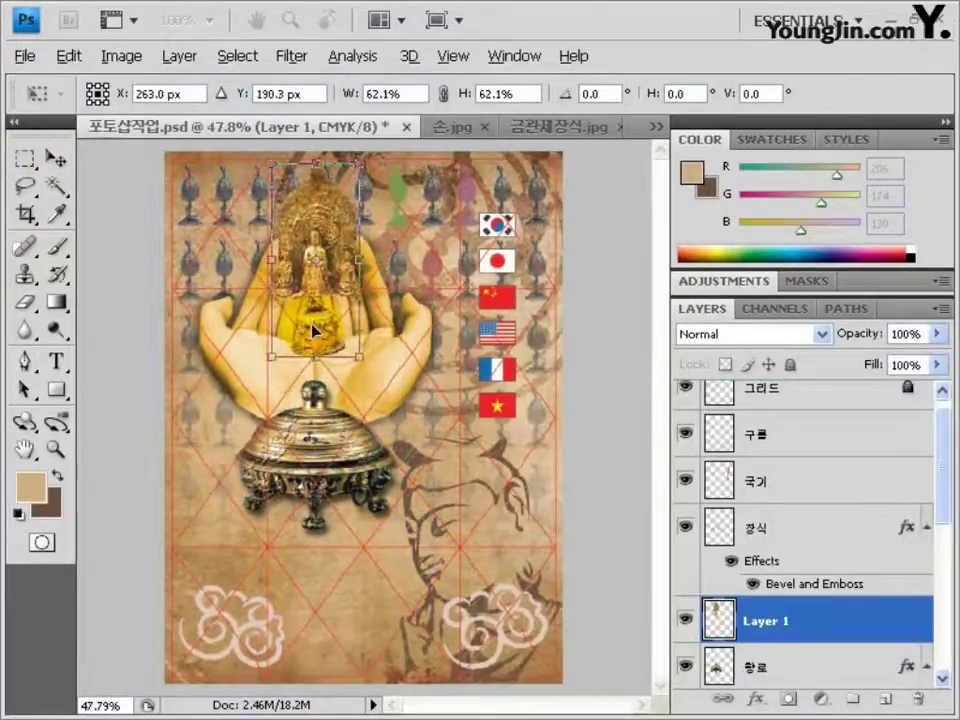
left_click_drag(272, 163, 277, 200)
left_click_drag(325, 312, 318, 320)
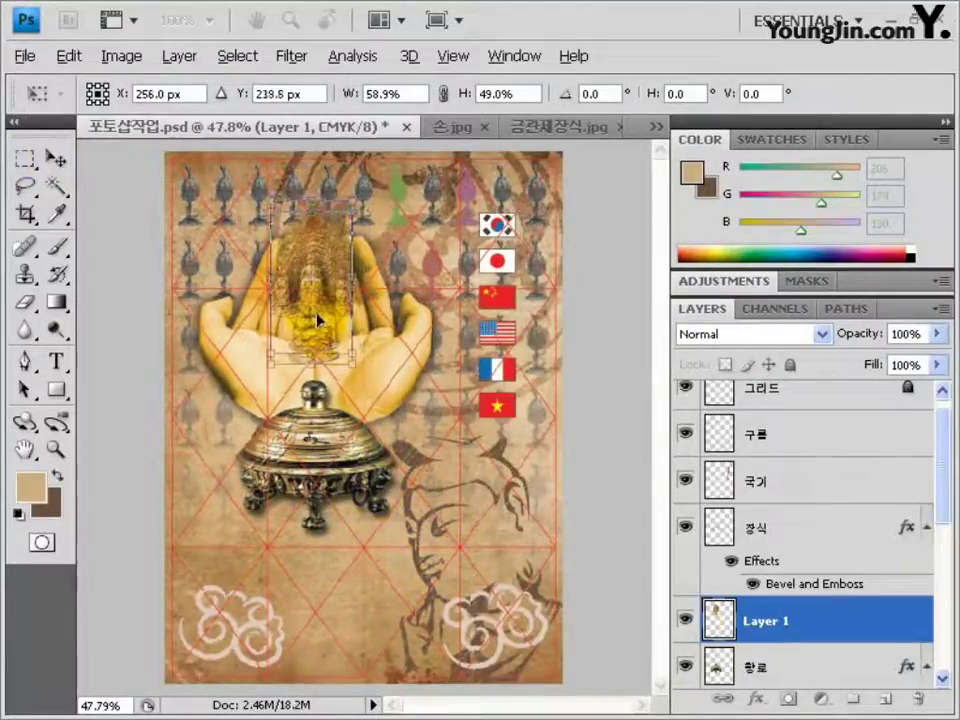
key("Return")
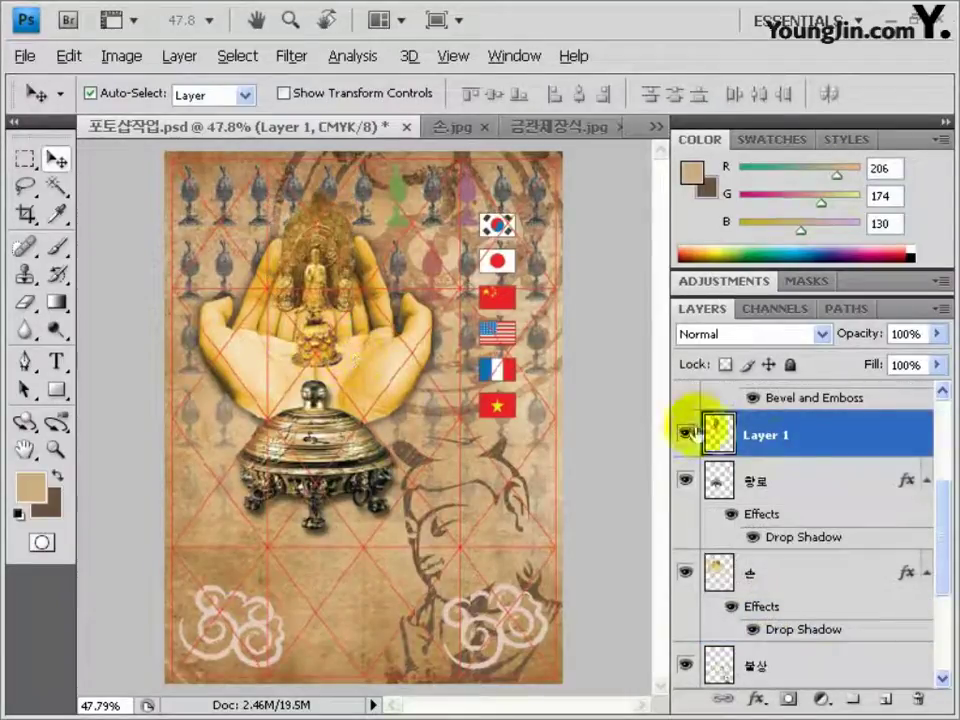
Step: Rename the Buddha statue's Layer 1 as 삼존불
left_click(766, 443)
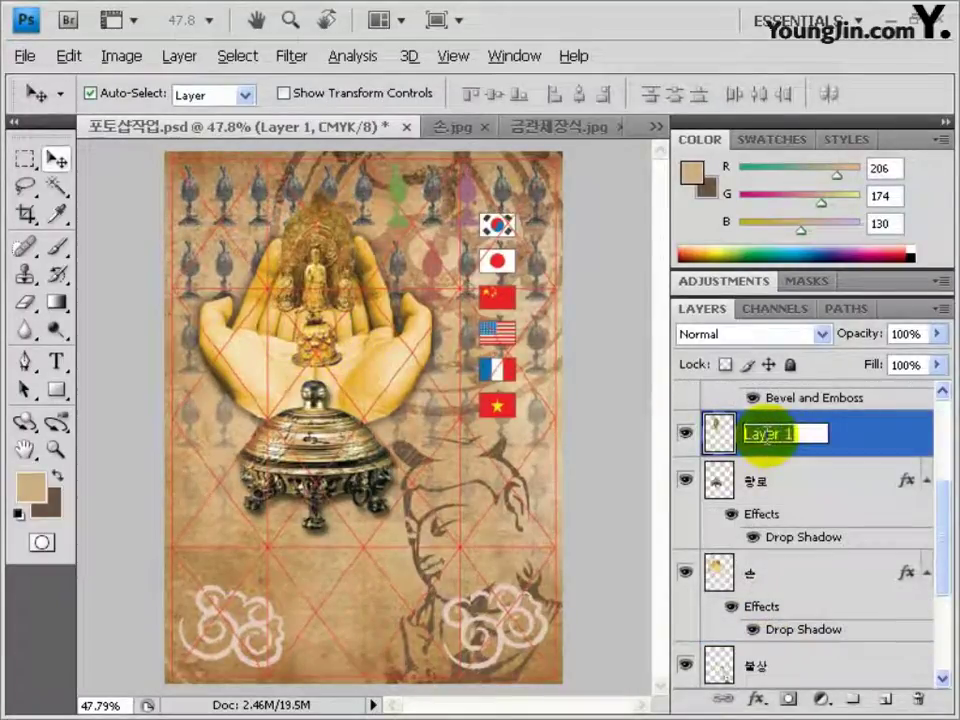
type("삼존불")
key("Return")
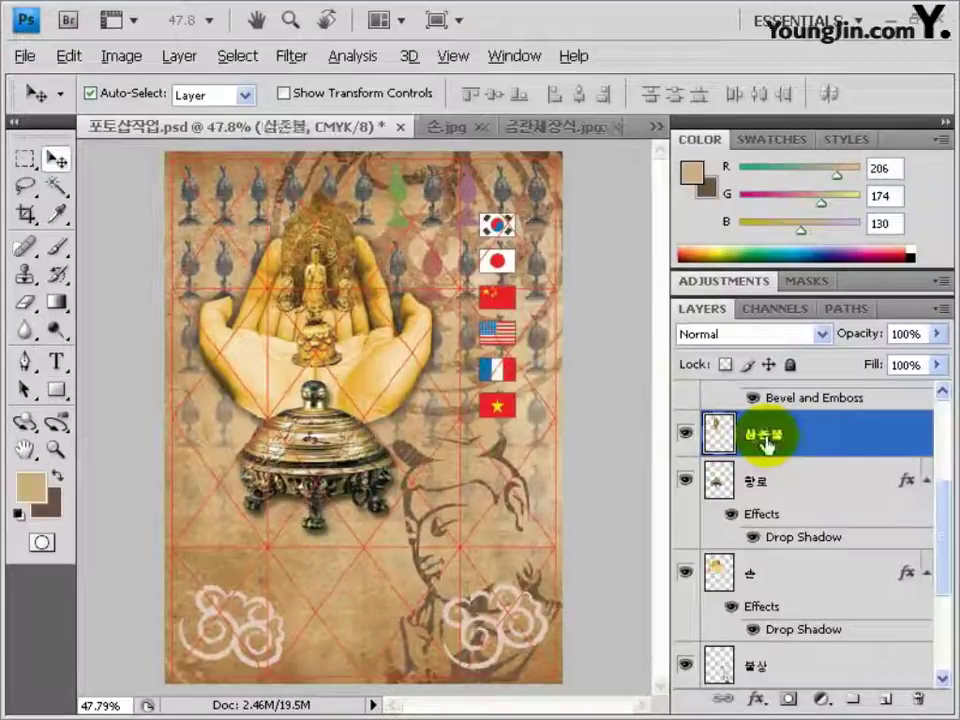
Step: Add an Outer Glow to the 삼존불 layer in yellow C 0, M 0, Y 100, K 0 with a size of 22 px
double_click(822, 437)
left_click(195, 213)
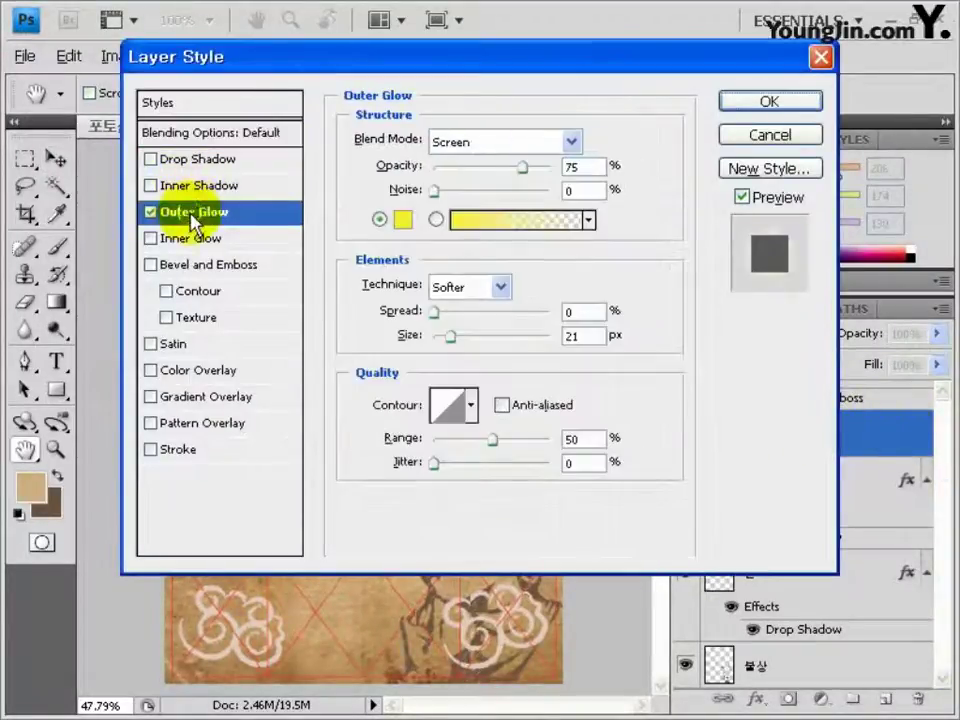
left_click(404, 219)
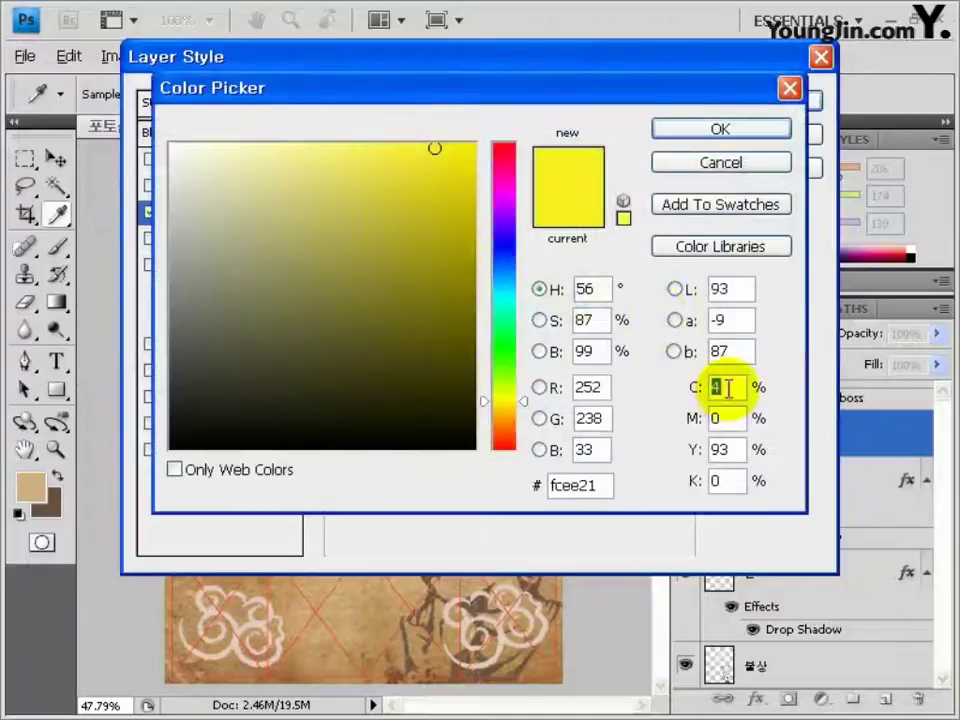
type("0")
left_click(712, 418)
left_click(712, 451)
type("100")
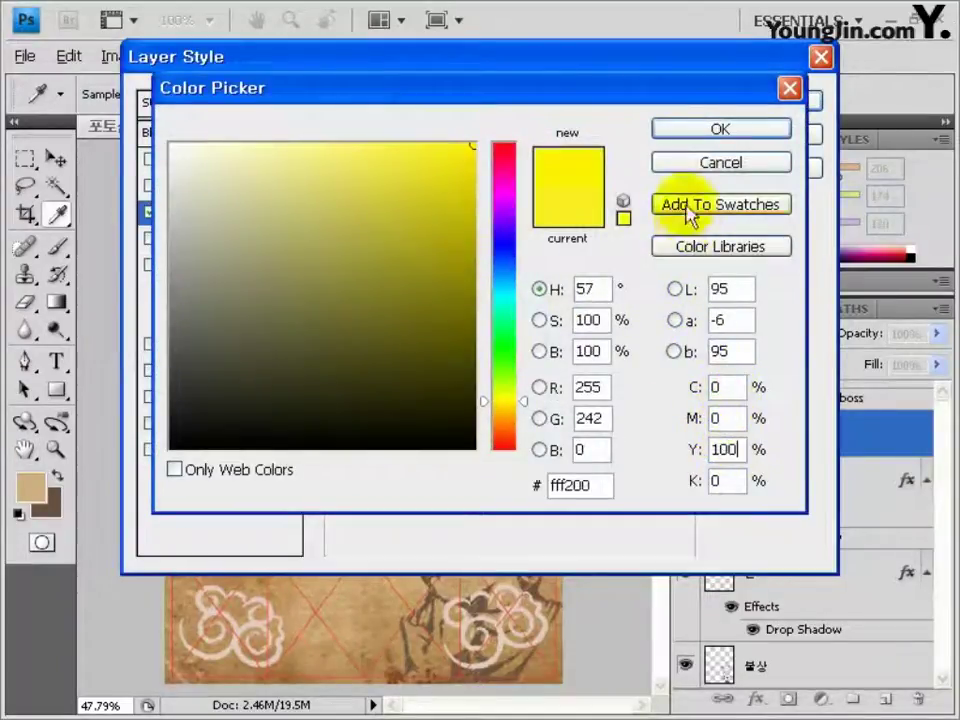
left_click(681, 129)
double_click(585, 336)
type("22")
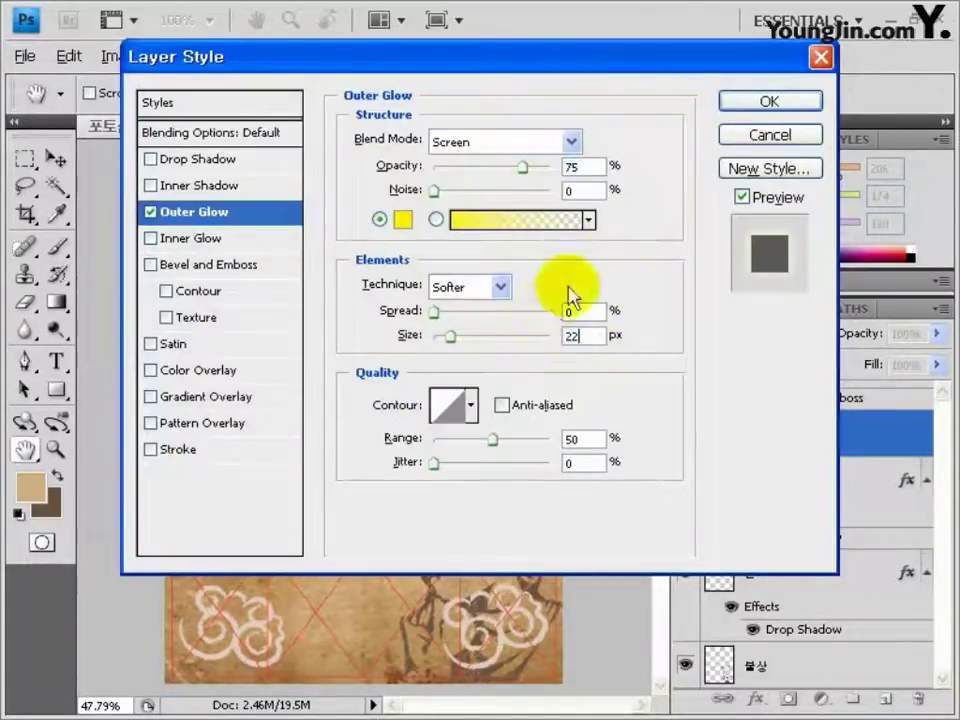
left_click(735, 105)
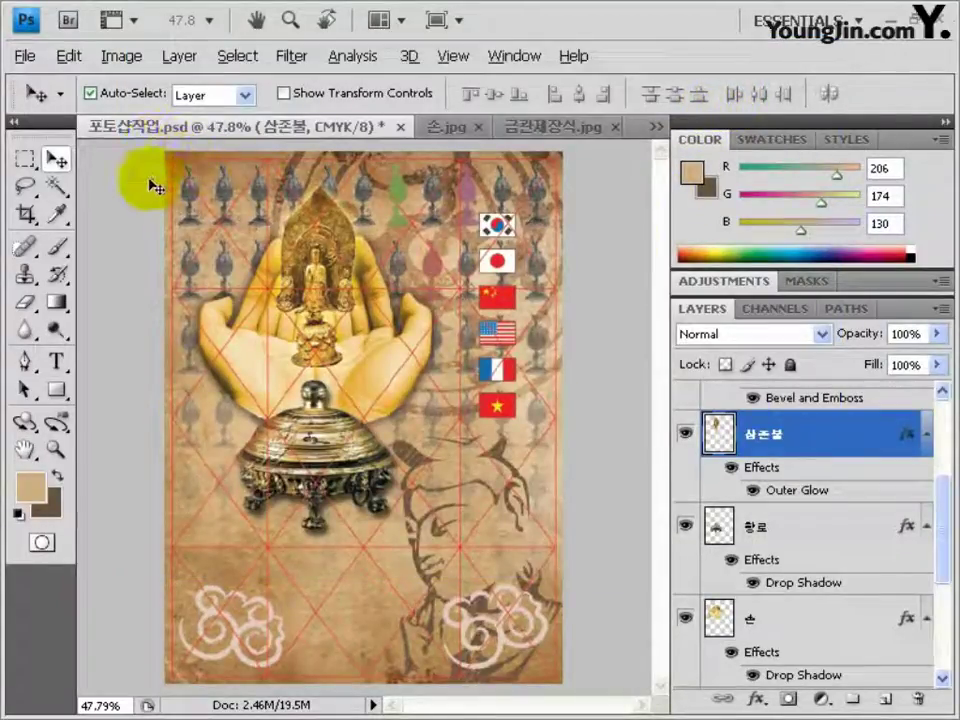
Step: Set the foreground colour to C 30, M 50, Y 50, K 50
left_click(33, 487)
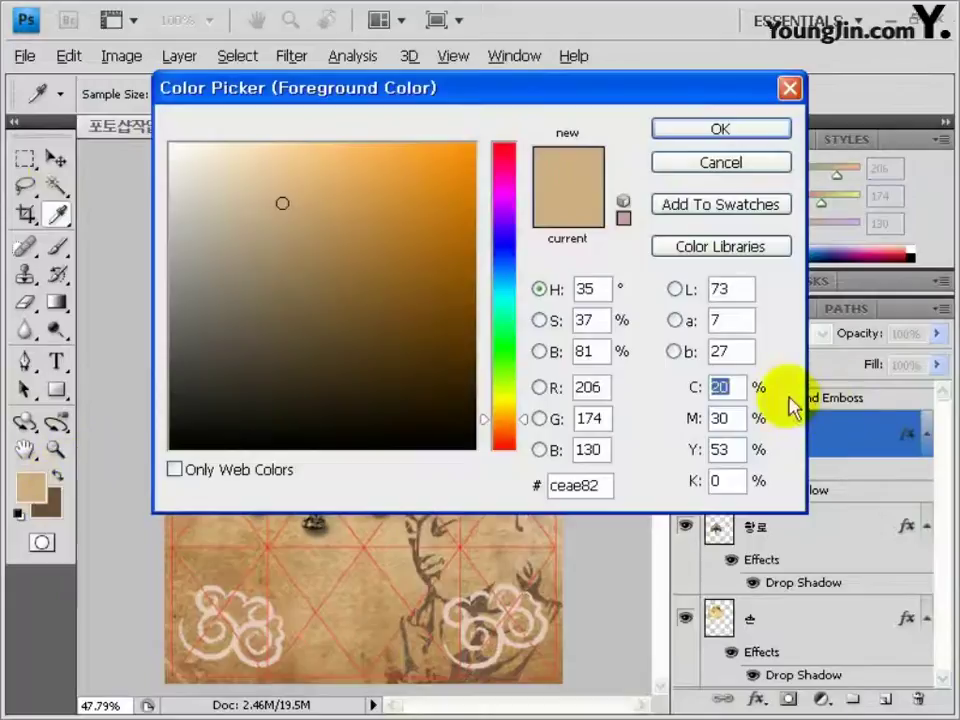
type("30")
key("Tab")
type("50")
key("Tab")
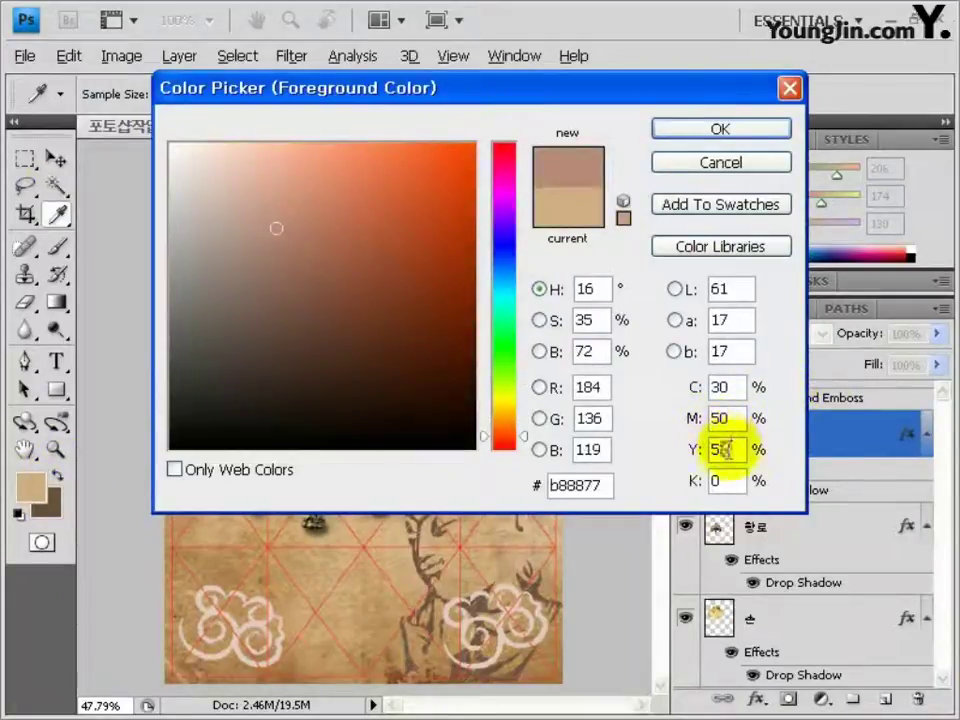
type("50")
key("Tab")
type("50")
left_click(720, 128)
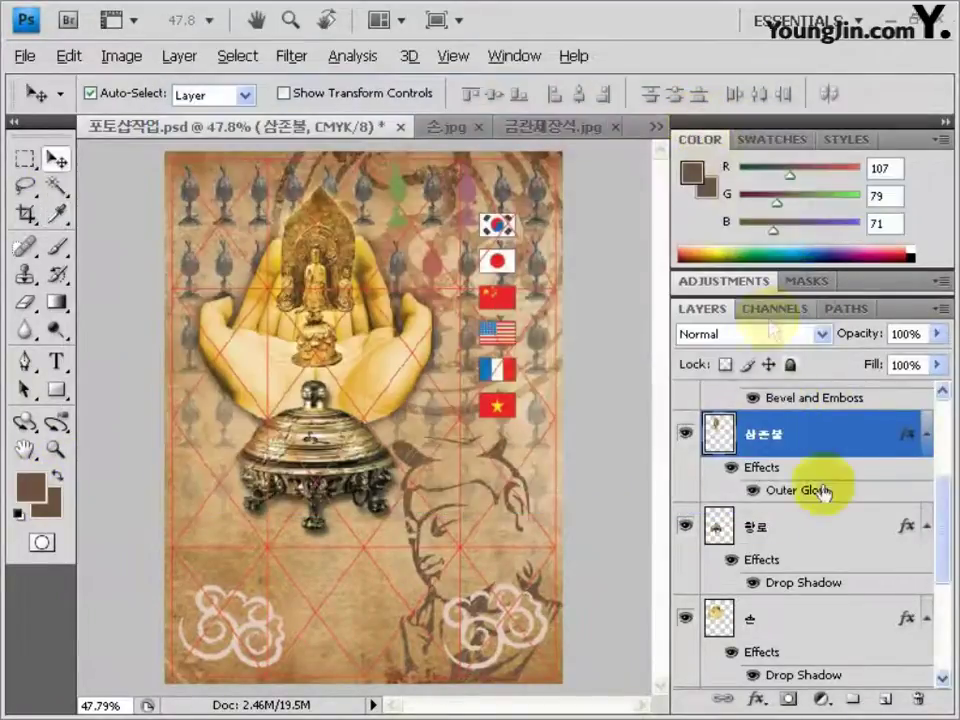
Step: Fill a thin full-width rectangular strip along the poster's upper edge with the foreground colour on a new layer above 삼존불
left_click(885, 700)
left_click(24, 158)
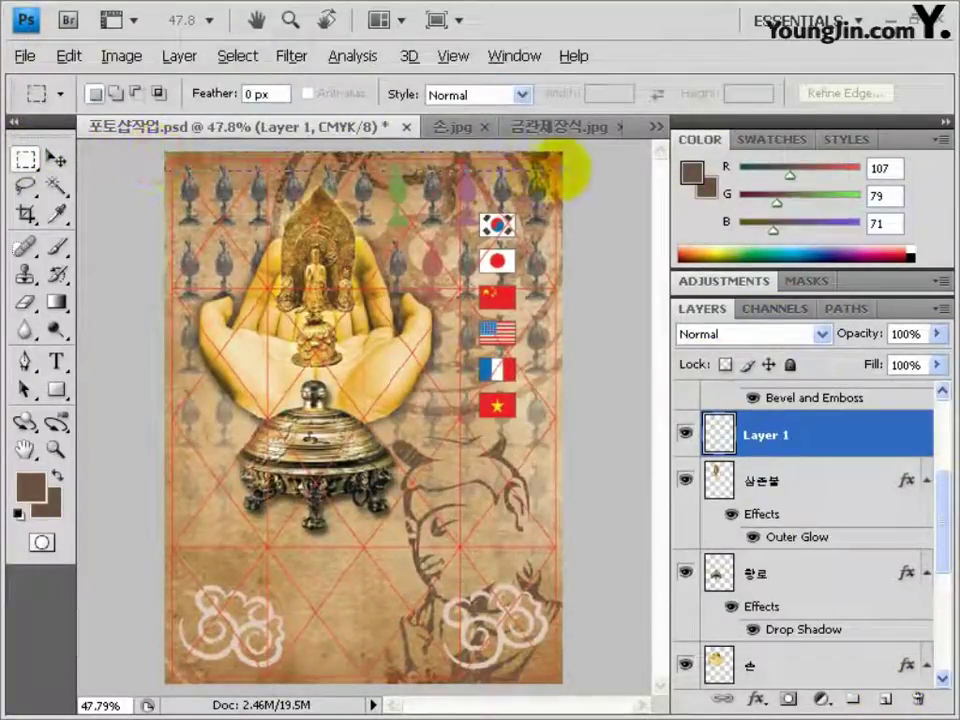
left_click_drag(578, 166, 578, 166)
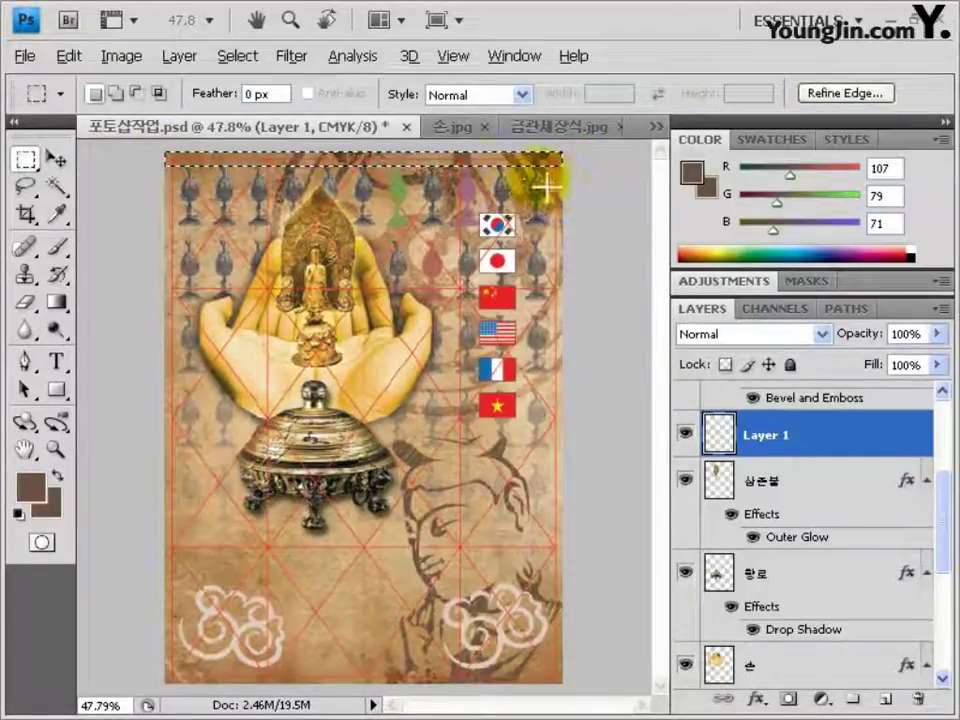
key("alt+BackSpace")
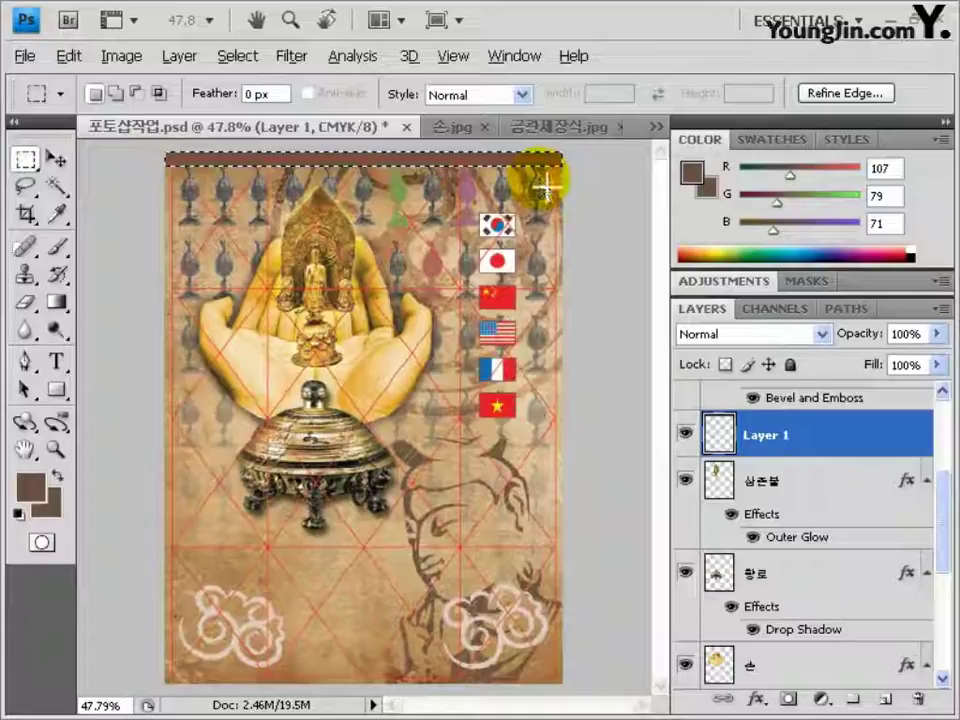
Step: Set the brown strip layer's opacity to 75% and rename the layer as 띠
left_click(915, 334)
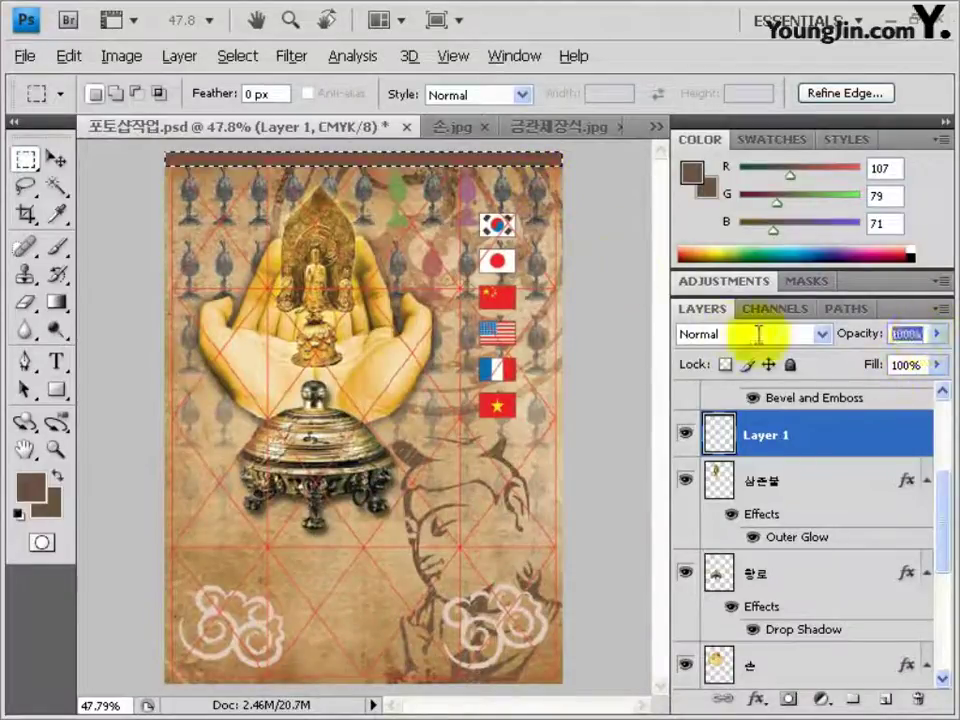
type("75")
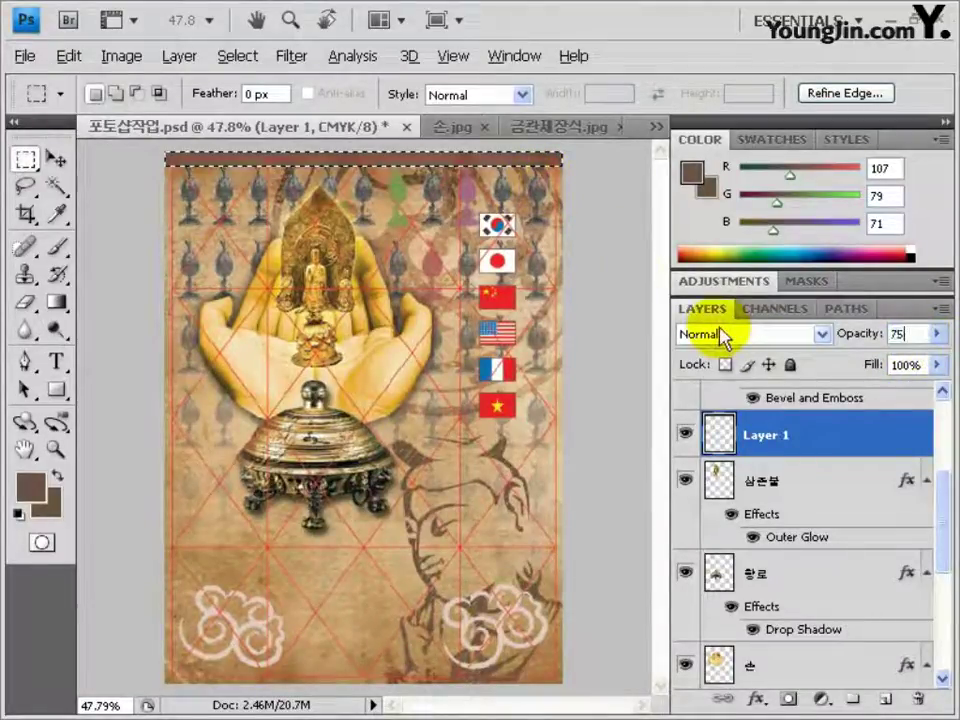
double_click(768, 433)
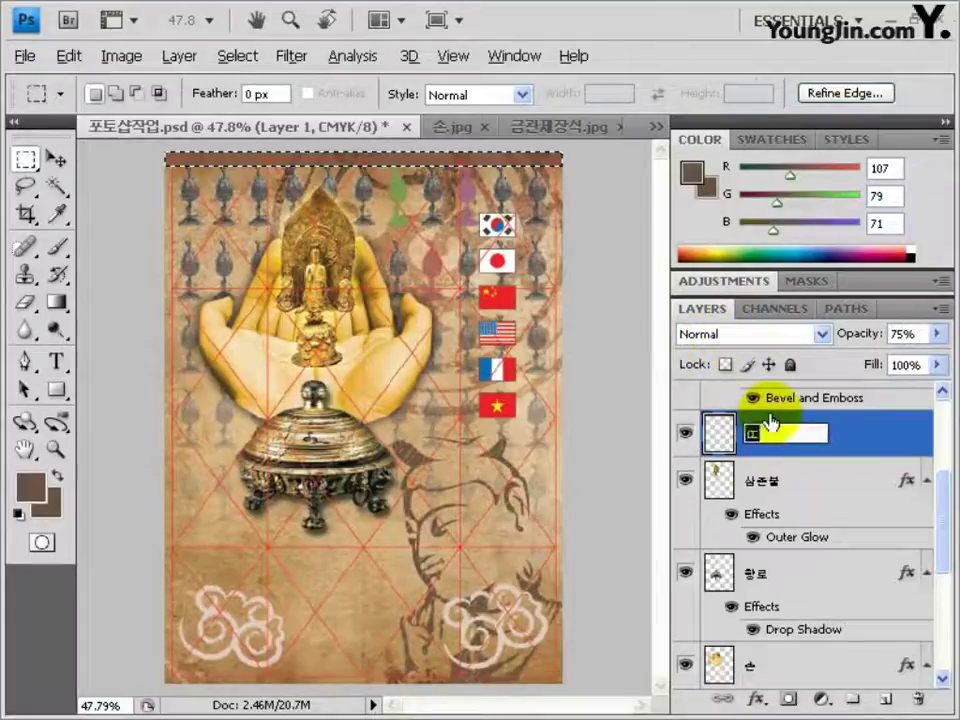
type("띠")
key("Return")
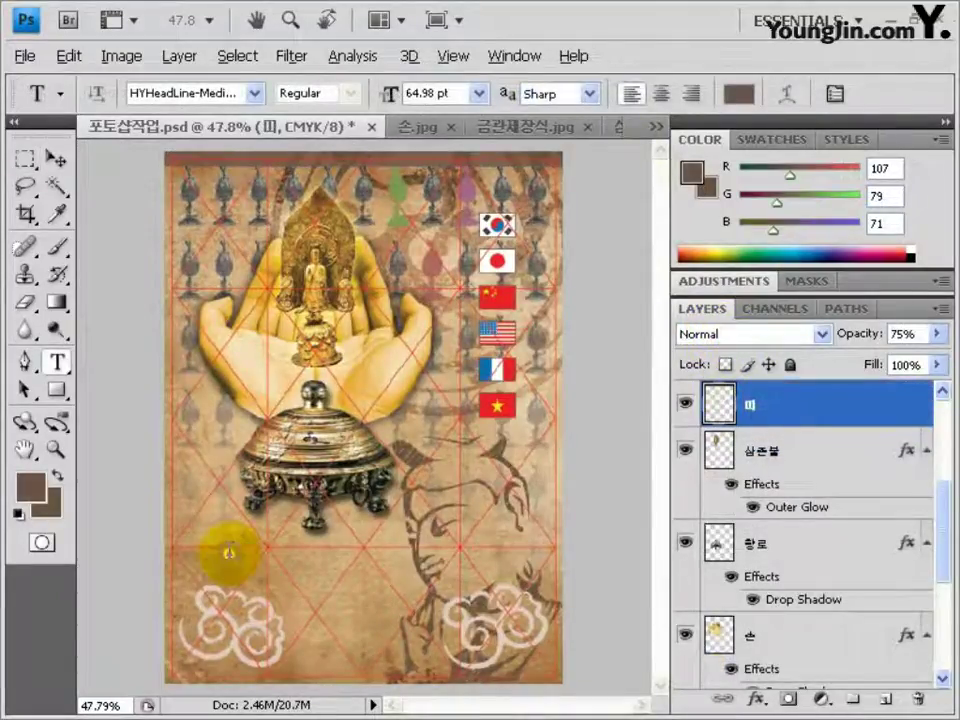
Step: Add the 67.25 pt title text 백제유물대전 and position it between the bronze burner and the clouds
left_click(229, 551)
type("백제유물대전")
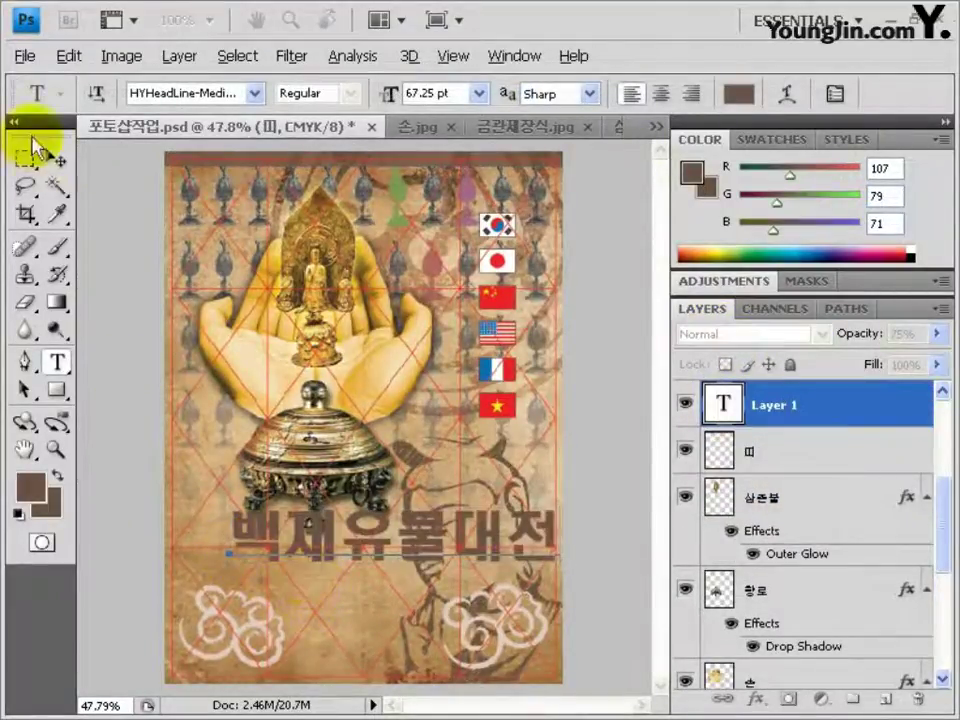
left_click(56, 159)
left_click_drag(370, 495, 345, 535)
Step: Recolour the whole 백제유물대전 title yellow with C 0, M 10, Y 100, K 0
double_click(345, 535)
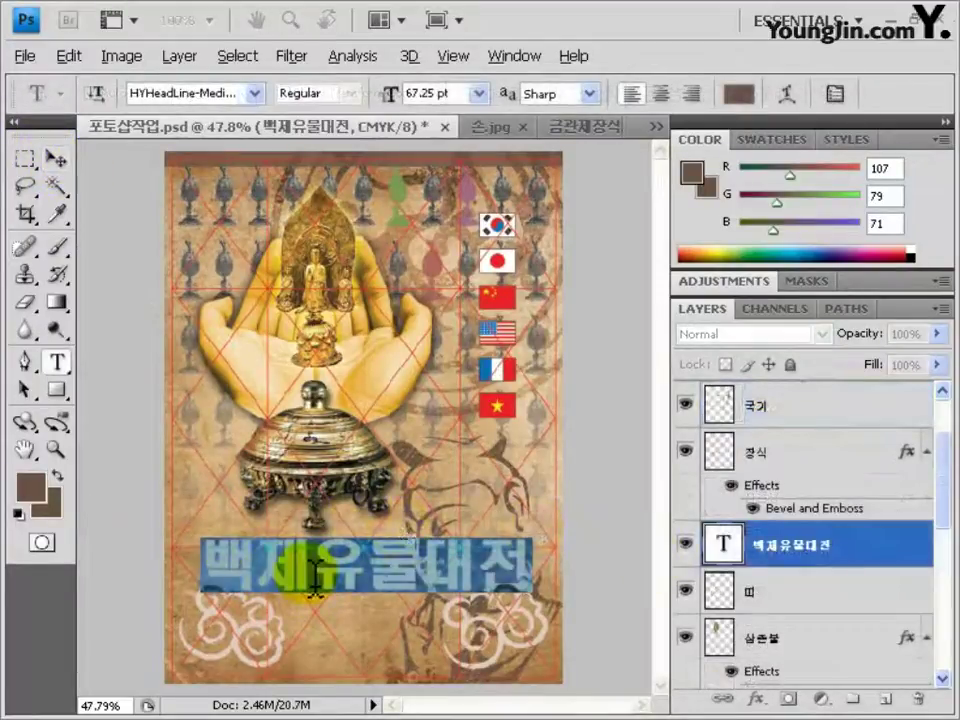
left_click(31, 486)
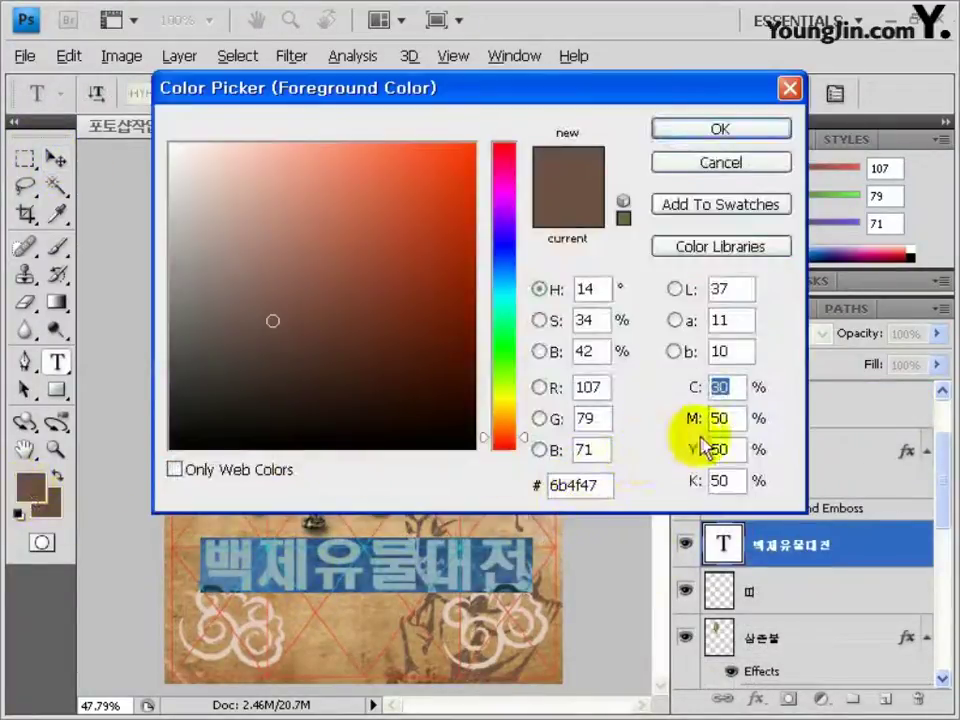
type("0")
key("Tab")
type("10")
key("Tab")
type("100")
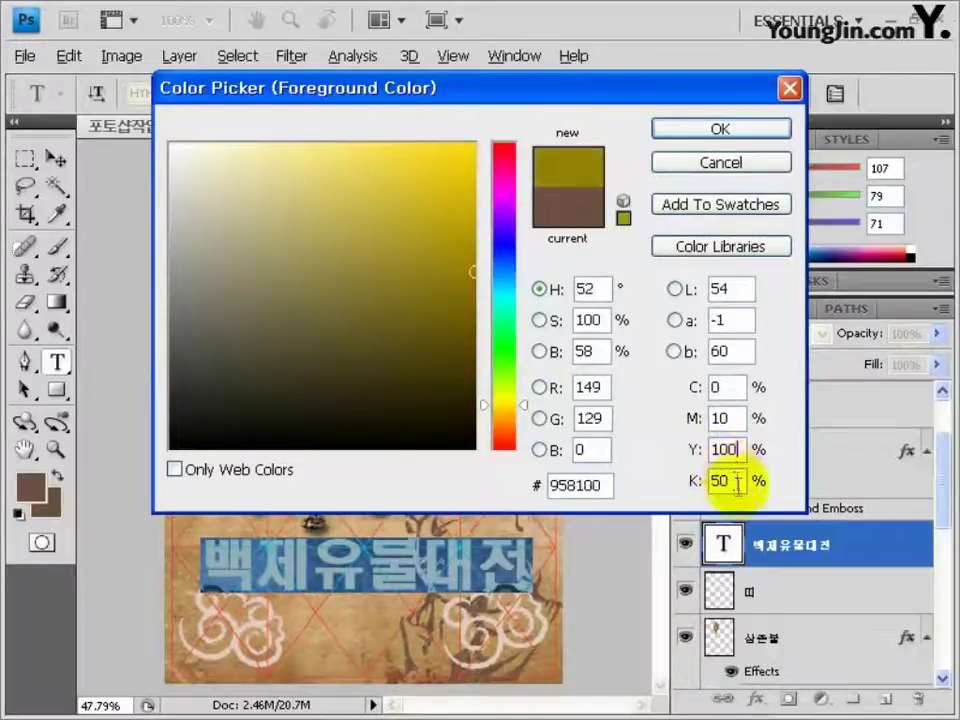
key("Tab")
type("0")
left_click(707, 131)
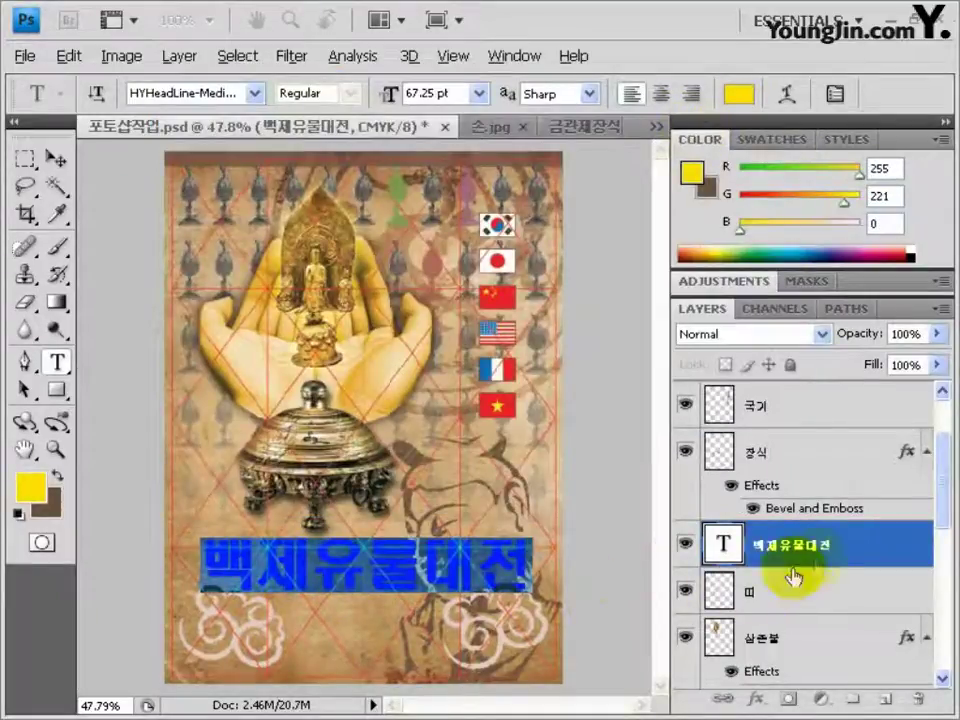
left_click(862, 554)
Step: Rasterize the 백제유물대전 text layer and convert the document to RGB Color without flattening the layers
right_click(858, 552)
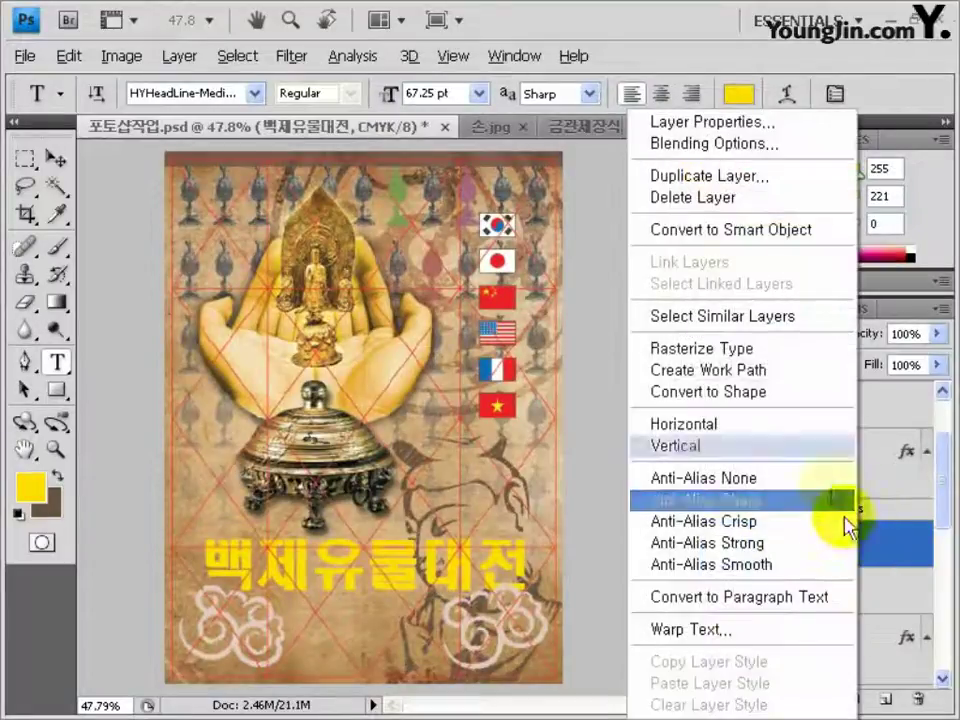
left_click(740, 350)
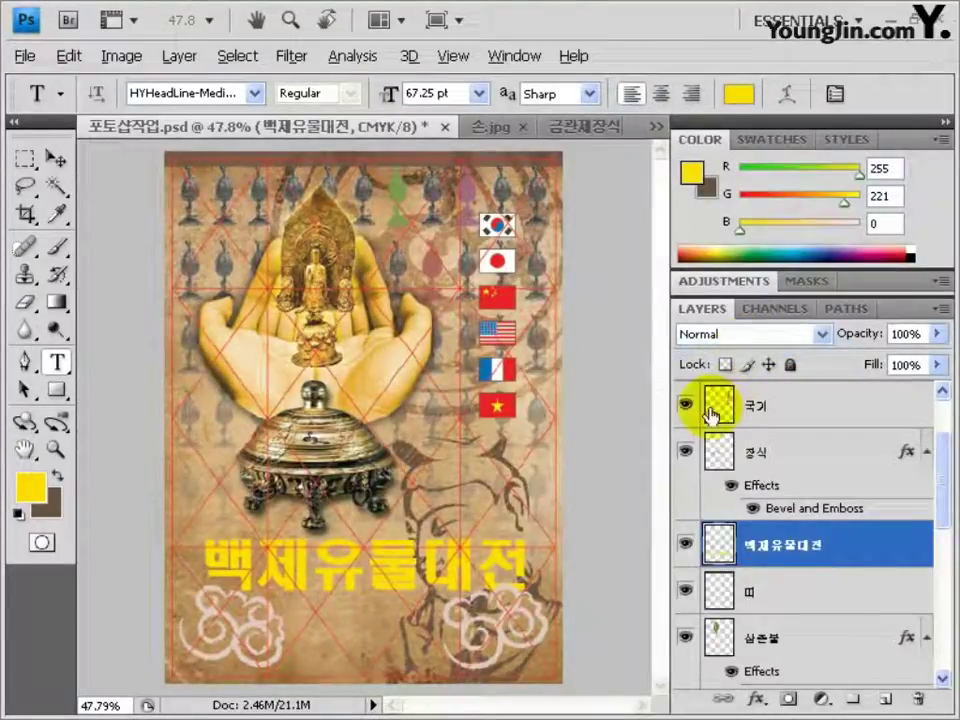
left_click(112, 60)
mouse_move(328, 90)
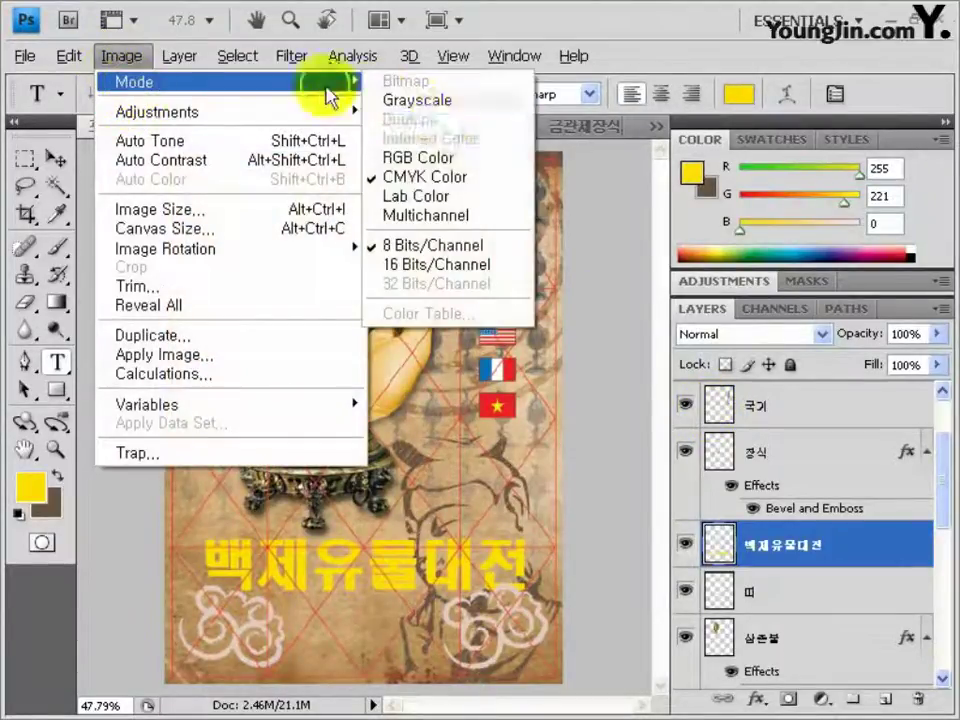
left_click(410, 157)
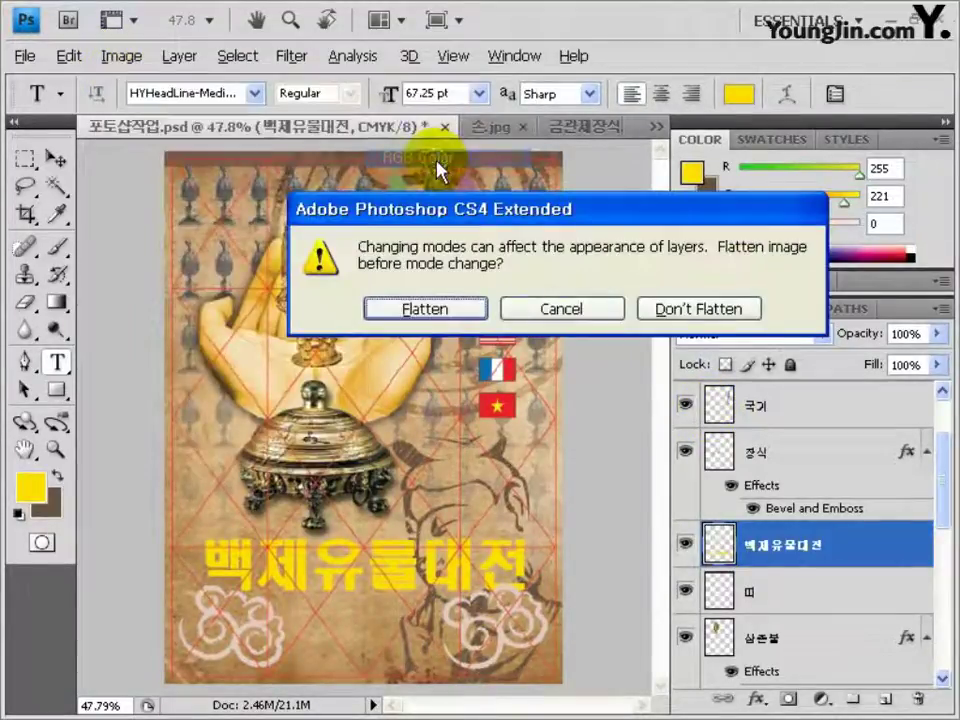
left_click(680, 312)
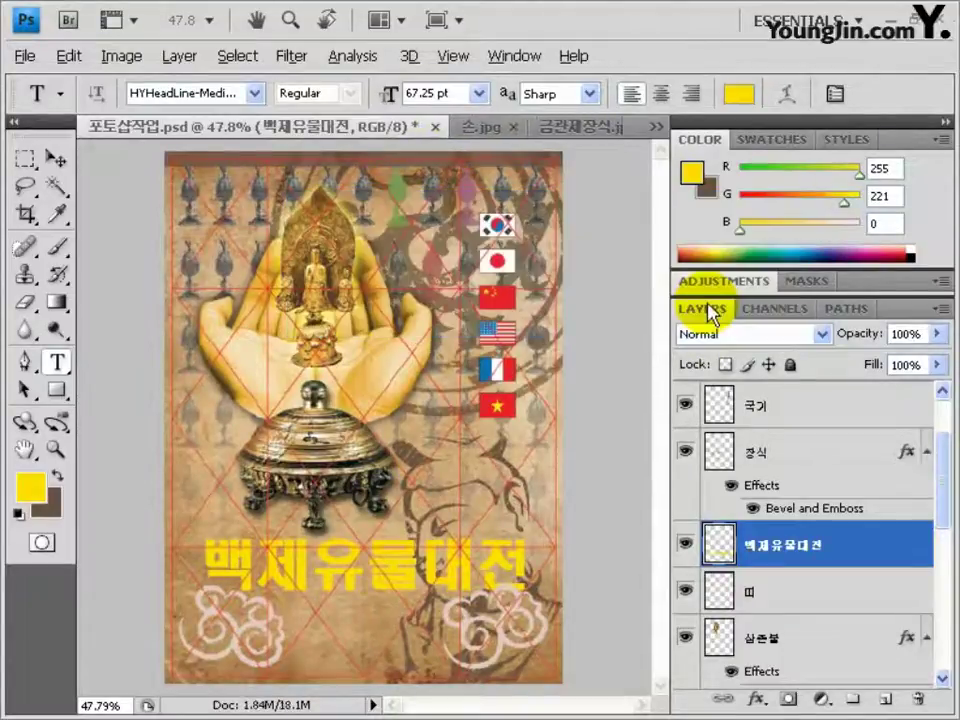
Step: Apply the Craquelure texture filter to the title with crack spacing 15, crack depth 5 and crack brightness 9
left_click(291, 56)
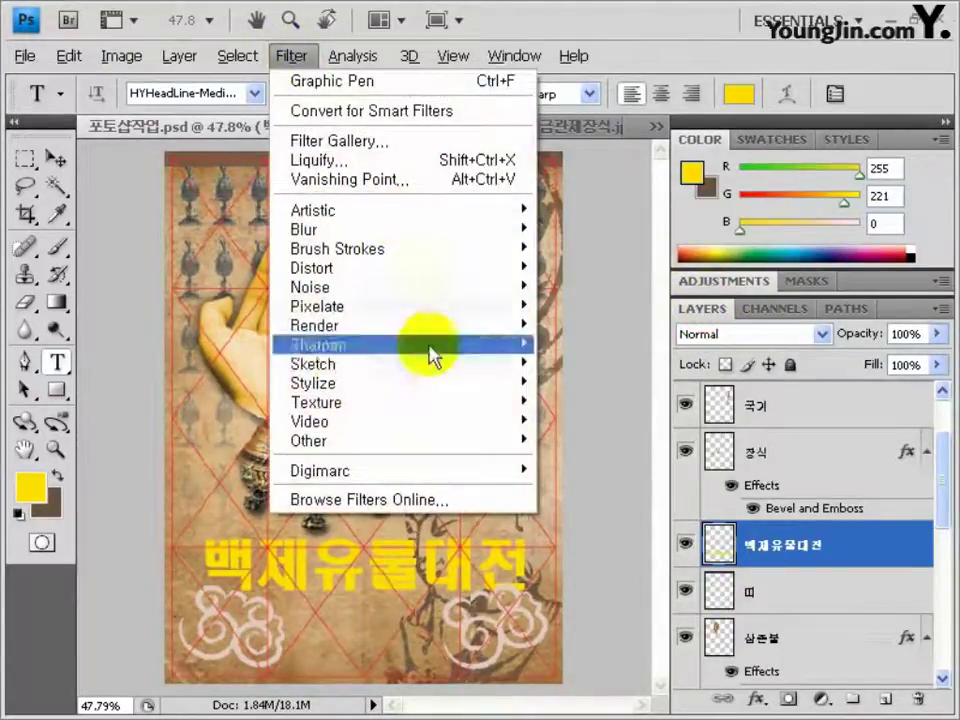
mouse_move(415, 405)
left_click(555, 402)
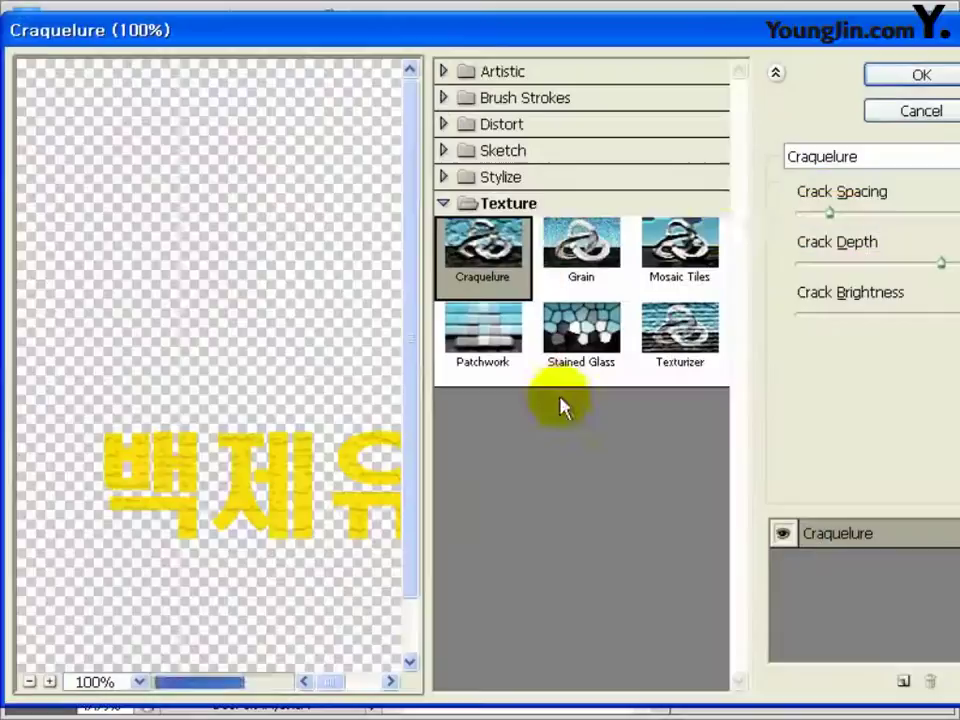
left_click_drag(776, 28, 520, 28)
double_click(750, 190)
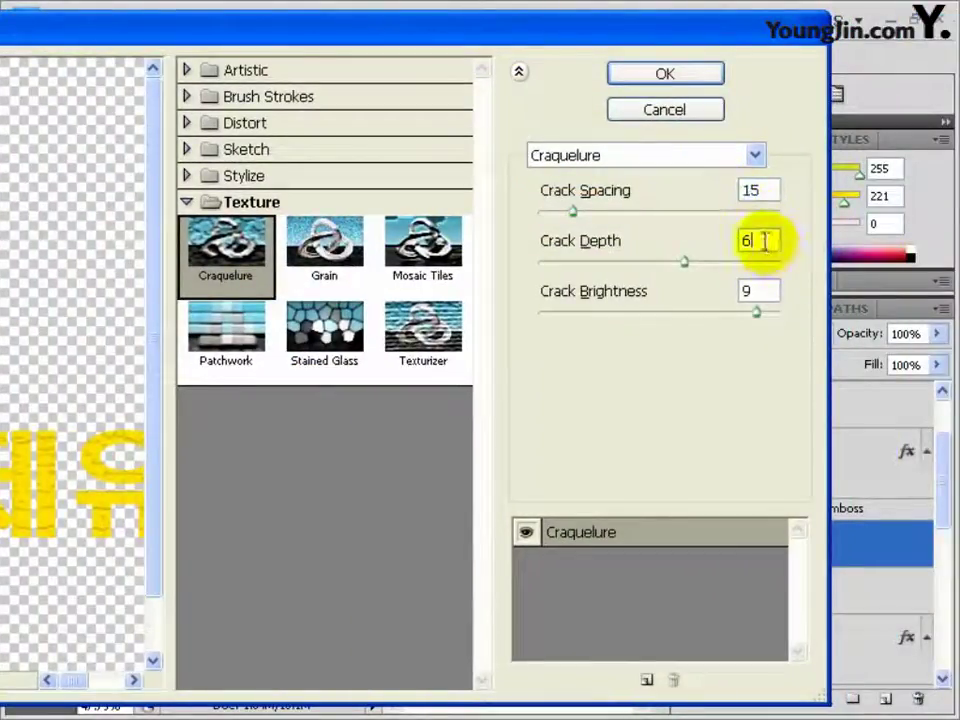
double_click(748, 241)
type("5")
double_click(752, 290)
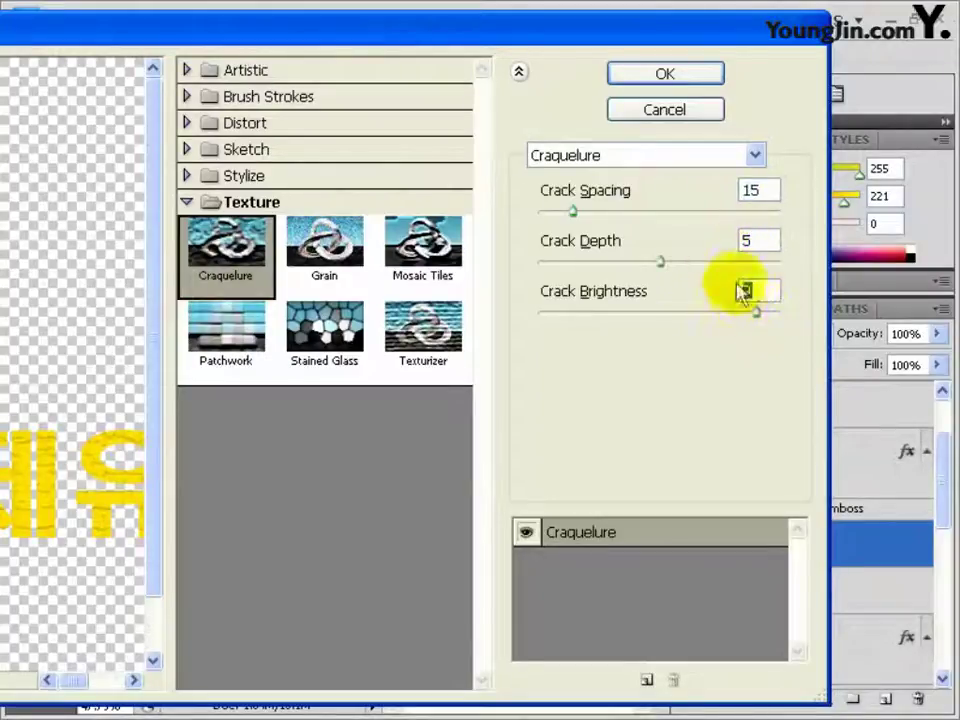
left_click(690, 77)
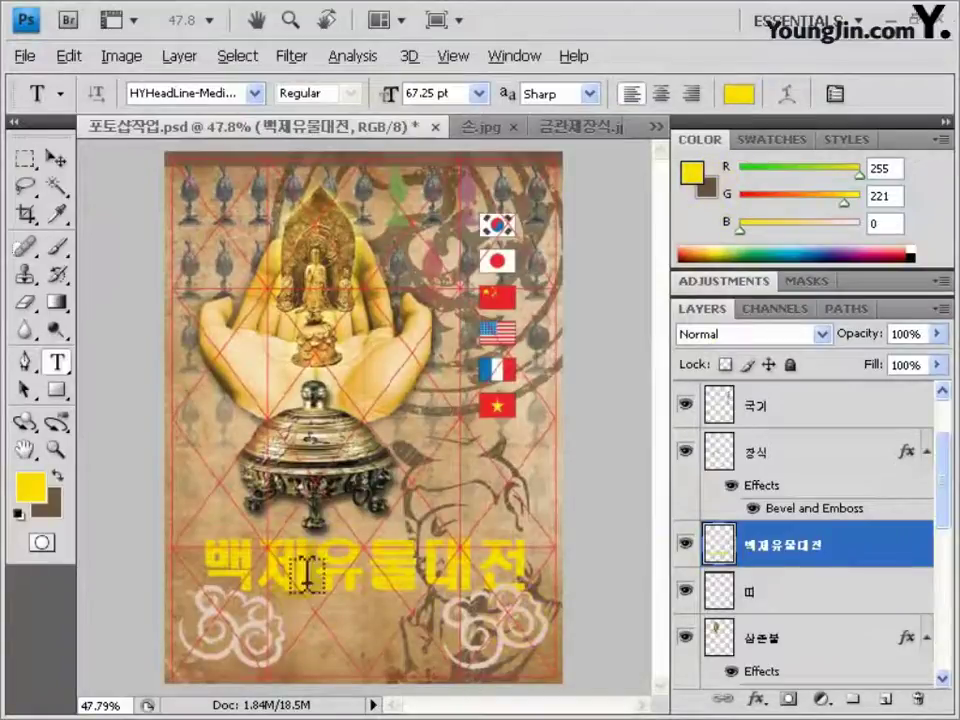
Step: Give the 백제유물대전 title a Drop Shadow with distance 9 px, spread 9% and size 6 px
double_click(868, 551)
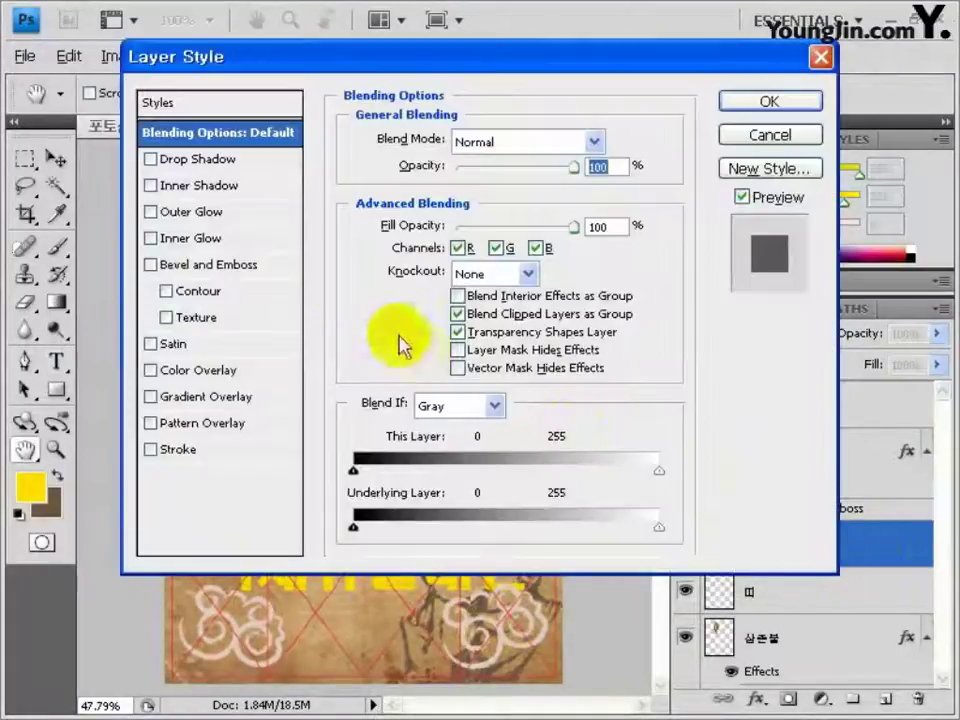
left_click(255, 160)
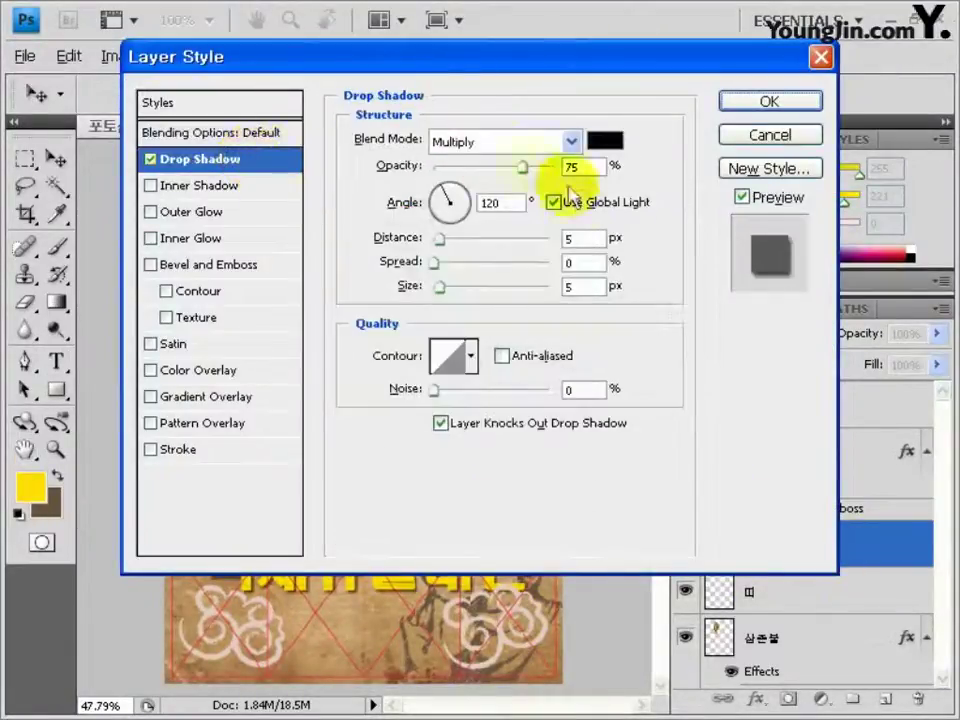
left_click(579, 238)
key("Up")
key("Up")
key("Up")
key("Up")
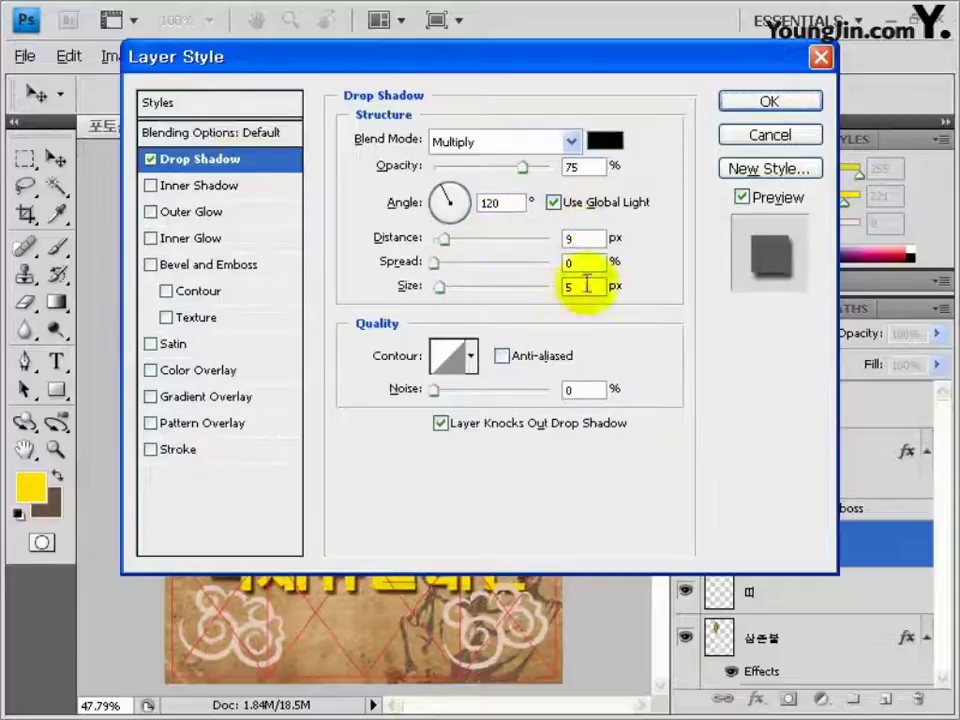
left_click(600, 263)
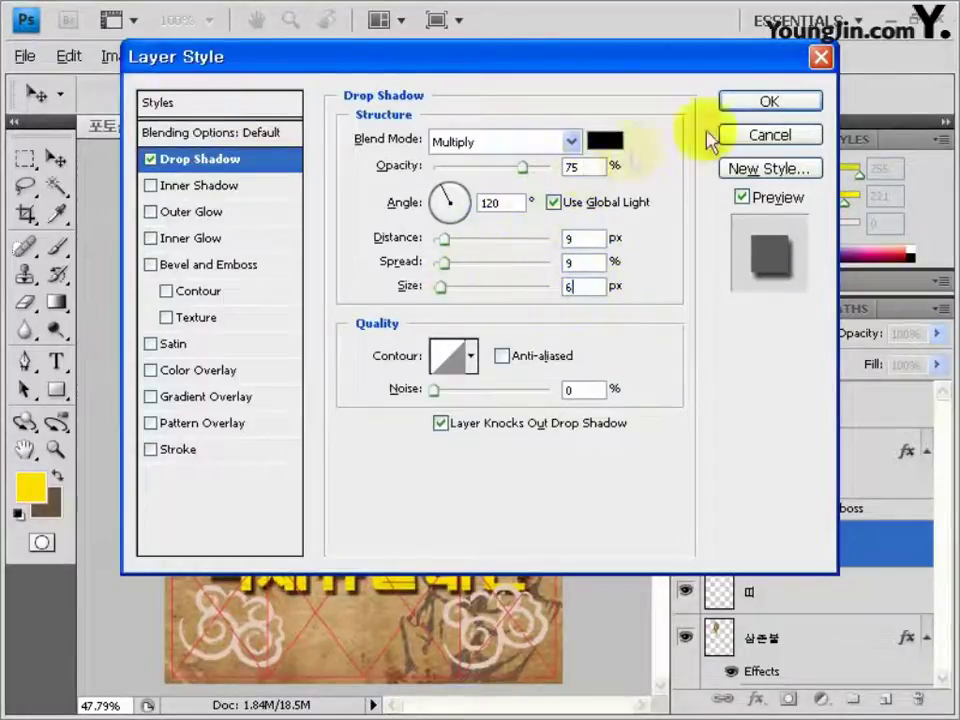
left_click(745, 100)
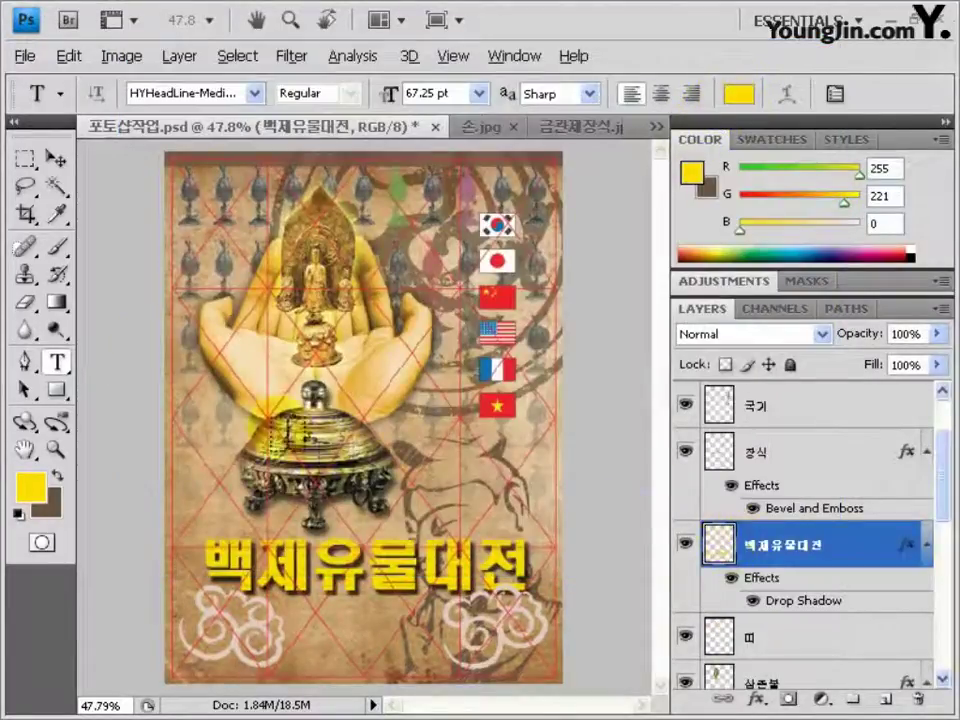
Step: Add centred 15.34 pt text between the clouds: 국립중앙박물관 아시아관, NARIONAL MUSEUM OF KOREA and the exhibition dates on three lines
left_click(300, 625)
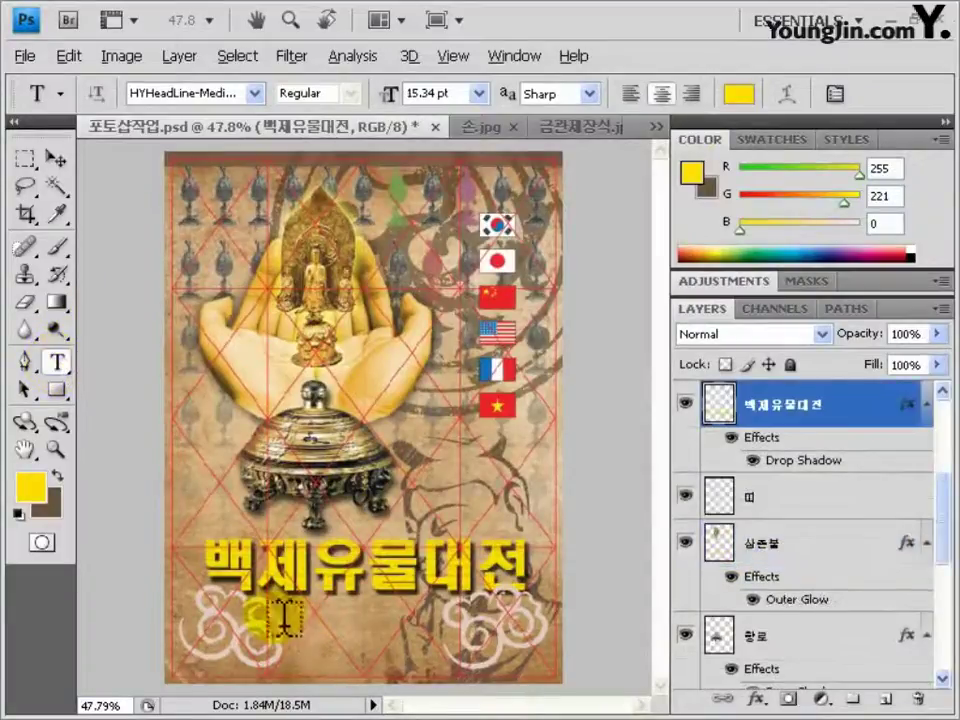
left_click(360, 643)
type("국립중앙박물관 아시아관 NARIONAL MUSEUM OF KOREA 2013.5.17~2013.6.16")
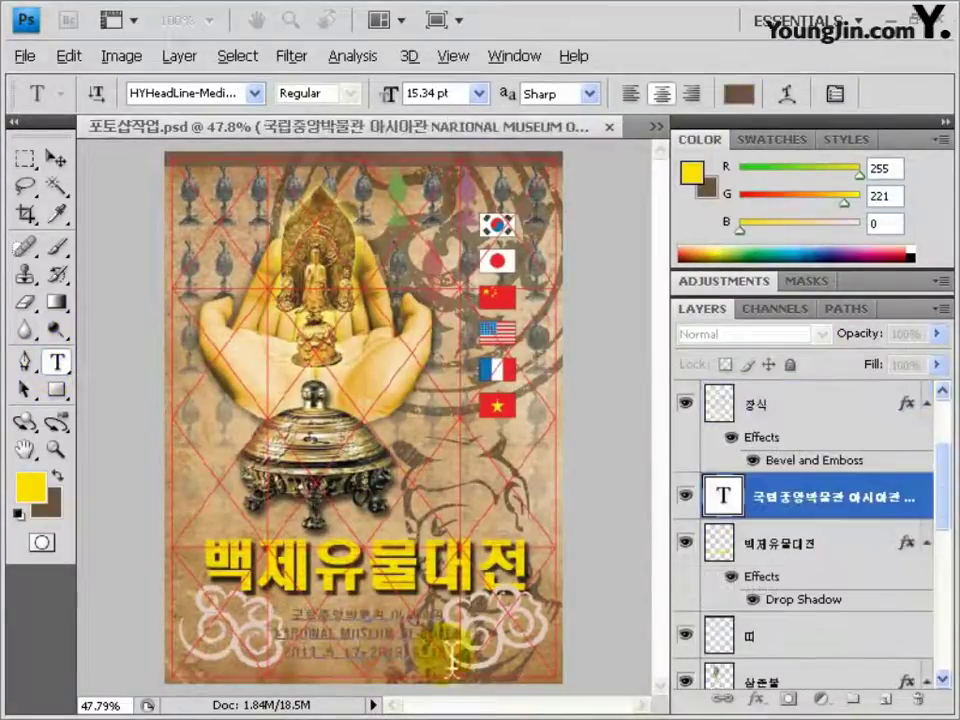
Step: Recolour all three lines of the museum and date text black
key("ctrl+a")
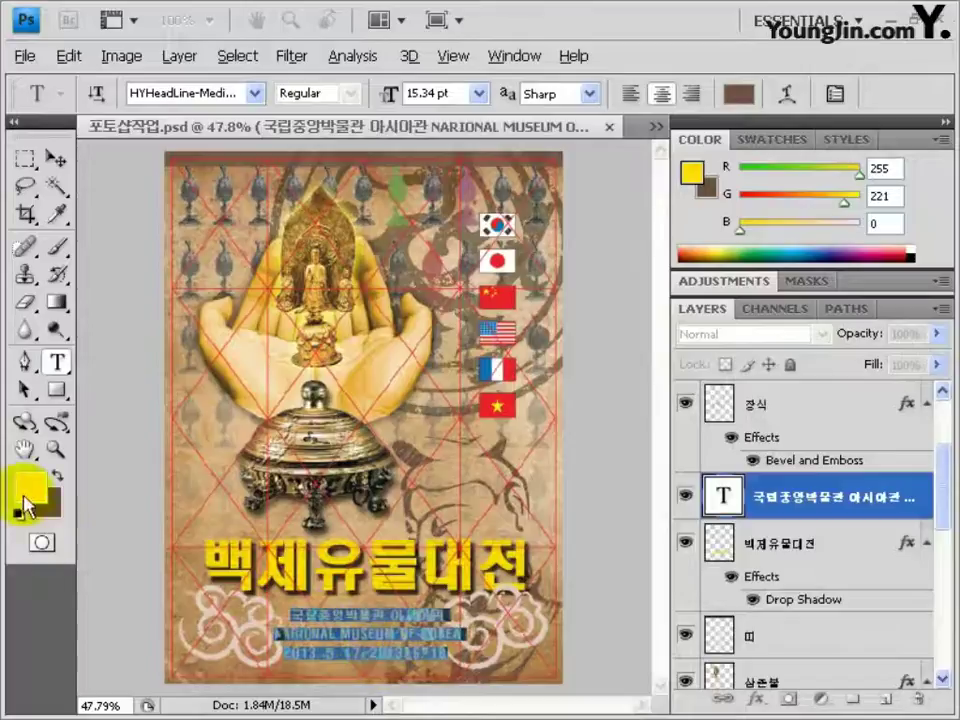
left_click(24, 497)
left_click_drag(285, 386, 133, 456)
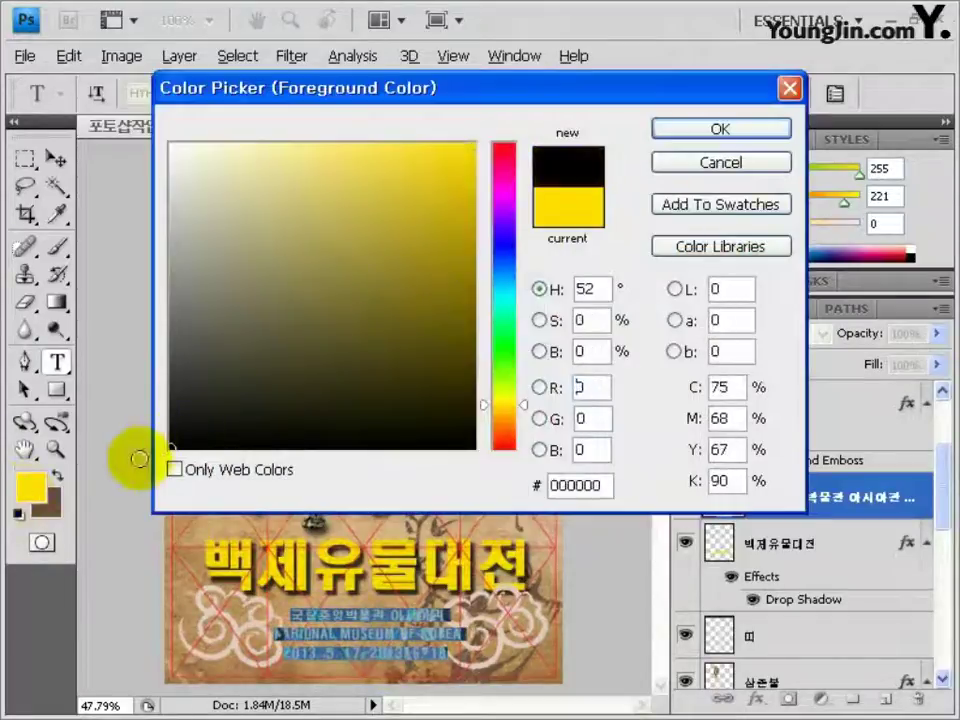
left_click(790, 122)
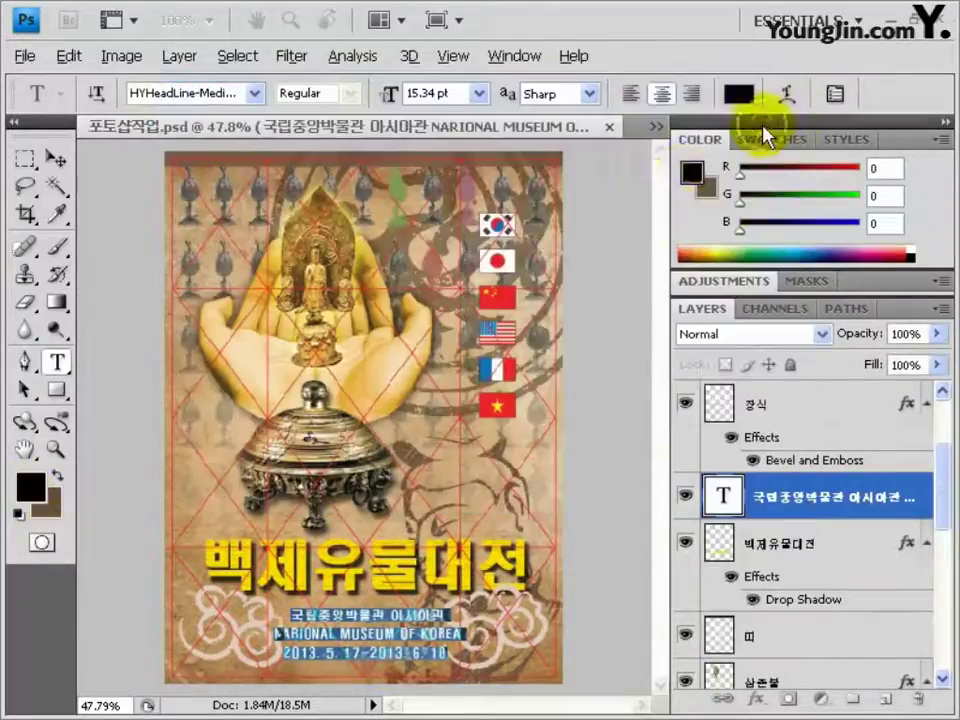
Step: Add a white Outer Glow in Normal blend mode to the museum and date text
double_click(920, 487)
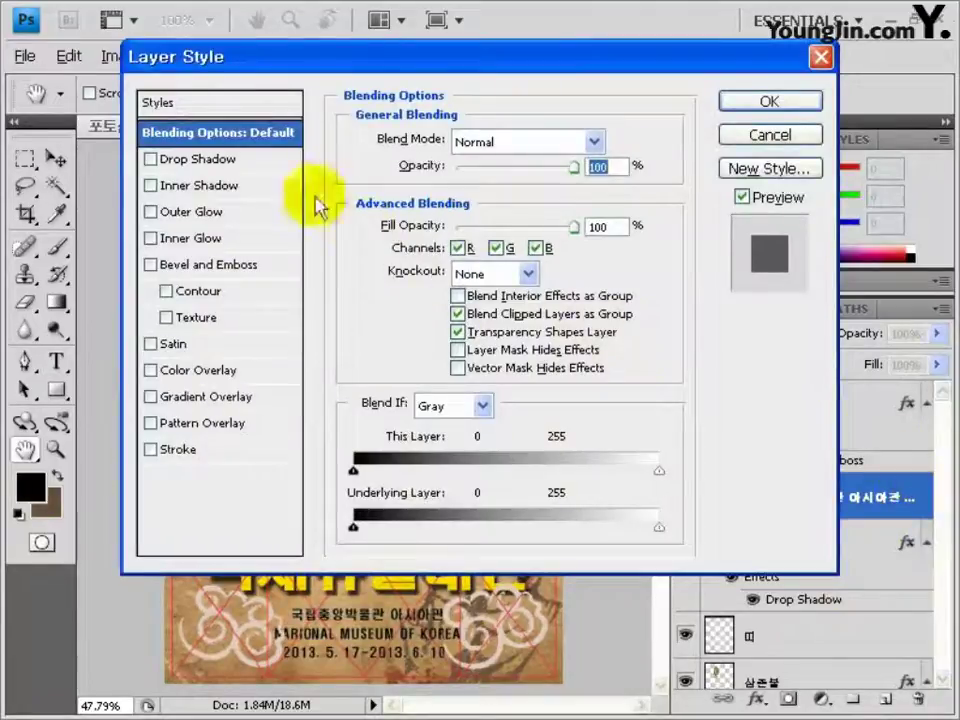
left_click(165, 211)
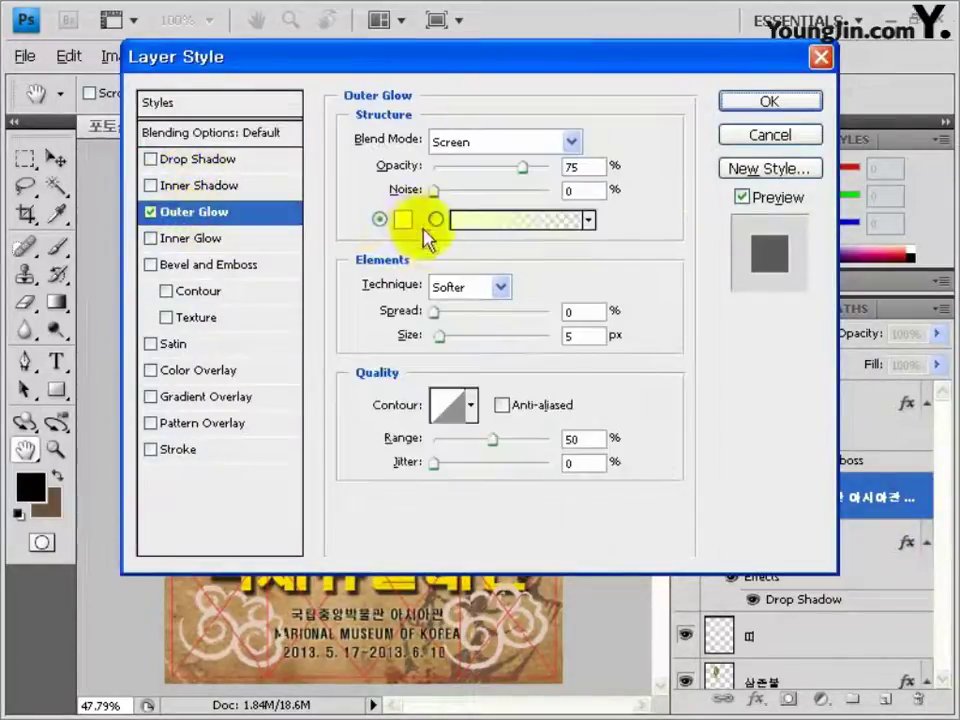
left_click(453, 145)
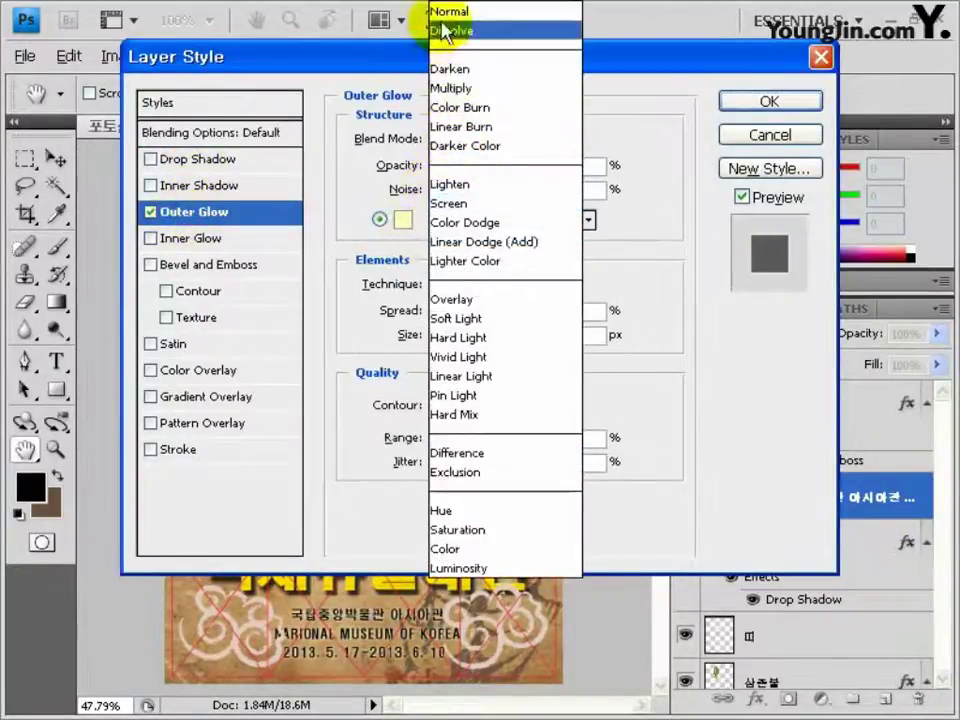
left_click(447, 25)
left_click(405, 217)
left_click_drag(328, 195, 121, 105)
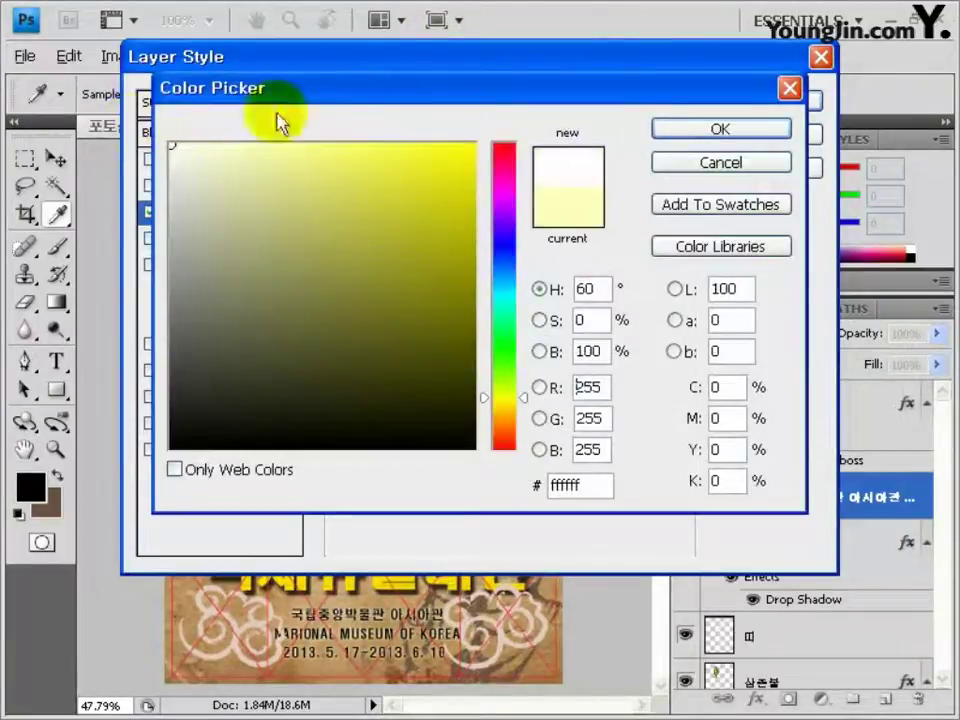
left_click(790, 132)
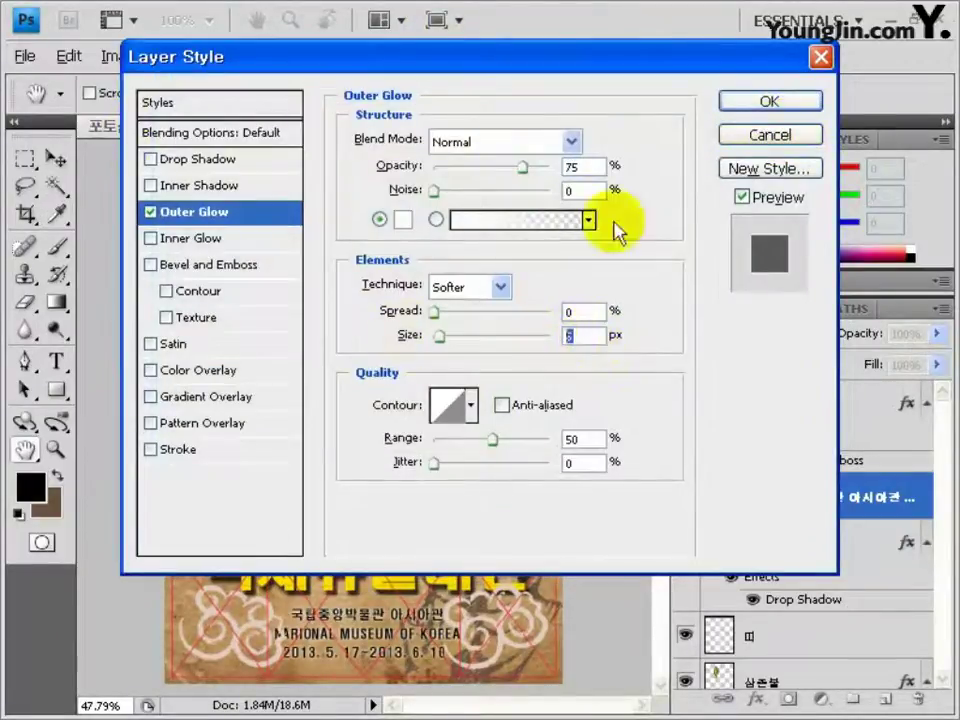
left_click(760, 103)
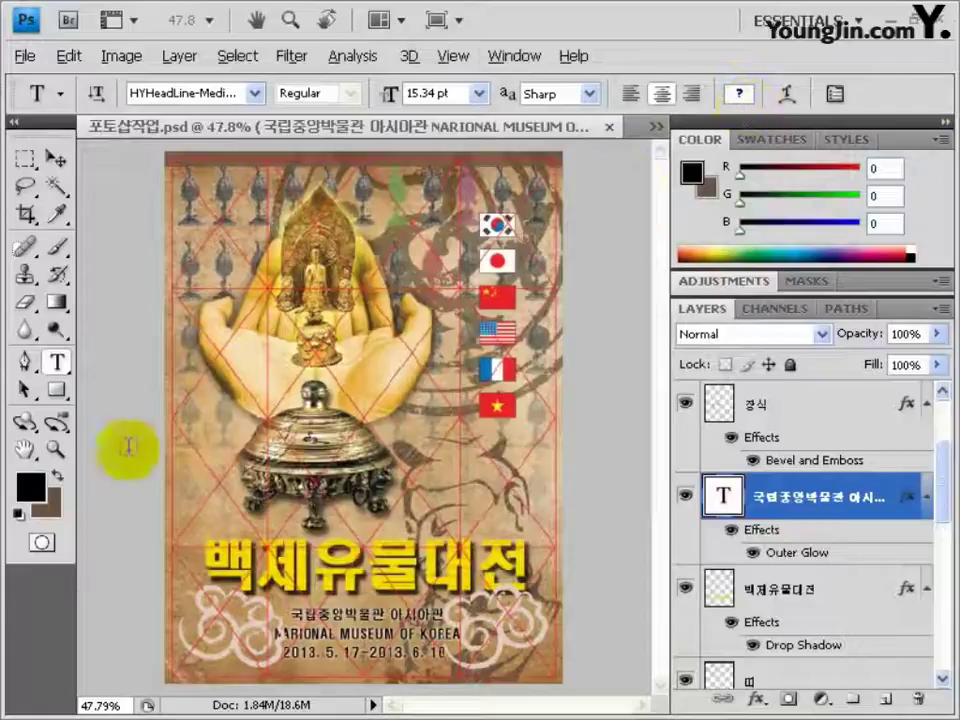
Step: Draw a circular path around the upper flags with the Ellipse tool in Paths mode
left_click(60, 368)
left_click(58, 390)
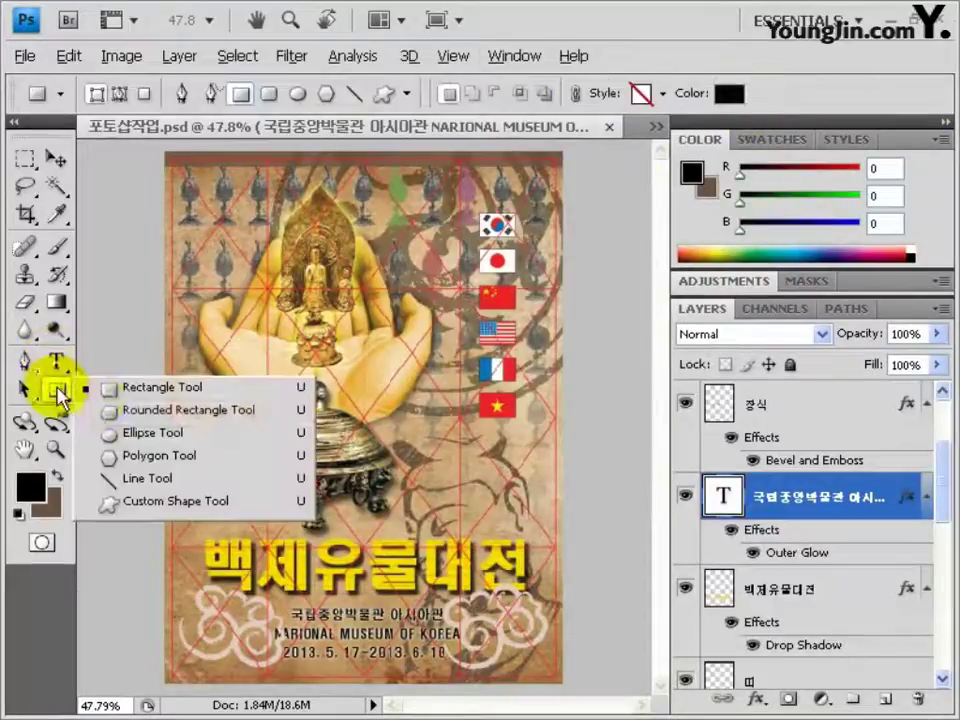
left_click(140, 433)
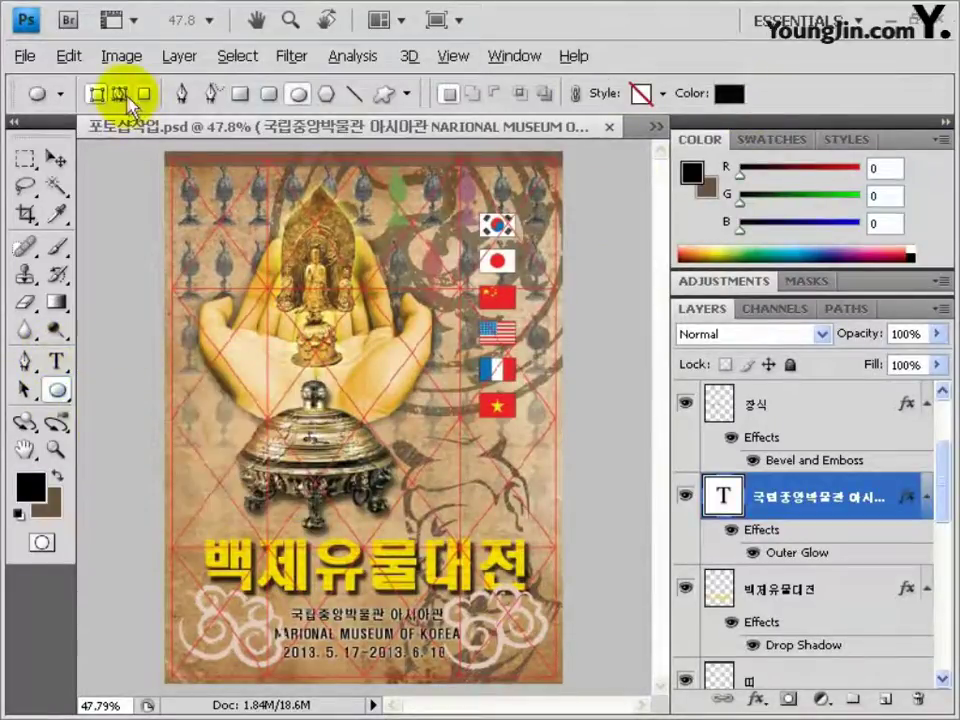
left_click(120, 94)
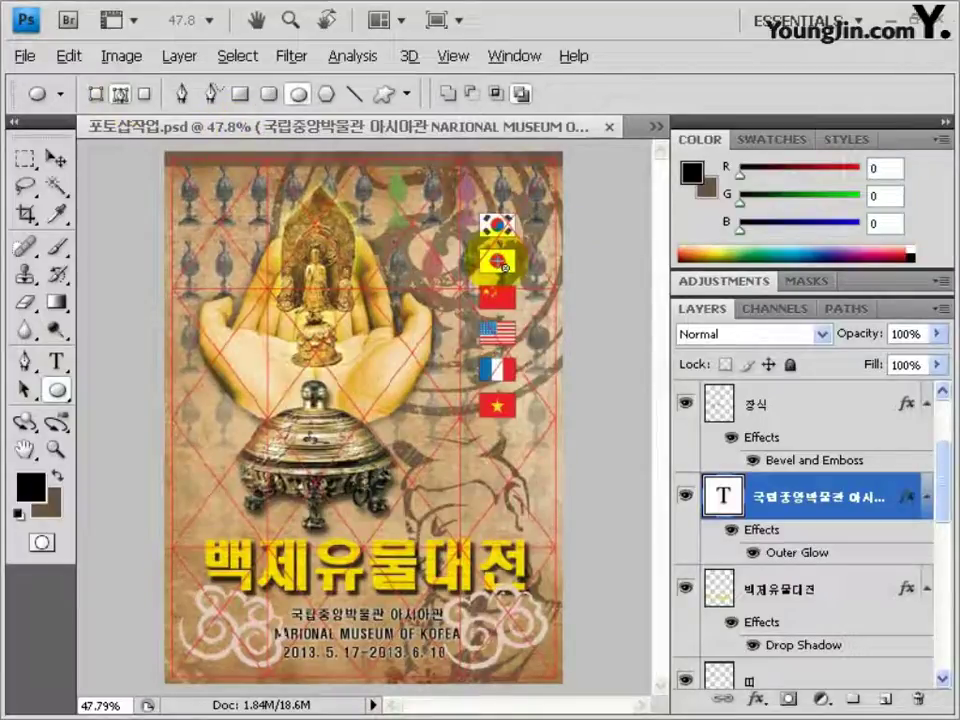
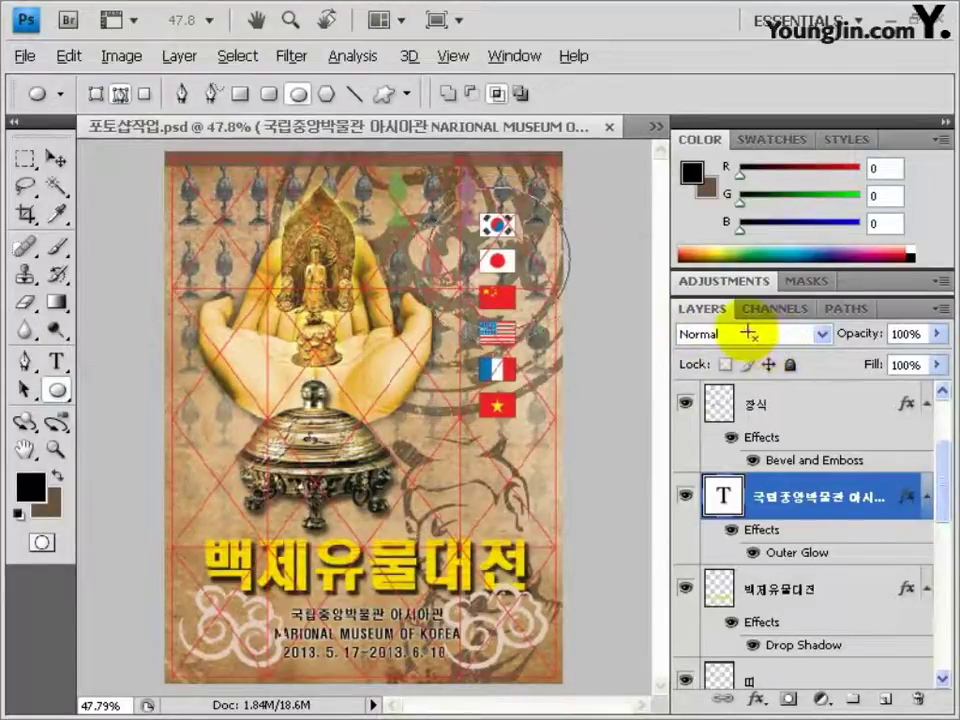
Step: Add the centred white Dotum text 백제를 이제 다음의 나라에서 along the top of the circle and scale it down to about 9.46 pt
left_click(57, 360)
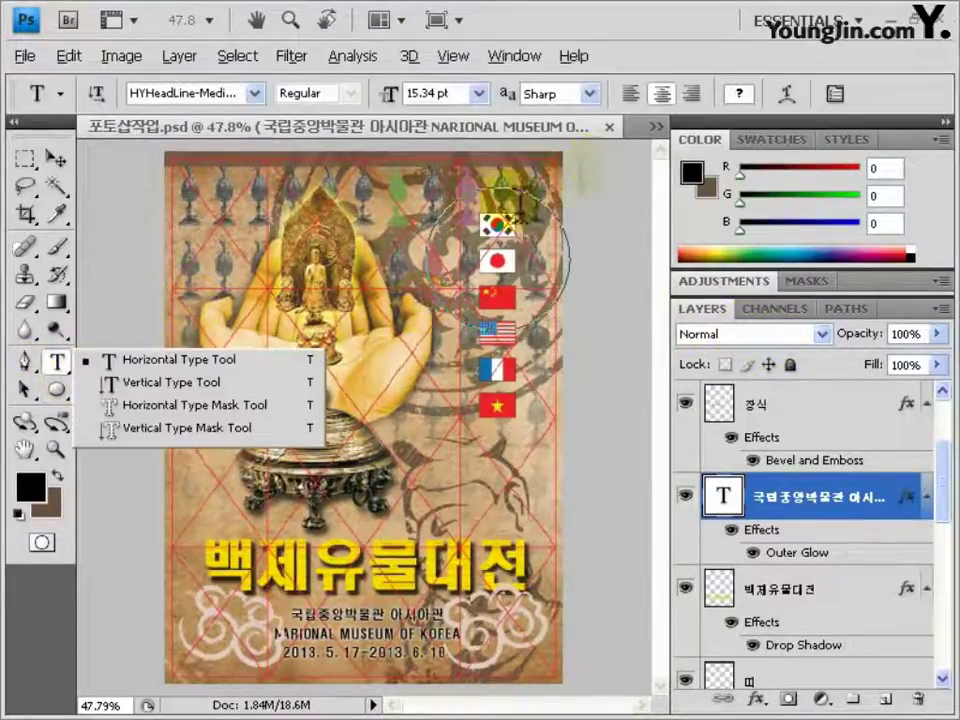
left_click(664, 98)
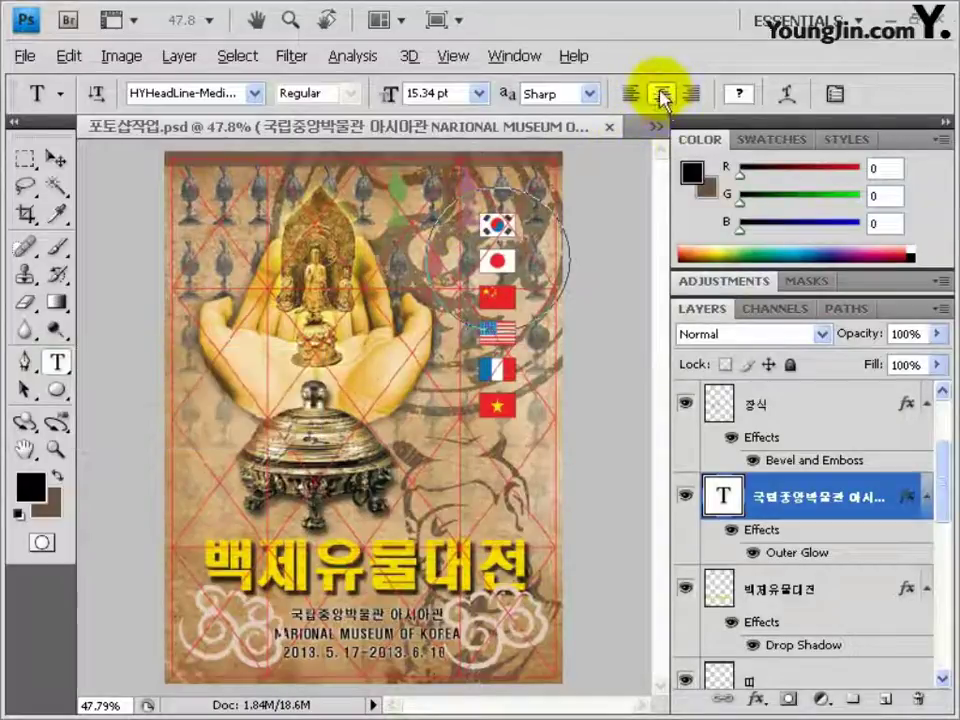
left_click(458, 210)
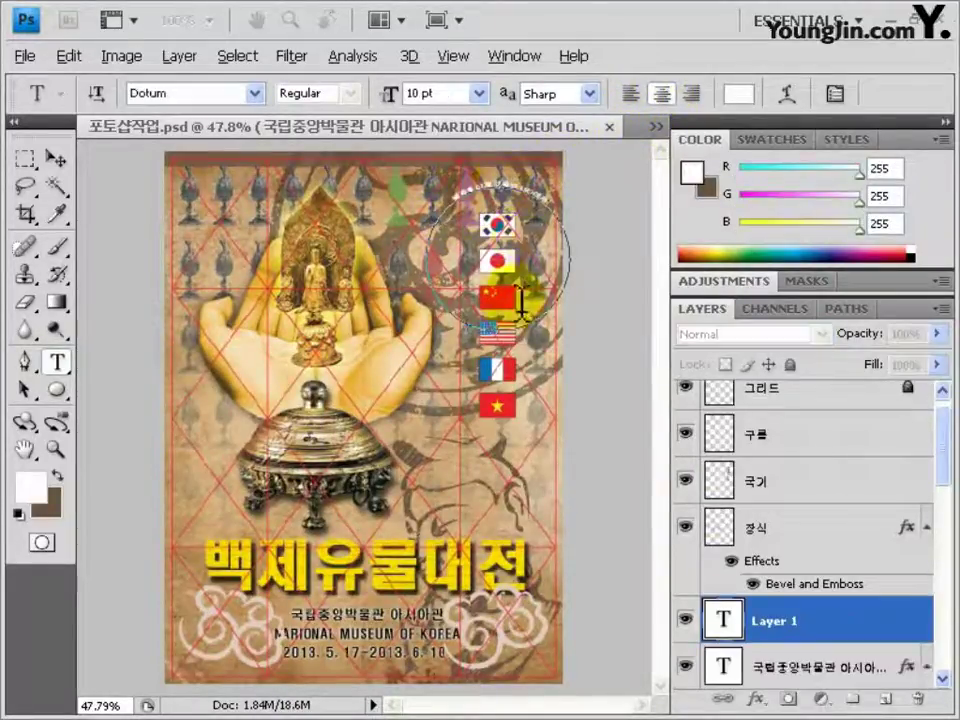
left_click(57, 157)
left_click_drag(576, 307, 600, 381)
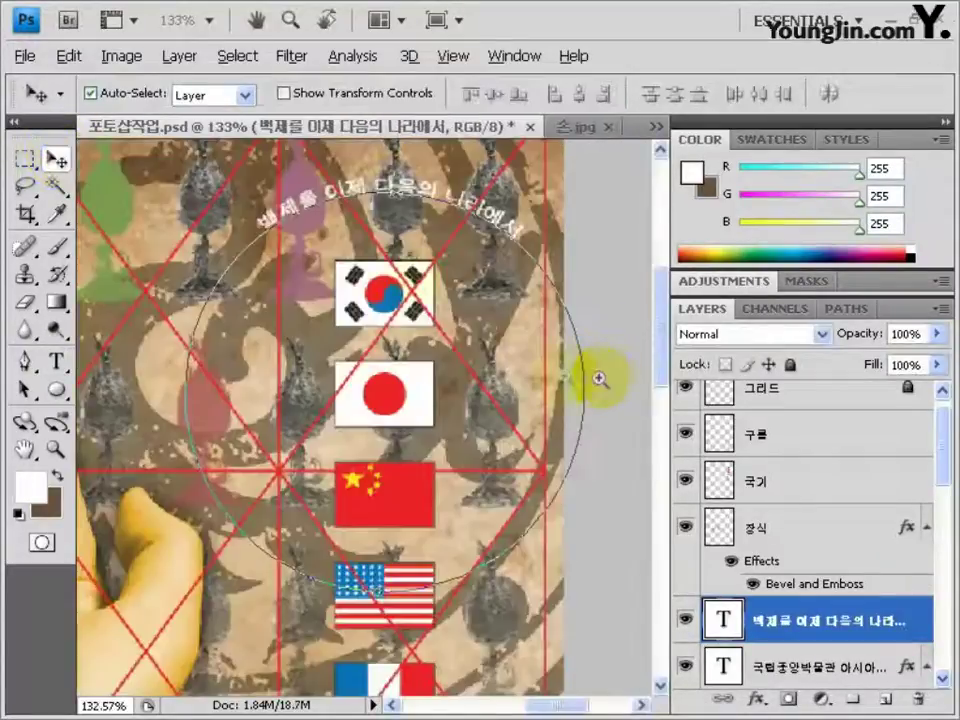
left_click_drag(782, 600, 148, 195)
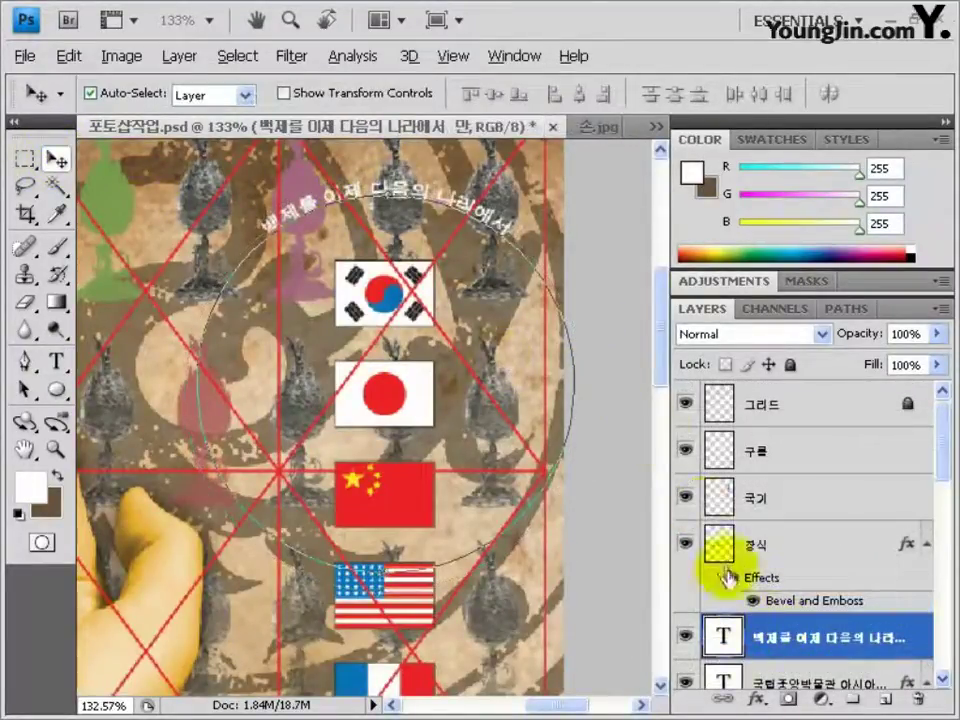
Step: Duplicate the curved text layer and set the copy's baseline shift to -13 pt
left_click_drag(707, 568, 832, 648)
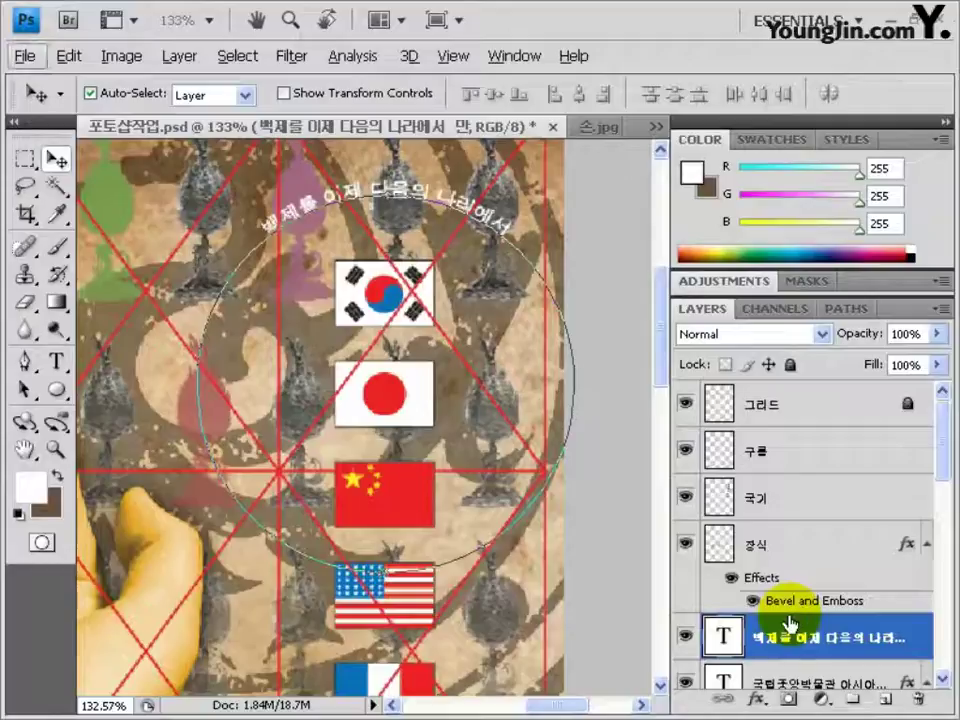
key("ctrl+j")
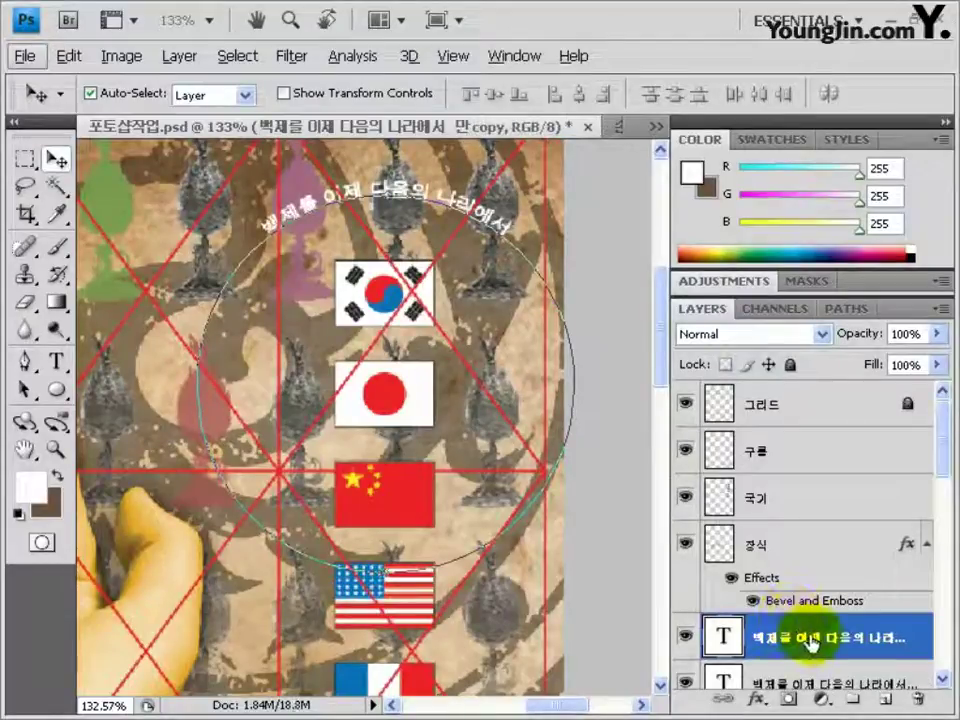
left_click(447, 58)
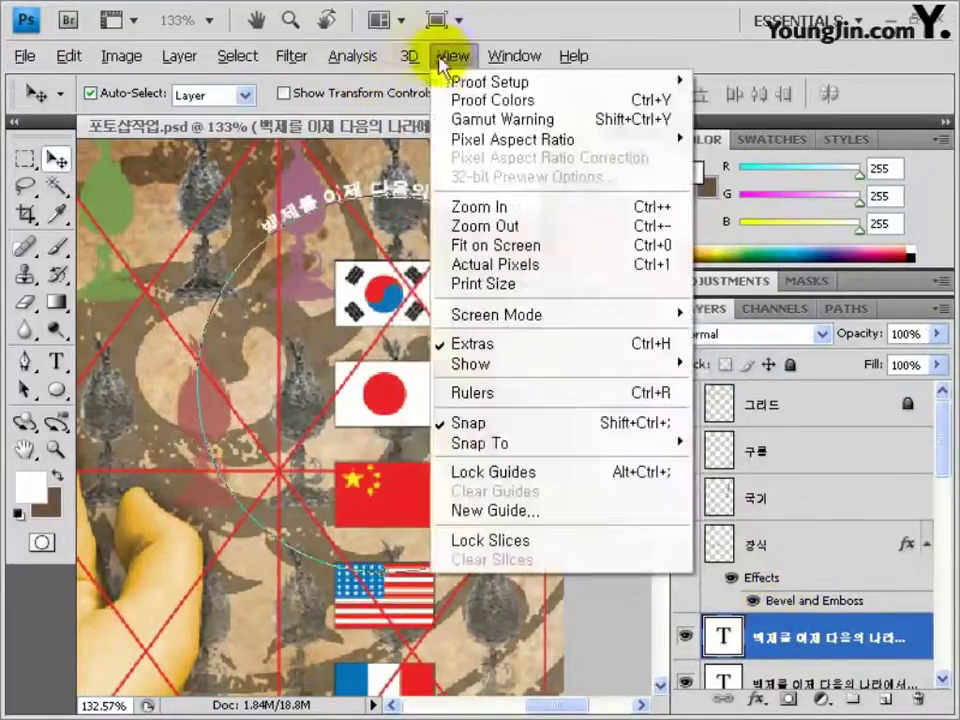
mouse_move(512, 56)
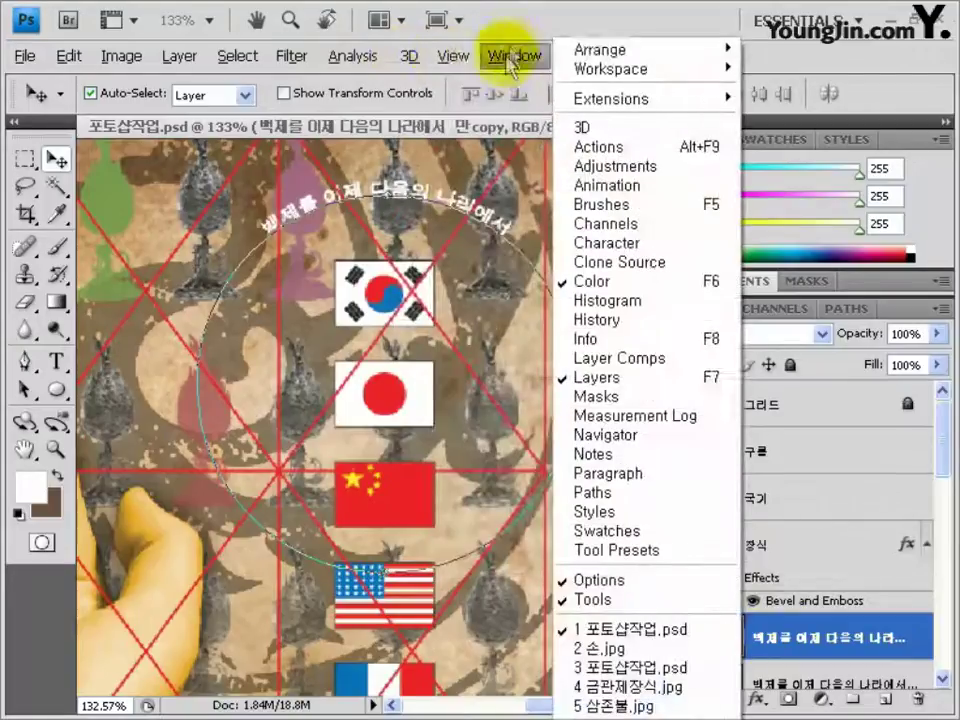
left_click(600, 243)
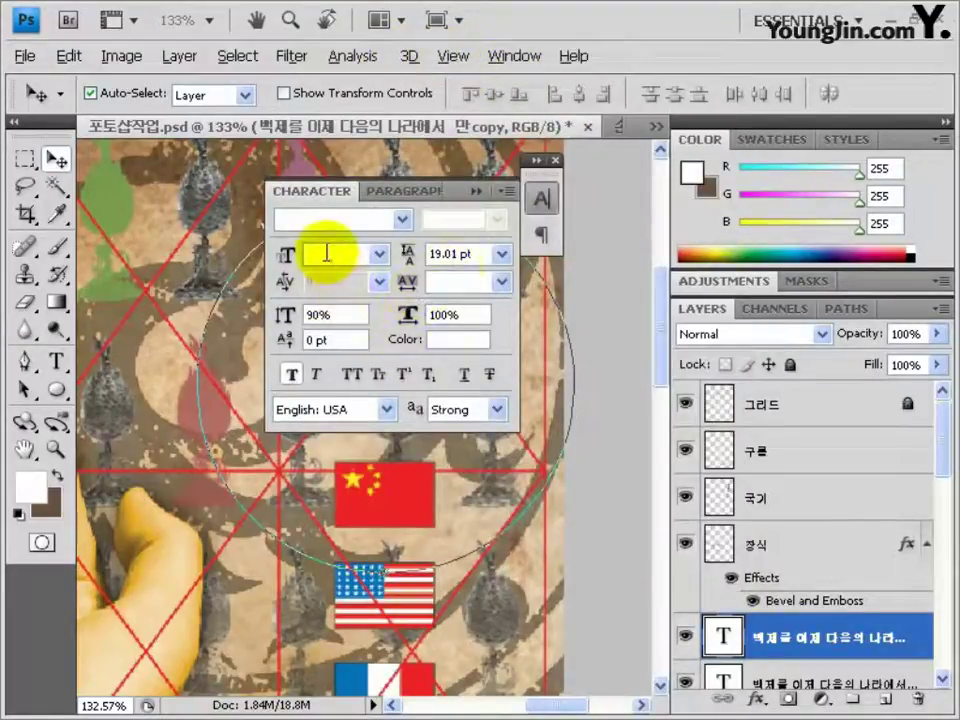
left_click(280, 340)
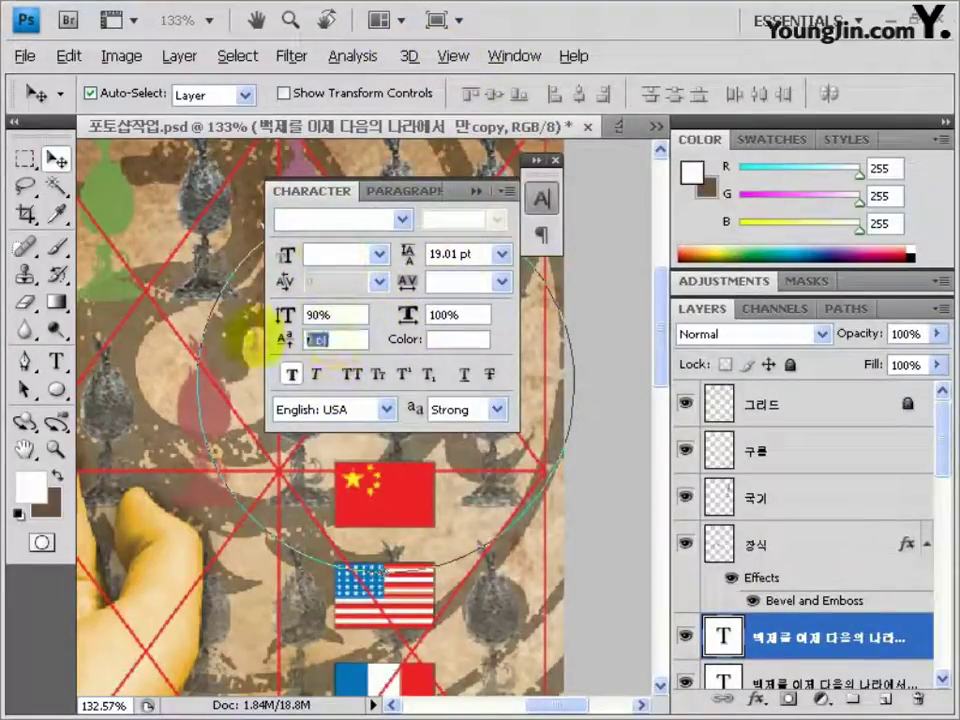
type("-13")
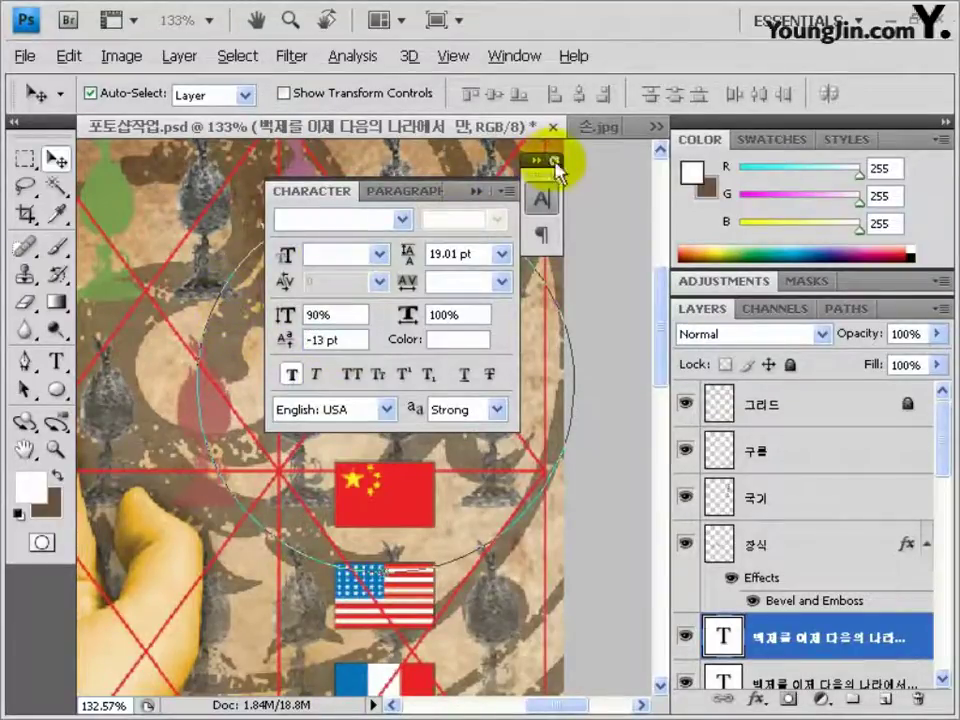
left_click(556, 163)
Step: Replace the wording of the duplicated inner curved line with 만나보실 수 있습니다
left_click(47, 360)
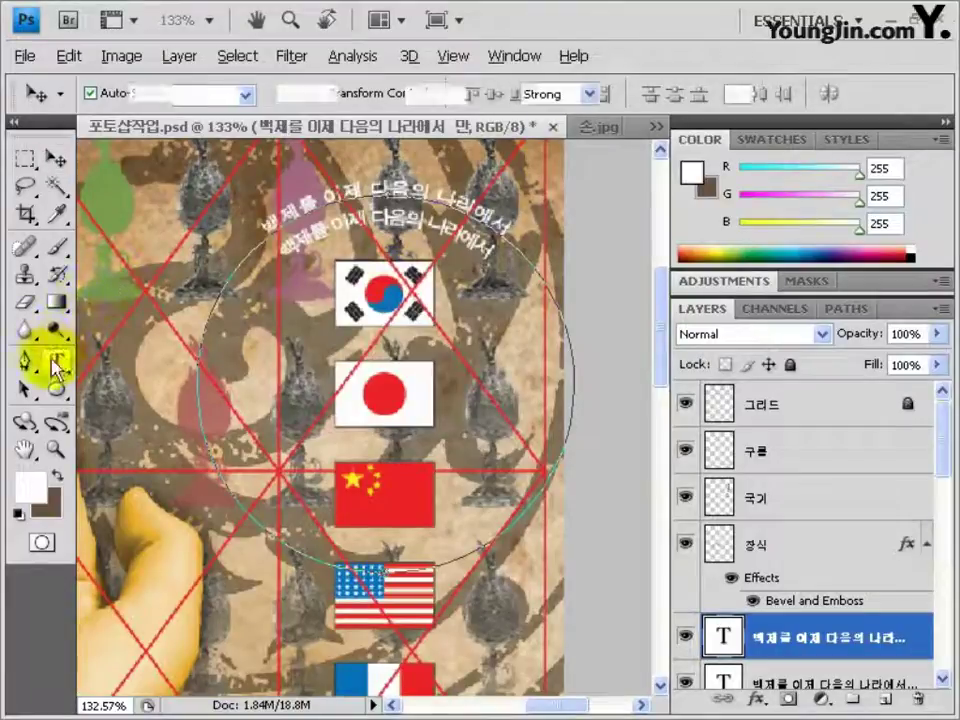
left_click_drag(450, 242, 302, 265)
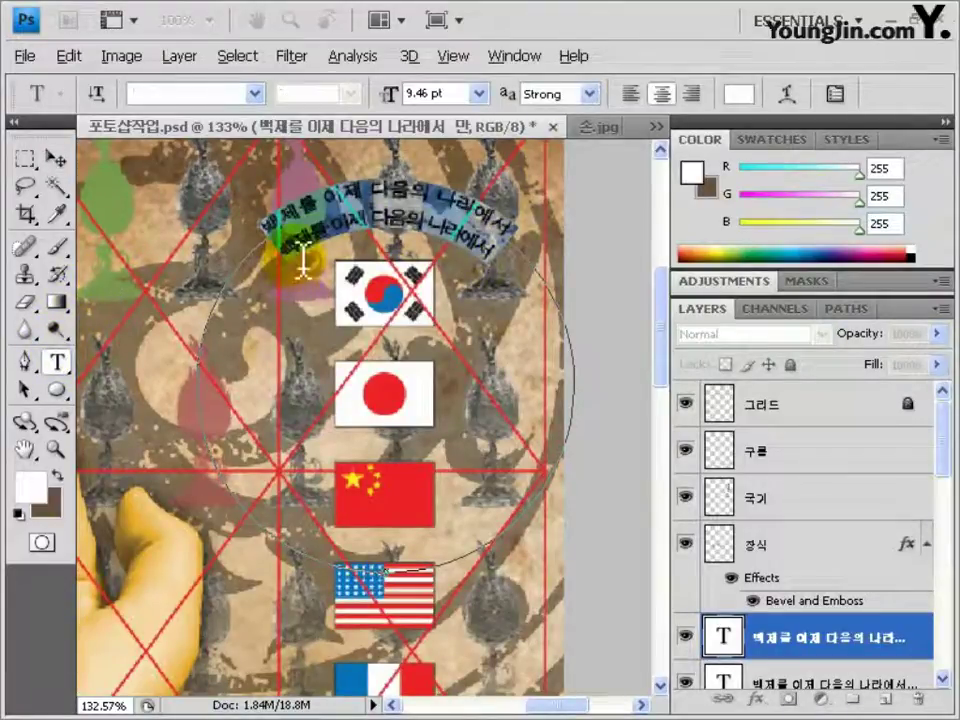
key("ctrl+Return")
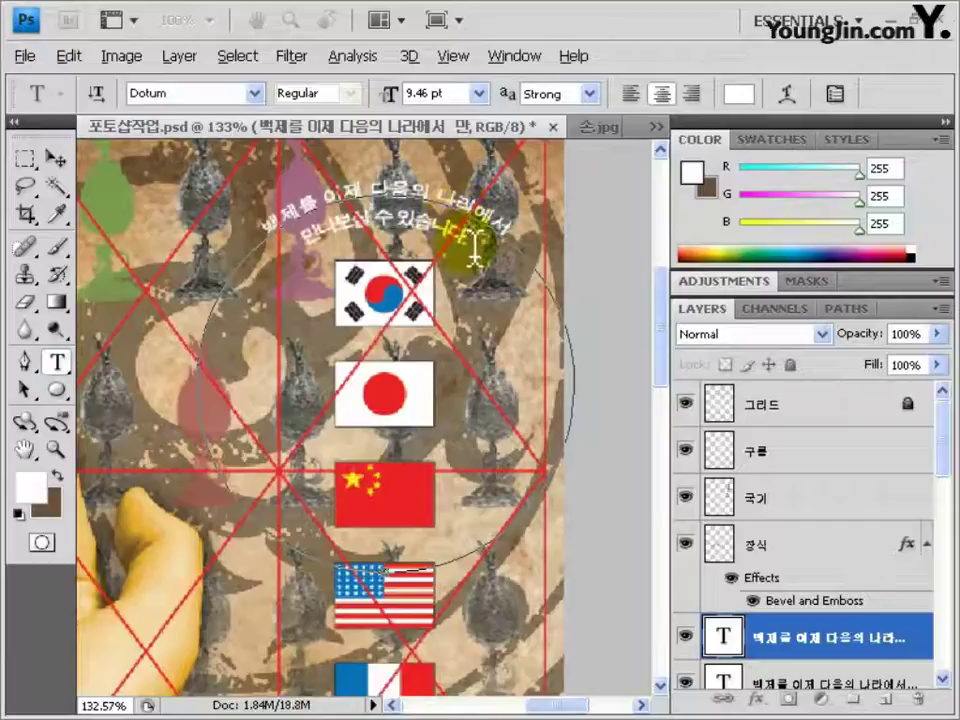
Step: Add an Outer Glow layer style to the outer curved text layer 백제를 이제 다음의 나라에서
left_click(793, 688)
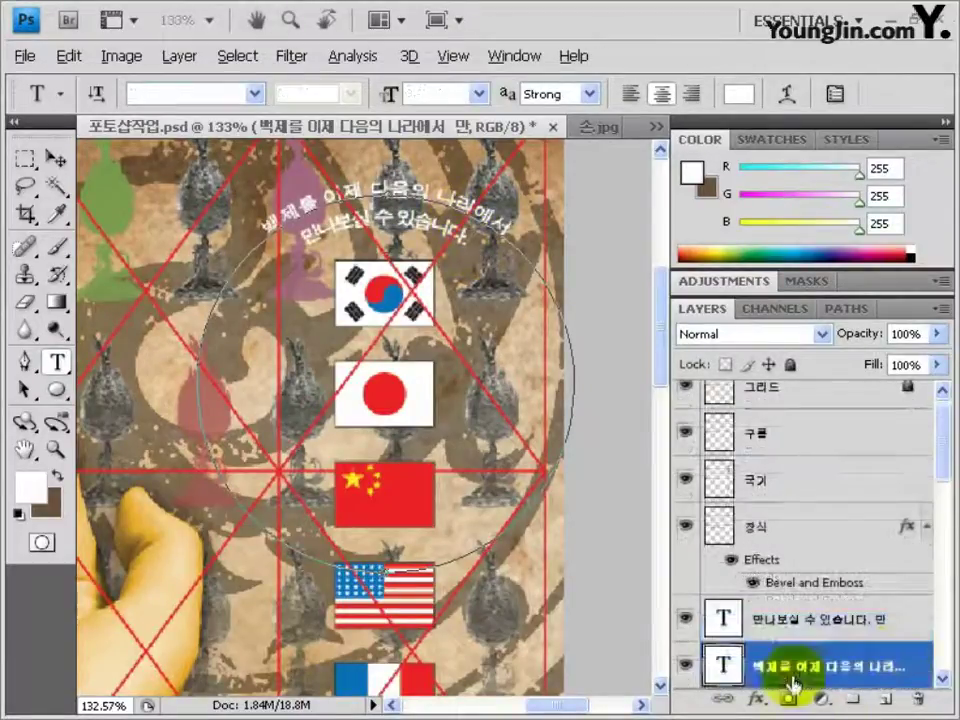
double_click(907, 657)
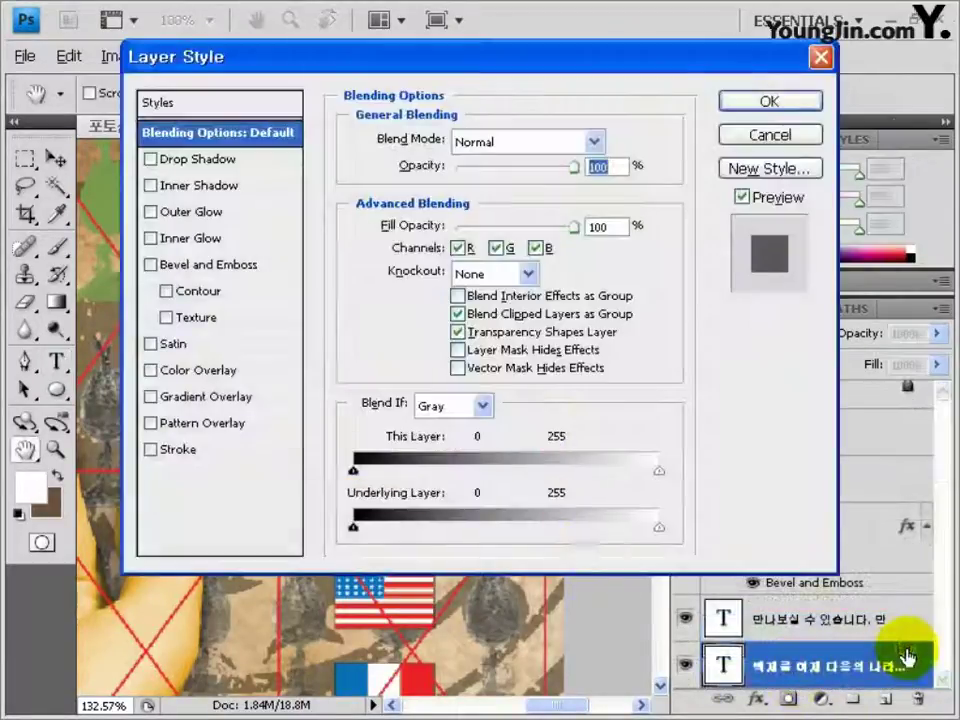
left_click(213, 213)
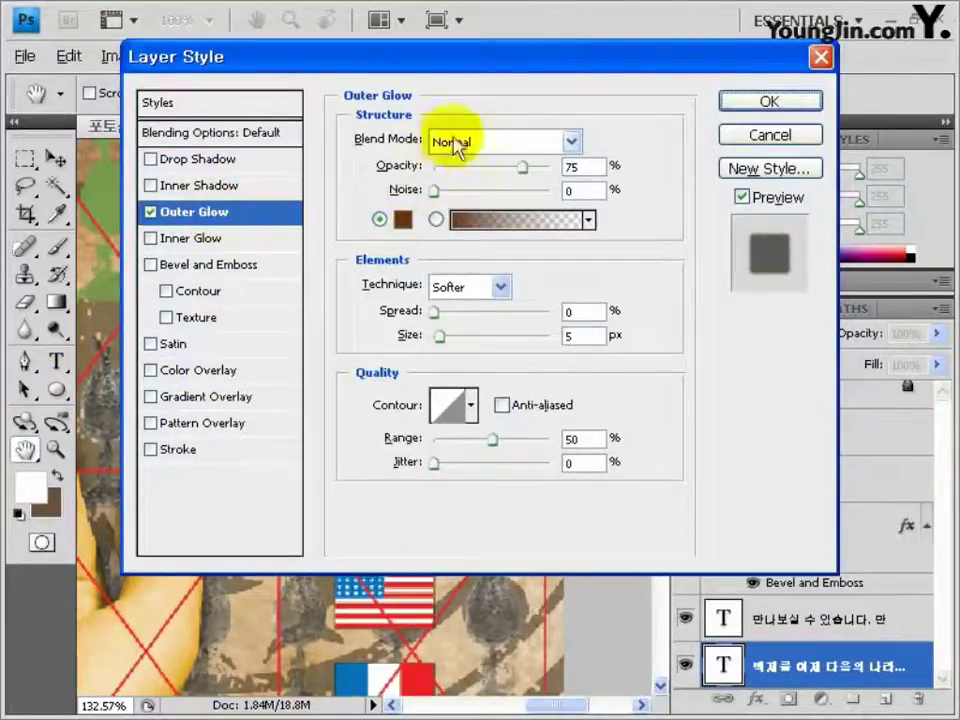
Step: Set the outer glow colour of the outer curved text to C 0, M 60, Y 80, K 70 and apply the style
left_click(403, 219)
double_click(722, 387)
type("0")
double_click(722, 418)
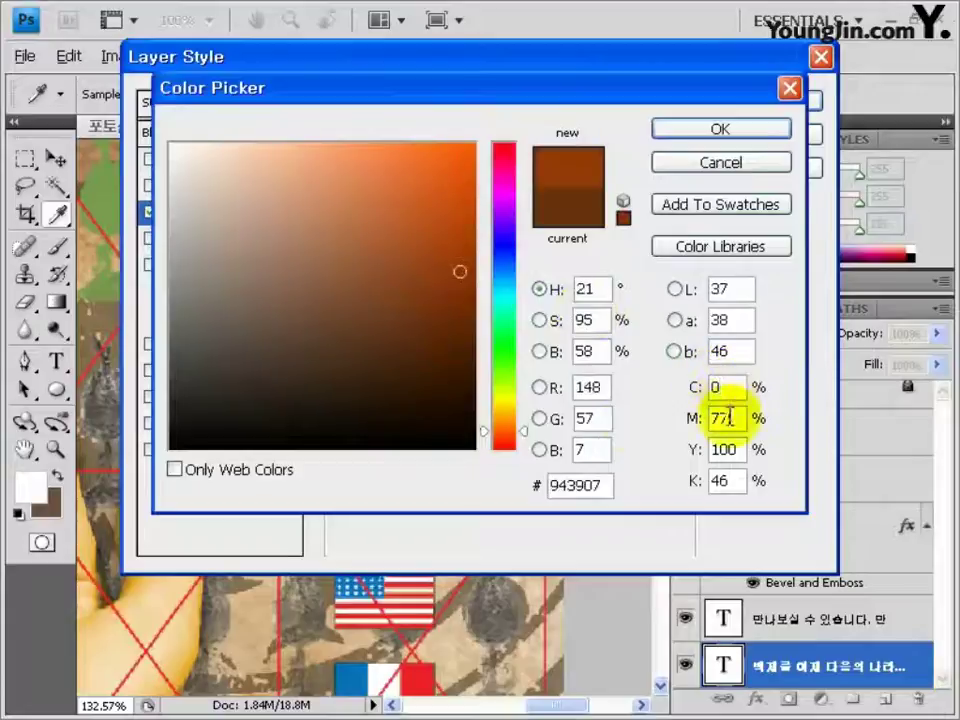
type("60")
key("Tab")
type("80")
double_click(722, 481)
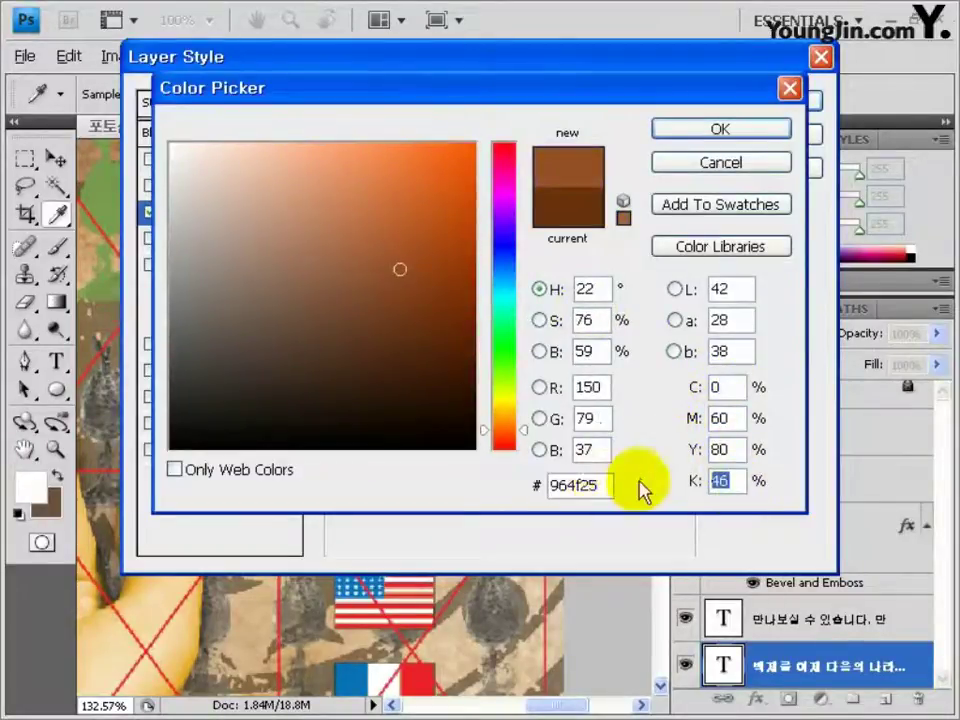
type("70")
left_click(712, 168)
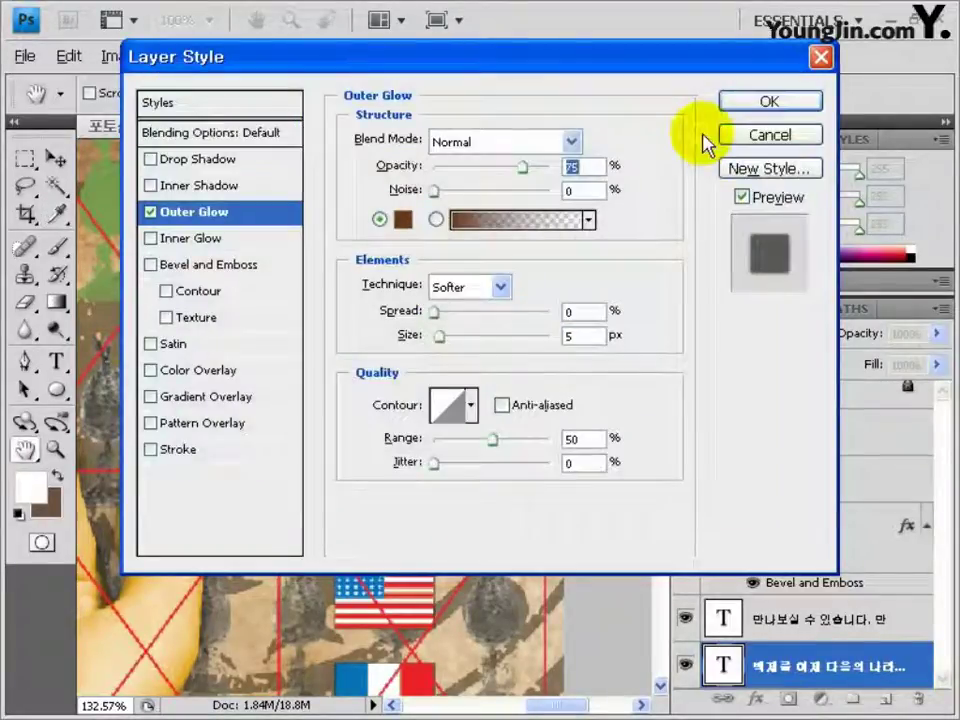
left_click(750, 108)
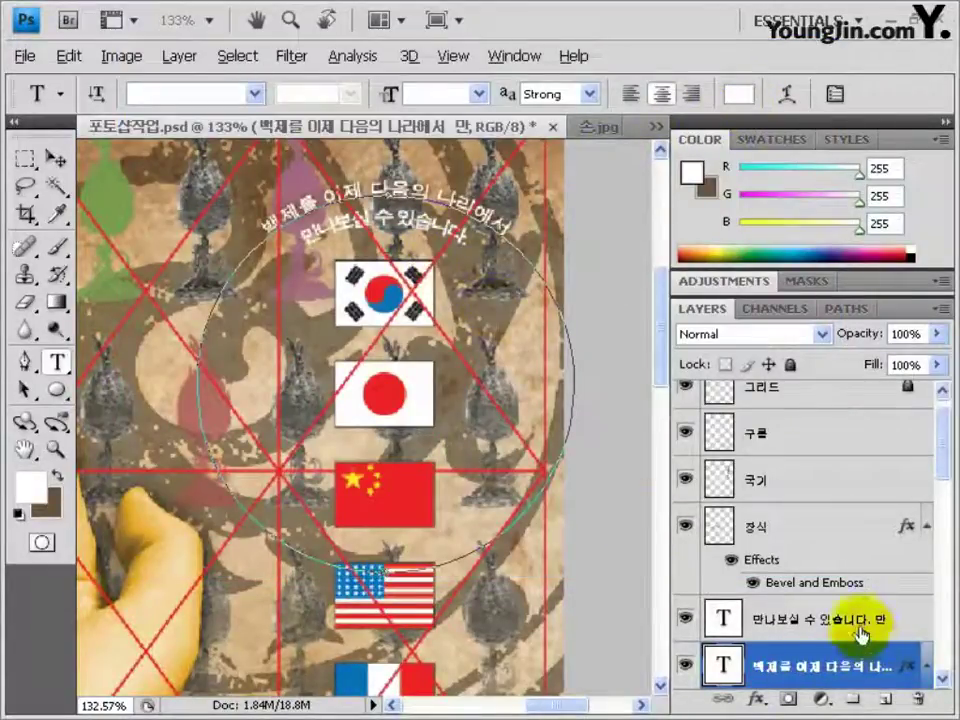
Step: Copy the Outer Glow effect from the outer curved line to the inner text layer 만나보실 수 있습니다
scroll(831, 636, "down", 1)
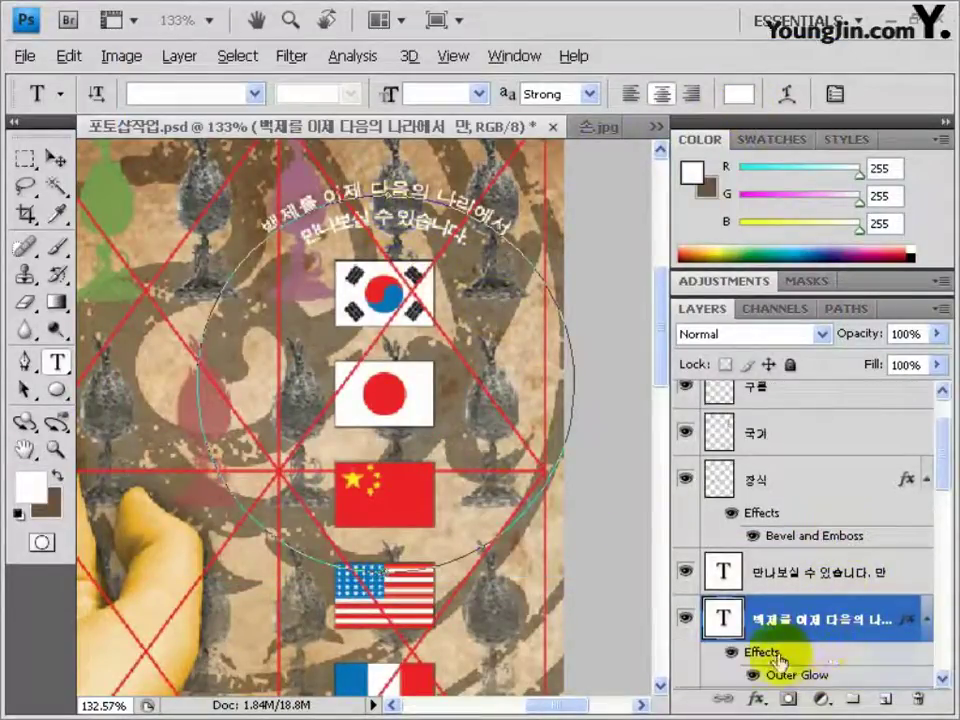
left_click_drag(772, 652, 795, 579)
scroll(795, 577, "down", 3)
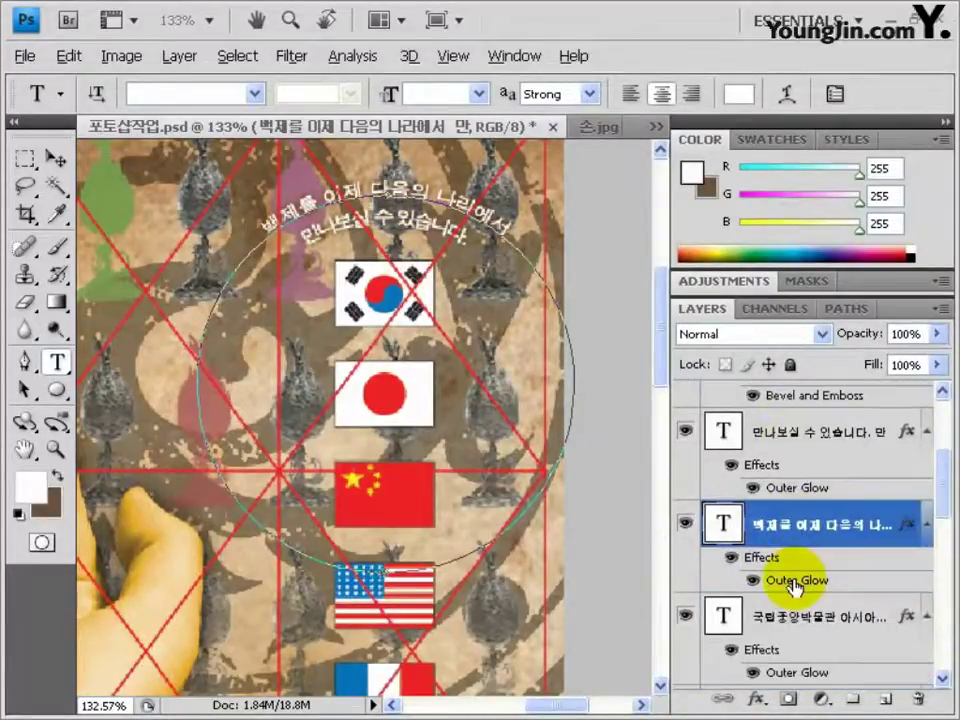
scroll(795, 580, "up", 2)
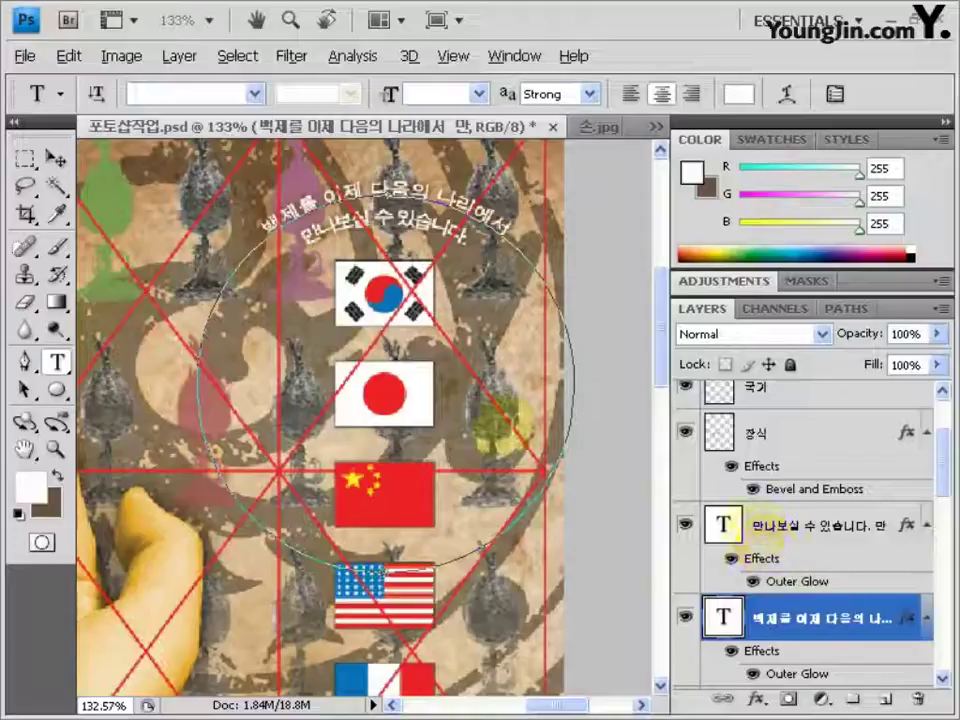
Step: Add black 9.42 pt Dotum labels 한국, 일본, 중국, 미국, 프랑스 and 베트남 beneath the matching flags
key("v")
left_click(18, 513)
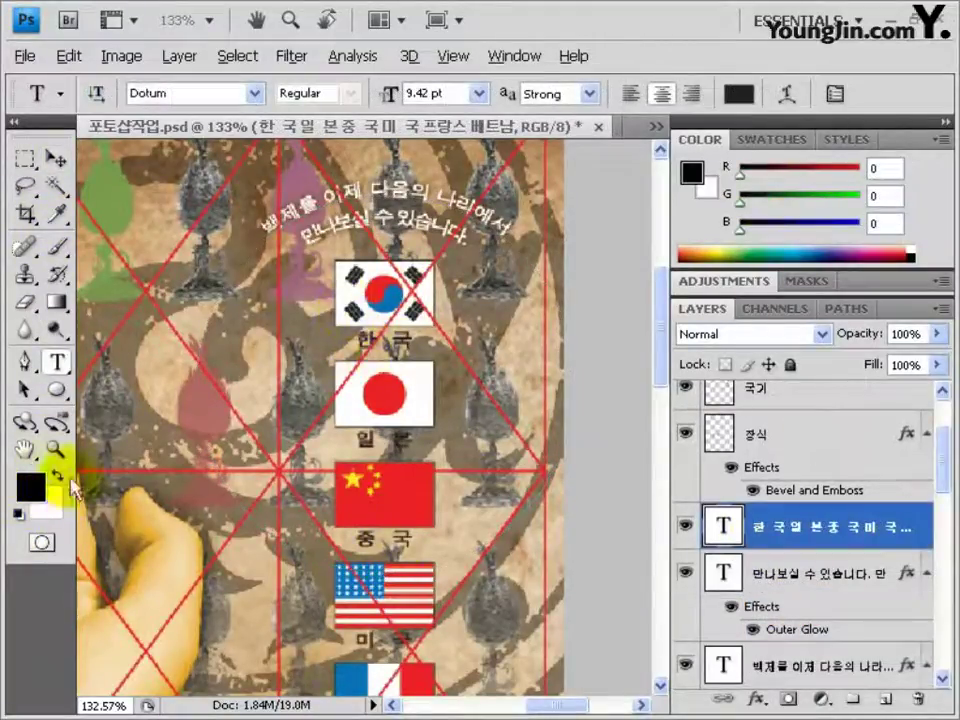
Step: Move the text layers directly below the 그리드 layer and hide the 그리드 layer
double_click(25, 447)
scroll(821, 621, "down", 3)
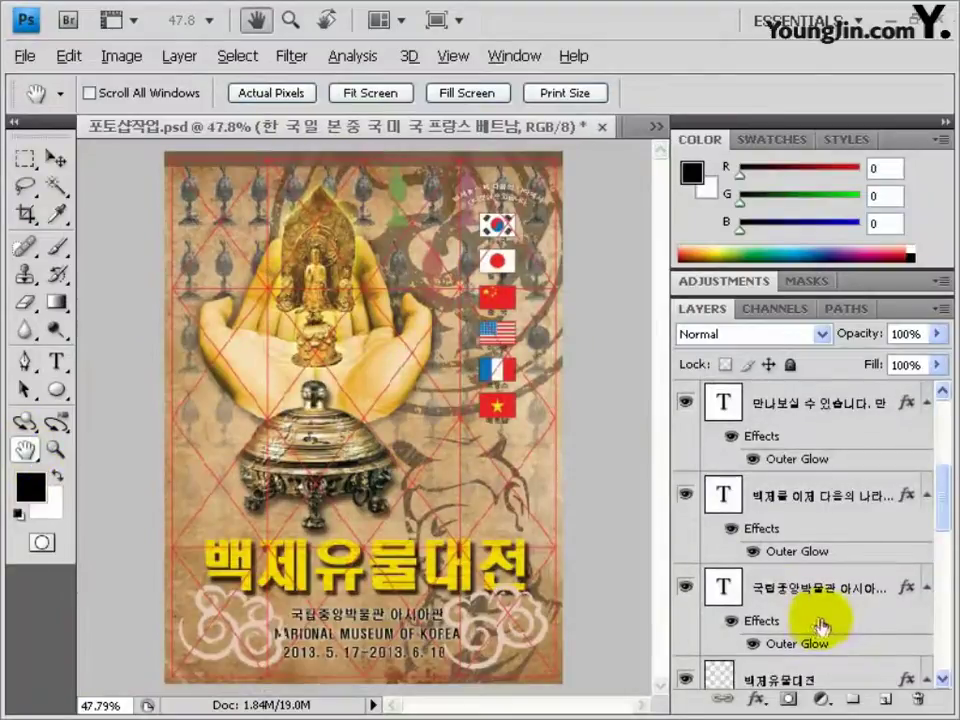
scroll(810, 606, "up", 3)
left_click(810, 600, "shift")
left_click_drag(810, 600, 688, 400)
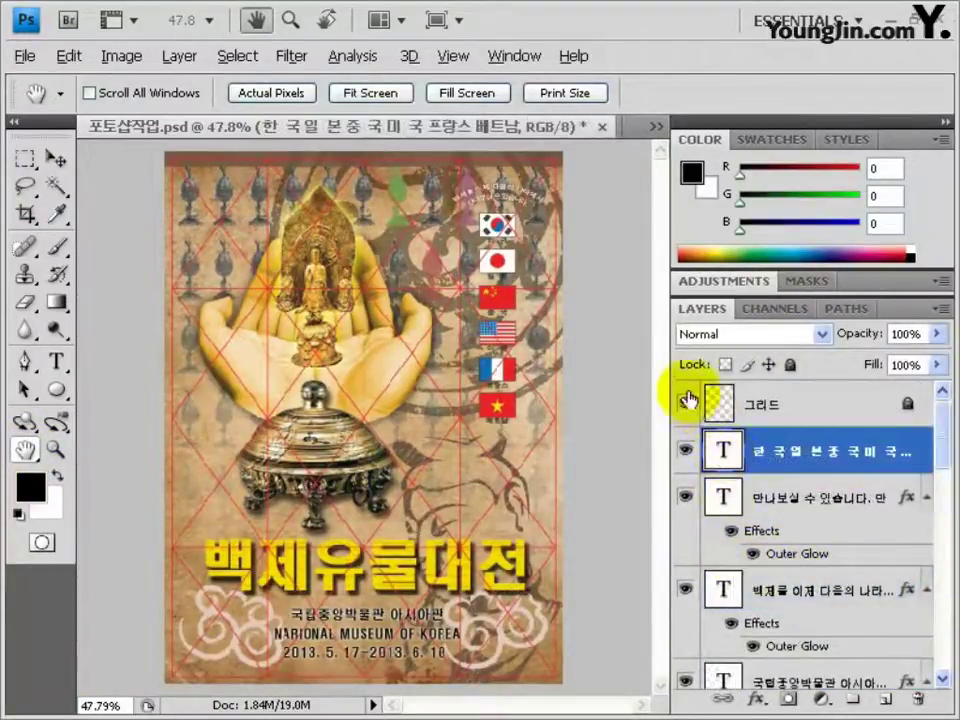
left_click(686, 403)
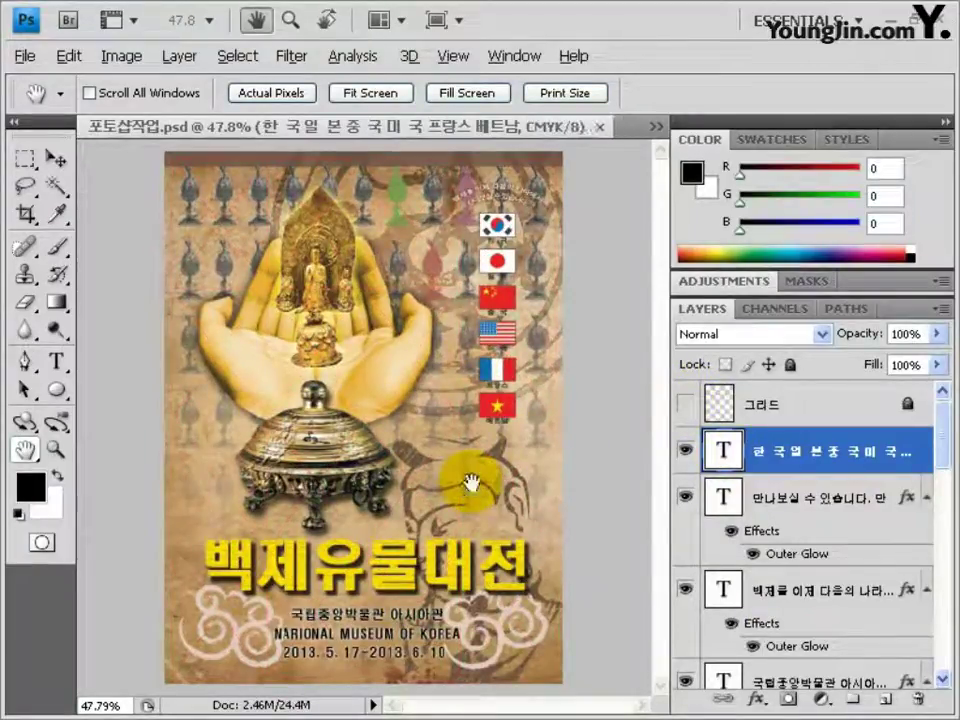
Step: Convert the poster from CMYK to RGB Color mode without flattening its layers
left_click(121, 56)
mouse_move(152, 82)
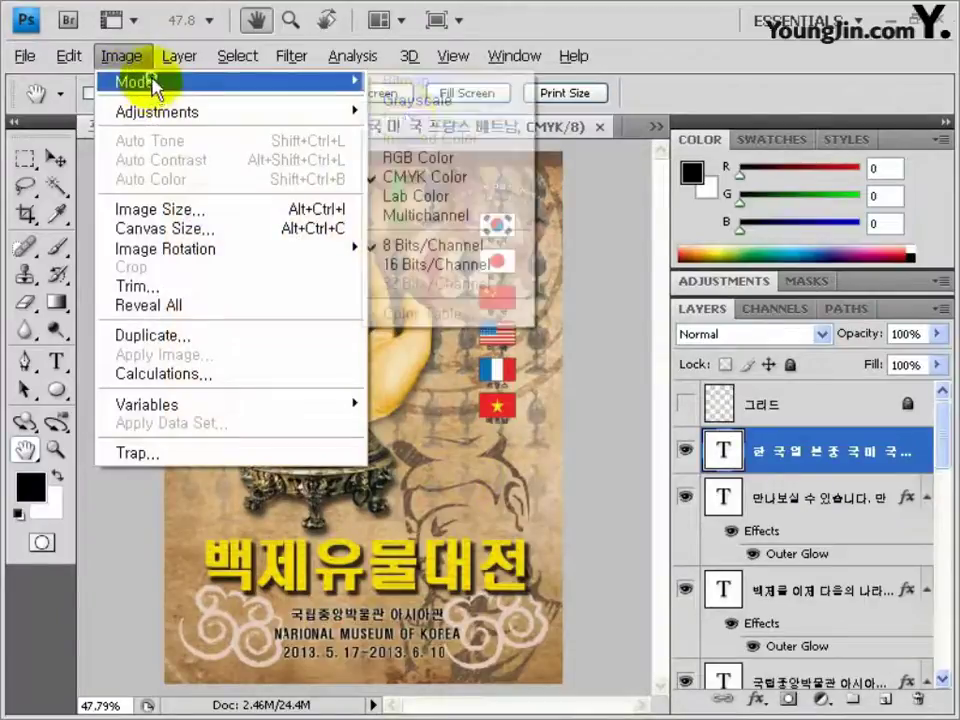
left_click(400, 157)
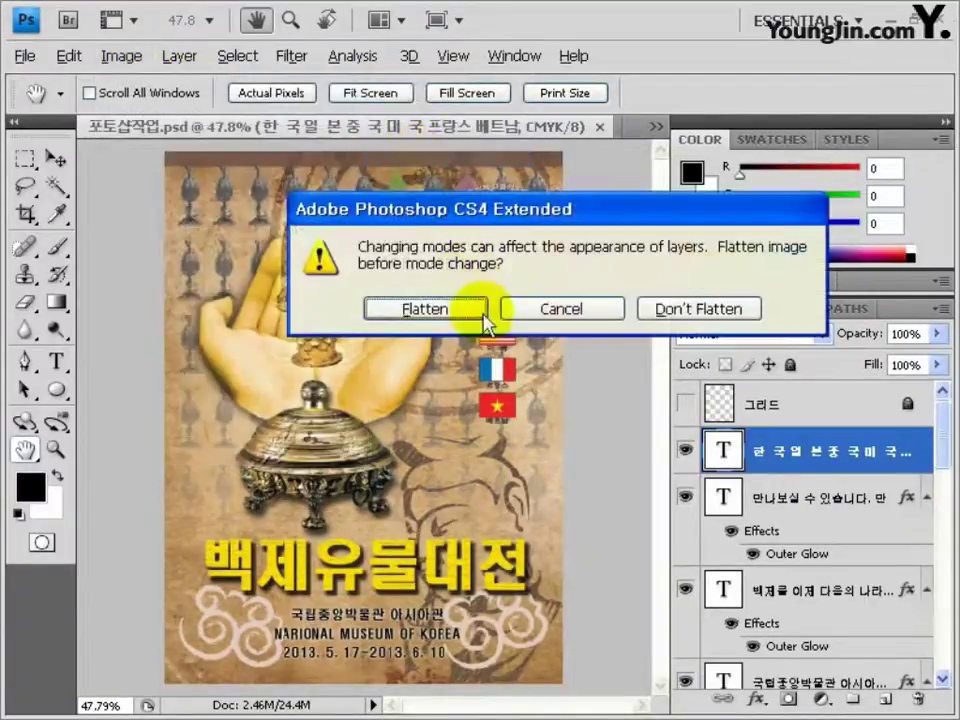
left_click(712, 312)
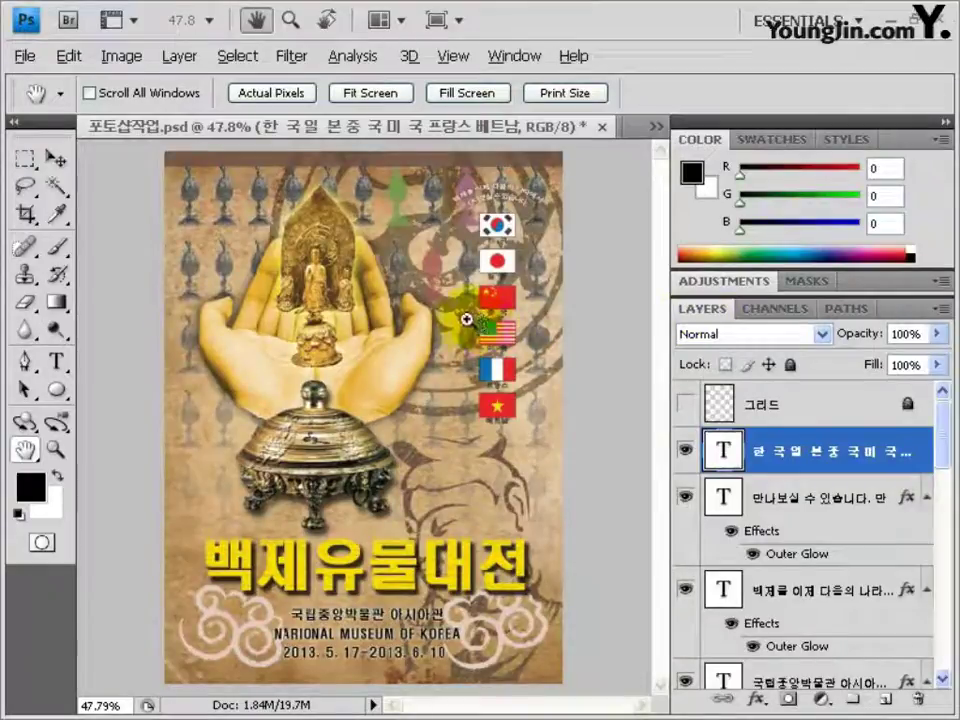
Step: Save a JPEG copy of the poster as 01.jpg in the 작업 folder
key("ctrl+shift+s")
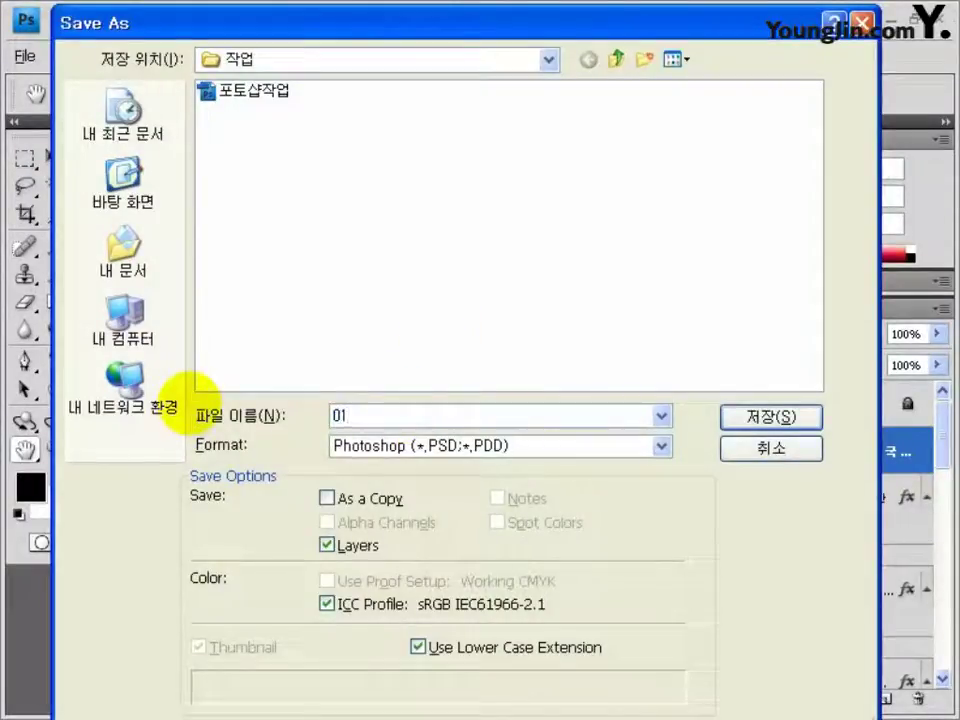
left_click(358, 455)
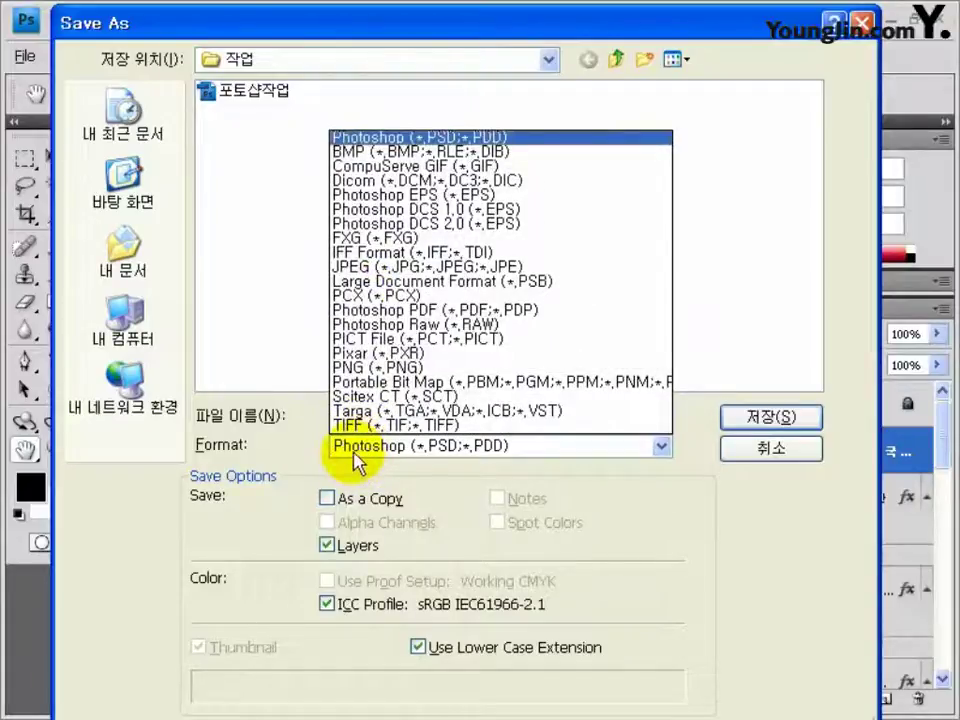
left_click(335, 267)
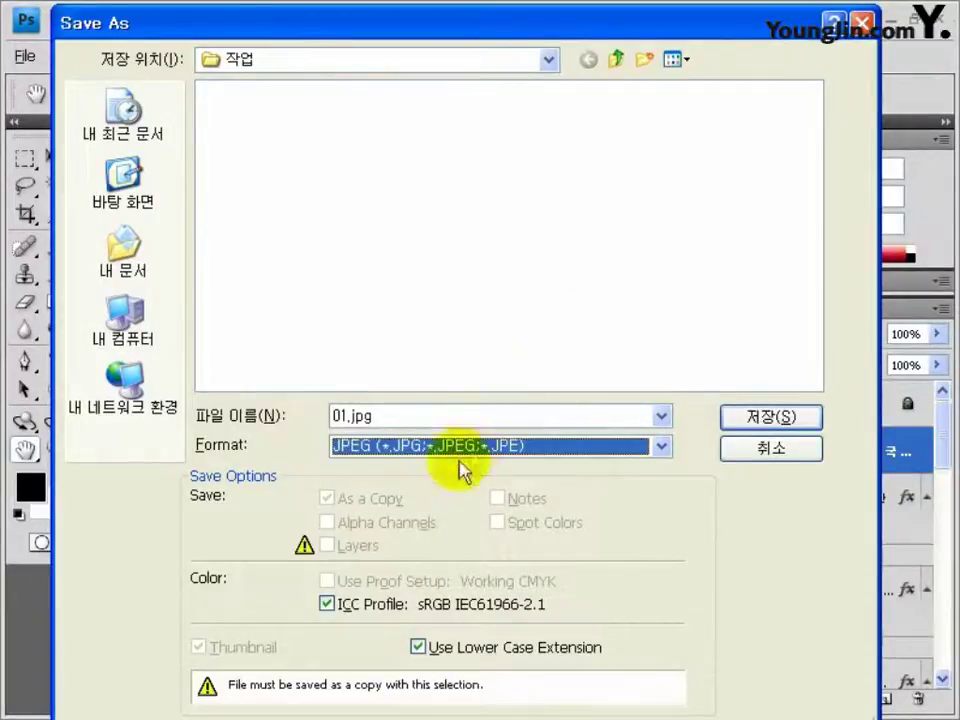
left_click(735, 420)
left_click(616, 170)
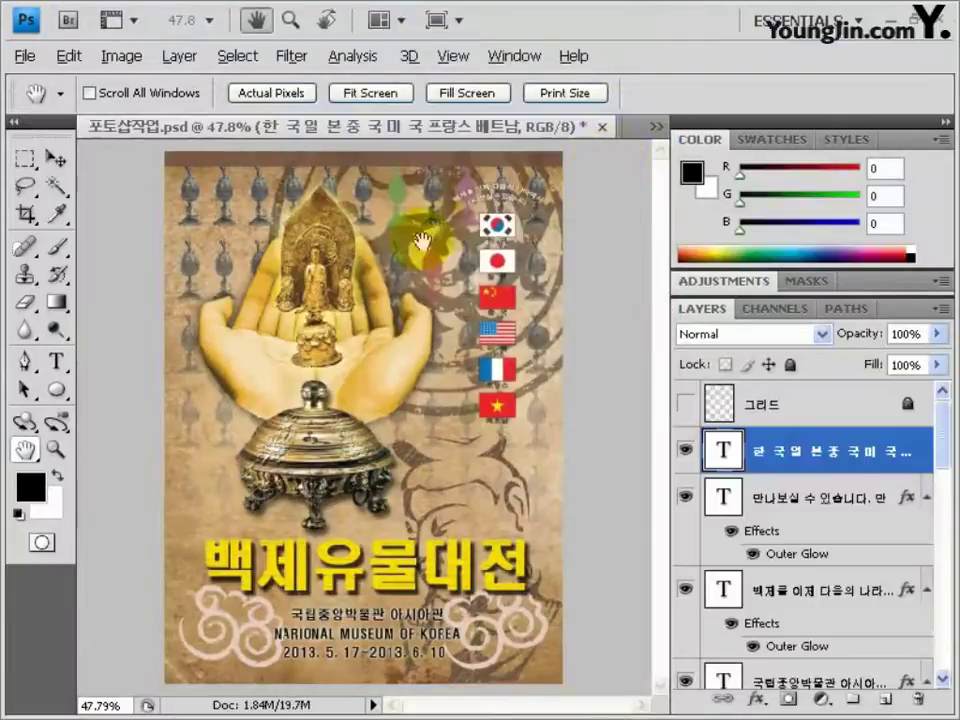
Step: Save the poster as 01 in PICT File format at 16 bits/pixel in the 작업 folder
key("ctrl+shift+s")
type("01")
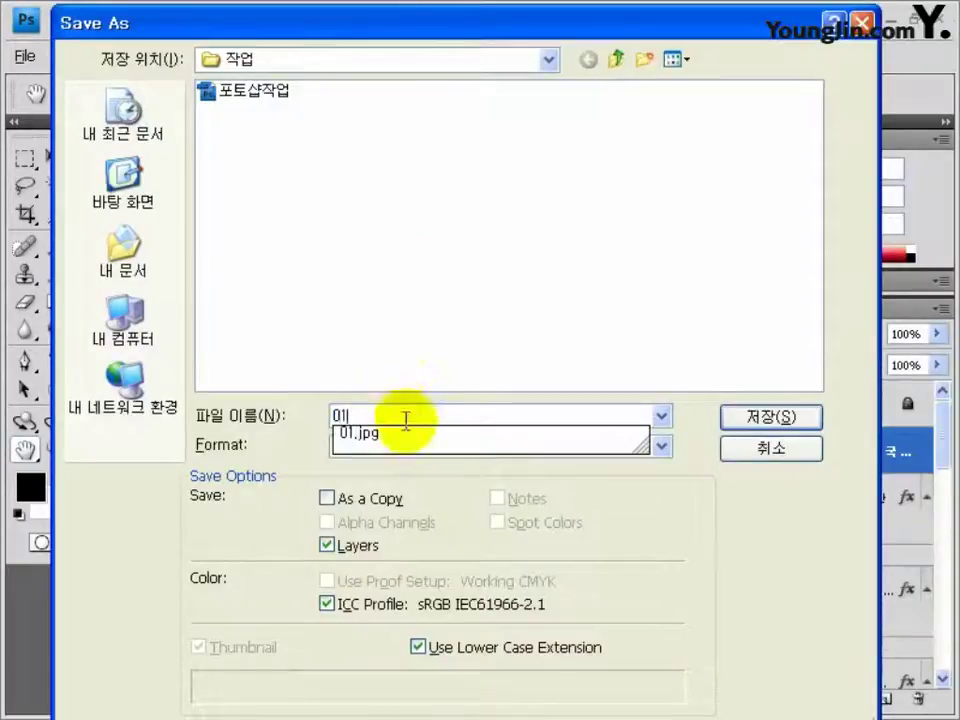
left_click(410, 447)
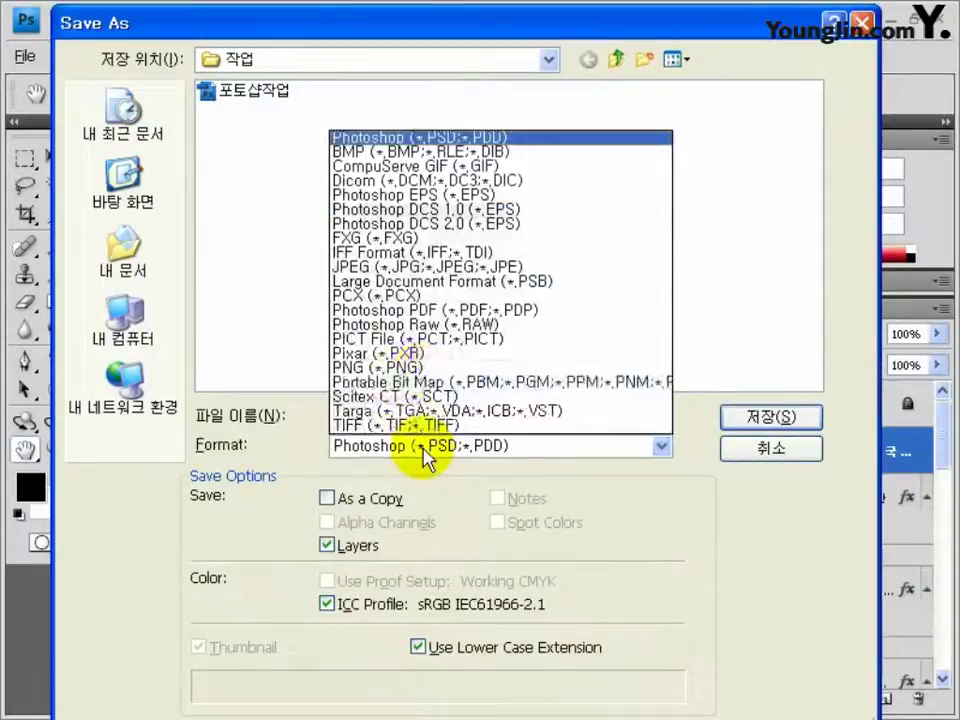
left_click(350, 338)
left_click(766, 417)
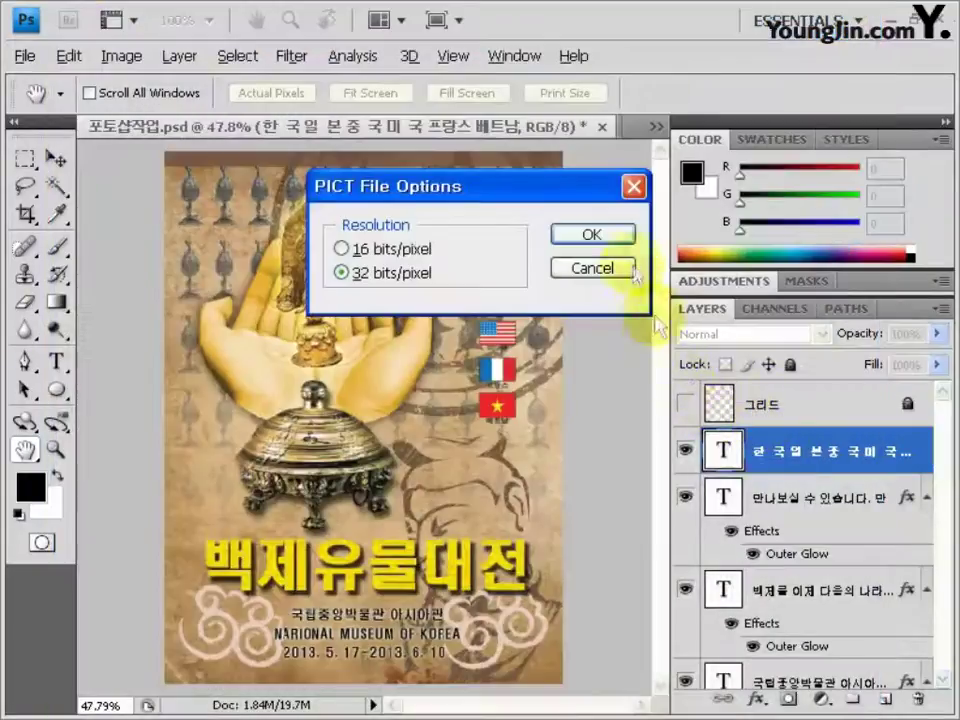
left_click(420, 250)
left_click(566, 236)
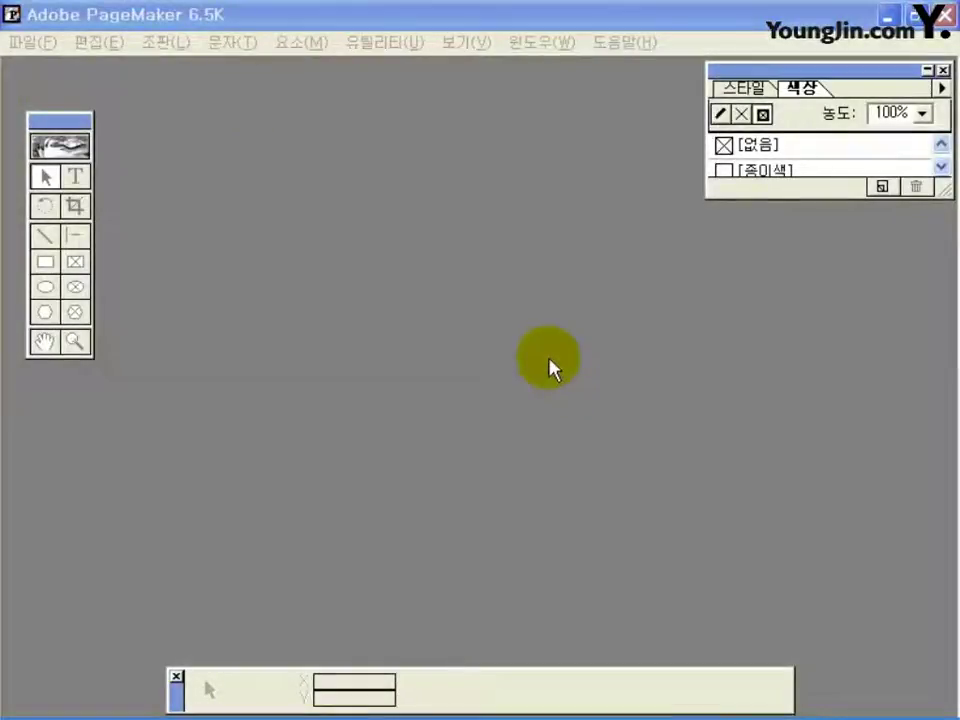
Step: Switch to PageMaker and create a single-sided portrait A4 publication with 17 mm side margins, 30.5 mm top and bottom margins, and 100 dpi printer resolution
left_click(33, 43)
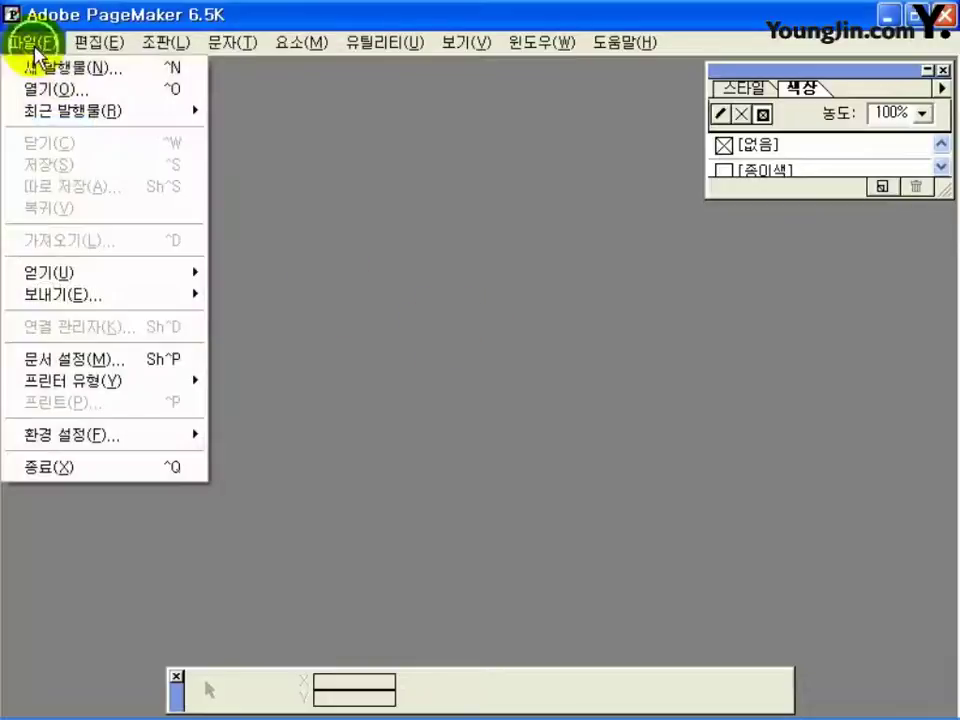
left_click(77, 73)
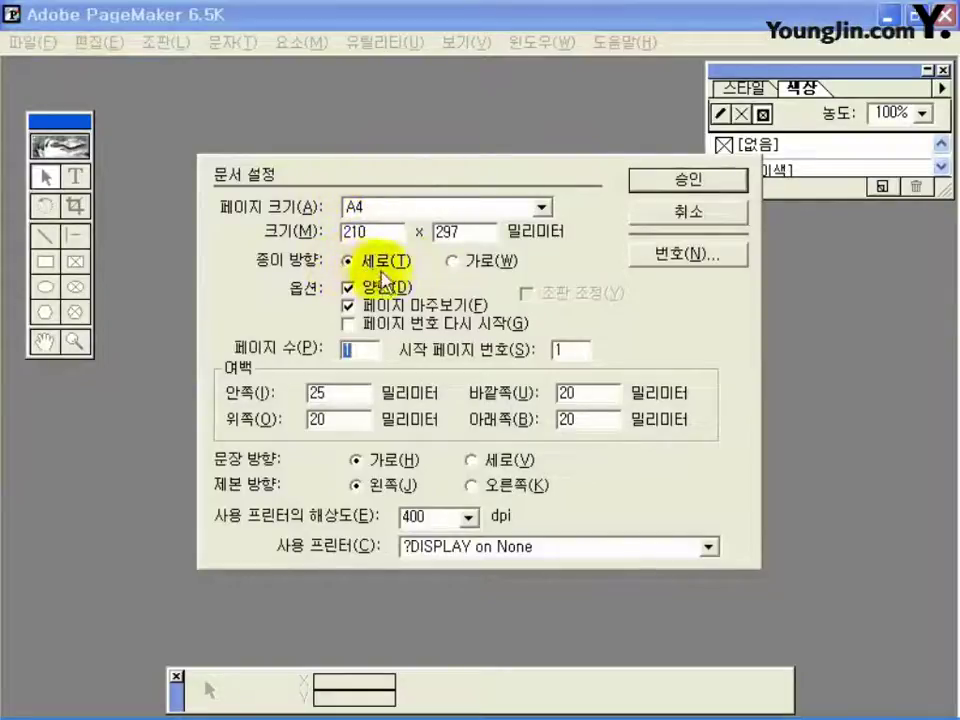
left_click(348, 289)
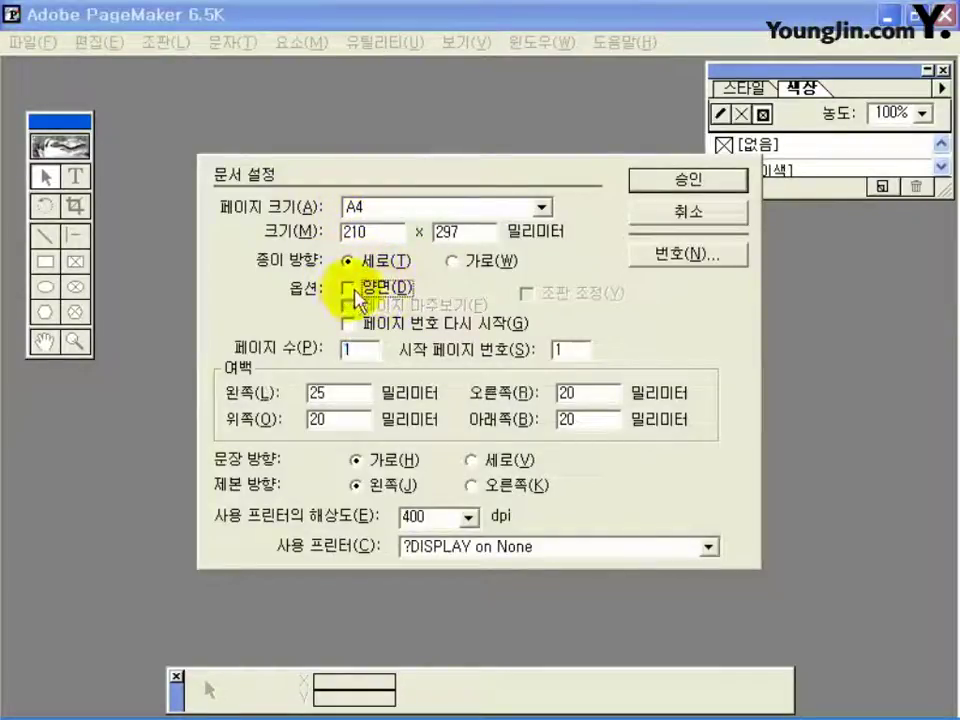
double_click(343, 393)
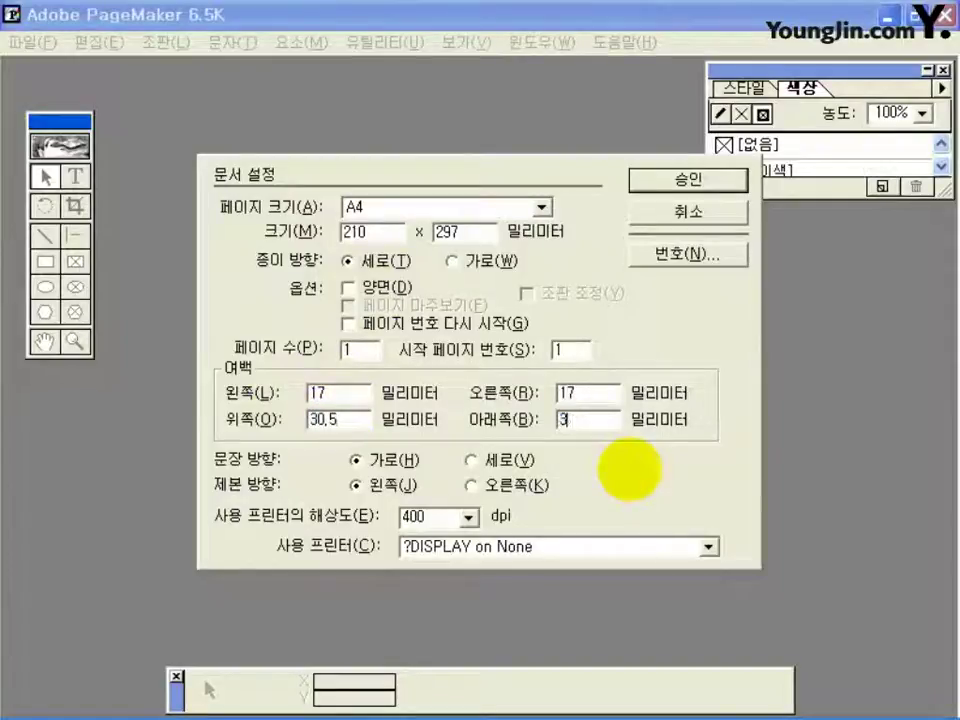
double_click(440, 516)
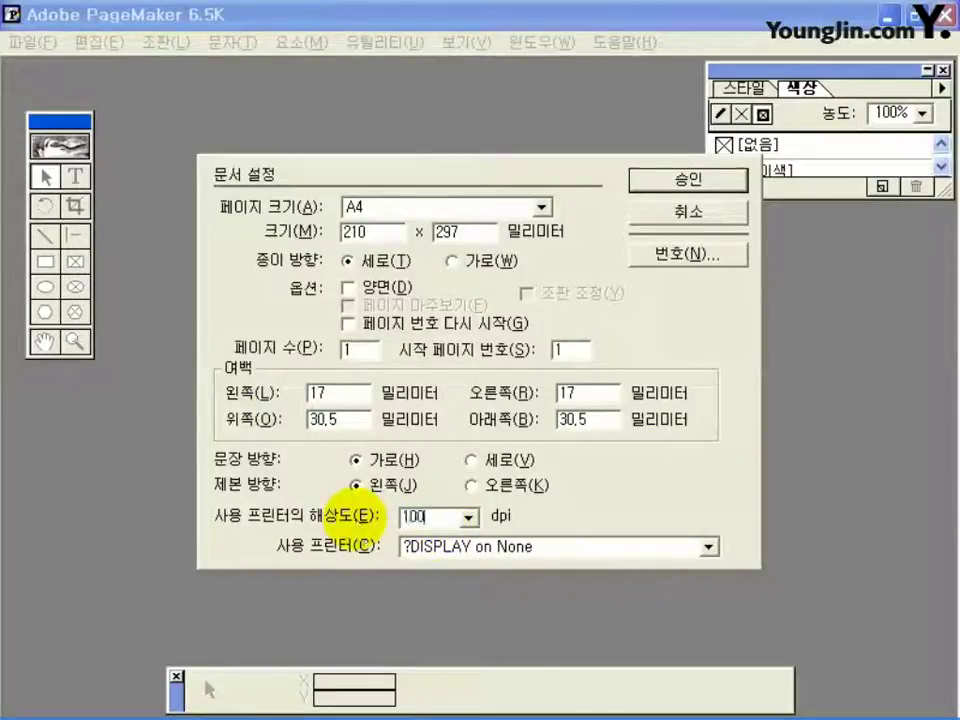
left_click(684, 185)
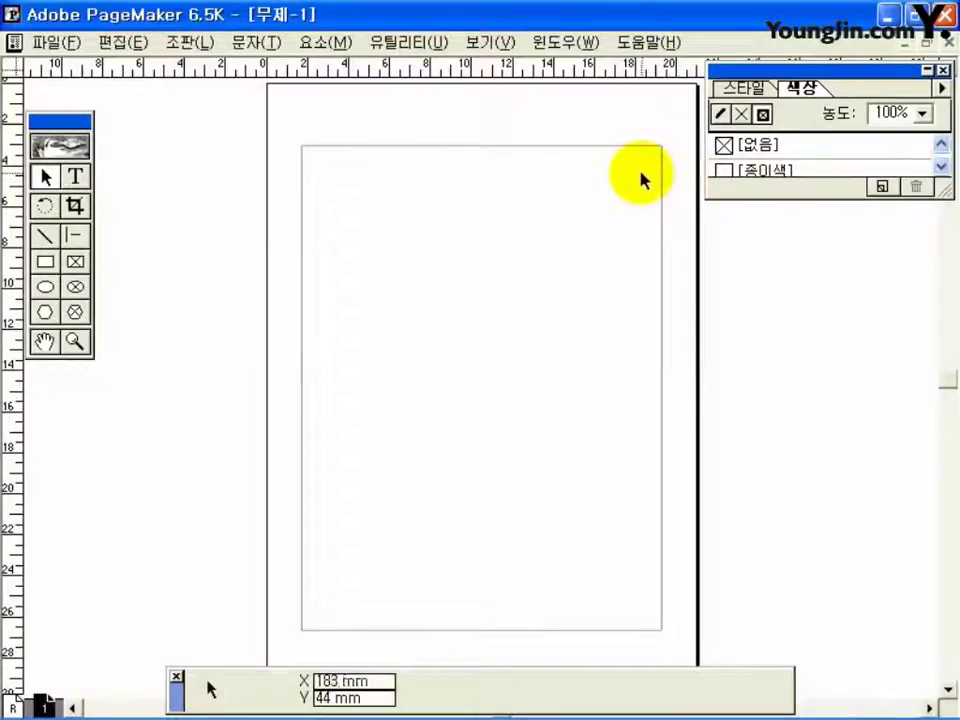
Step: Set the ruler zero point at the upper-left corner of the page's margin frame
left_click(75, 342)
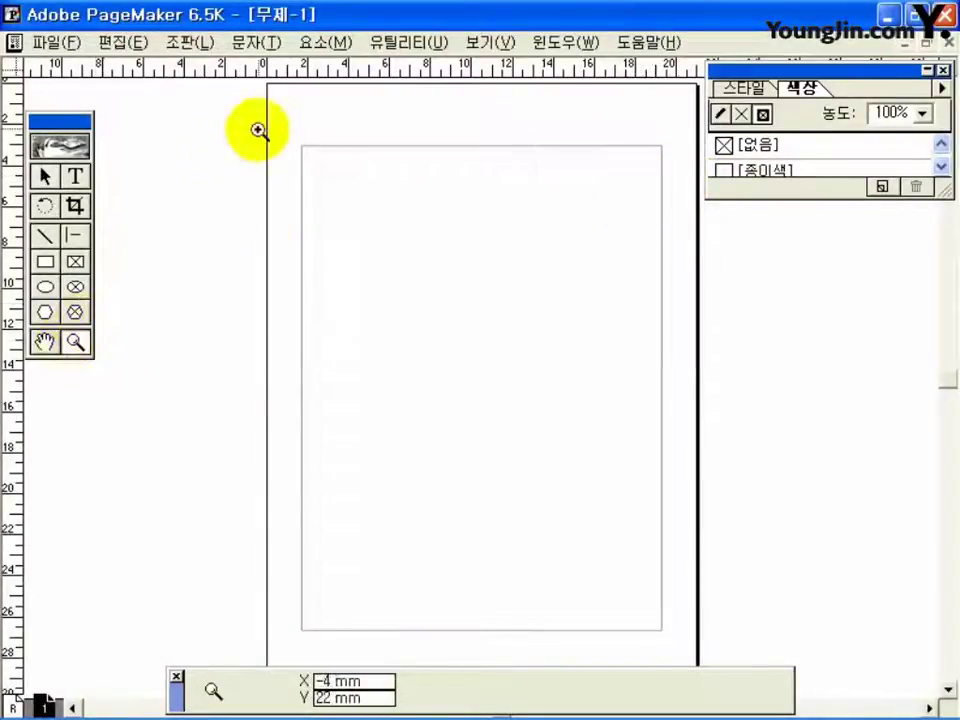
left_click_drag(267, 125, 341, 184)
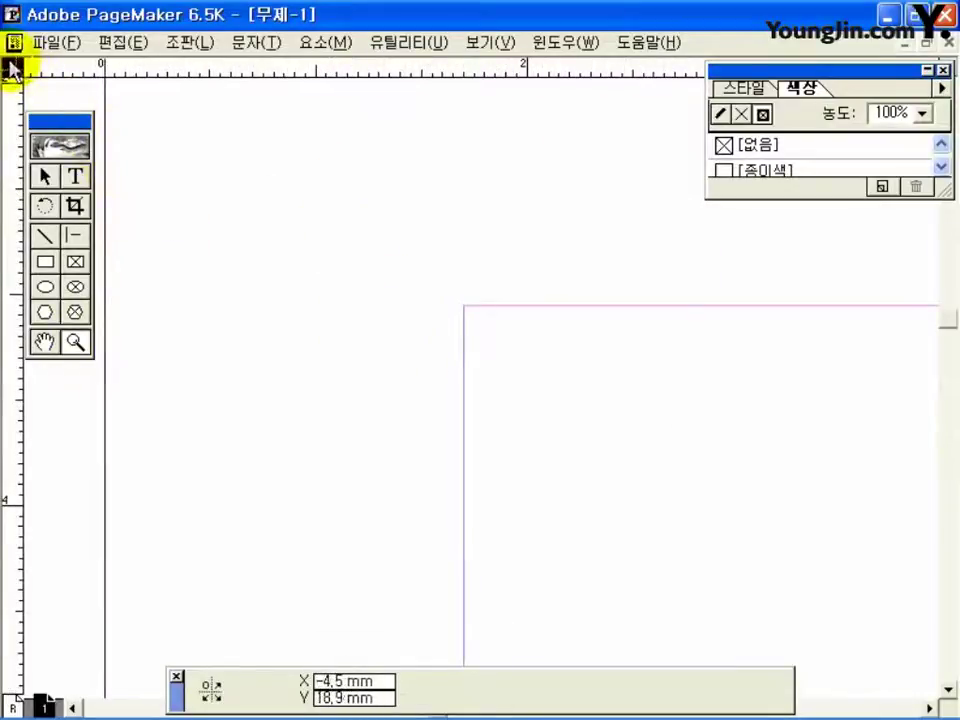
left_click_drag(12, 70, 463, 304)
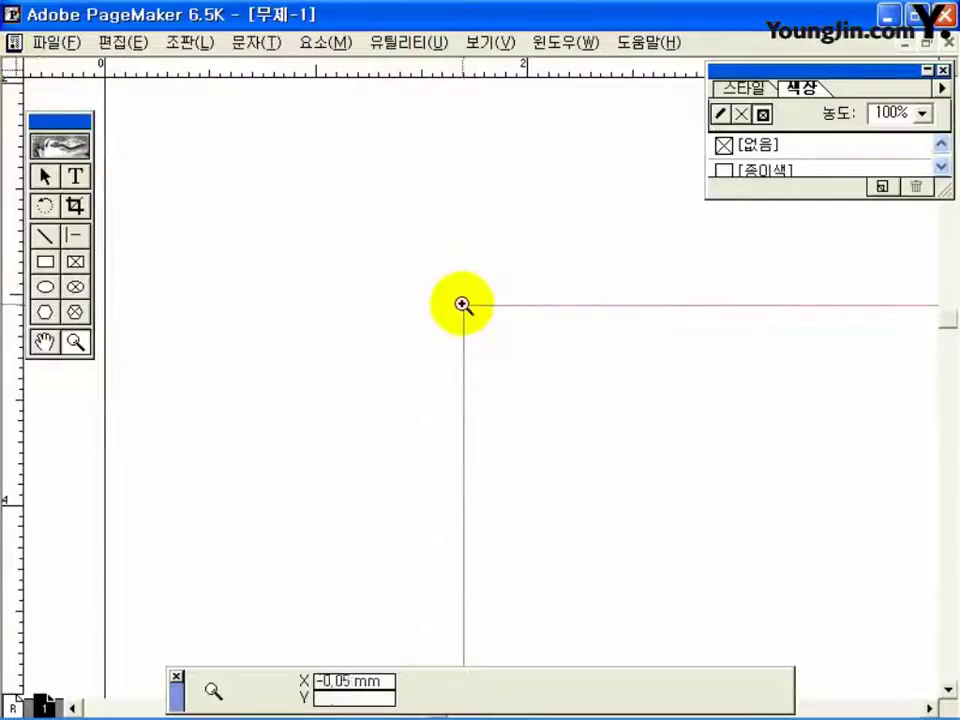
Step: Place horizontal and vertical ruler guides just inside all four margin edges, with the right-hand vertical guide at X 173 mm
left_click_drag(15, 300, 527, 399)
left_click_drag(524, 68, 508, 366)
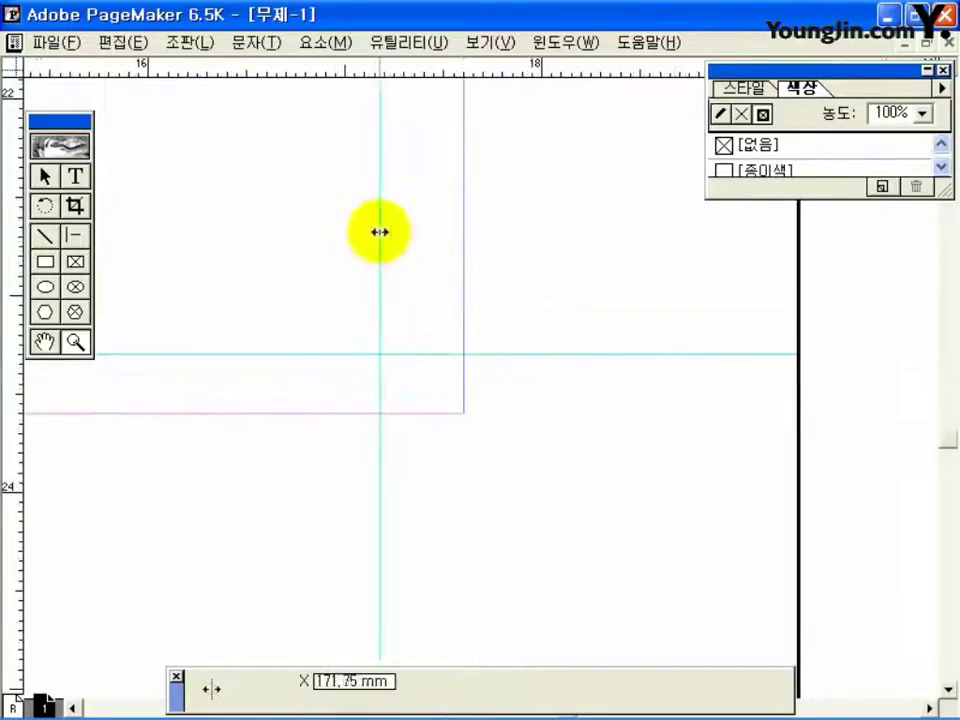
left_click_drag(379, 231, 403, 231)
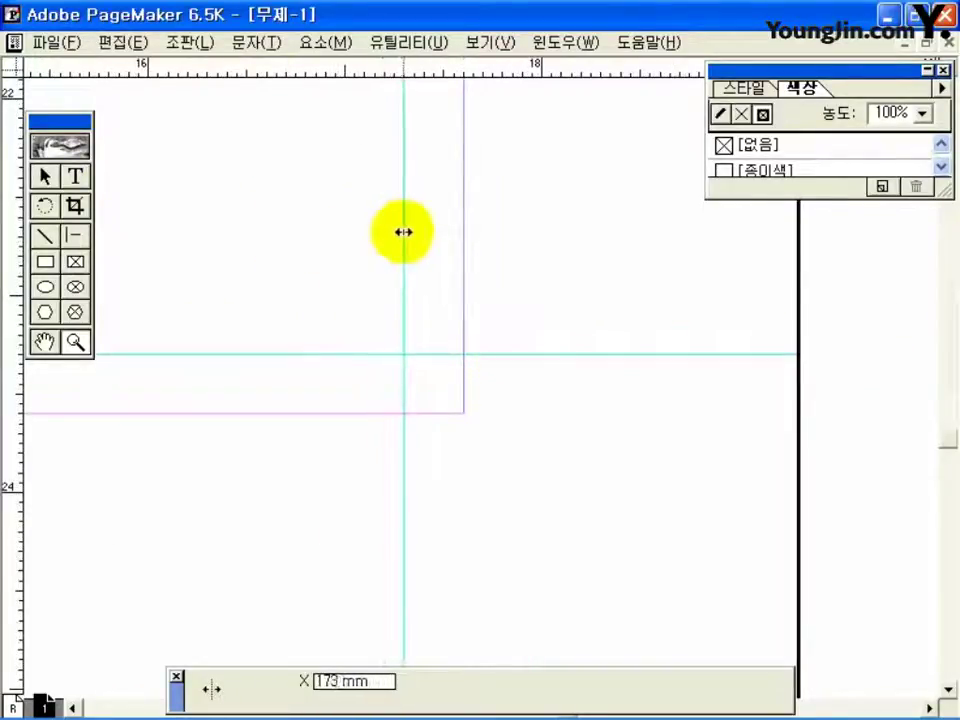
double_click(46, 340)
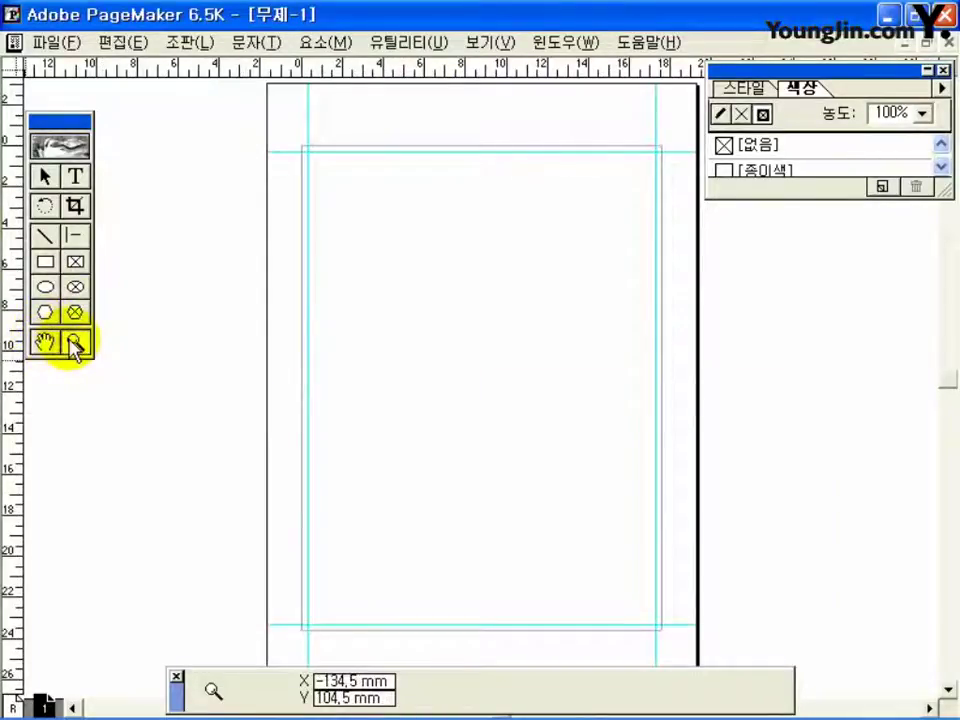
Step: Draw a vertical and a horizontal 5 mm black crop mark outside the margin frame's upper-left corner, along the guides
left_click(75, 343)
left_click_drag(279, 122, 336, 183)
left_click(72, 240)
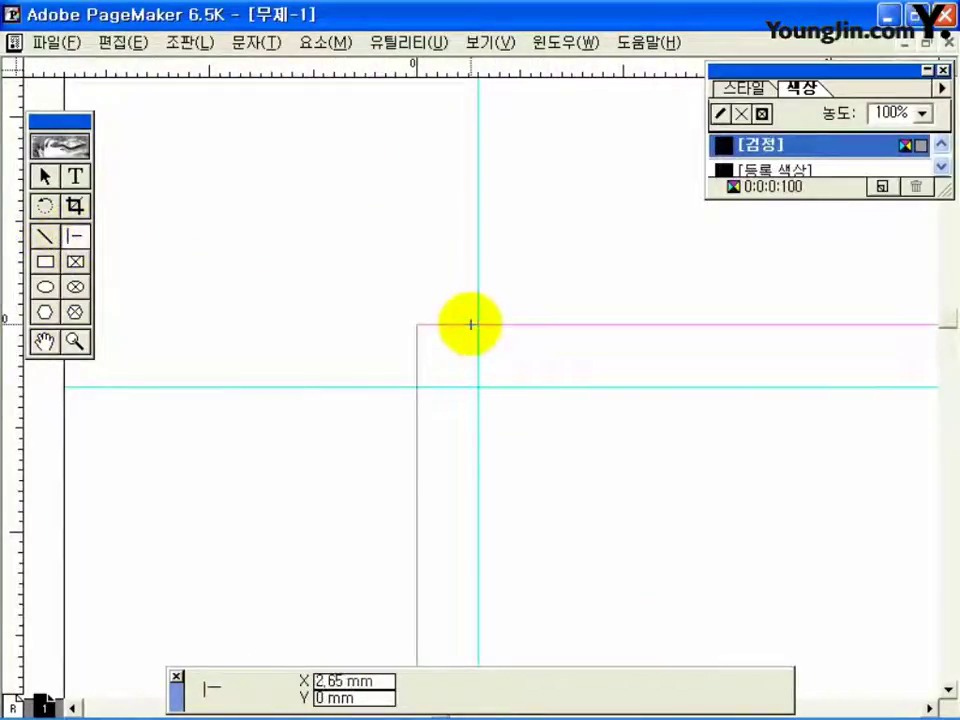
mouse_move(471, 324)
left_mouse_down()
mouse_move(480, 254)
mouse_move(465, 197)
mouse_move(457, 222)
left_mouse_up()
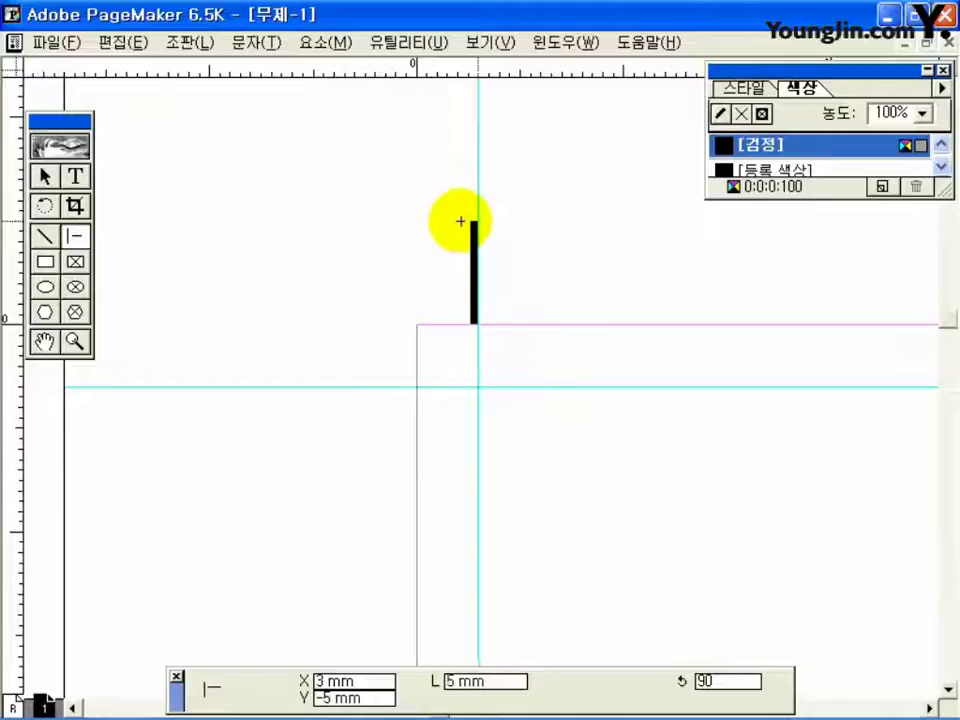
mouse_move(416, 384)
left_mouse_down()
mouse_move(312, 380)
mouse_move(311, 388)
mouse_move(343, 381)
left_mouse_up()
Step: Copy the crop marks to the other three corners, aligning each with its guide just outside the margin frame
left_click(44, 176)
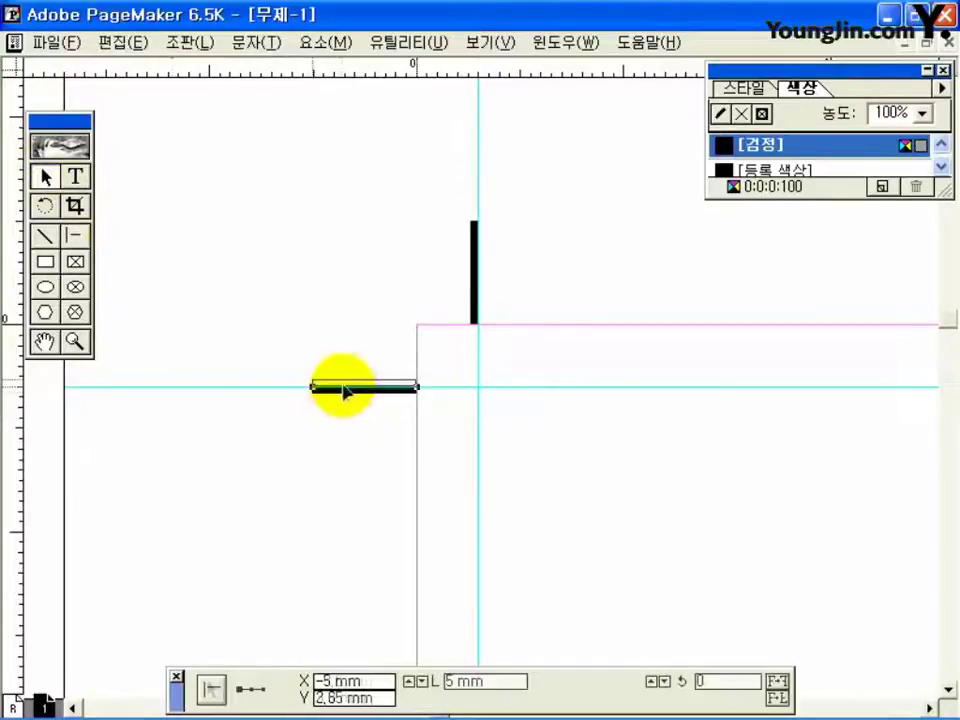
left_click(474, 313)
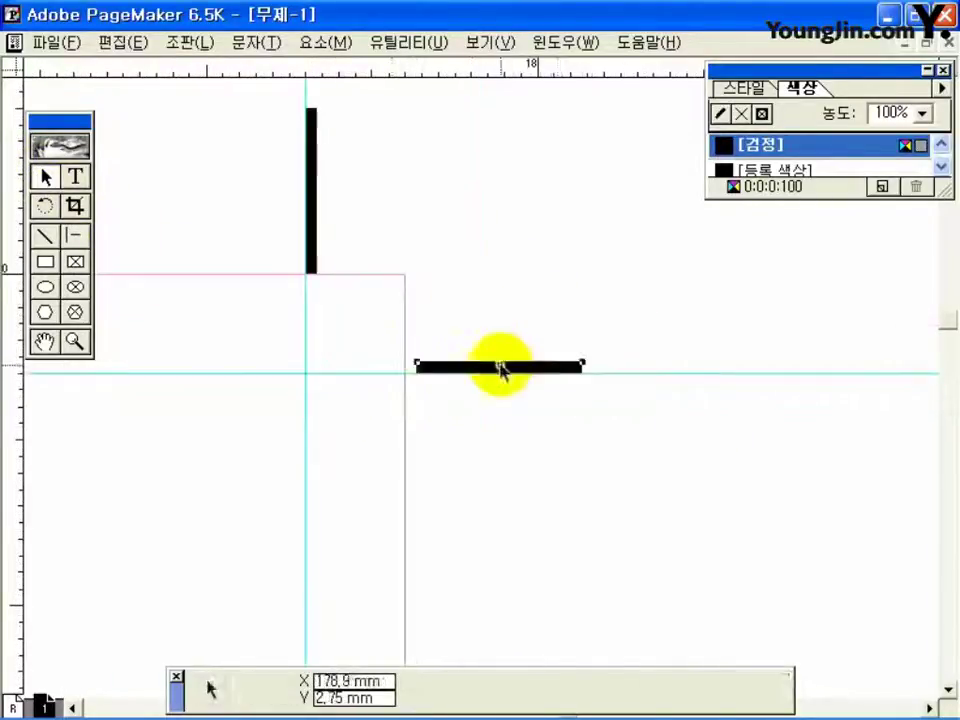
left_click(483, 367)
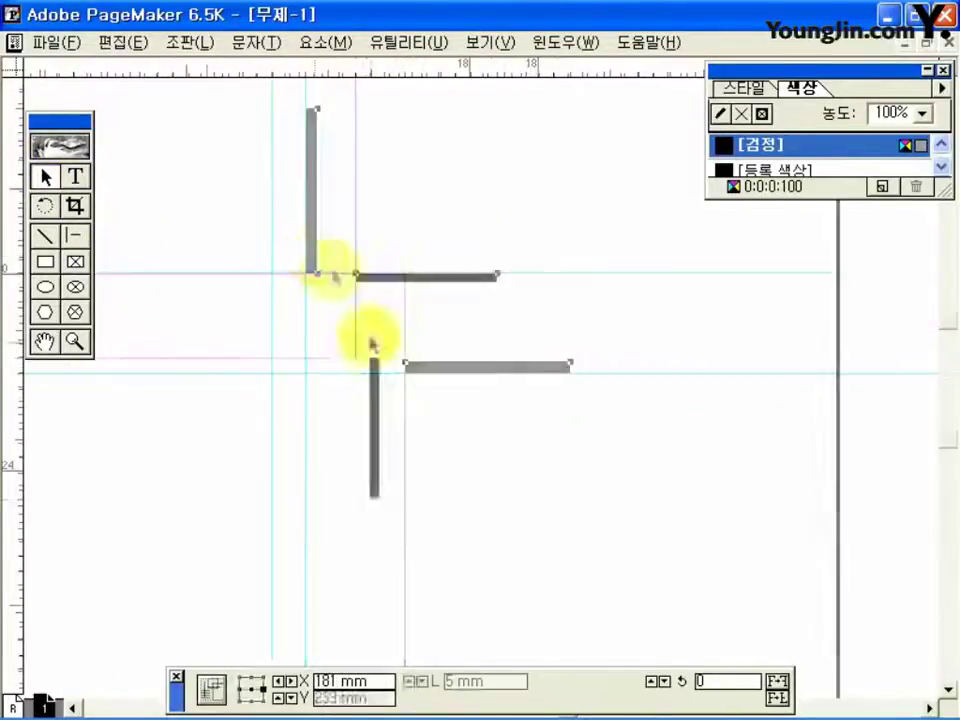
left_click_drag(371, 343, 272, 390)
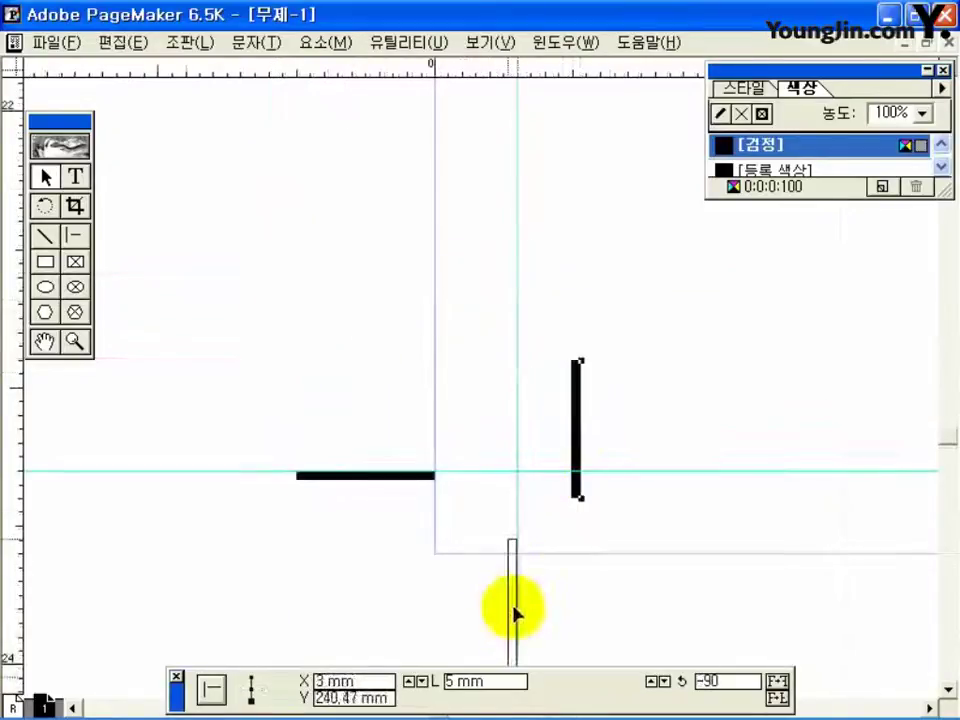
left_click_drag(514, 610, 516, 621)
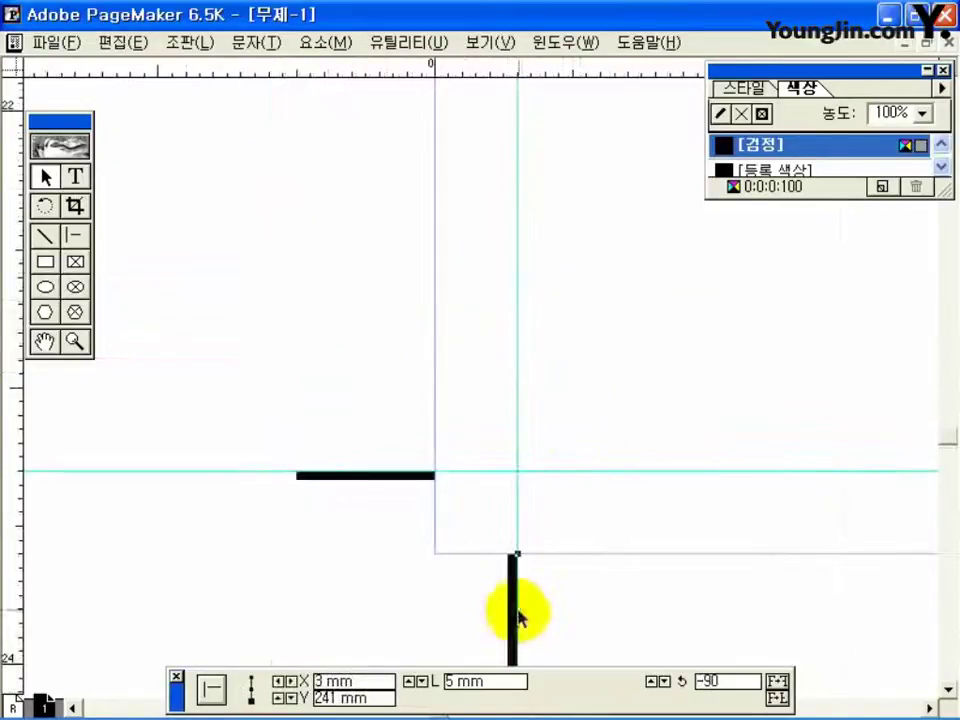
double_click(45, 342)
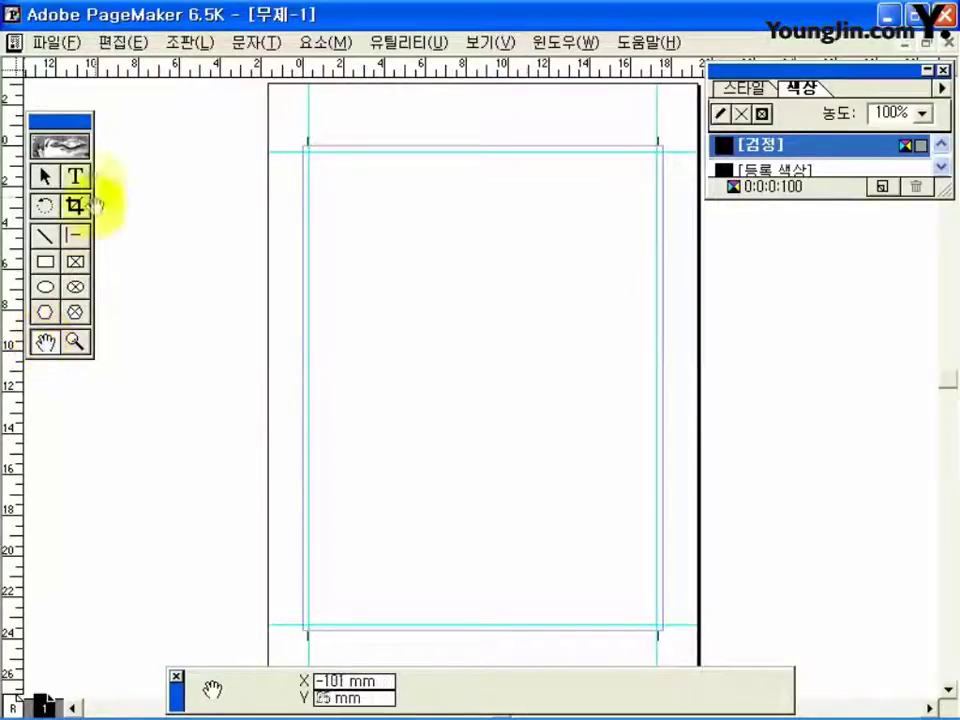
Step: Import 01.jpg from the 작업 folder without embedding a full copy and place it at the margin frame's upper-left corner
left_click(46, 44)
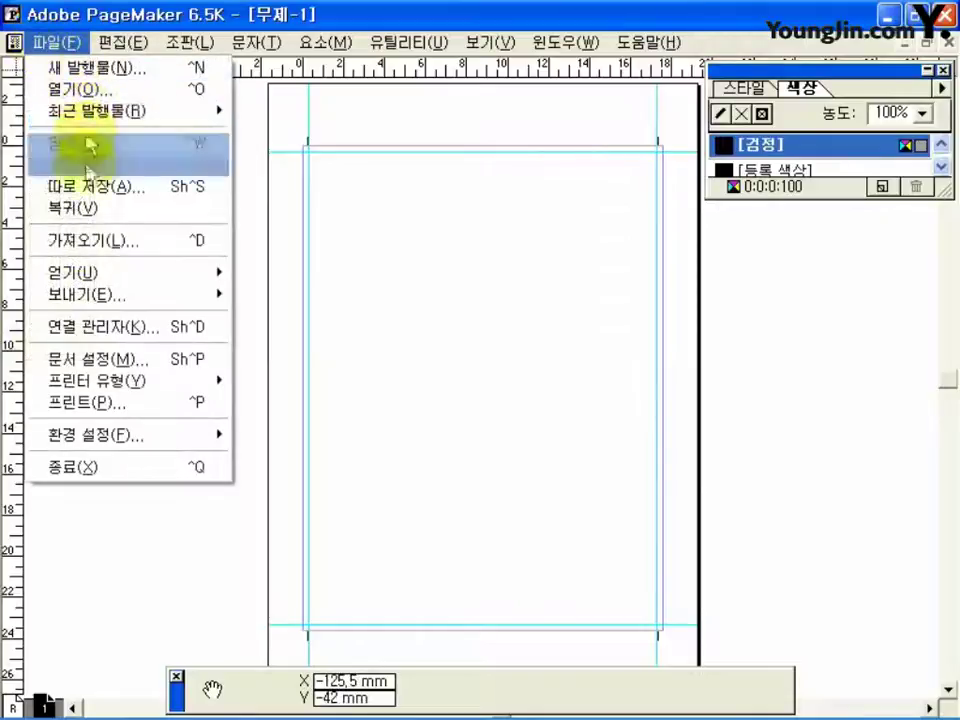
left_click(82, 243)
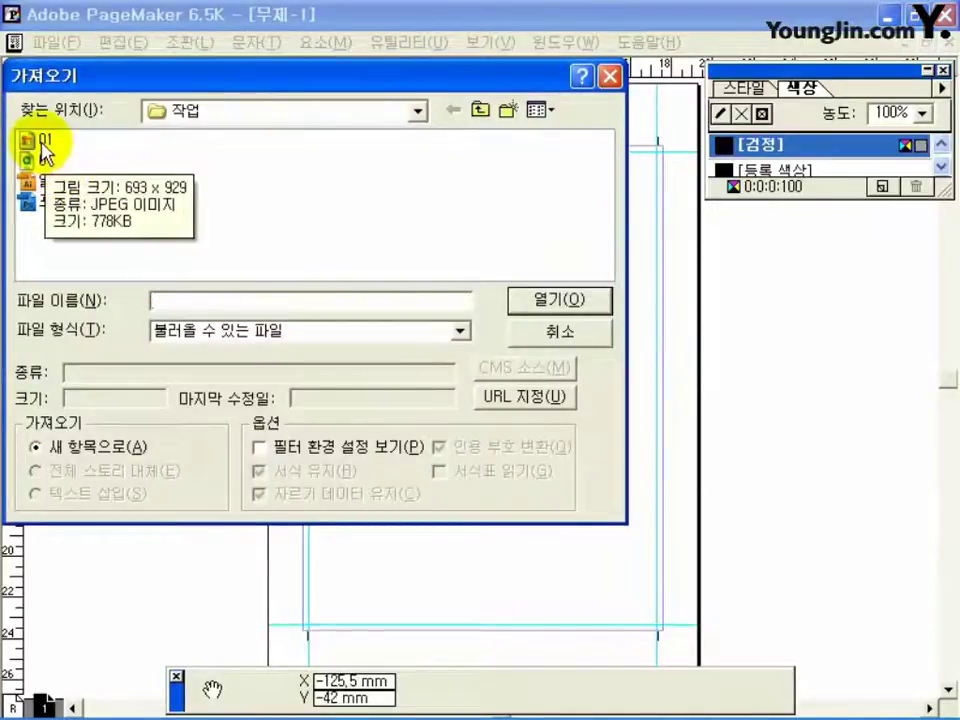
left_click(45, 152)
double_click(45, 152)
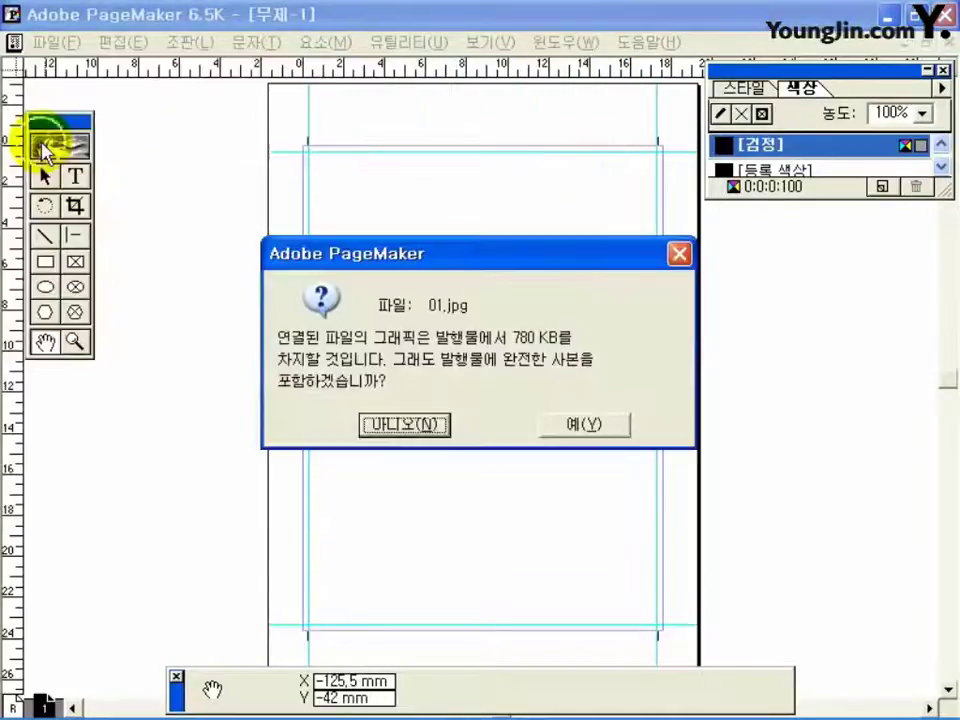
left_click(388, 426)
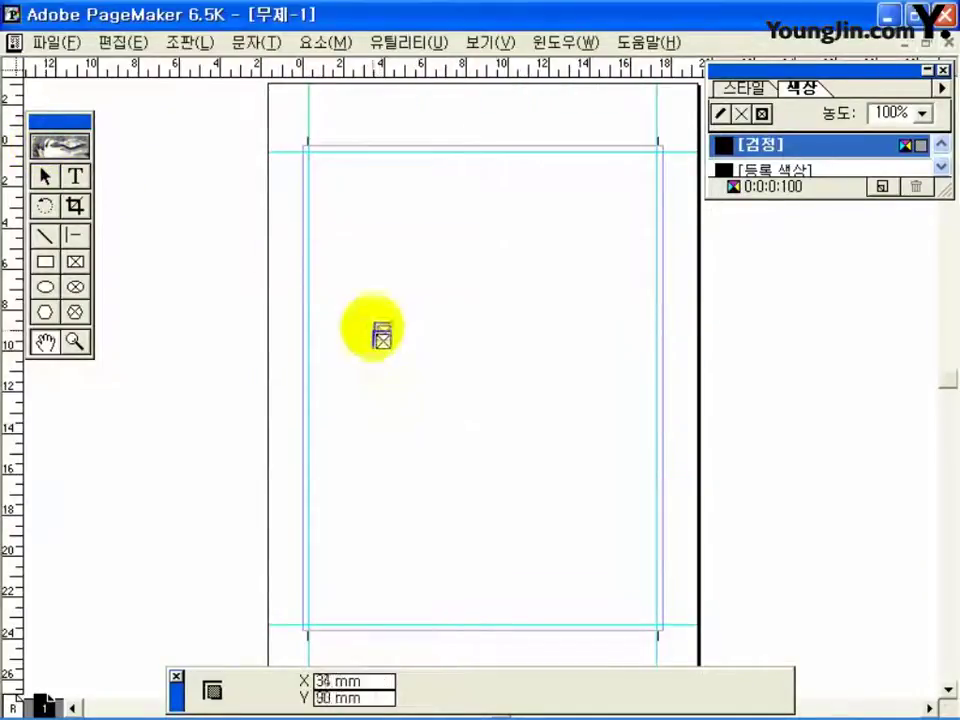
left_click(305, 150)
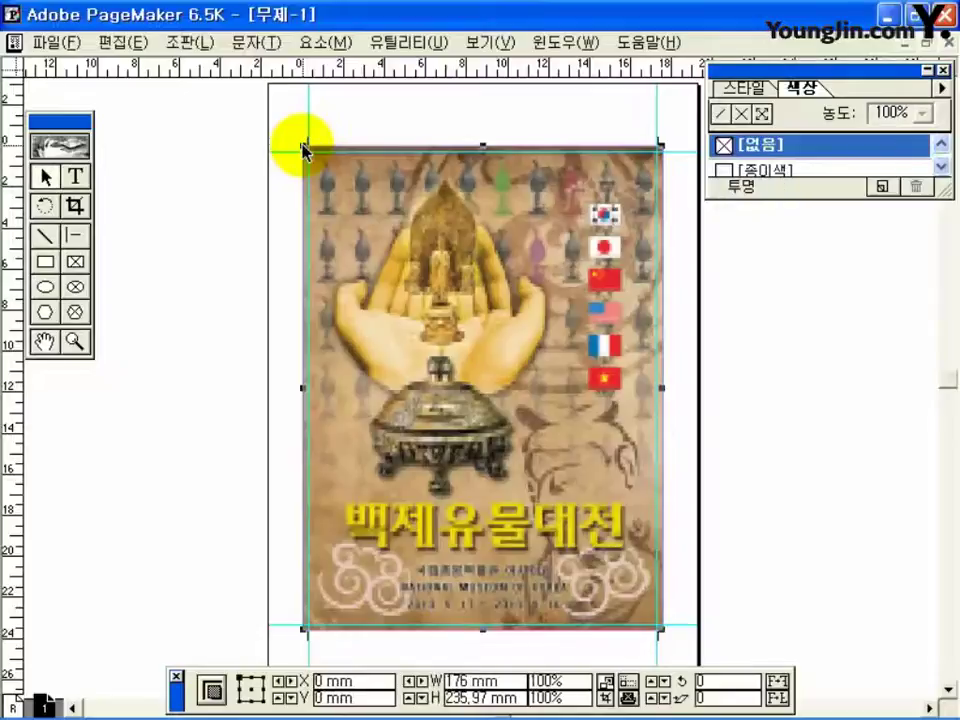
Step: Set the placed poster image's size to 176 mm wide by 236 mm high
double_click(475, 681)
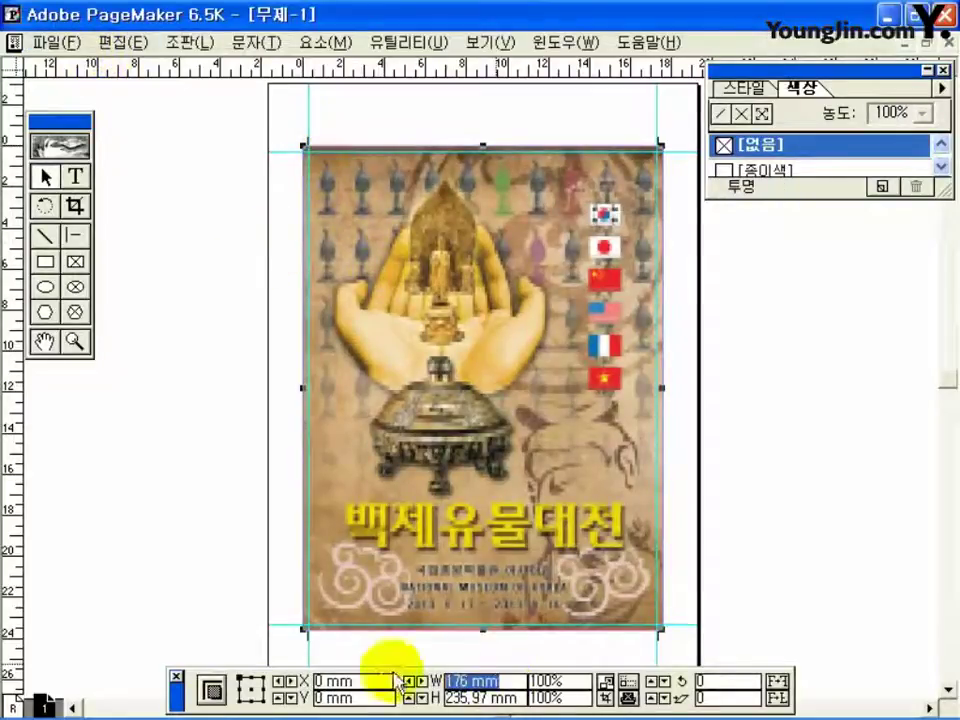
type("1")
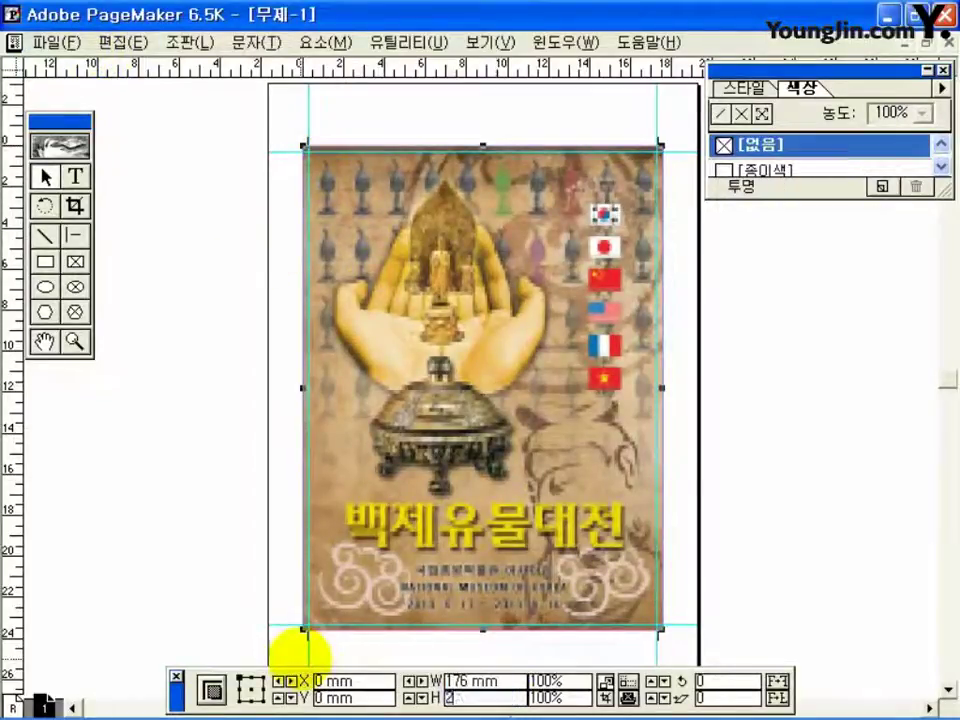
type("236")
key("Return")
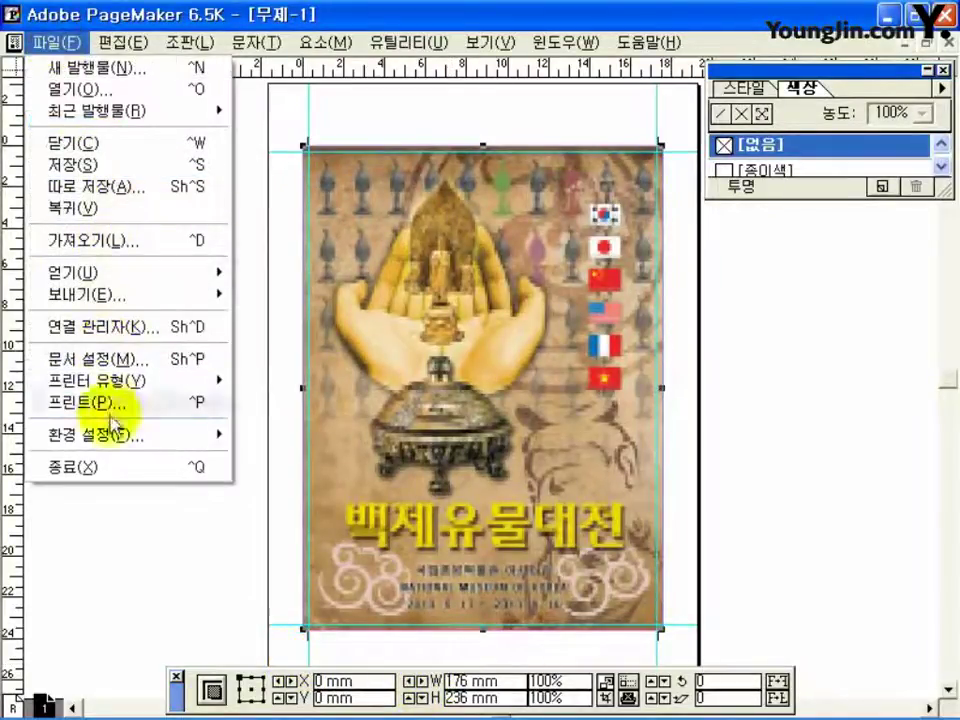
Step: Set the graphics display preference to high resolution (고해상도)
mouse_move(146, 435)
left_click(262, 440)
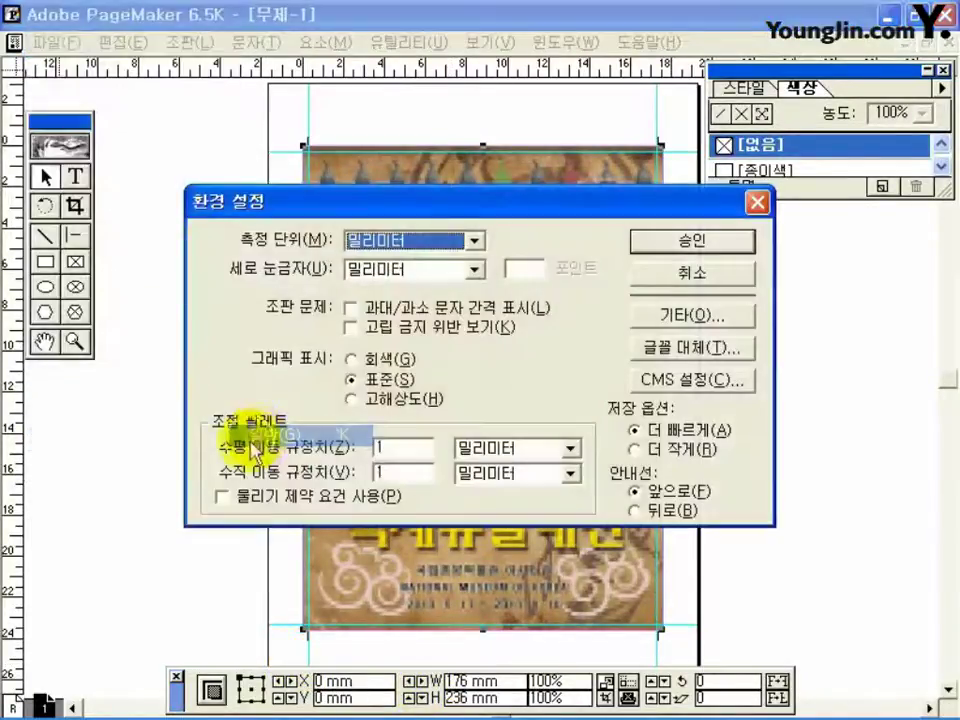
left_click(358, 400)
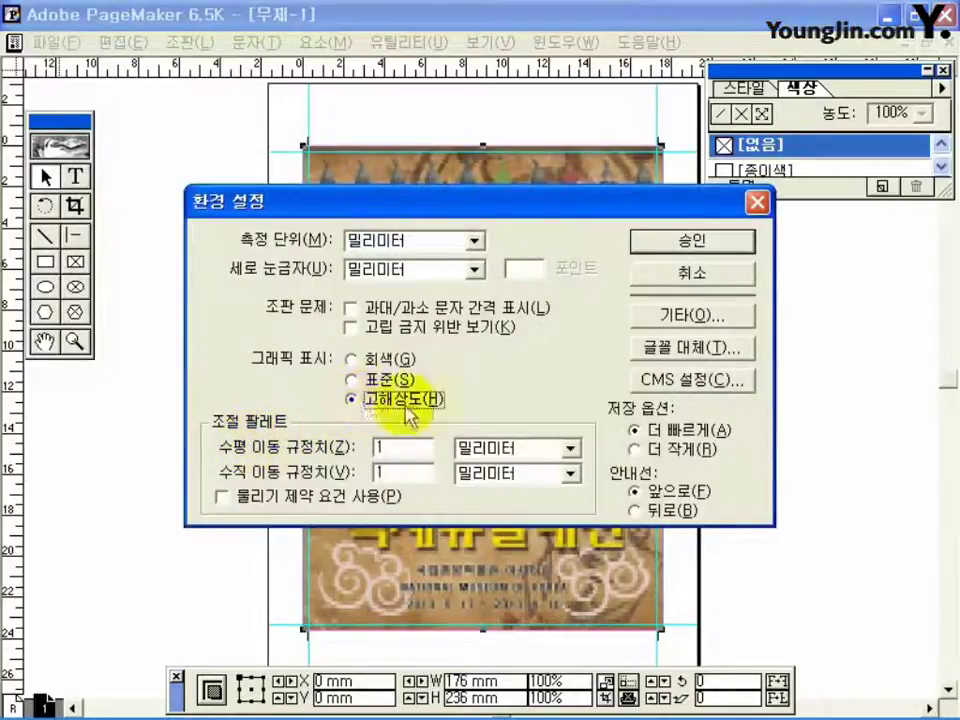
left_click(690, 248)
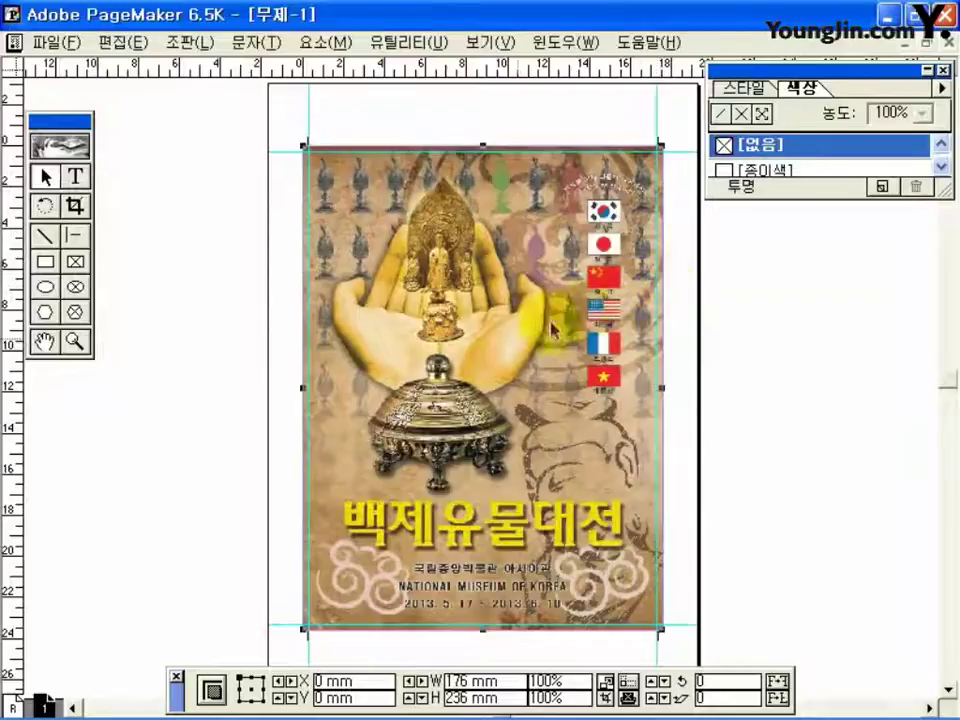
Step: Add the text 01 in 10 pt 돋움 beside the vertical crop mark below the poster's lower-left corner
left_click(75, 341)
left_click_drag(286, 614, 337, 648)
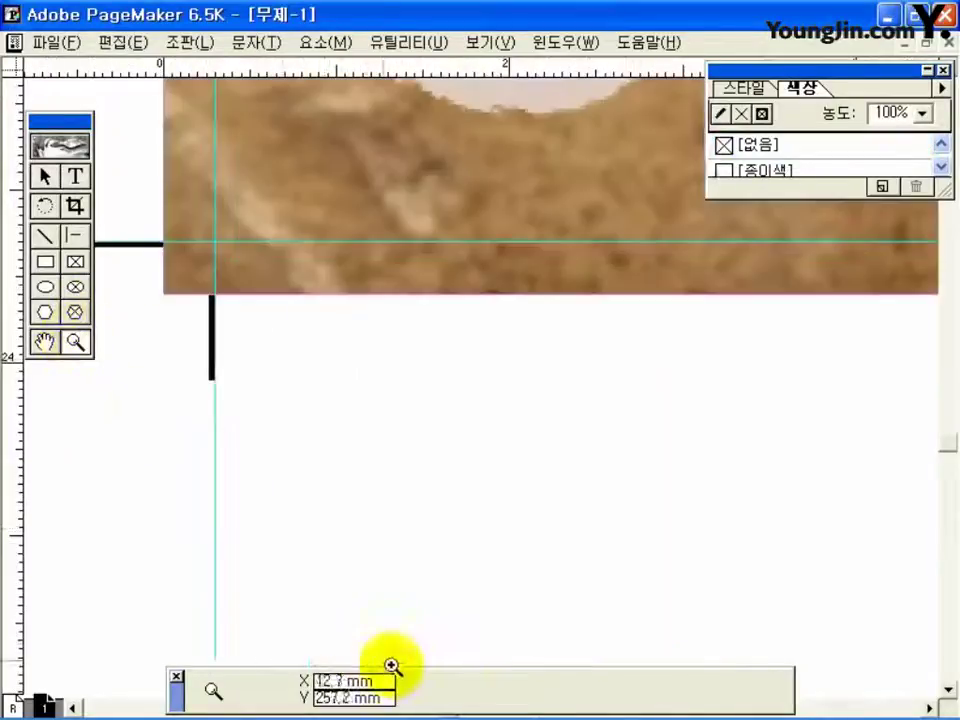
key("shift+F4")
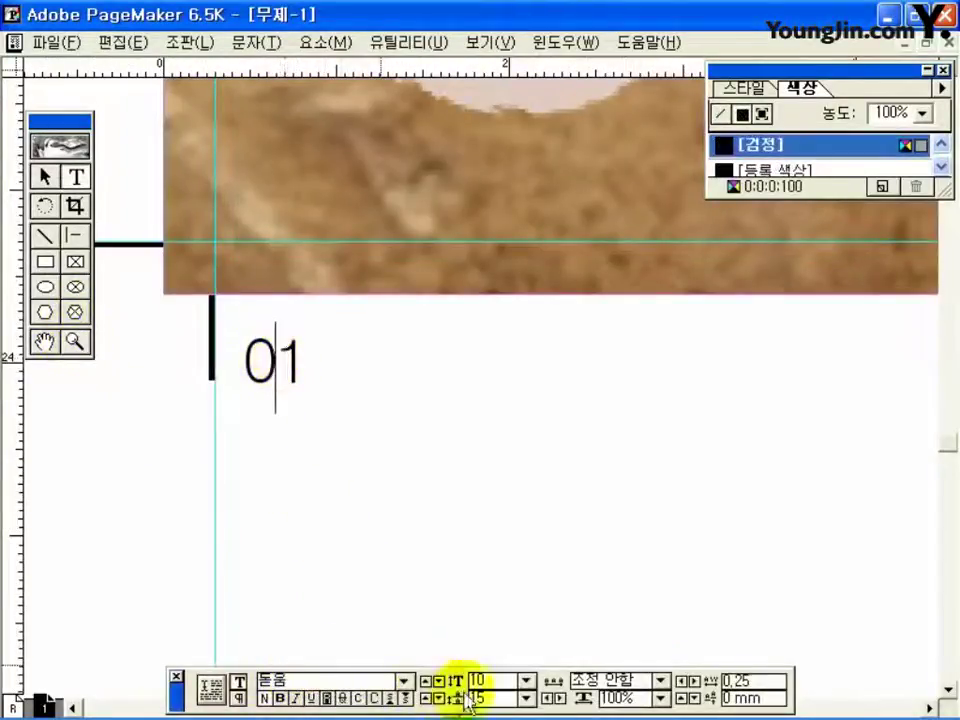
double_click(262, 356)
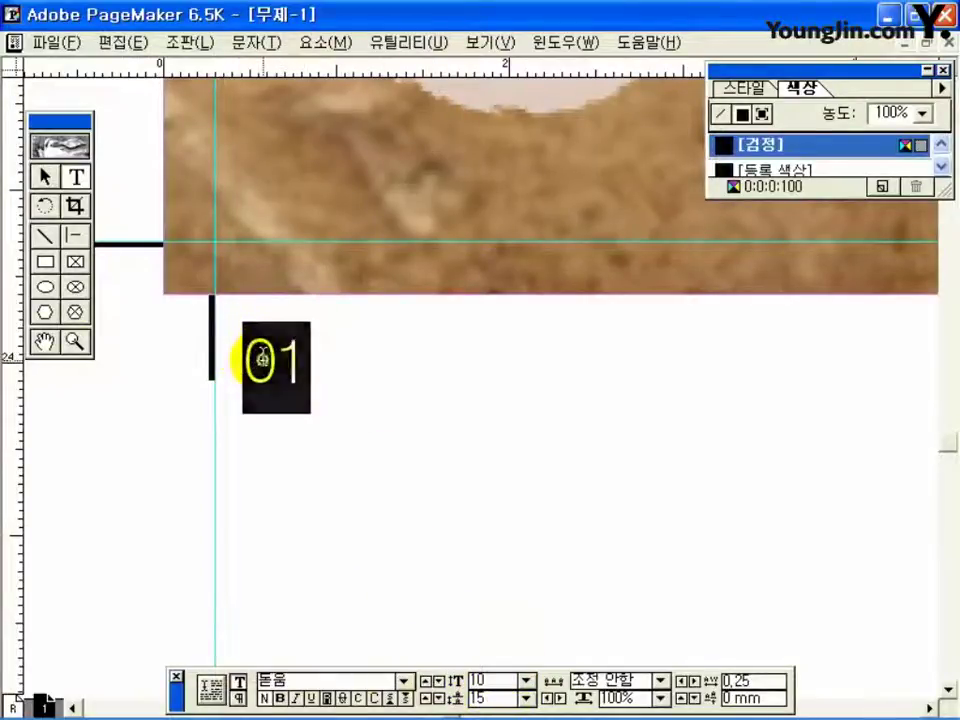
left_click(275, 362)
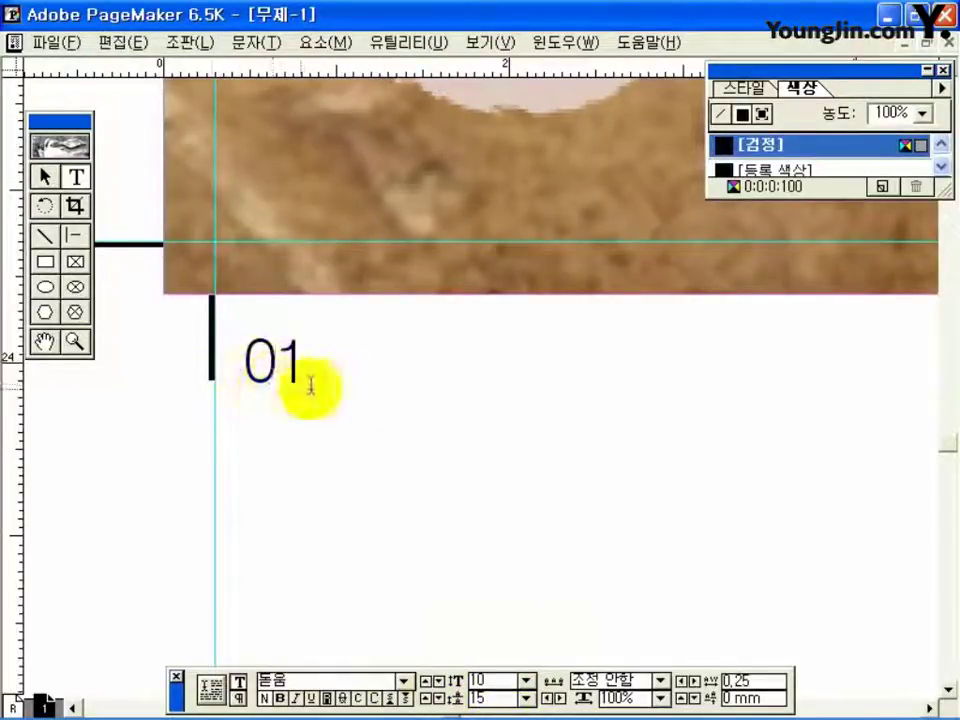
left_click(45, 343)
key("ctrl+0")
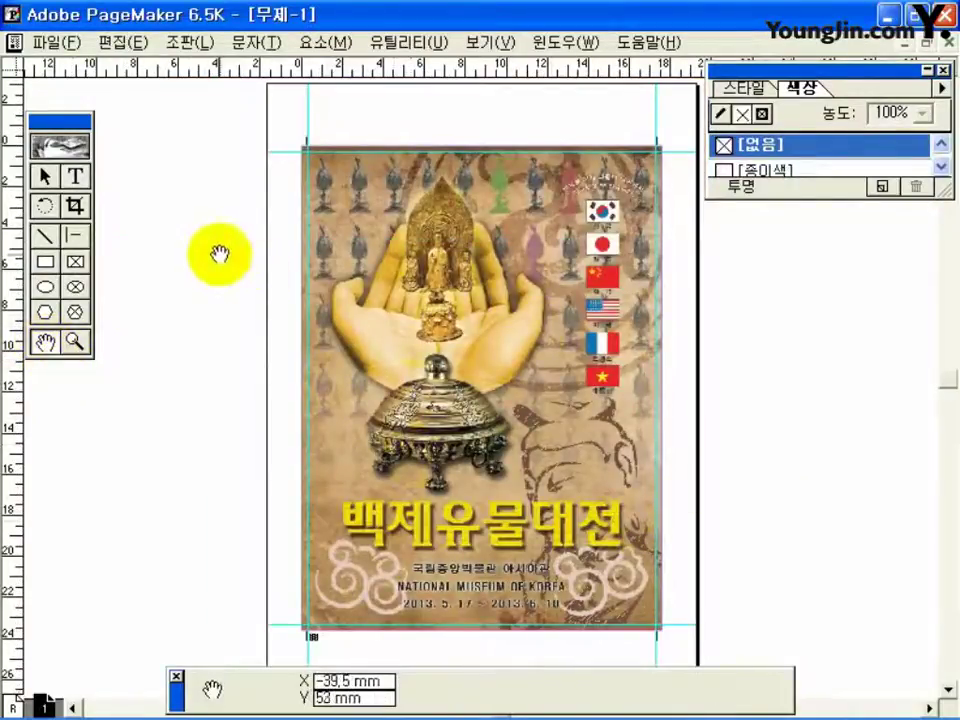
Step: Save the publication as 01 in the 작업 folder
left_click(42, 42)
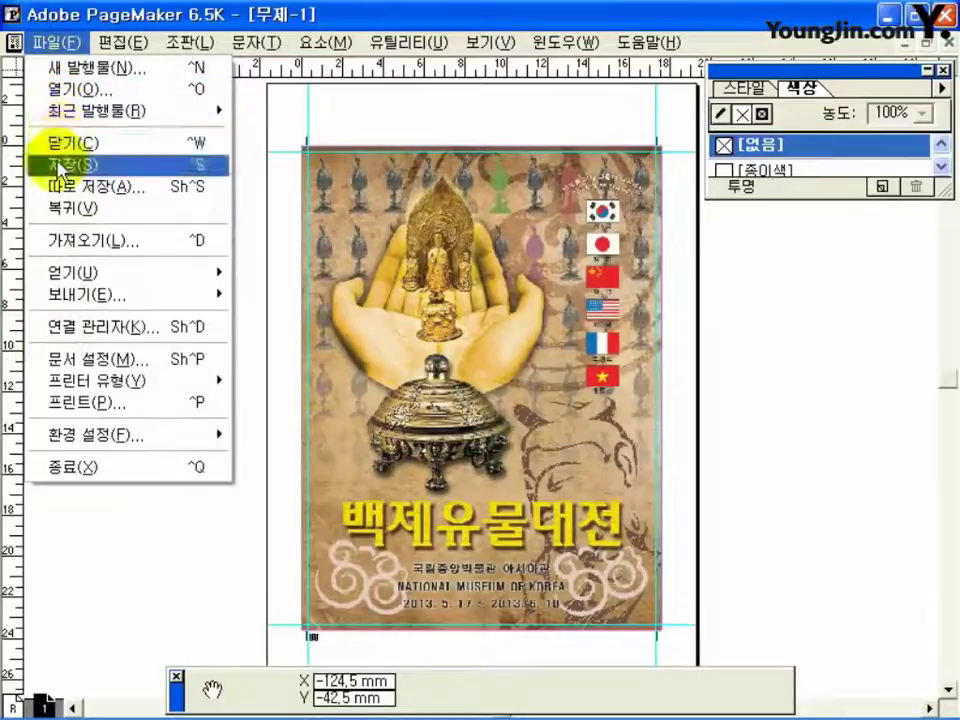
left_click(60, 166)
type("01")
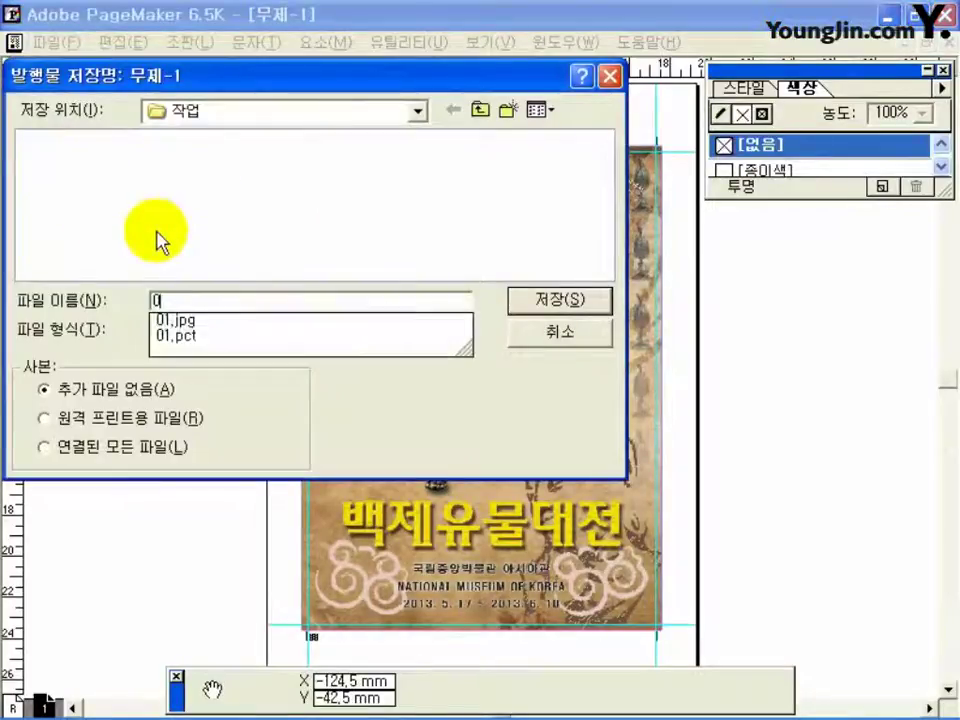
left_click(543, 303)
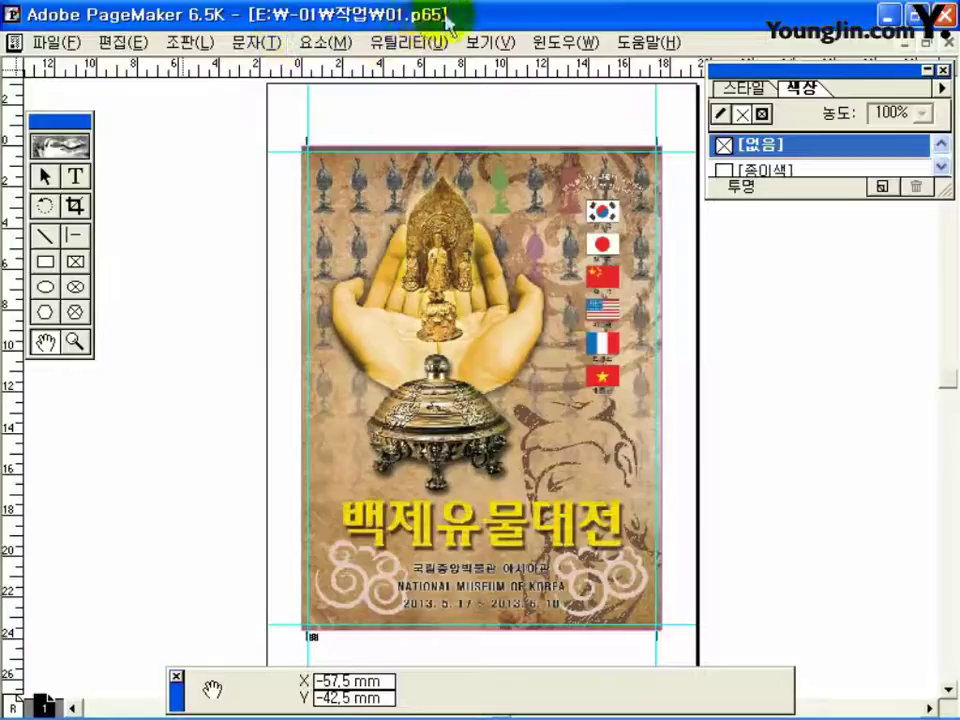
left_click(58, 44)
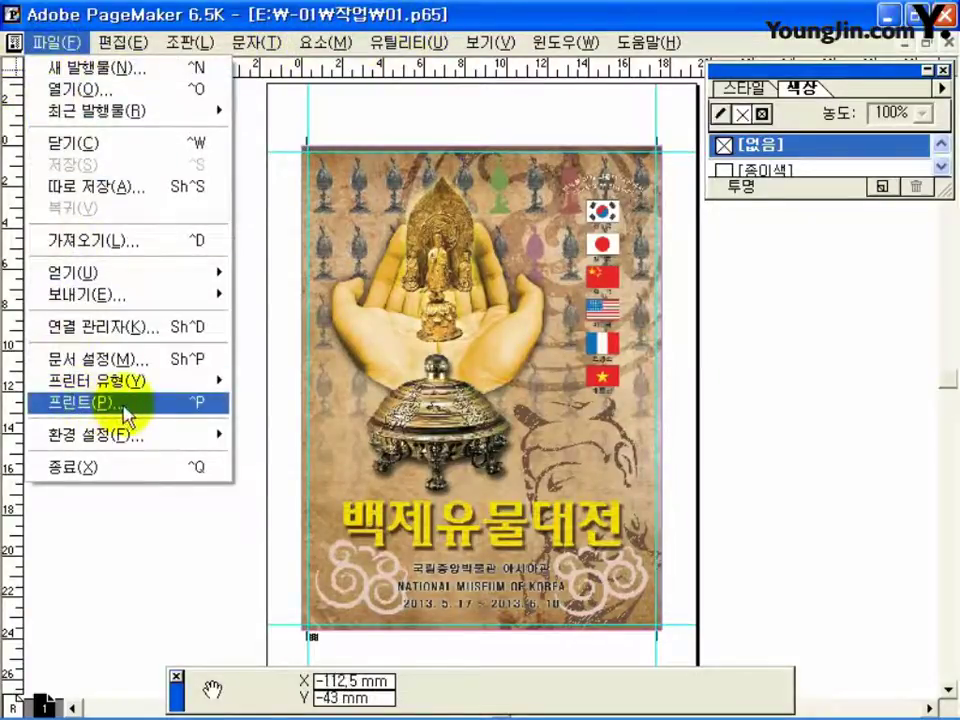
left_click(250, 289)
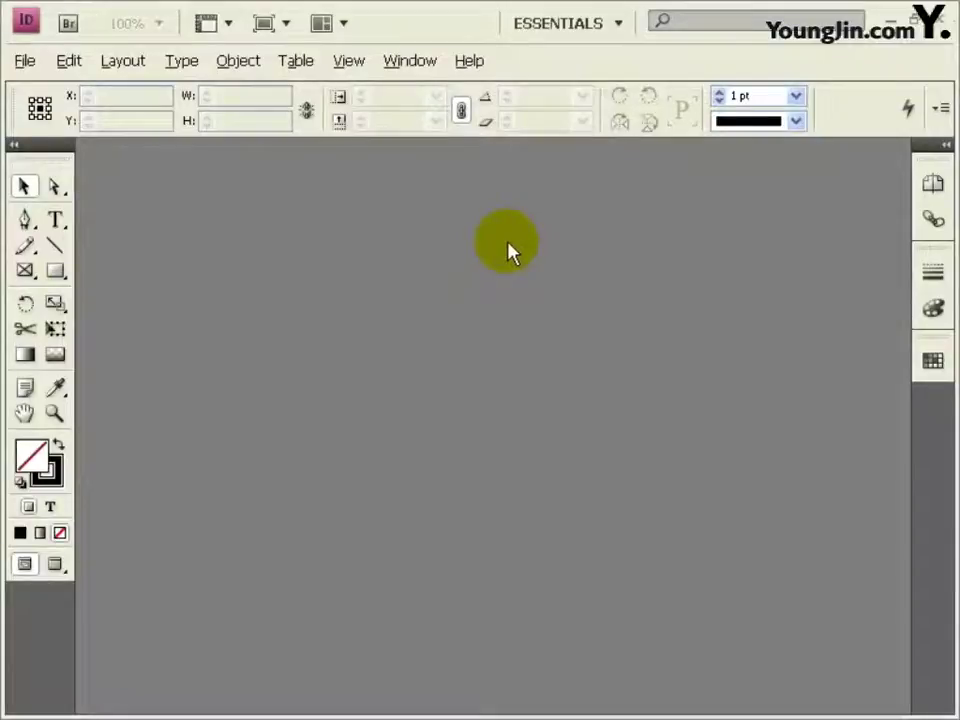
Step: Start a new one-page document without facing pages, using the A4 page size
key("ctrl+n")
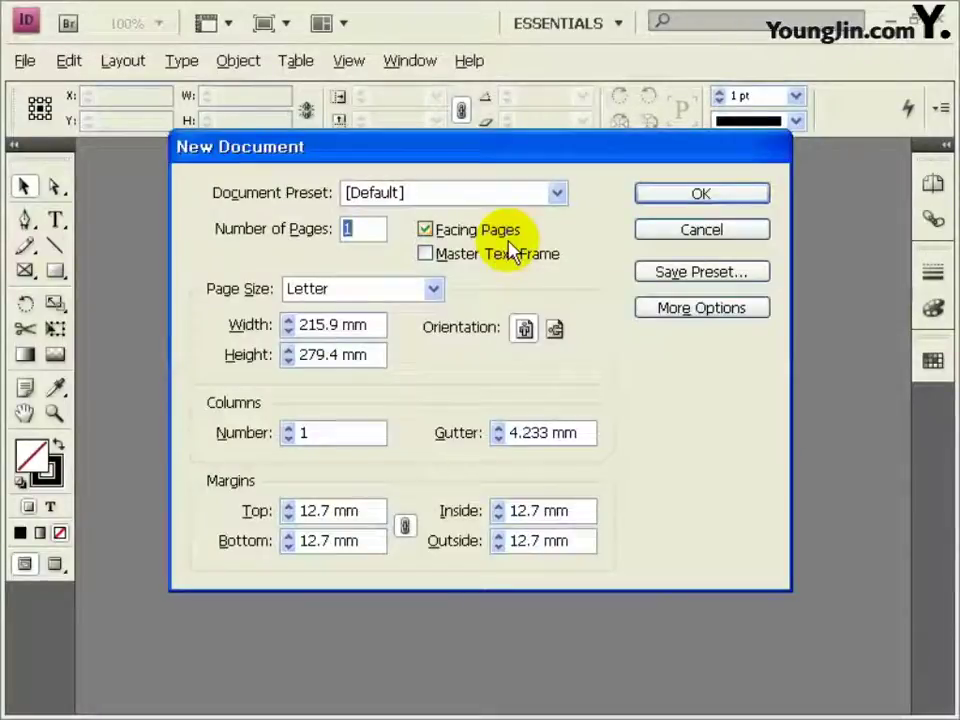
left_click(425, 230)
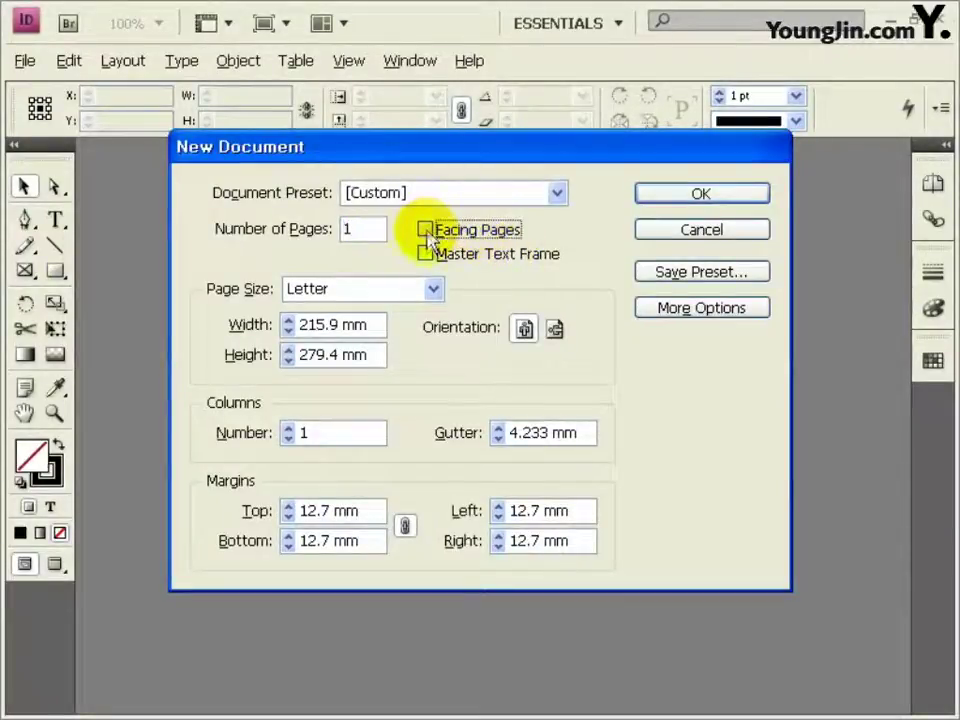
left_click(433, 289)
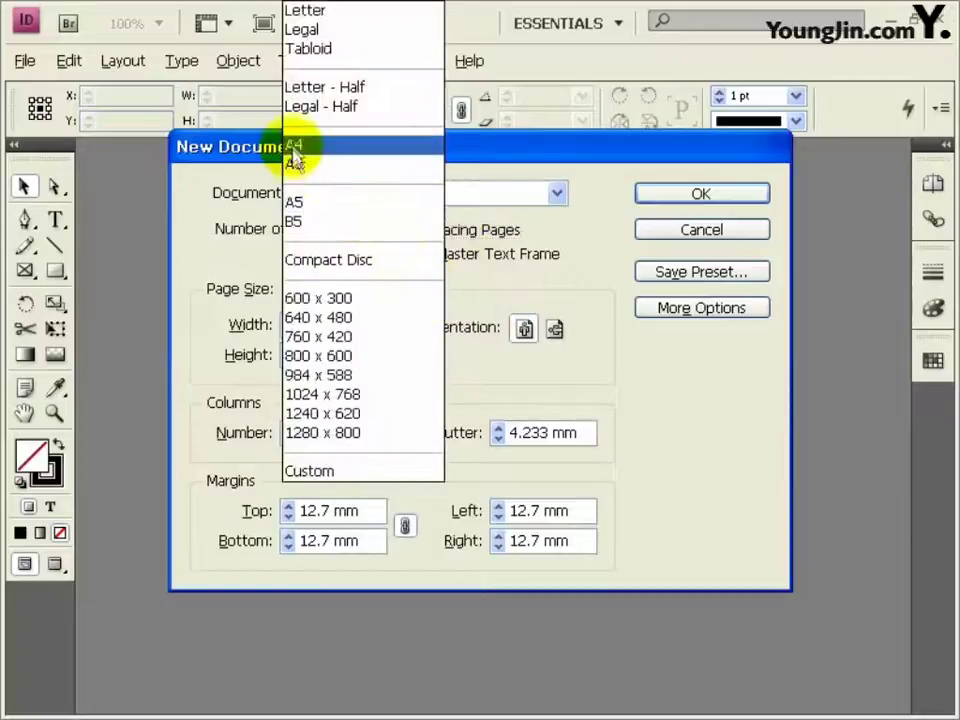
left_click(293, 147)
Step: Set unlinked margins of 30.5 mm top and bottom and 17 mm left and right, and create the document
double_click(350, 512)
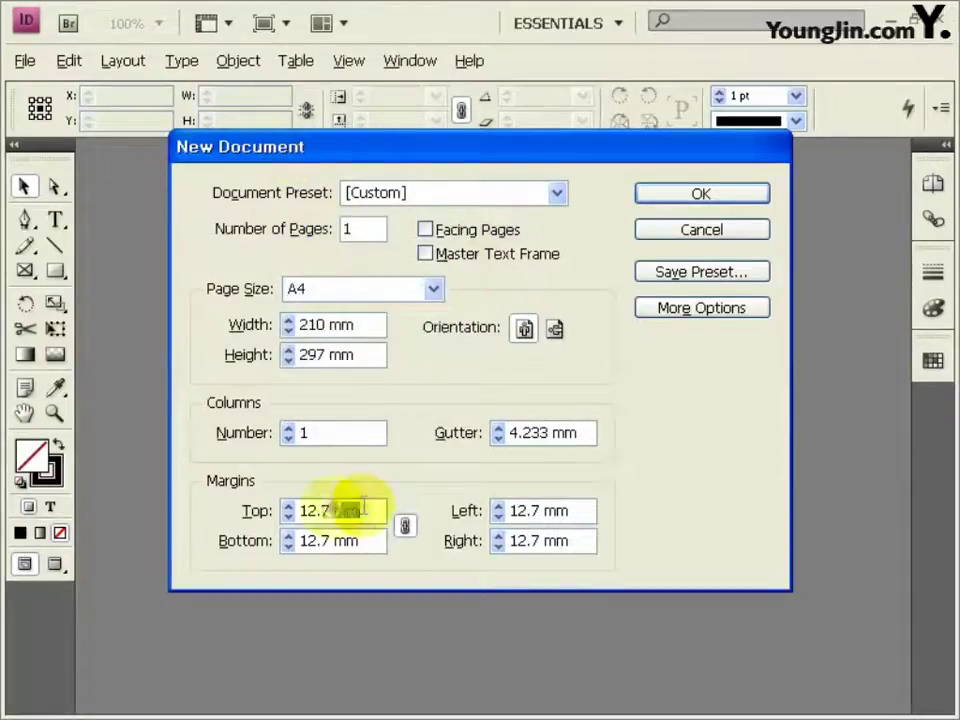
left_click(363, 508)
type("30.5")
key("Tab")
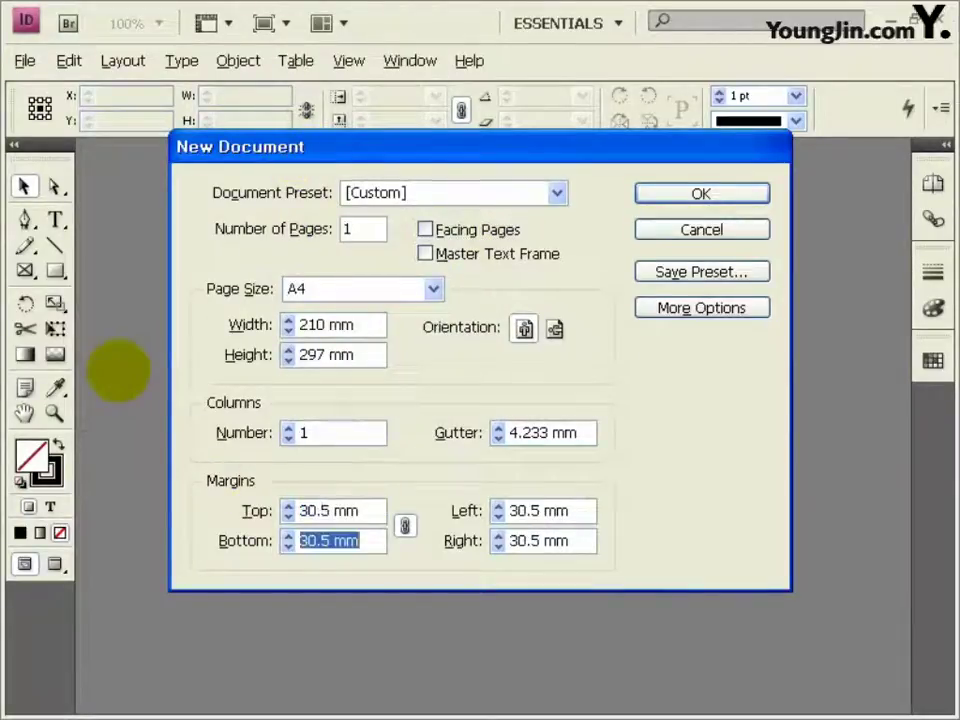
left_click(405, 526)
double_click(583, 511)
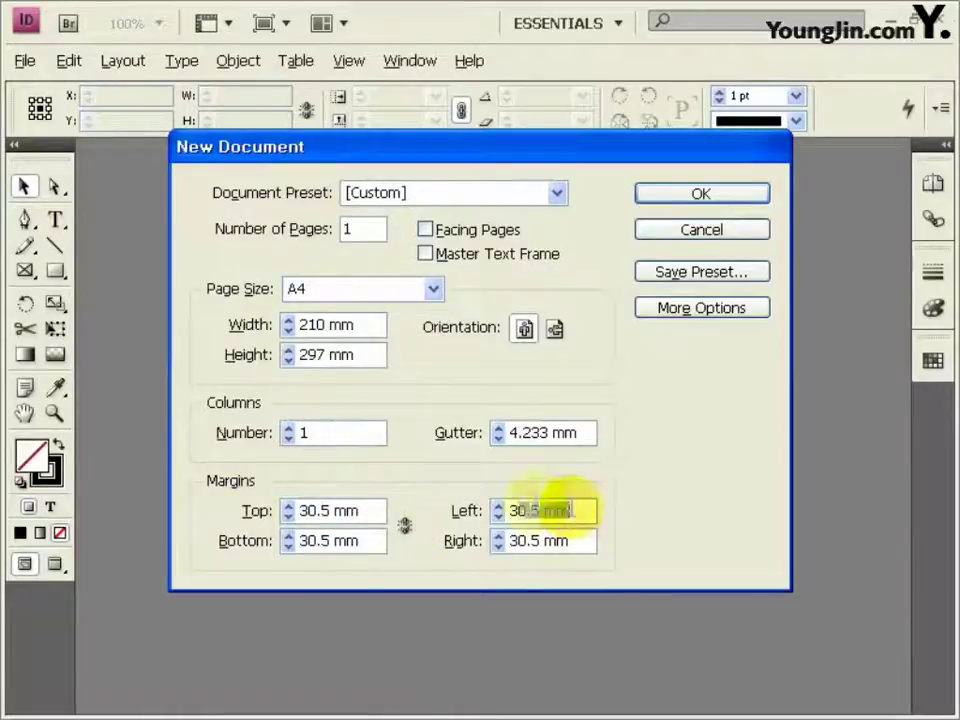
left_click(583, 511)
type("17")
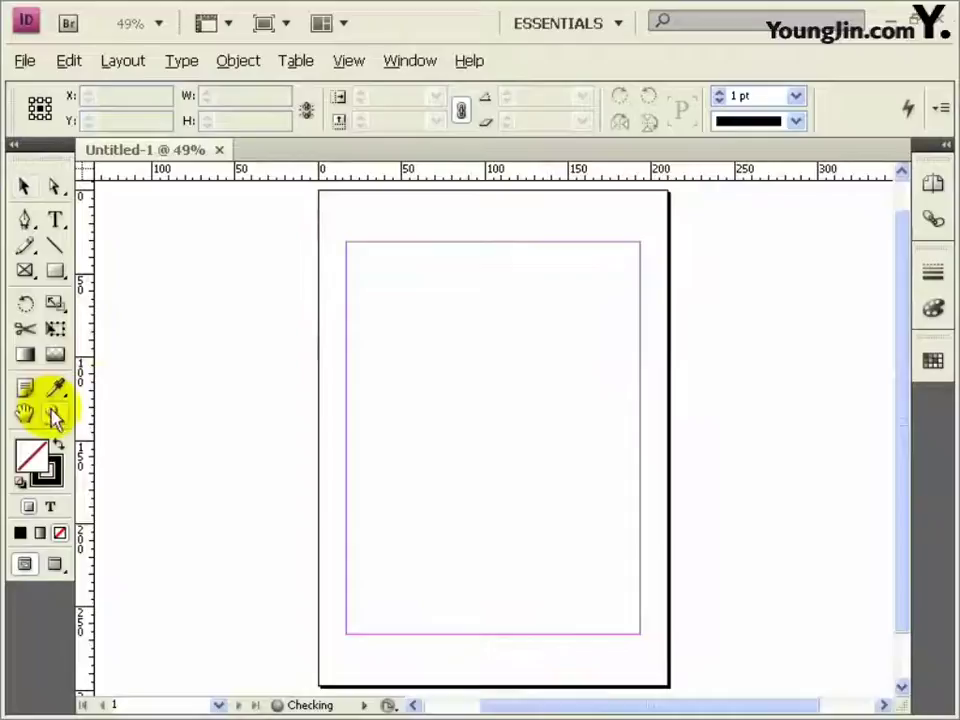
Step: Move the ruler zero point to the upper-left corner of the margin area
left_click(55, 413)
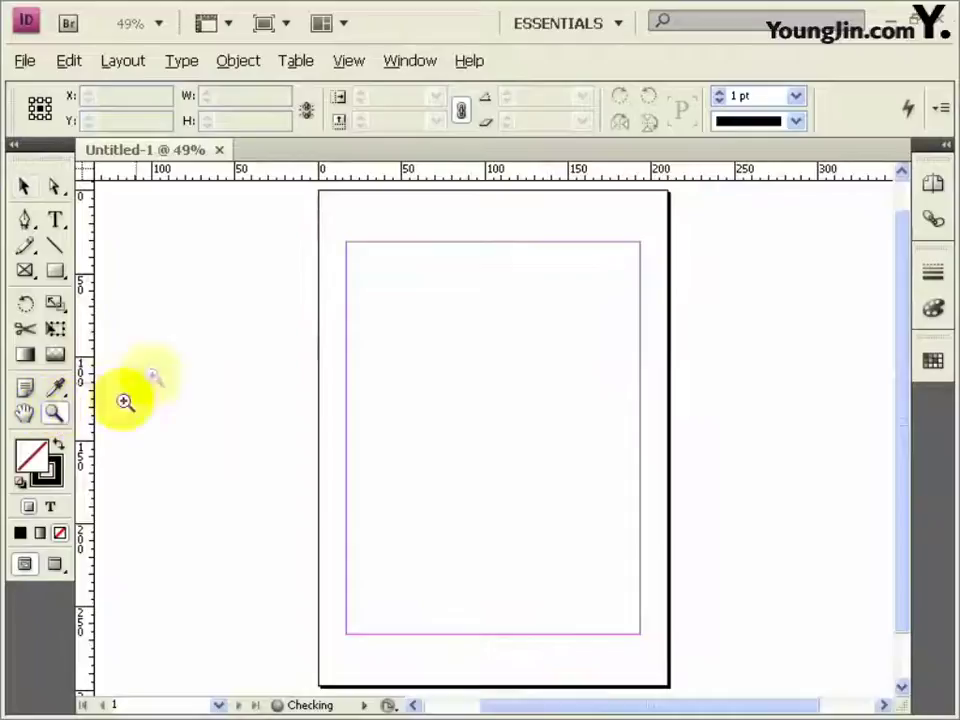
left_click_drag(307, 212, 388, 283)
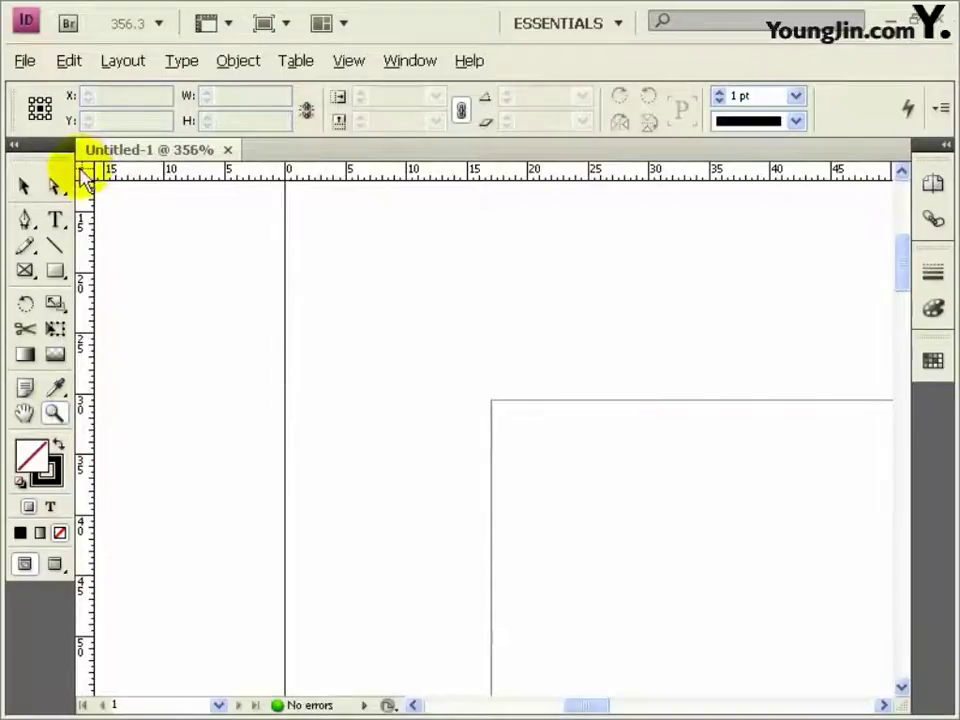
left_click_drag(84, 176, 493, 404)
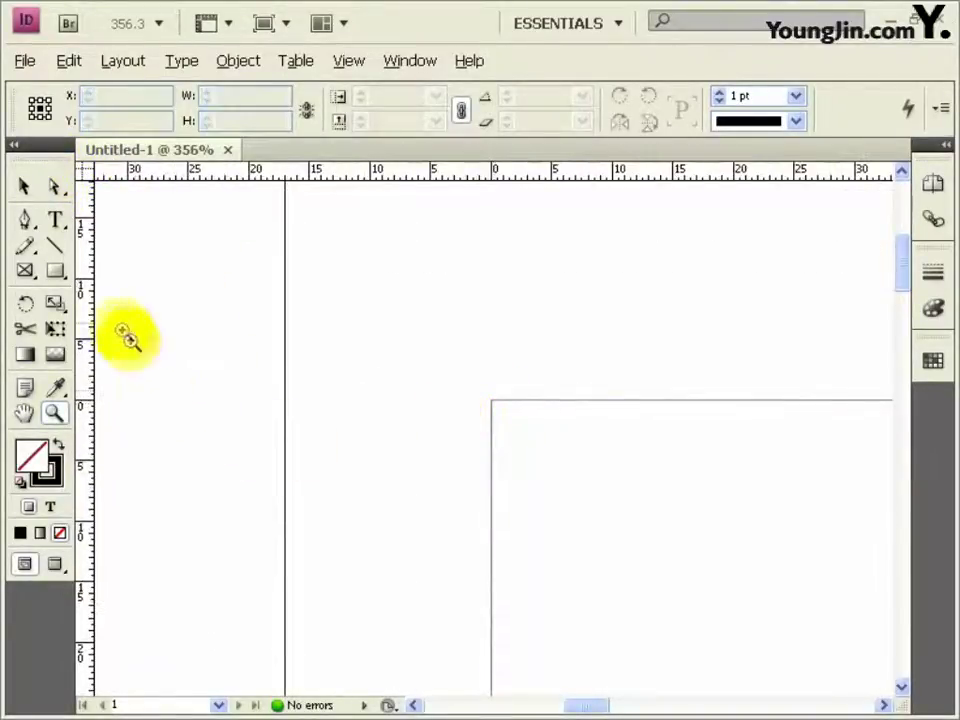
Step: Place guides 3 mm inside all four margins: vertical at 3 and 173 mm, horizontal at 3 and 233 mm
left_click_drag(86, 330, 527, 290)
left_click_drag(530, 178, 536, 436)
key("ctrl+6")
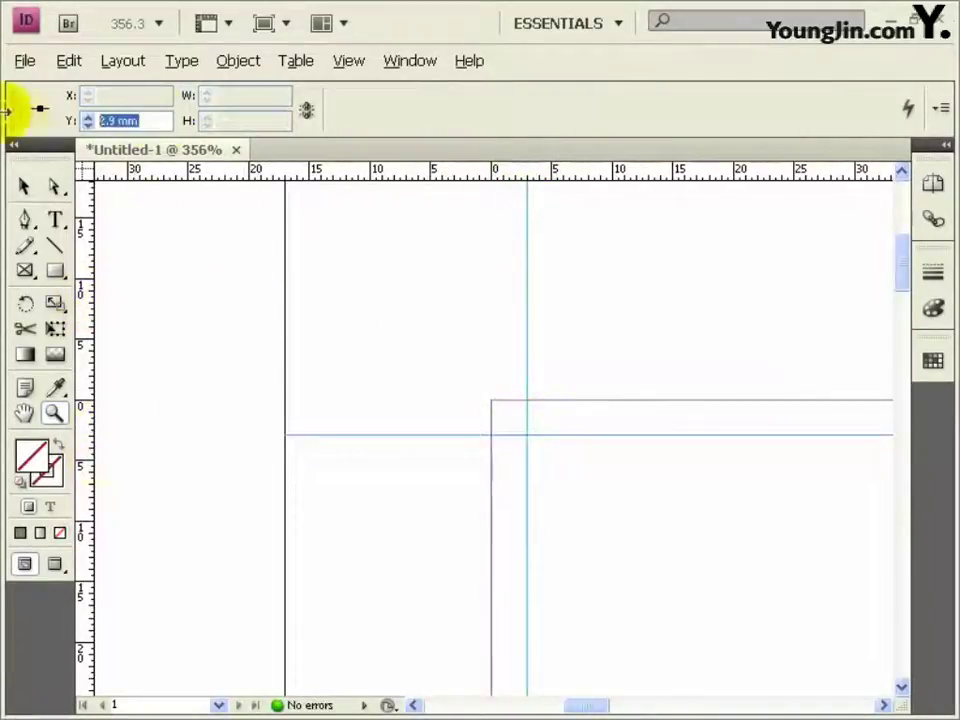
type("3")
key("Return")
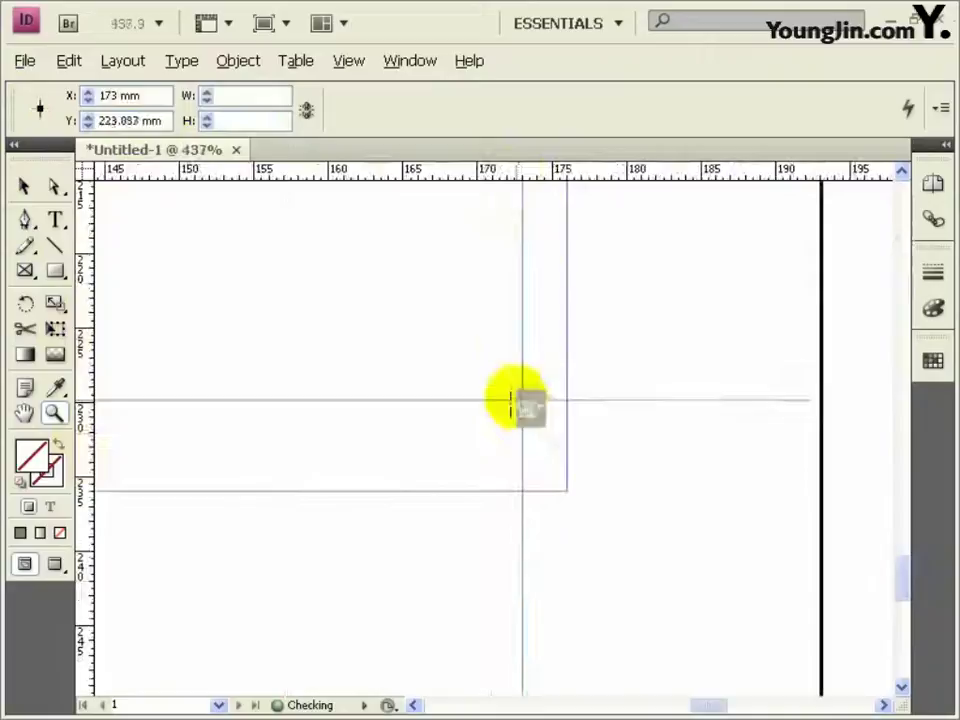
left_click_drag(514, 399, 521, 446)
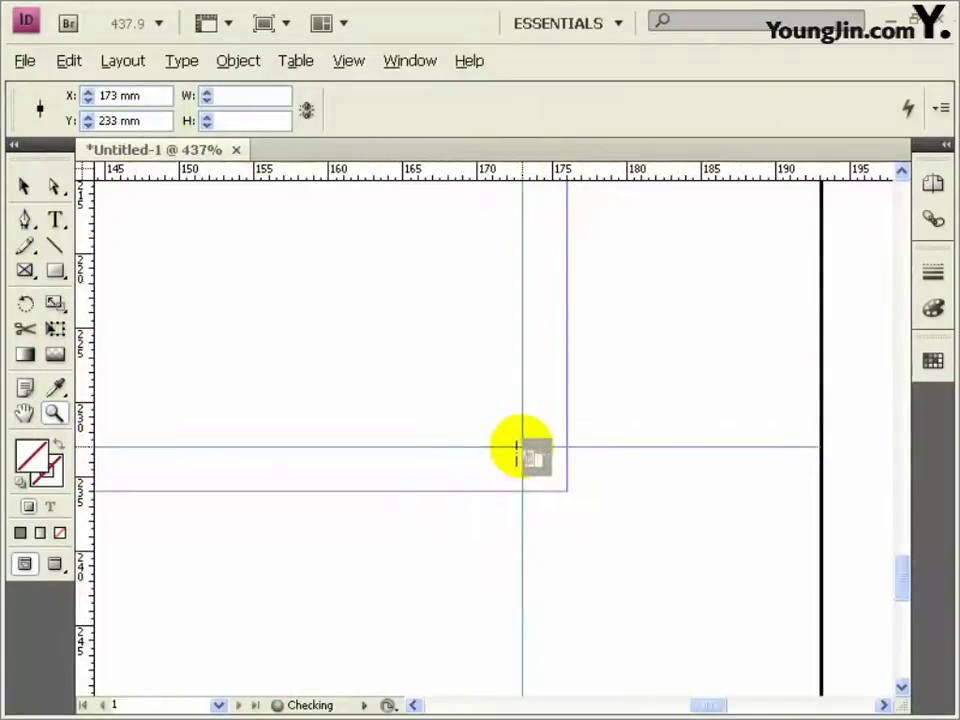
double_click(25, 414)
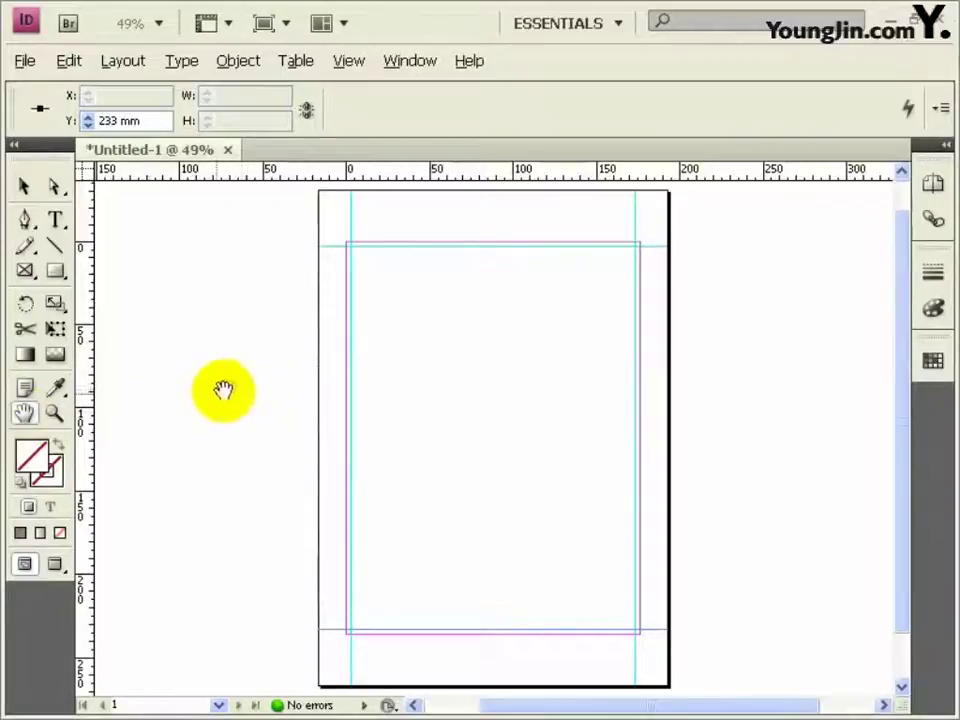
Step: Draw a vertical and a horizontal crop mark, each 5 mm long, on the guides outside the upper-left margin corner
left_click(55, 414)
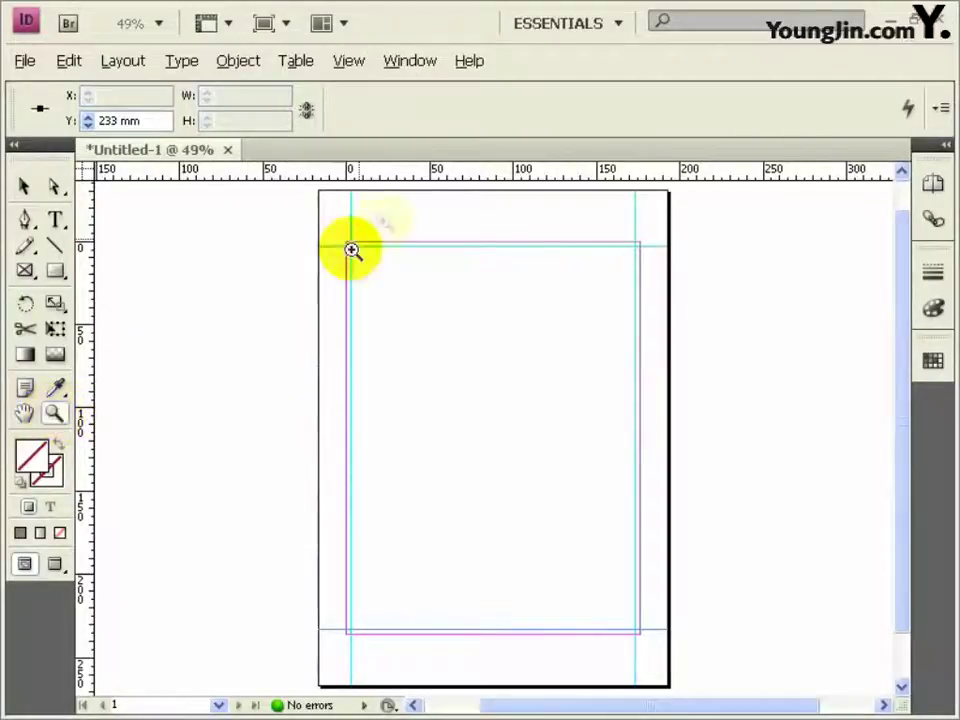
left_click_drag(336, 227, 381, 281)
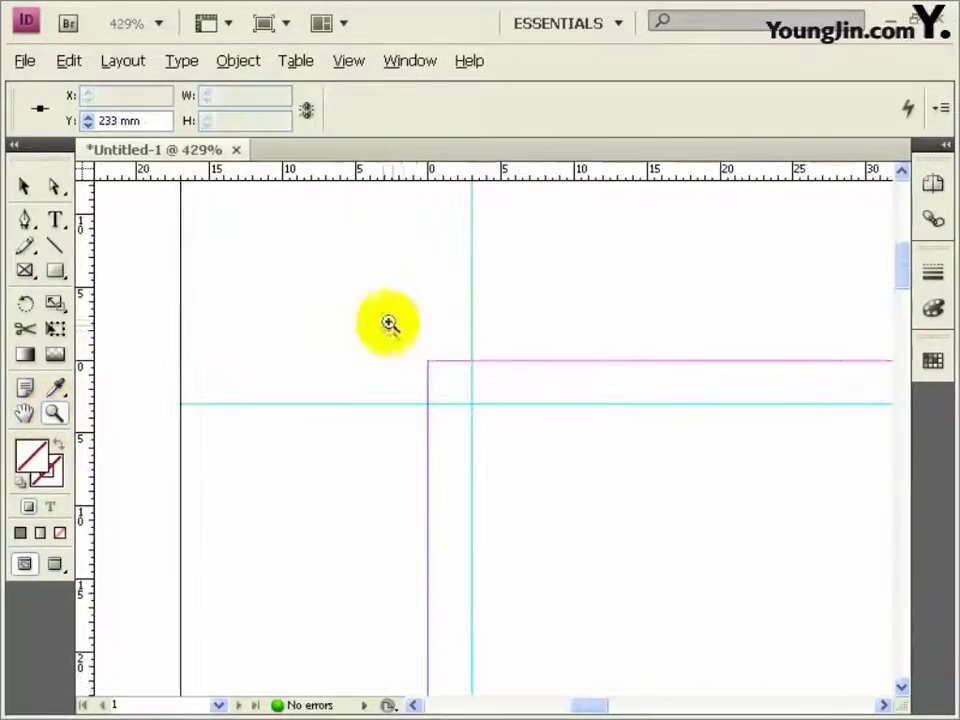
left_click(57, 246)
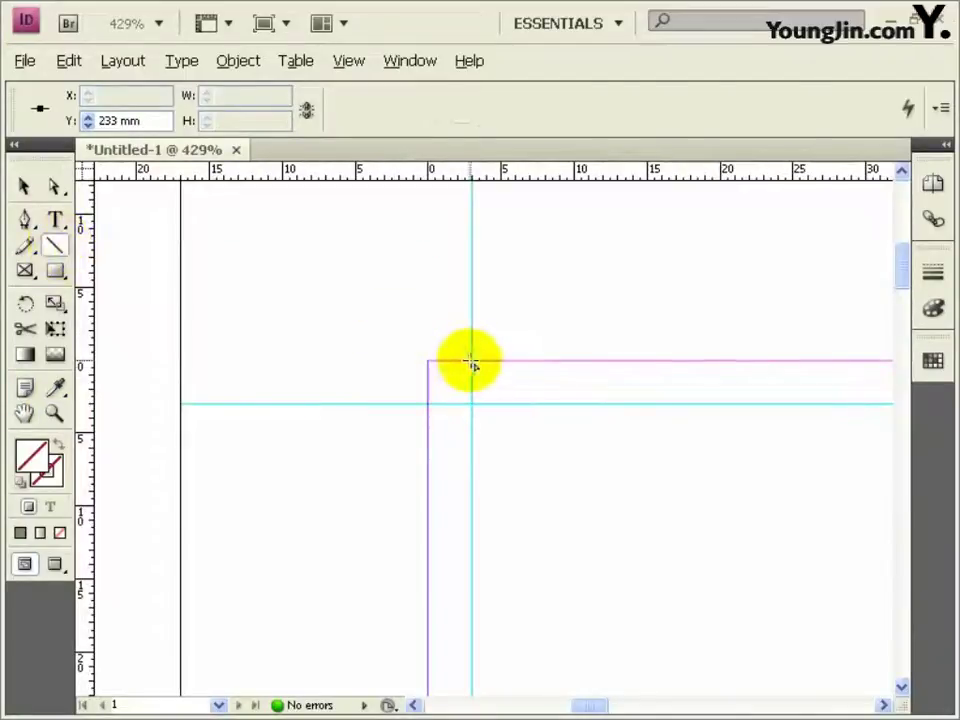
left_click_drag(471, 363, 473, 290)
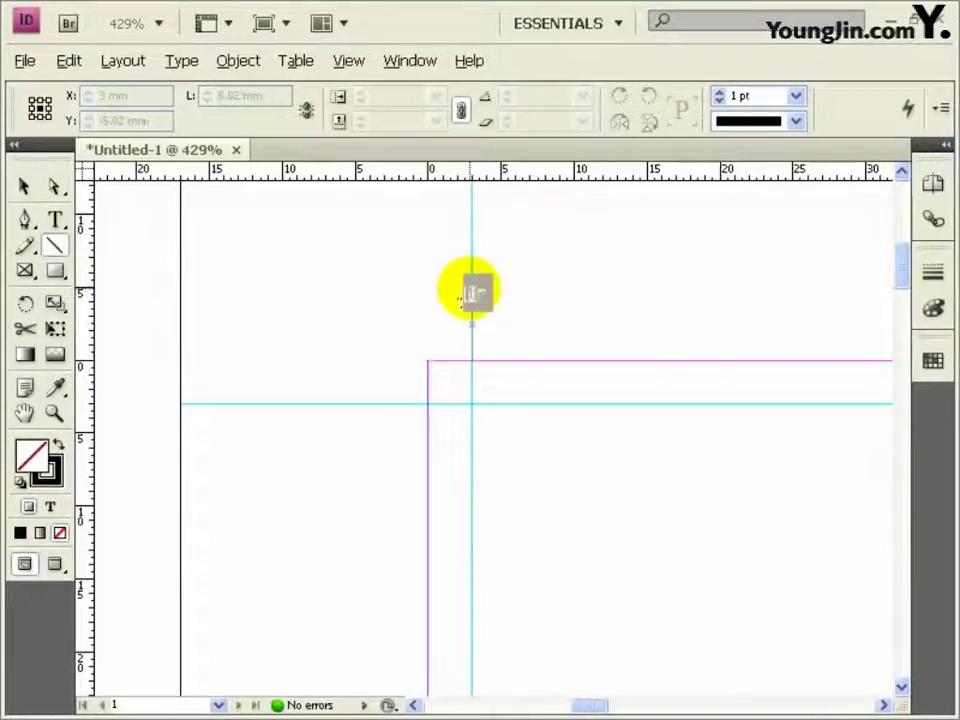
left_click_drag(471, 290, 471, 290)
triple_click(279, 95)
type("5")
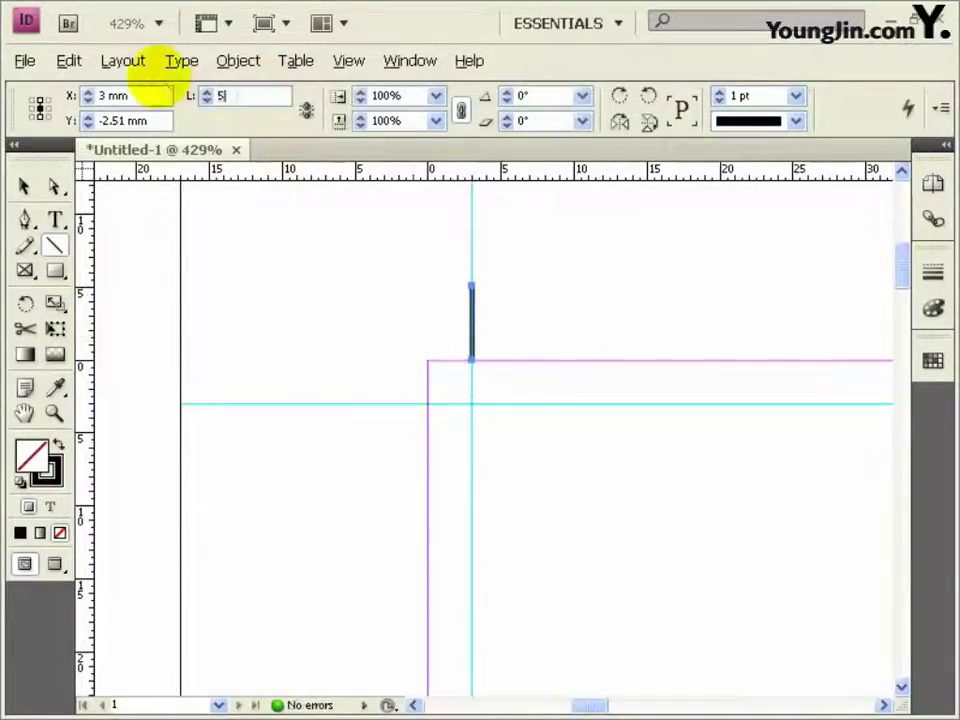
key("Return")
key("ctrl+shift+a")
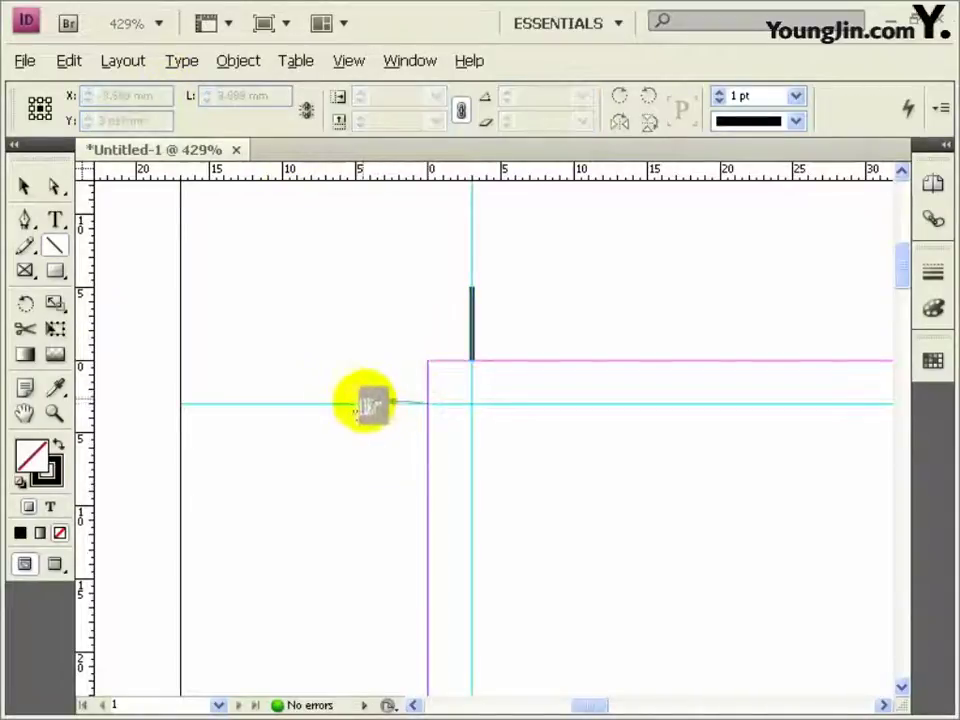
left_click_drag(372, 405, 356, 403)
triple_click(243, 95)
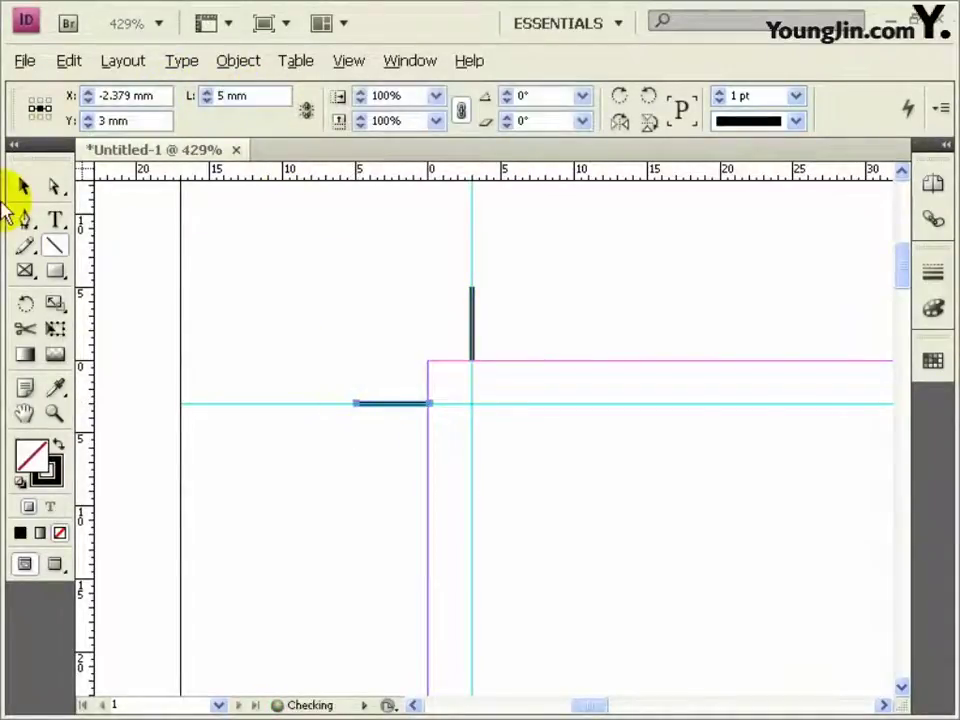
Step: Copy the pair of crop marks to the other margin corners, turning and aligning each copy to the guides
left_click(24, 186)
left_click(285, 227, "ctrl")
left_click_drag(643, 430, 636, 430)
left_click_drag(556, 544, 555, 540)
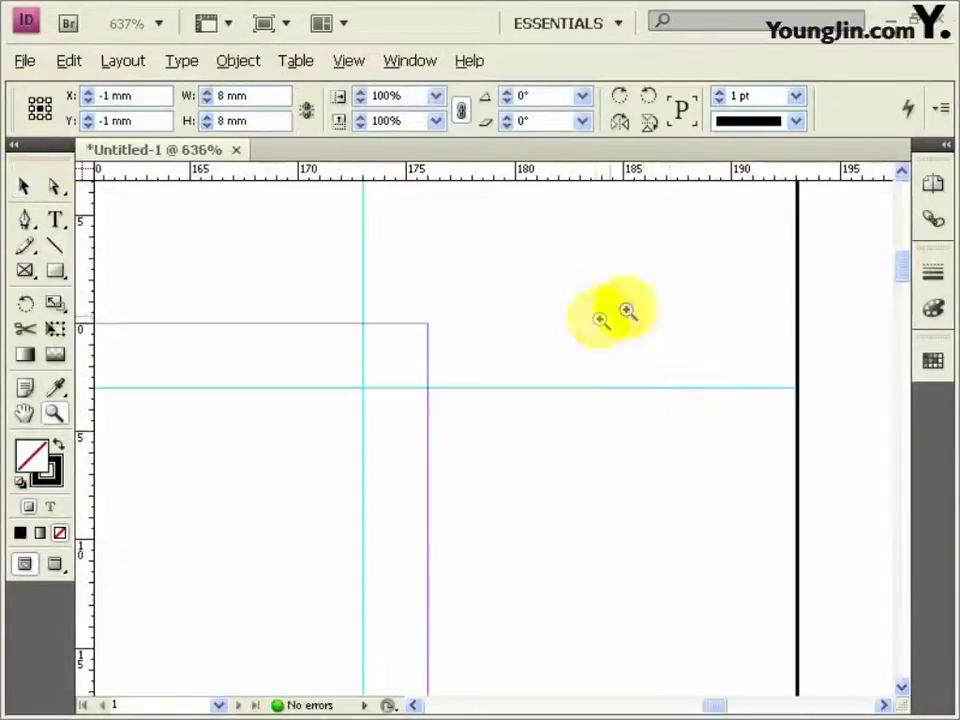
key("ctrl+v")
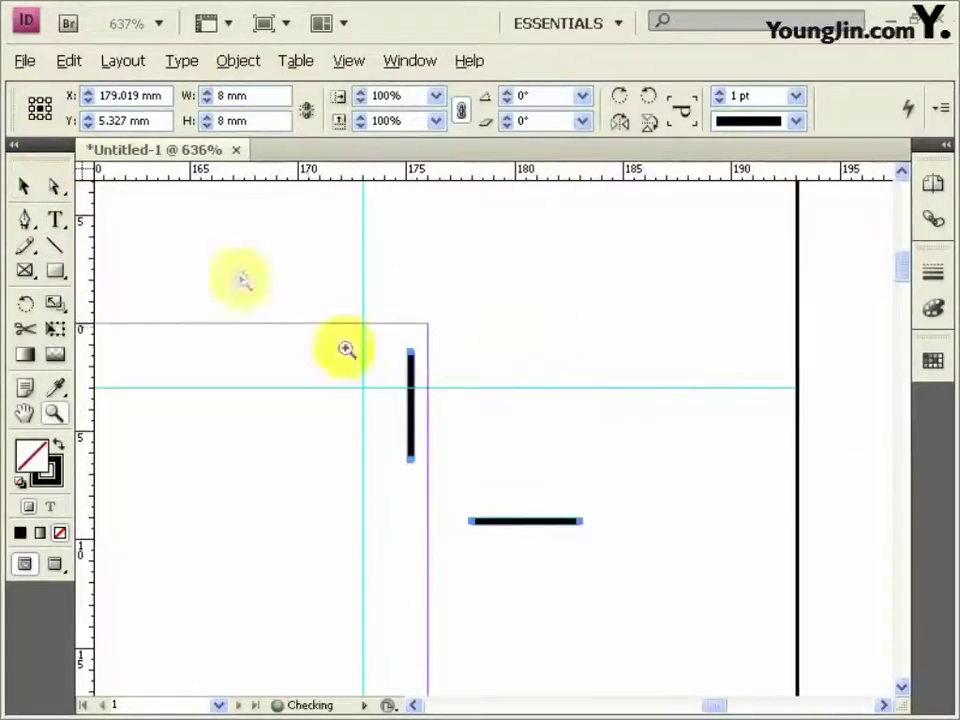
left_click_drag(414, 418, 364, 294)
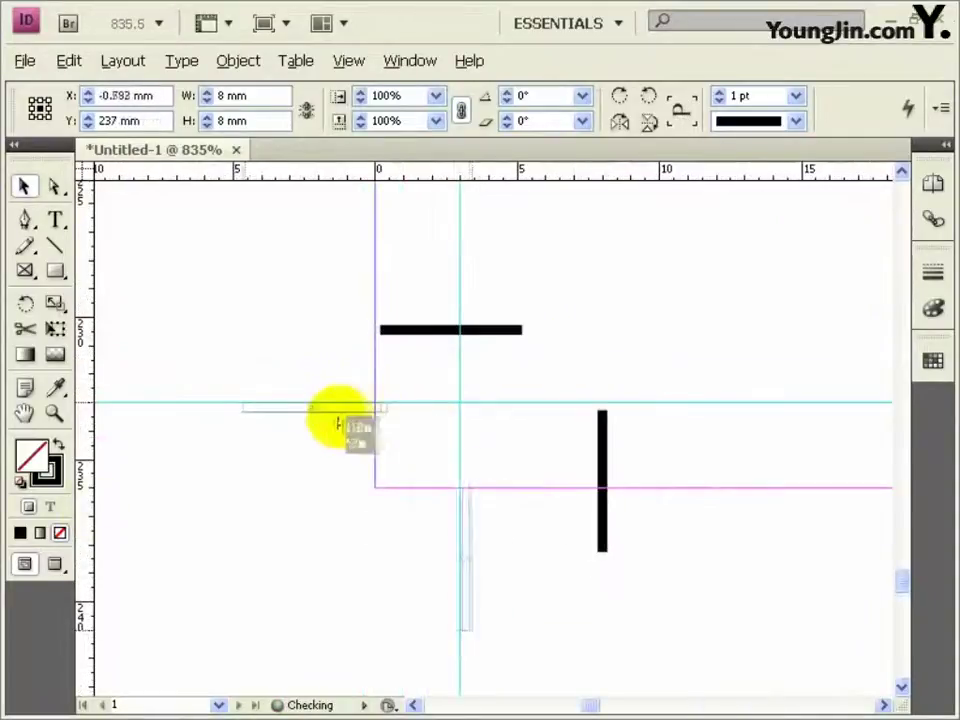
left_click_drag(343, 420, 334, 423)
double_click(25, 413)
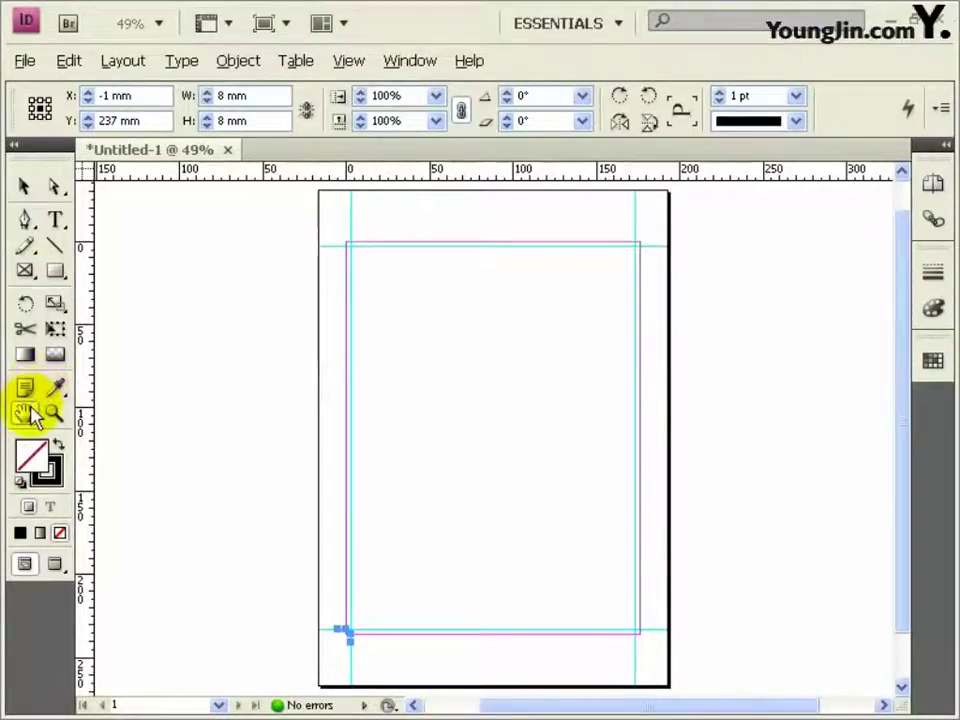
Step: Place the 01 poster image from the 작업 folder at the upper-left margin corner and size it 176 by 236 mm
key("ctrl+d")
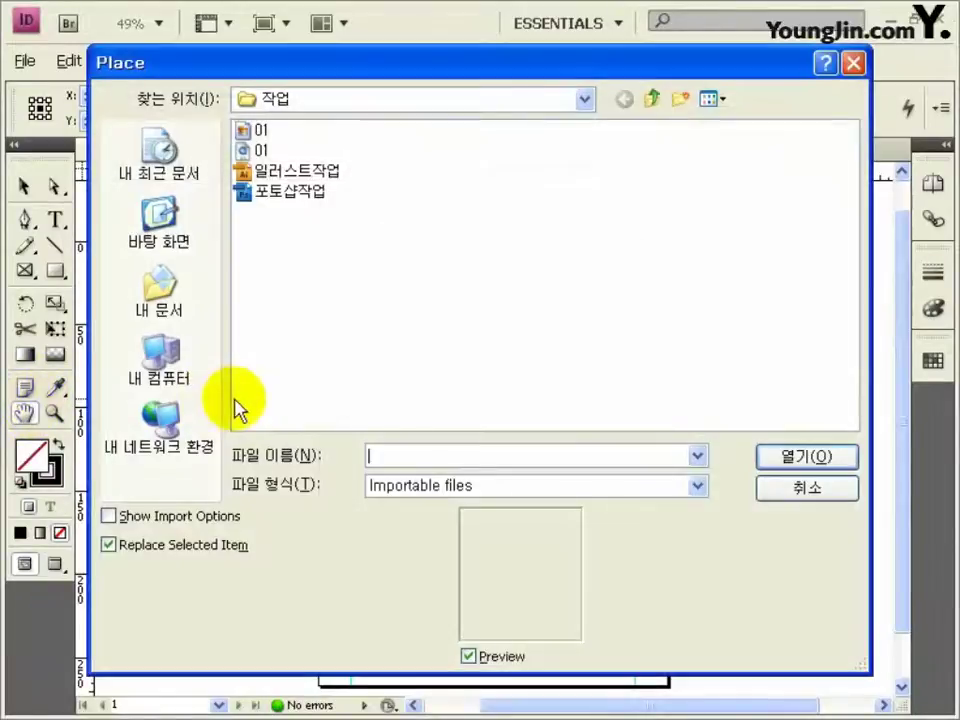
double_click(259, 138)
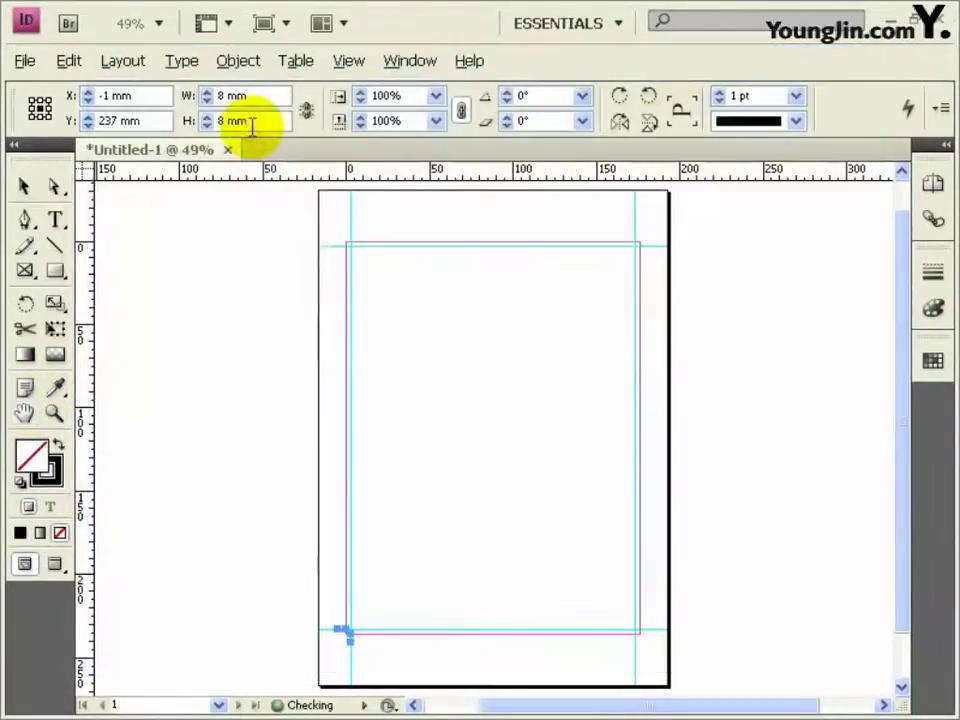
left_click(345, 237)
left_click_drag(348, 236, 349, 245)
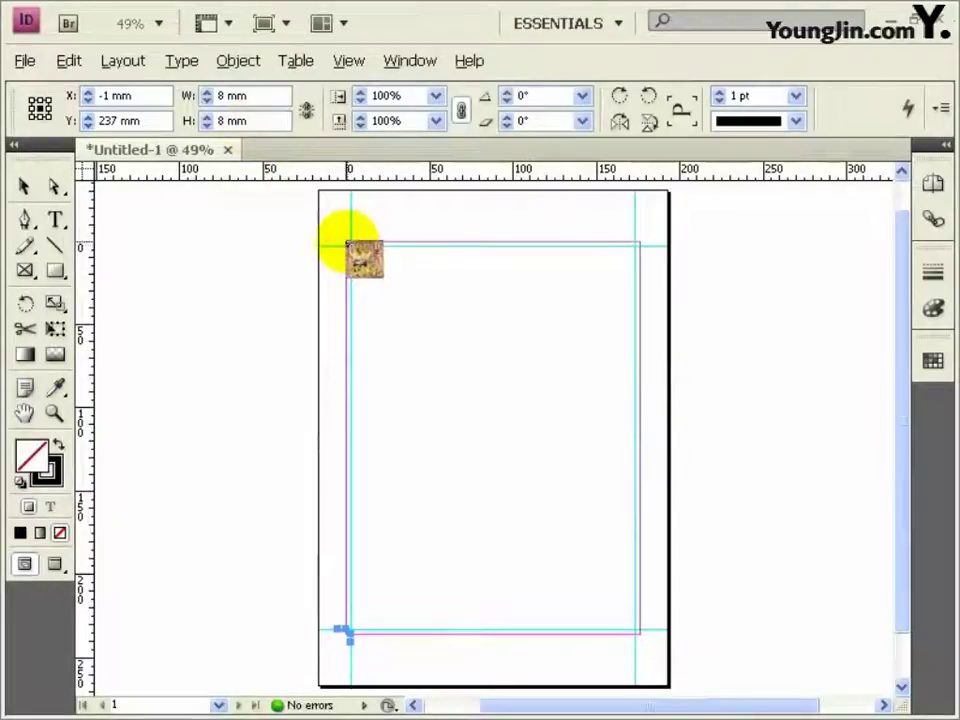
left_click(348, 243)
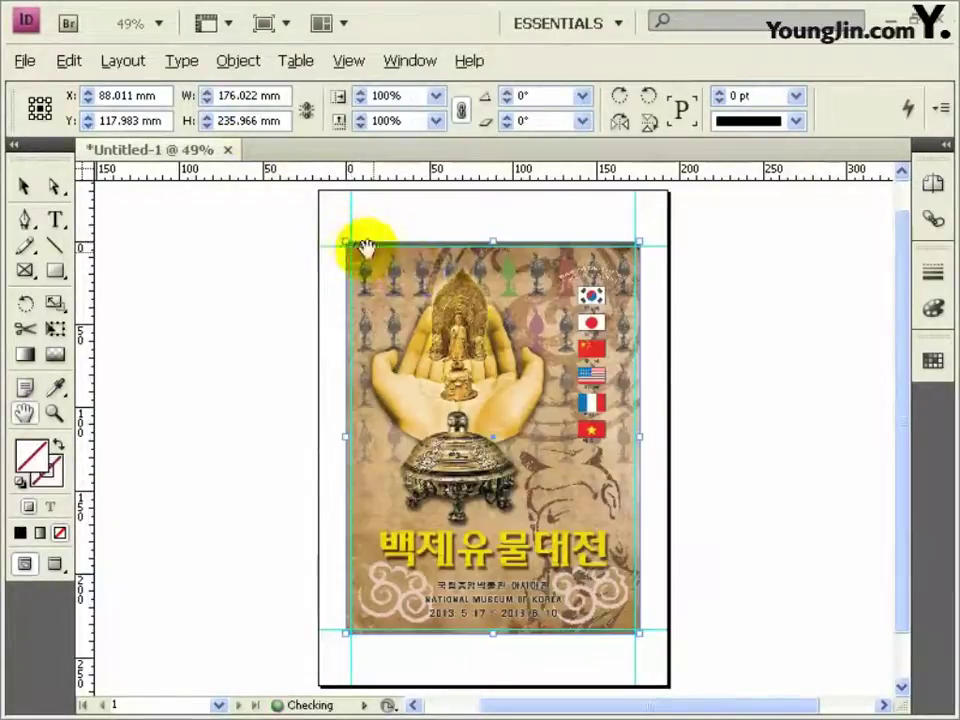
left_click(232, 95)
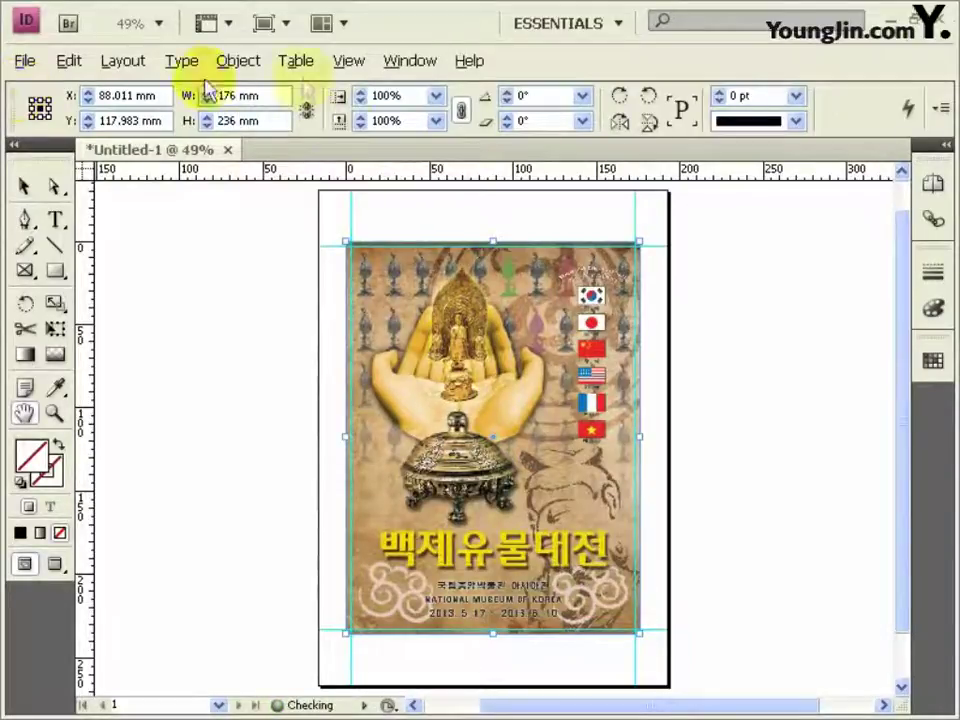
Step: Set the placed poster image's display performance to High Quality Display
left_click(24, 186)
right_click(588, 420)
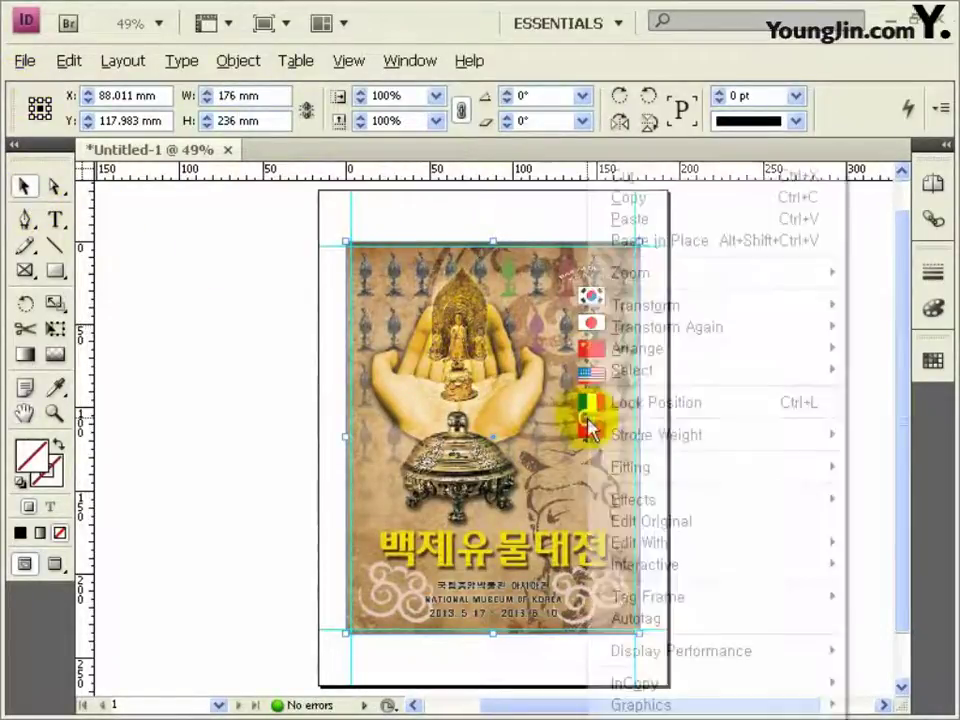
mouse_move(640, 660)
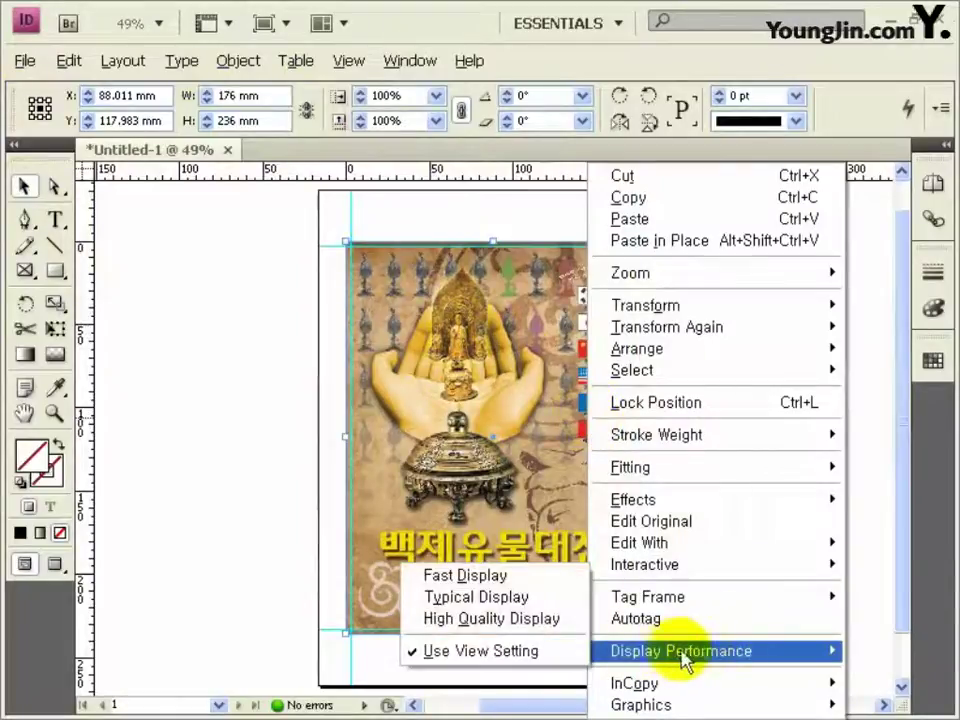
left_click(488, 626)
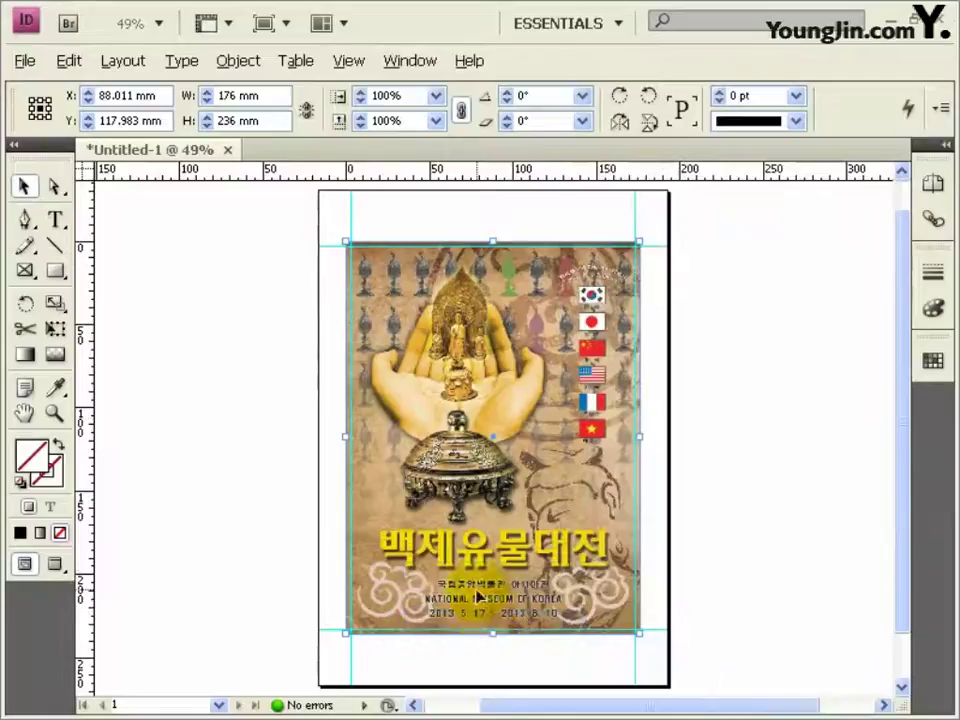
Step: Add the text 01 in 10 pt Dotum beside the vertical crop mark below the poster's lower-left corner
left_click(348, 631)
left_click(340, 629)
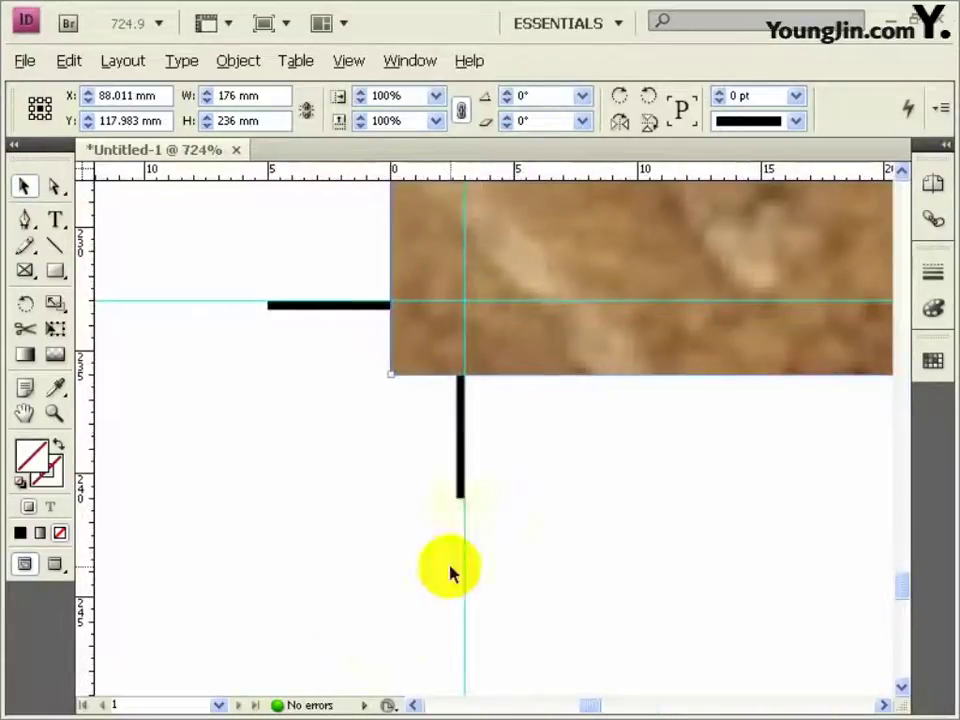
key("t")
left_click(579, 465)
type("01")
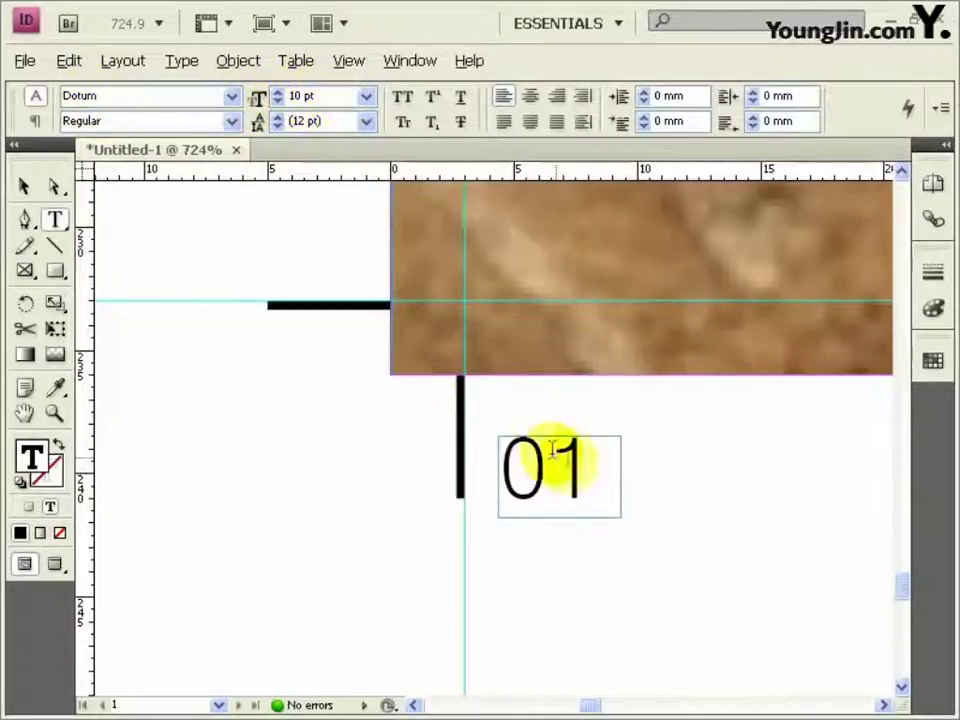
Step: Save the poster layout as an InDesign CS4 document named 01 in the 작업 folder
double_click(519, 471)
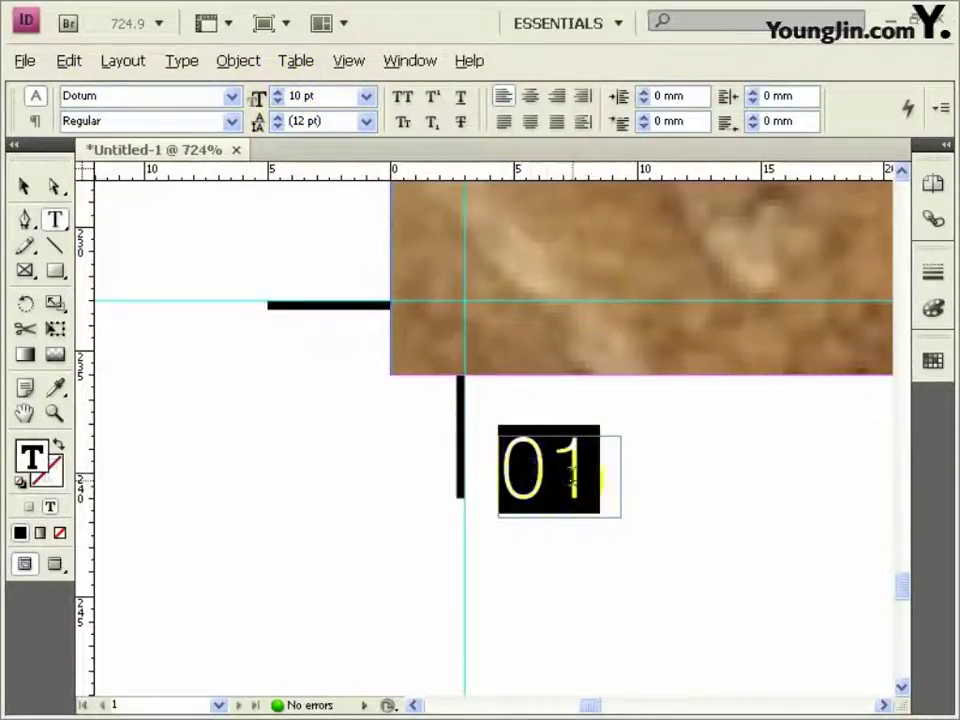
left_click(548, 480)
double_click(25, 414)
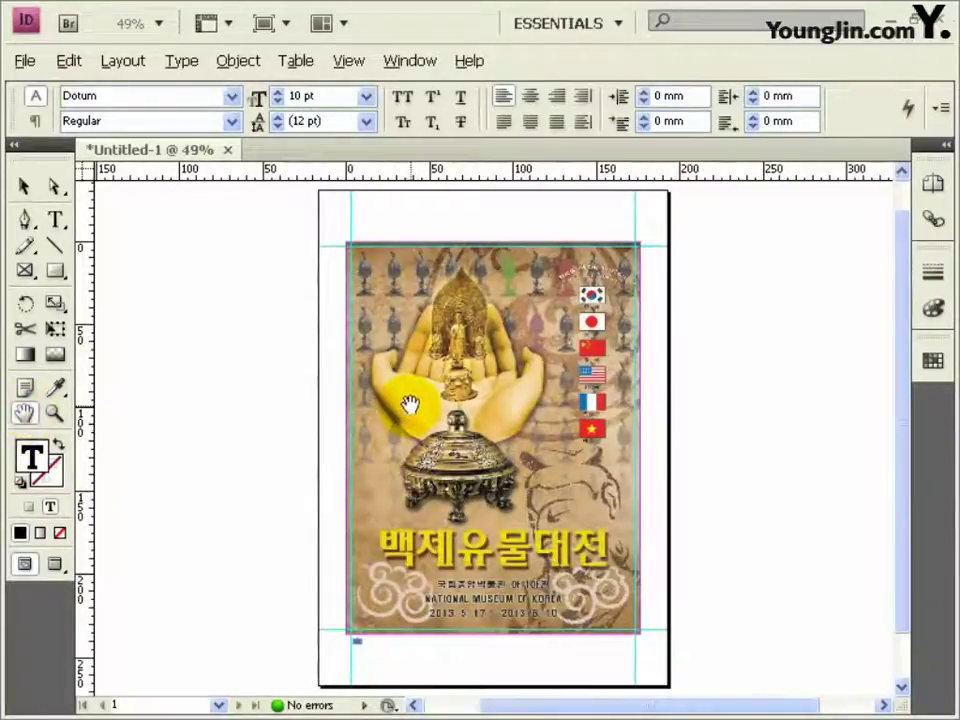
key("ctrl+s")
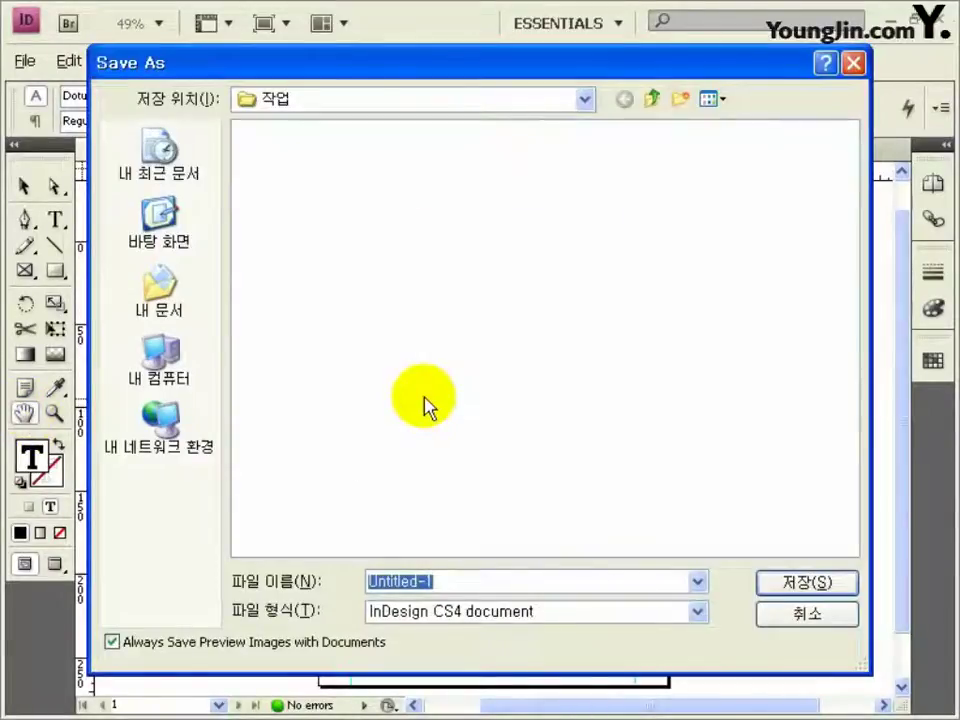
type("01")
key("Return")
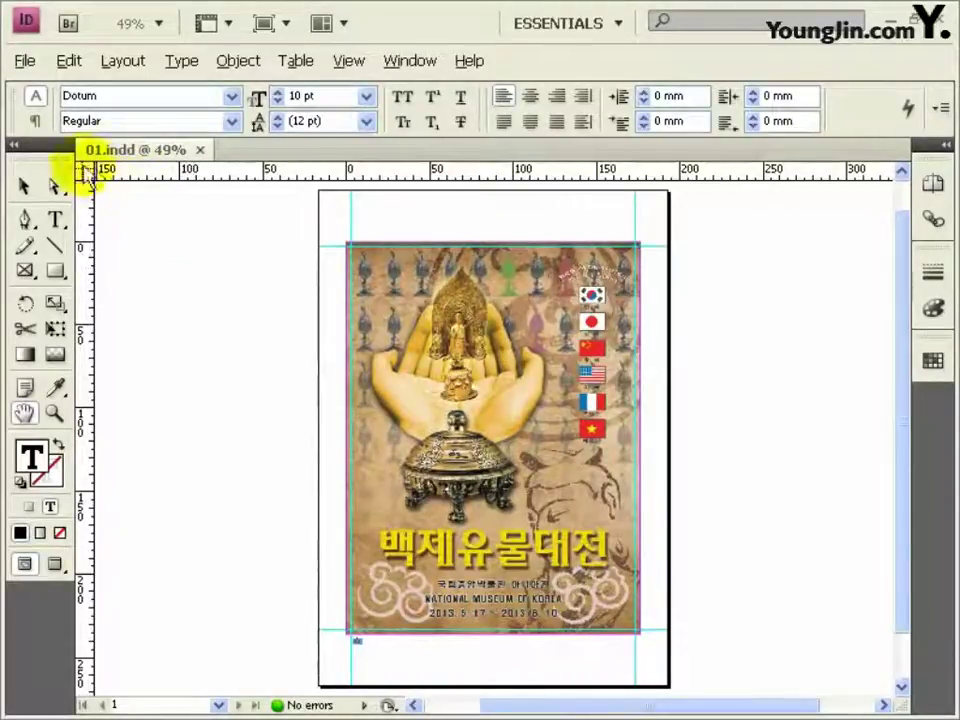
left_click(25, 62)
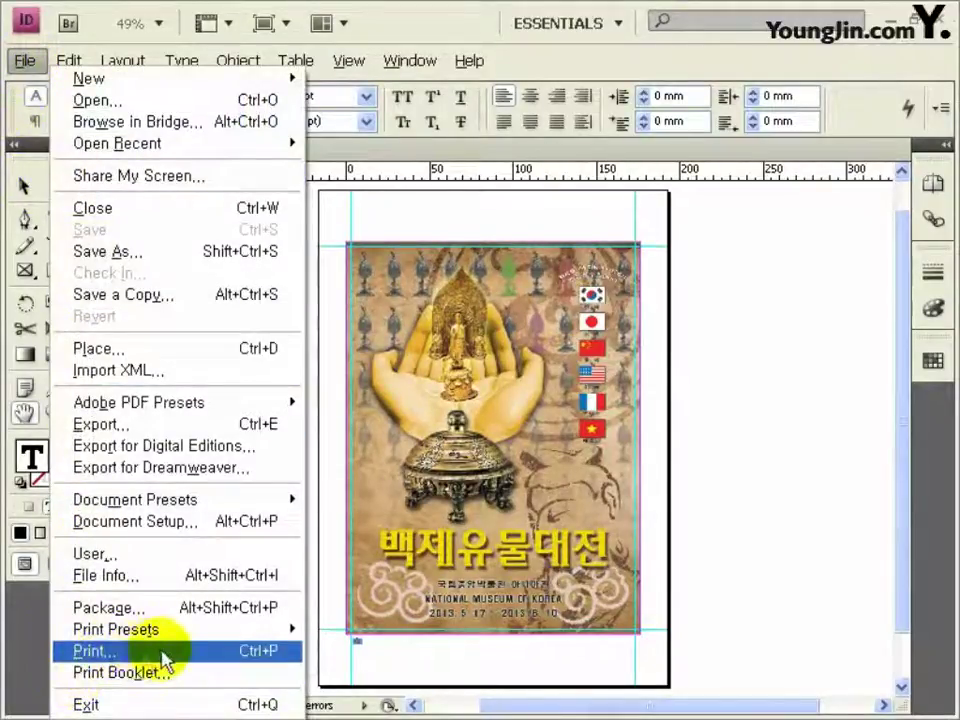
left_click(321, 214)
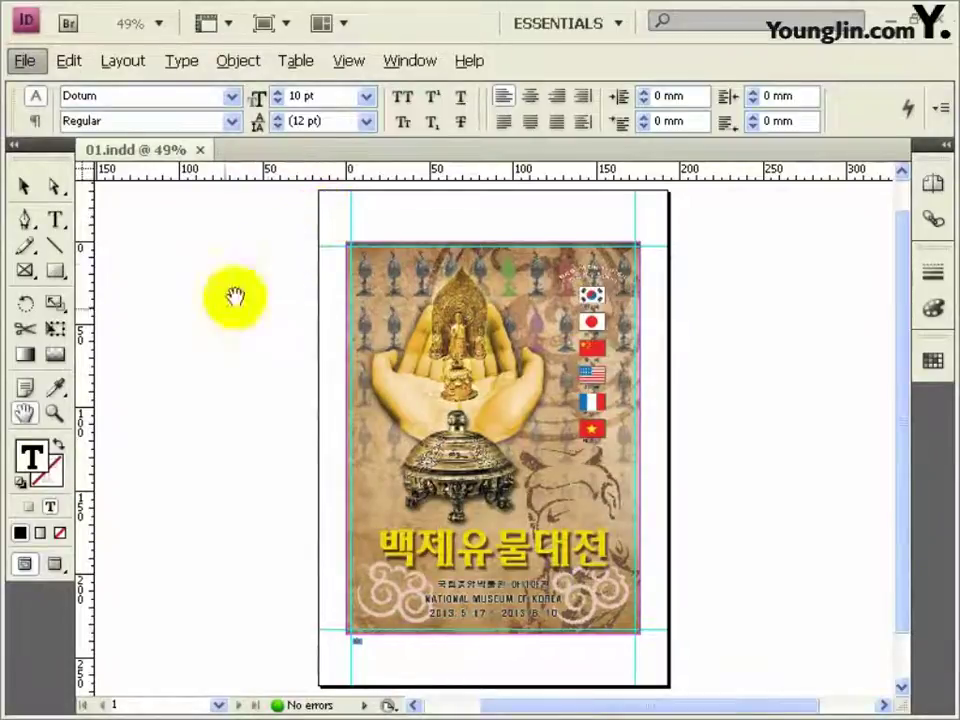
left_click(34, 190)
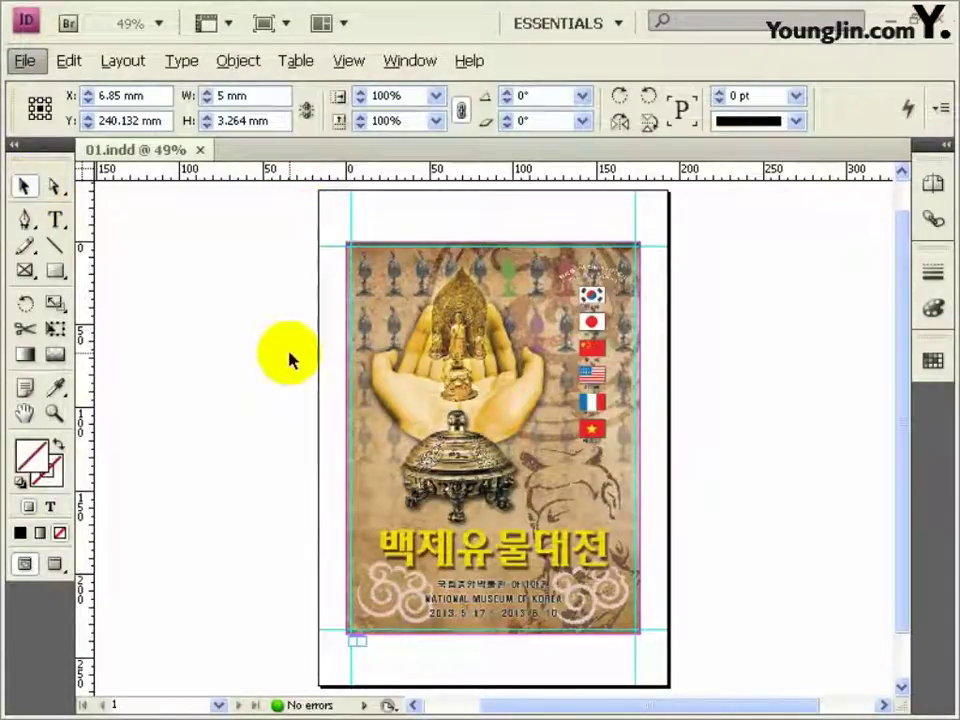